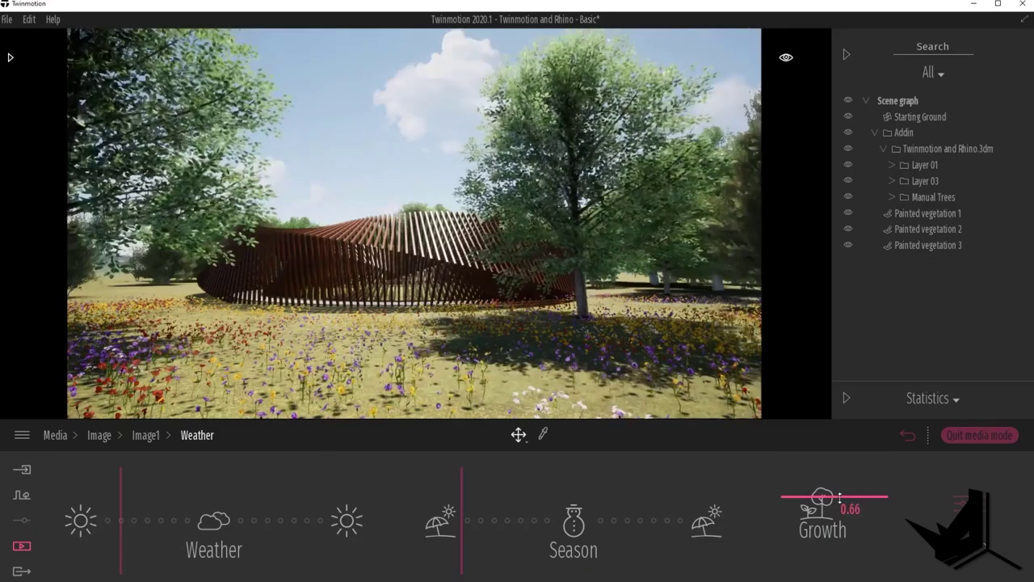
click(808, 547)
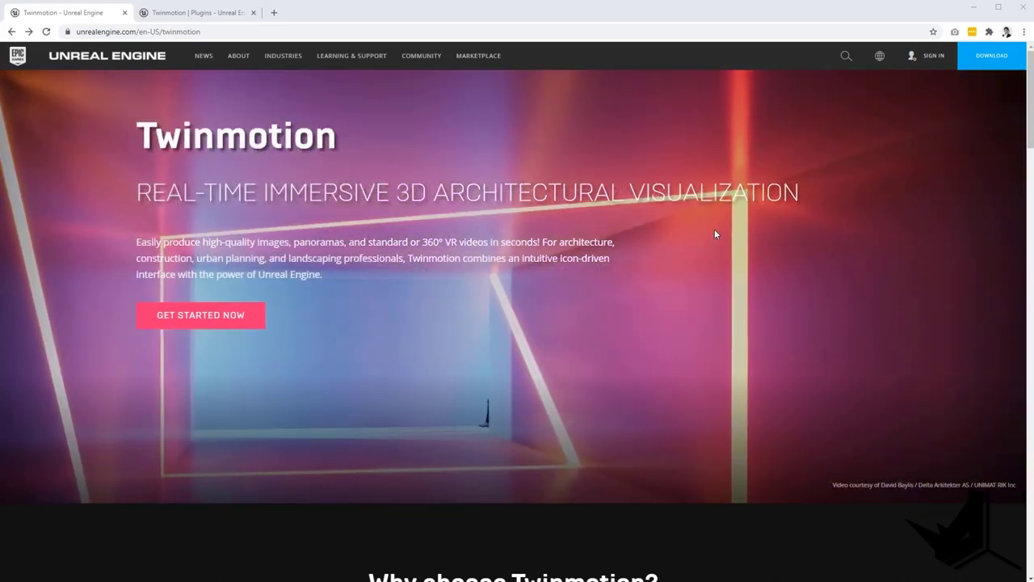
- Read through the Twinmotion product page, from the introduction down to the Get started today and Plugins sections
scroll(714, 233, down, 4)
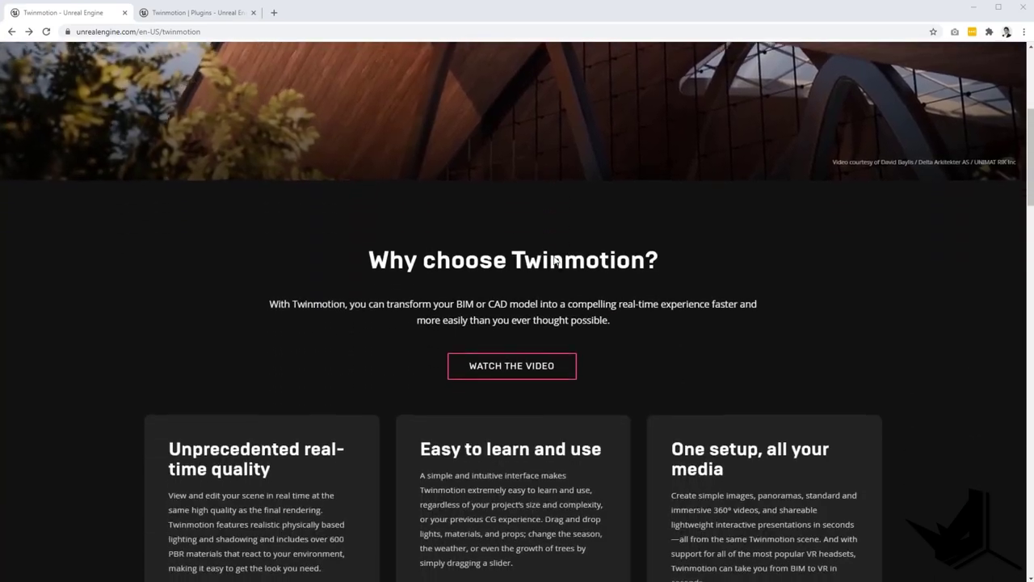
scroll(715, 233, down, 2)
scroll(544, 250, down, 6)
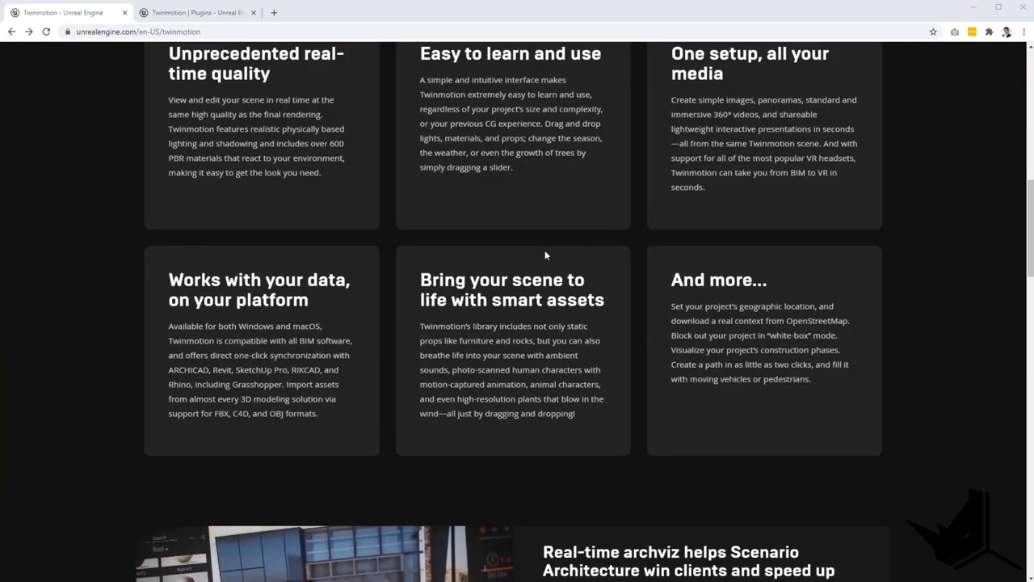
scroll(693, 257, down, 2)
scroll(726, 244, down, 4)
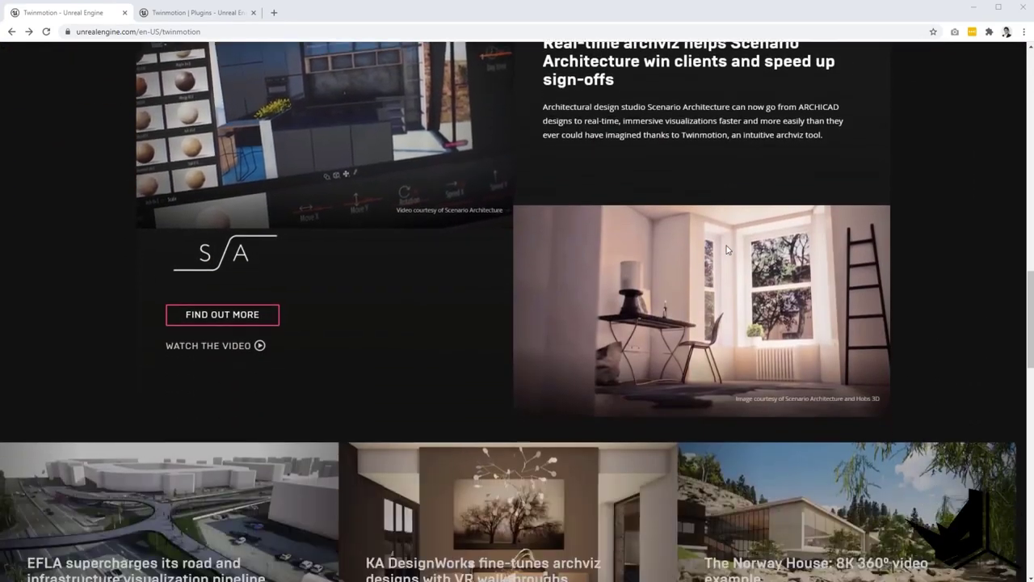
scroll(818, 249, down, 3)
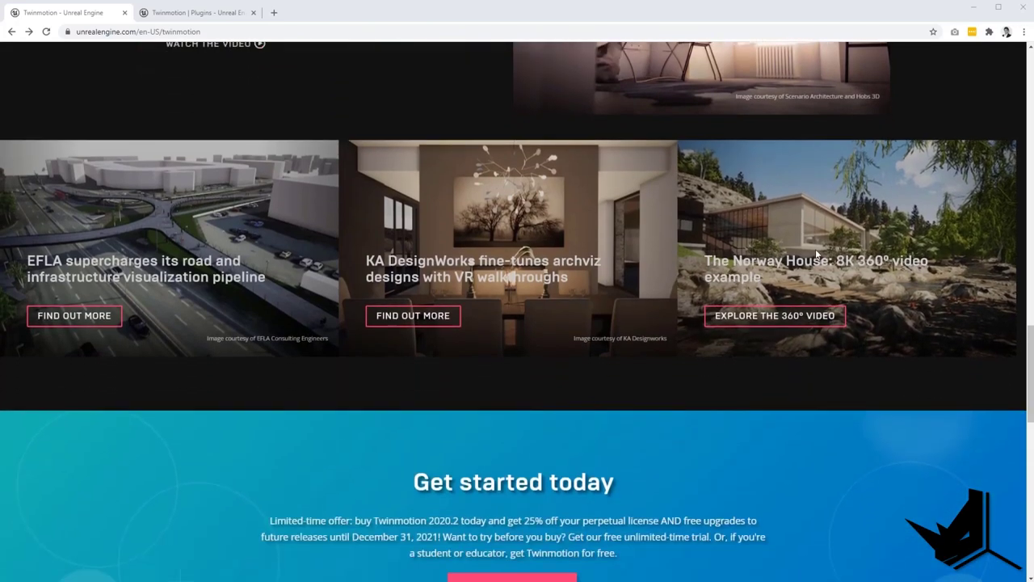
scroll(710, 418, down, 2)
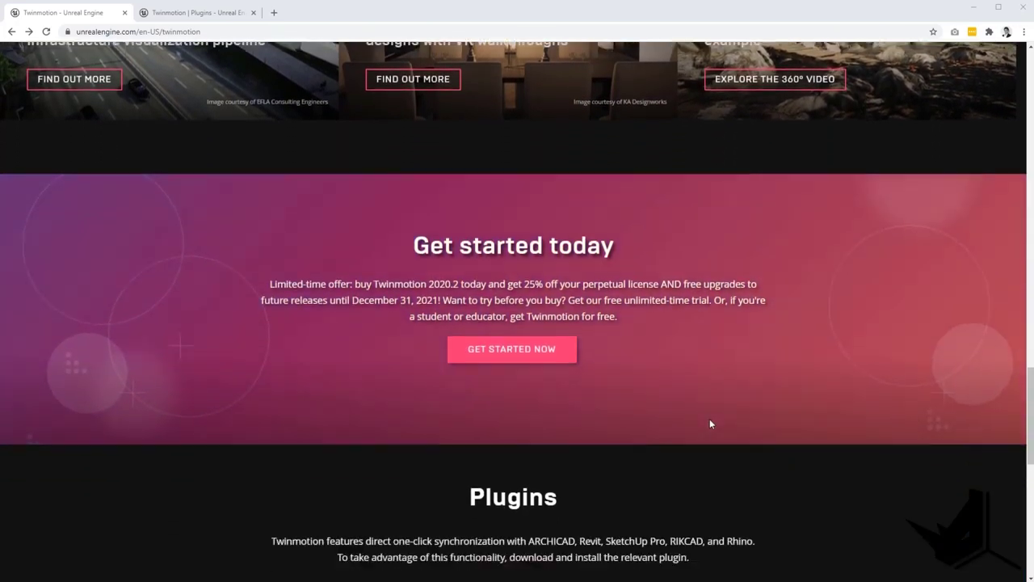
- Open the Twinmotion 2020 license options page and review the free trial, commercial and education options
scroll(700, 406, up, 1)
click(510, 328)
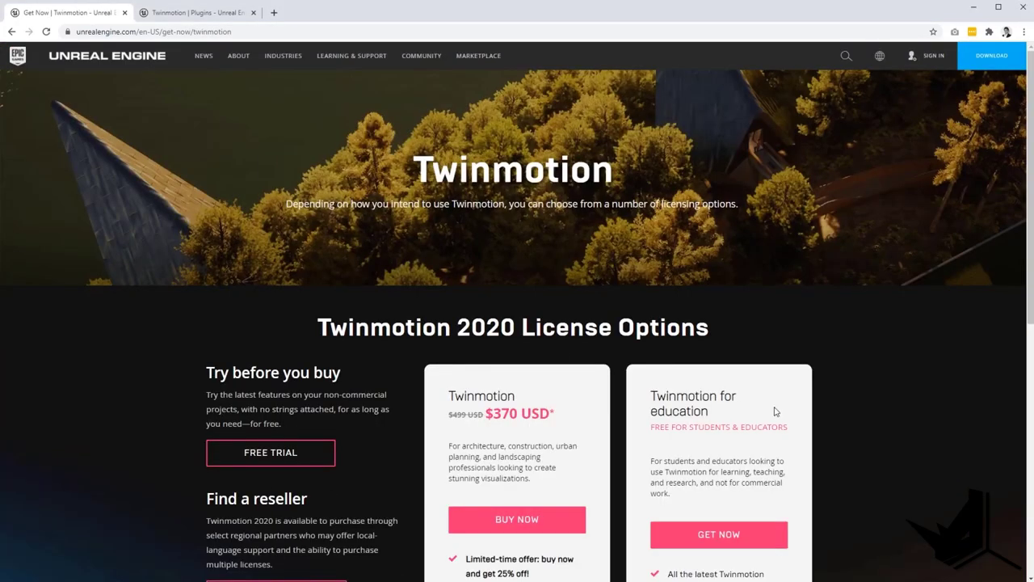
scroll(752, 427, down, 1)
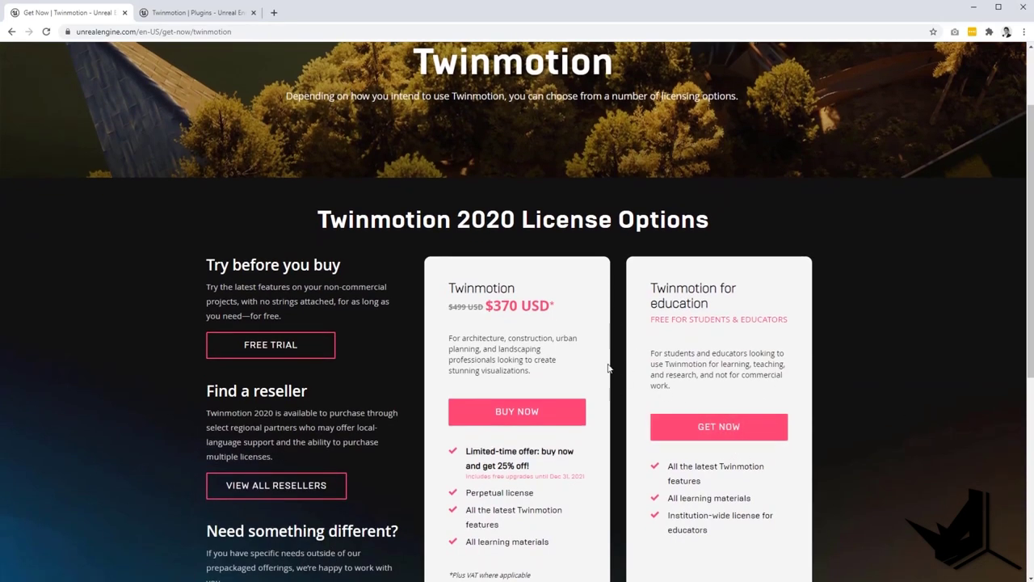
scroll(423, 204, up, 1)
- Review the Direct Link plugins page for the available downloads, including Direct Link for Rhino
click(198, 15)
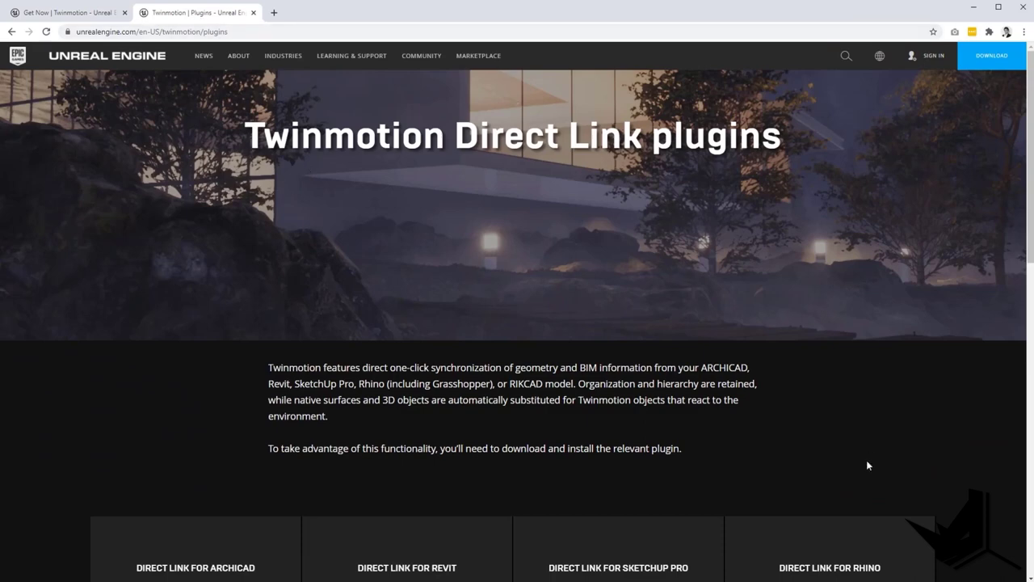
scroll(771, 265, down, 2)
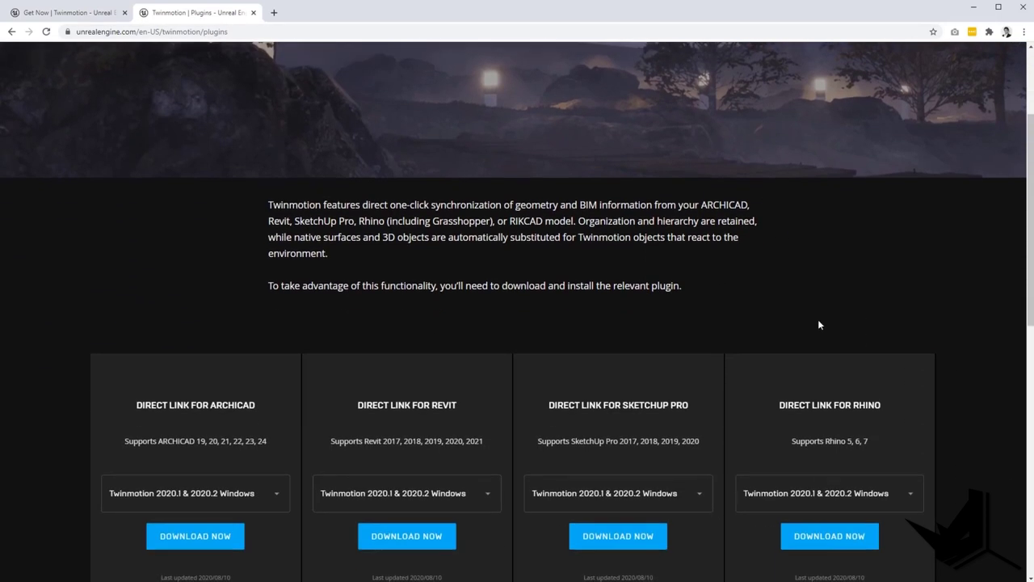
scroll(818, 319, down, 2)
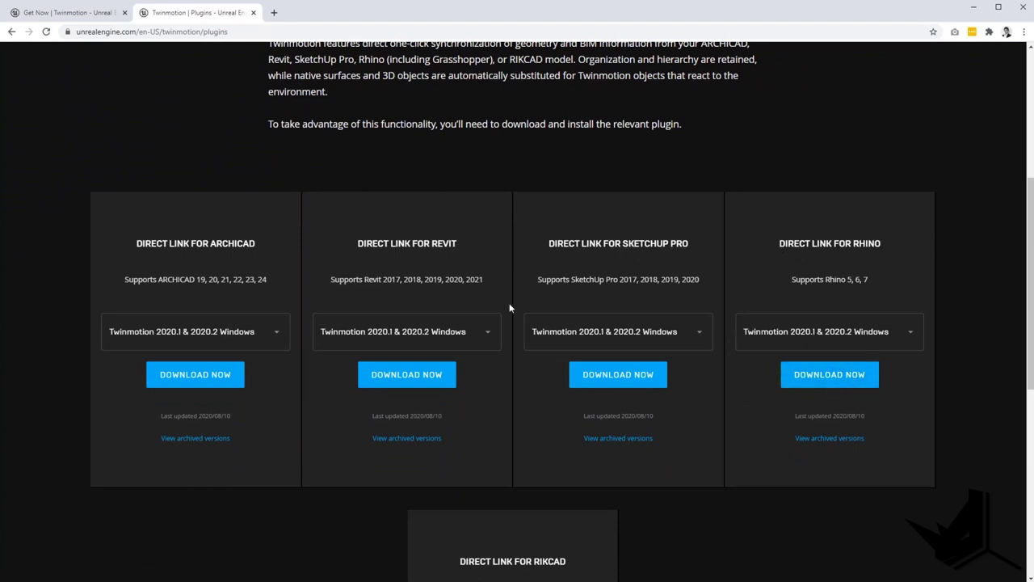
- Switch to Rhino and examine the twisted ring pavilion up close and as a whole
click(973, 9)
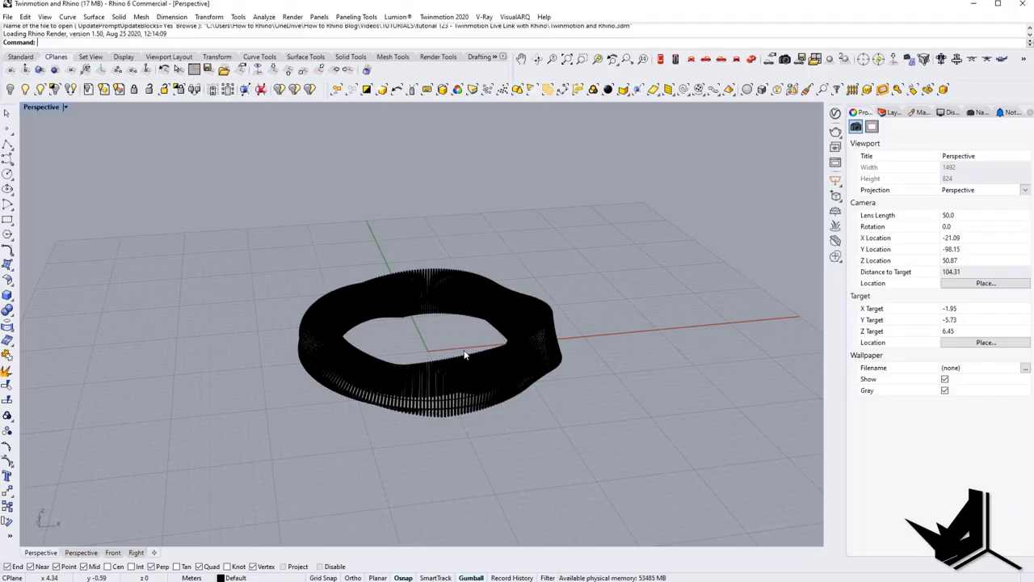
right_drag(465, 354, 432, 369)
scroll(433, 370, up, 10)
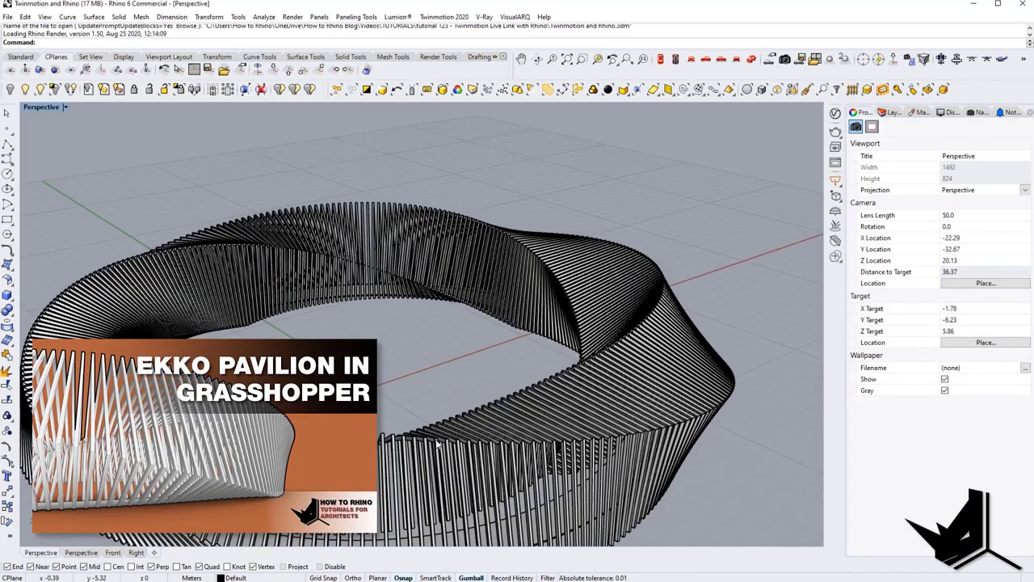
right_drag(437, 445, 423, 399)
scroll(494, 425, down, 8)
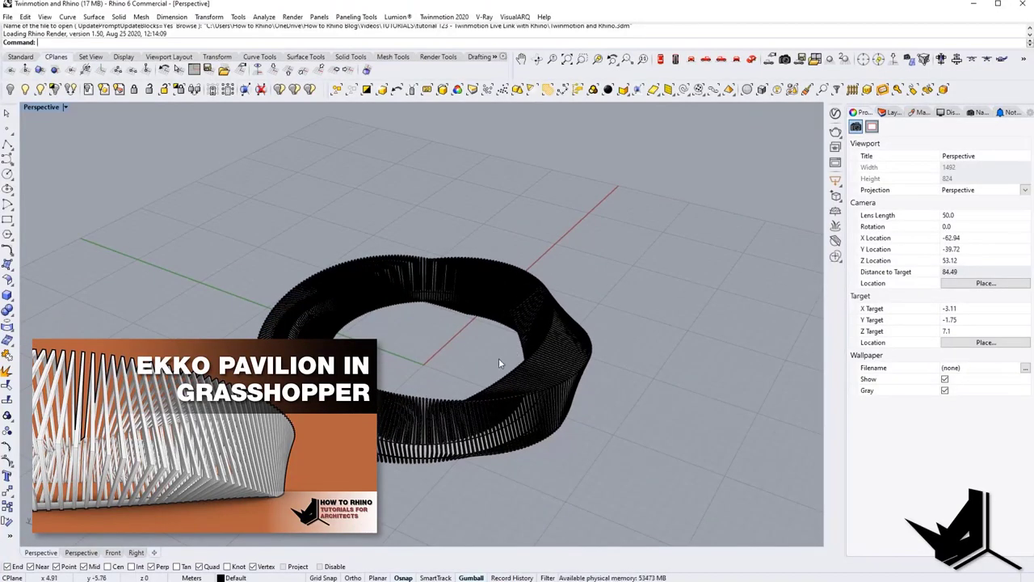
right_drag(499, 358, 557, 364)
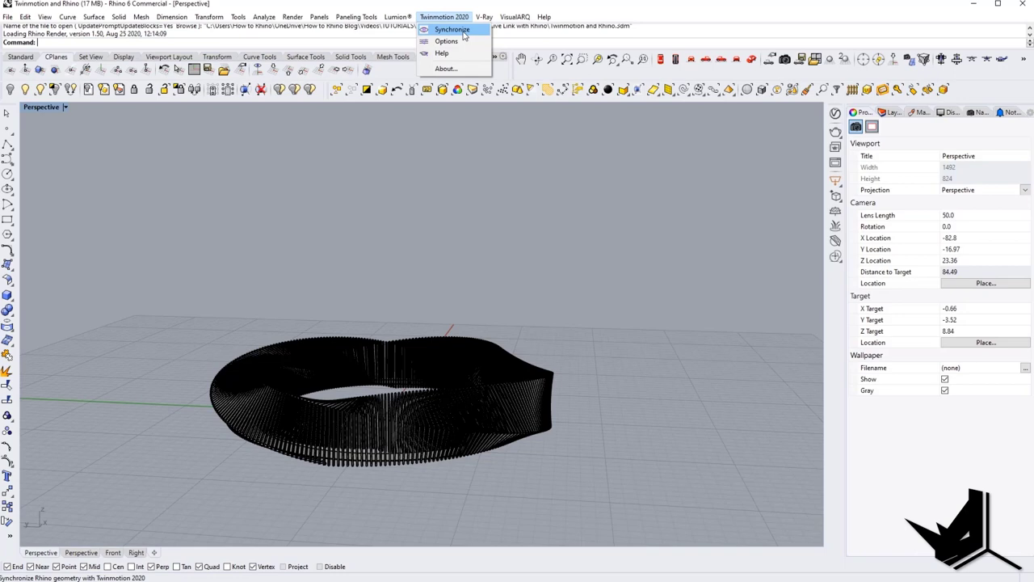
- Synchronize the Rhino pavilion to a new Twinmotion project through Direct Link, and dismiss the welcome window
click(453, 29)
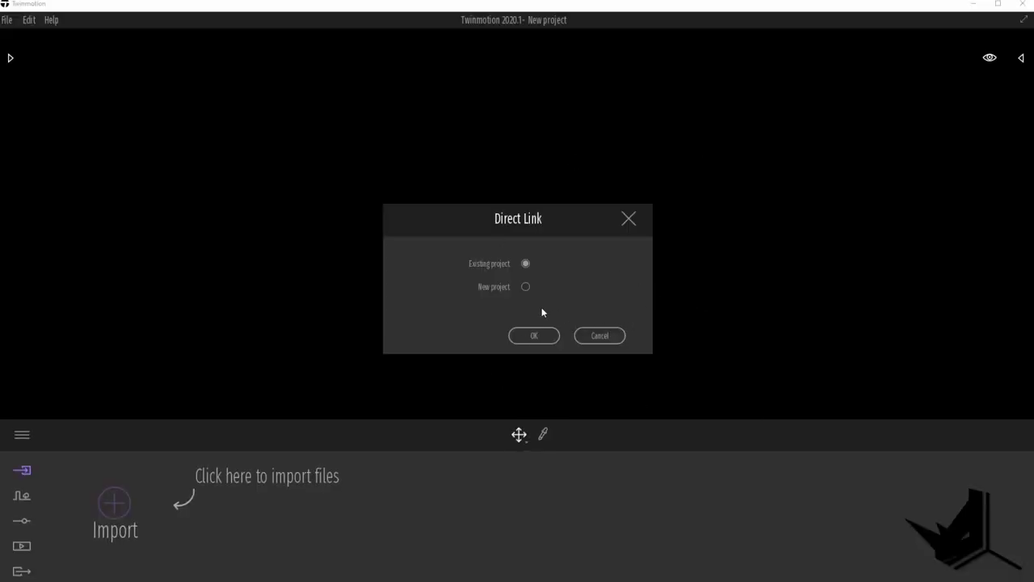
click(526, 287)
click(533, 335)
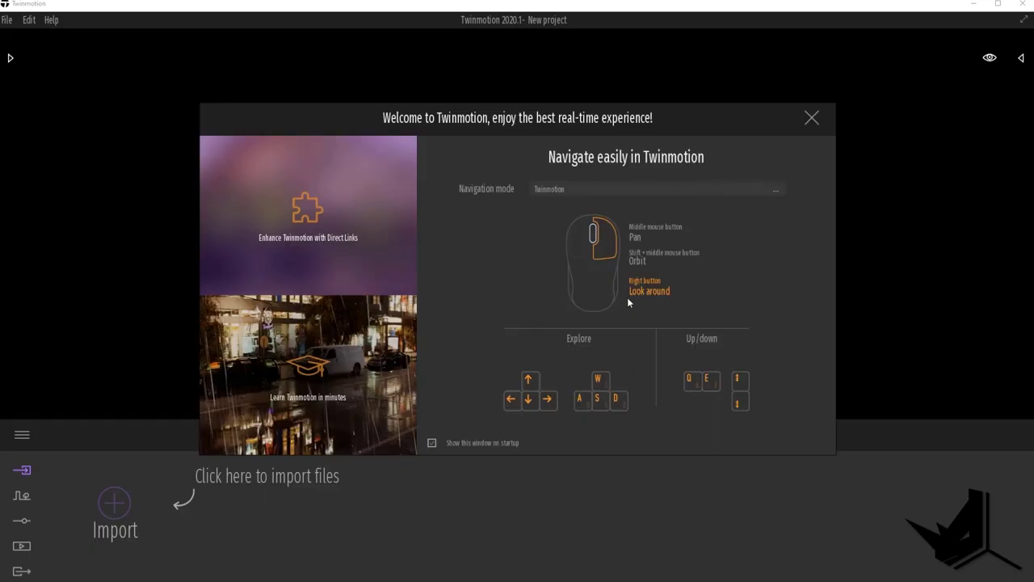
click(811, 119)
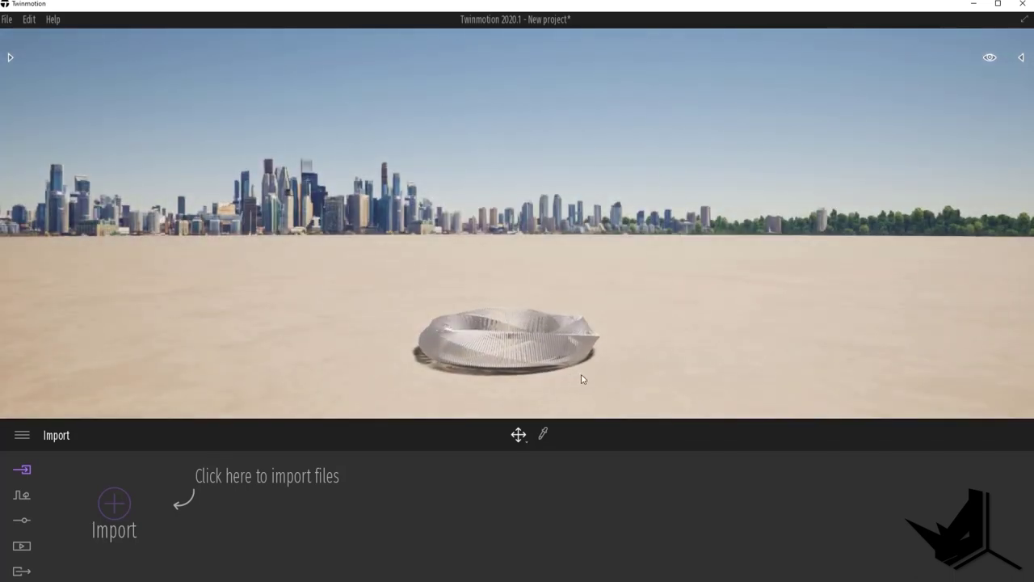
- Examine the synchronized pavilion and its contact with the ground, both up close and from above
mouse_move(596, 351)
right_down()
mouse_move(517, 384)
mouse_move(711, 364)
mouse_move(596, 351)
right_up()
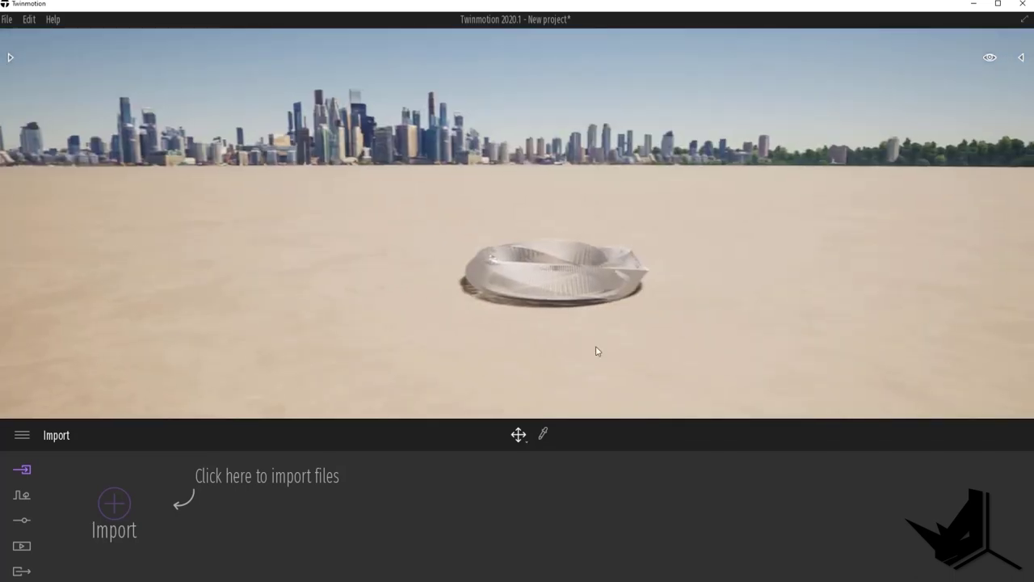
middle_drag(595, 351, 364, 270)
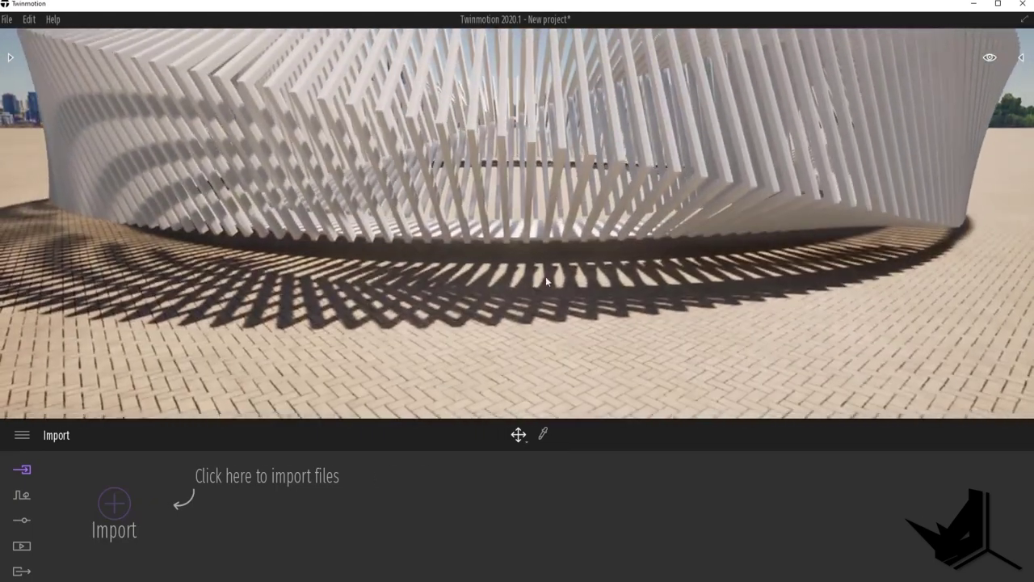
scroll(550, 171, down, 6)
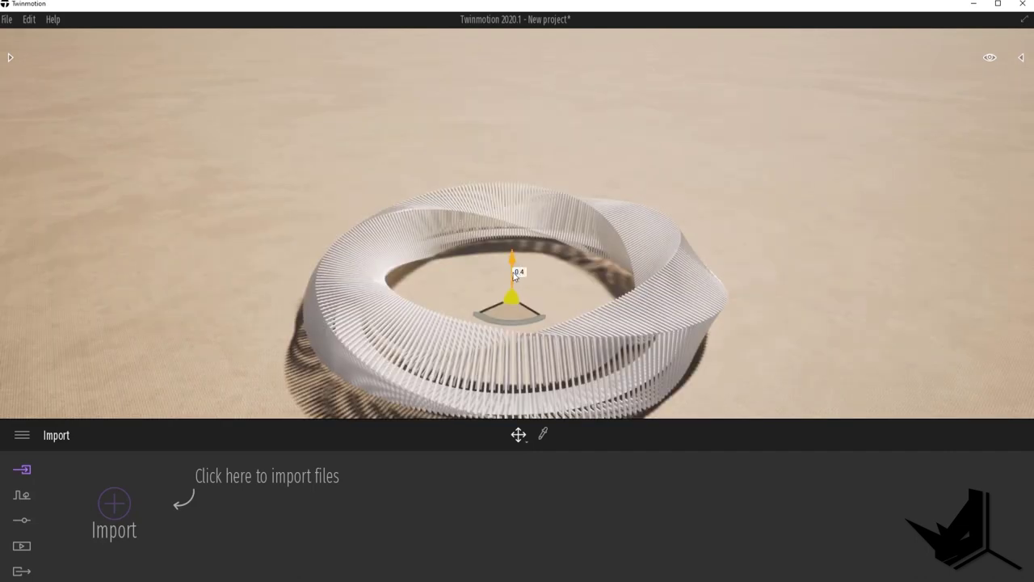
middle_drag(589, 288, 593, 173)
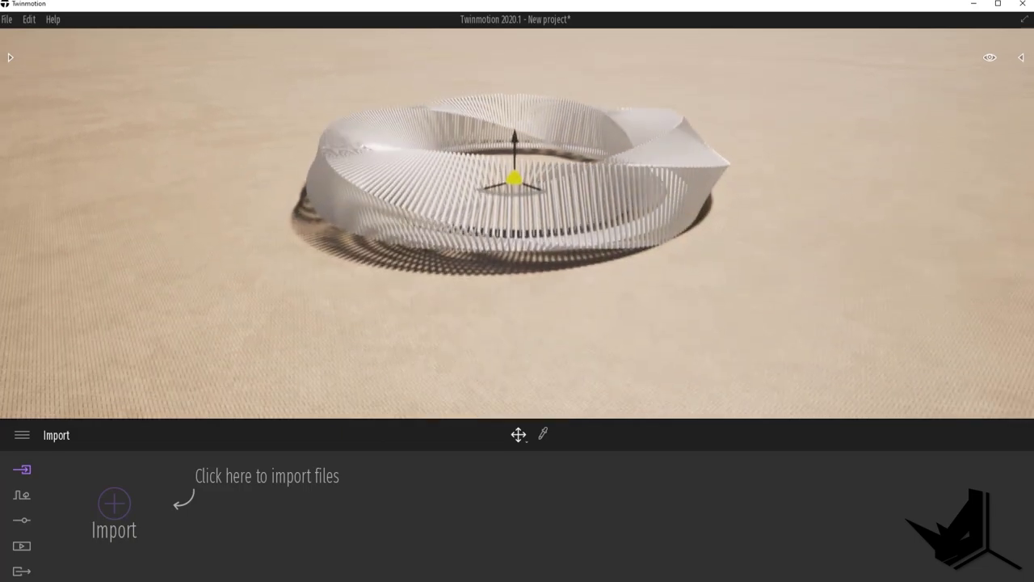
right_drag(590, 288, 579, 246)
scroll(528, 322, up, 5)
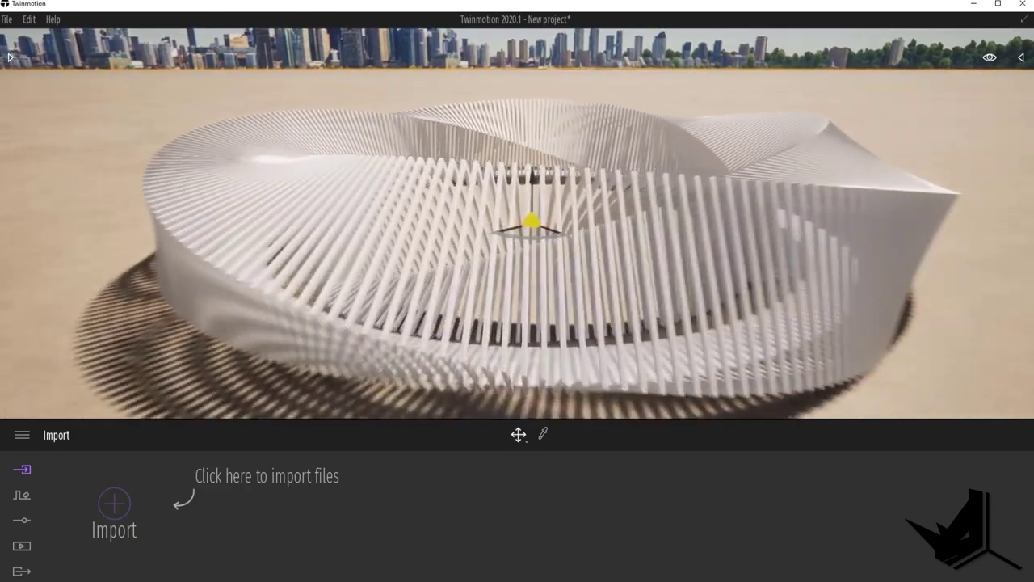
middle_drag(528, 322, 534, 212)
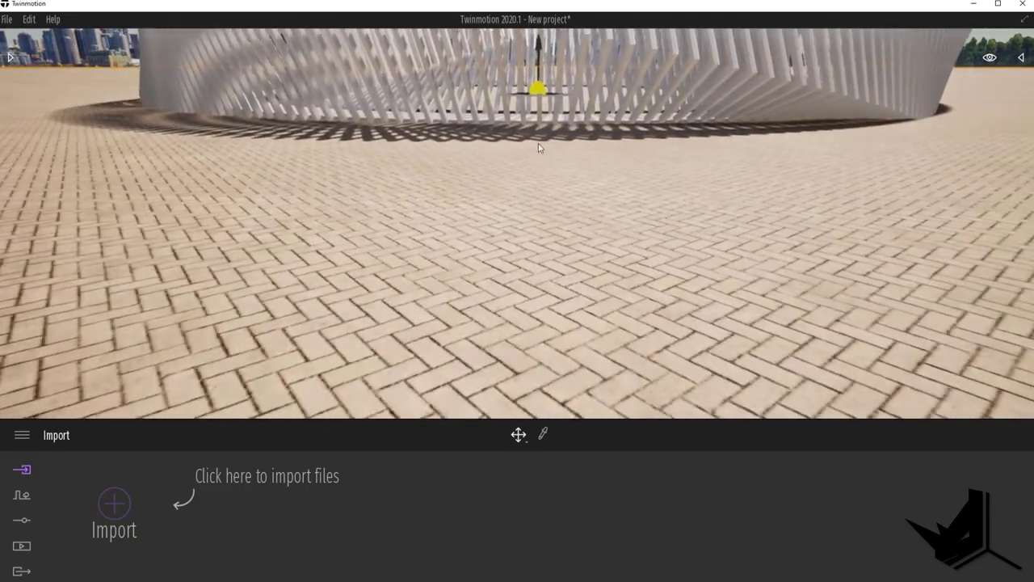
mouse_move(539, 151)
shift+middle_down()
mouse_move(540, 242)
mouse_move(540, 95)
mouse_move(549, 182)
mouse_move(509, 206)
mouse_move(491, 198)
mouse_move(526, 314)
mouse_move(529, 168)
shift+middle_up()
scroll(549, 185, down, 8)
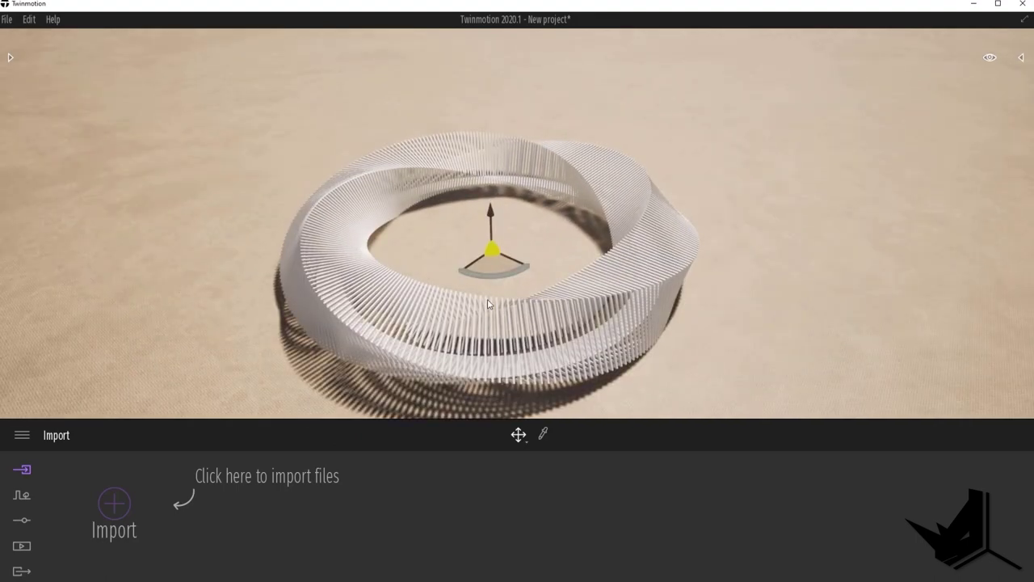
- Show the scene graph and collapse the Default layer under Twinmotion and Rhino.3dm
click(10, 58)
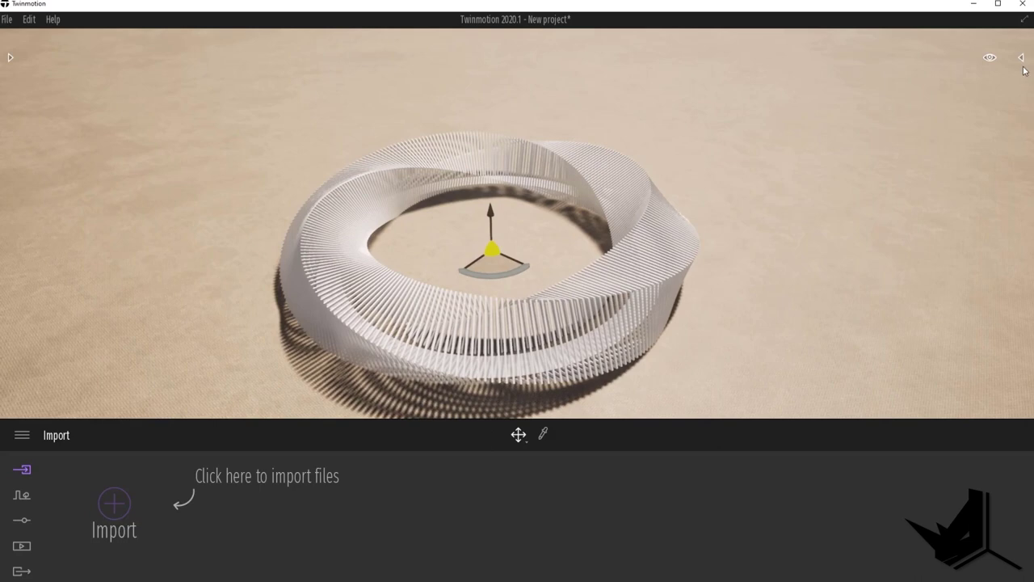
click(1023, 62)
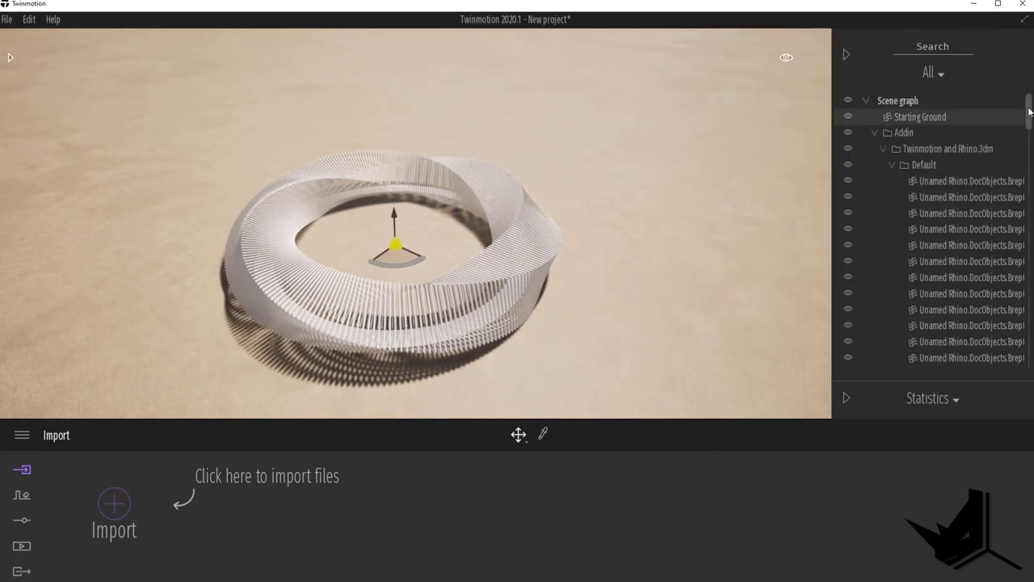
mouse_move(1030, 112)
mouse_down()
mouse_move(1030, 322)
mouse_move(1028, 107)
mouse_up()
click(902, 165)
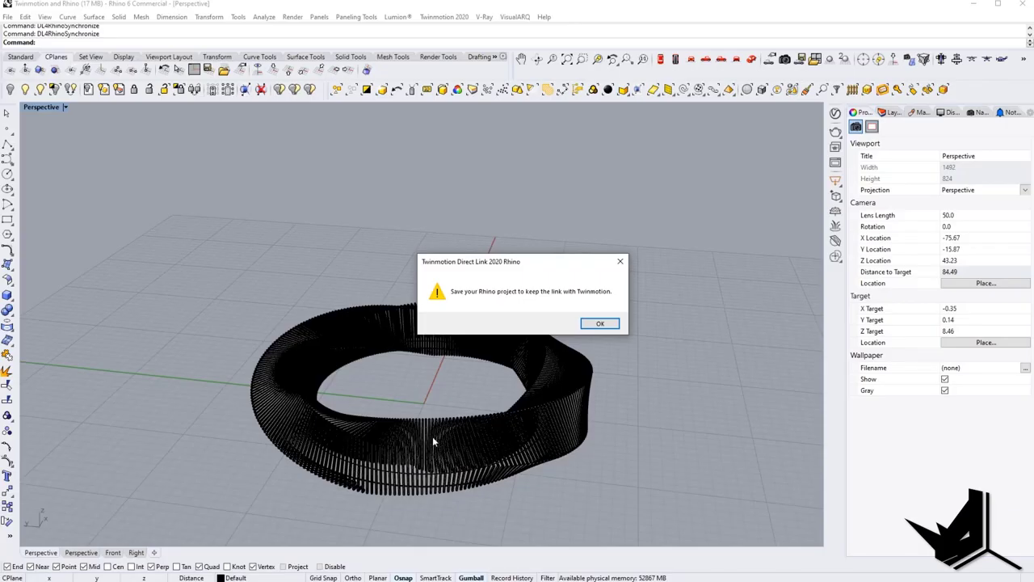
- Save the Rhino project to keep the Twinmotion link, and check the pavilion's layer before returning to Twinmotion
click(600, 324)
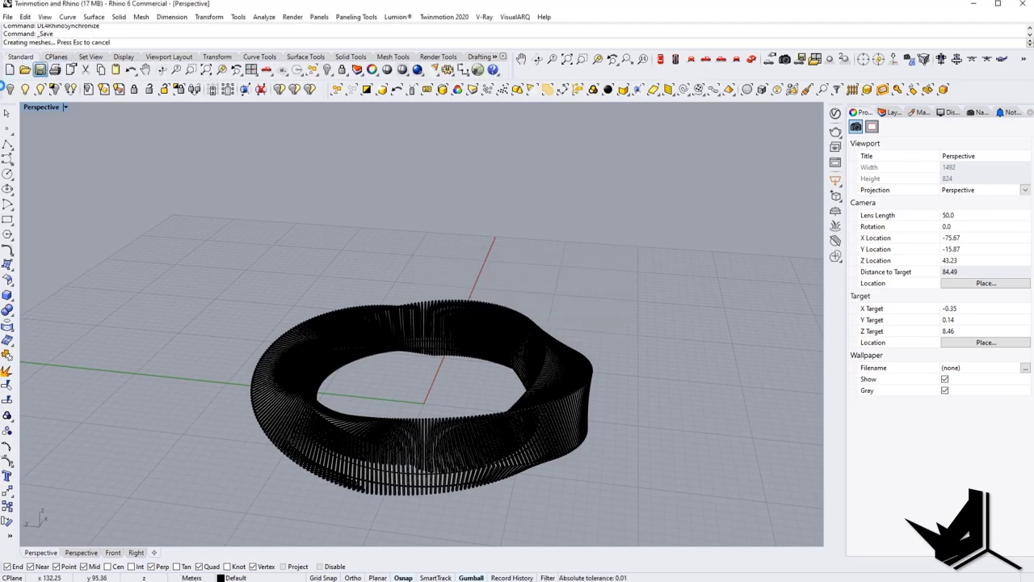
click(891, 113)
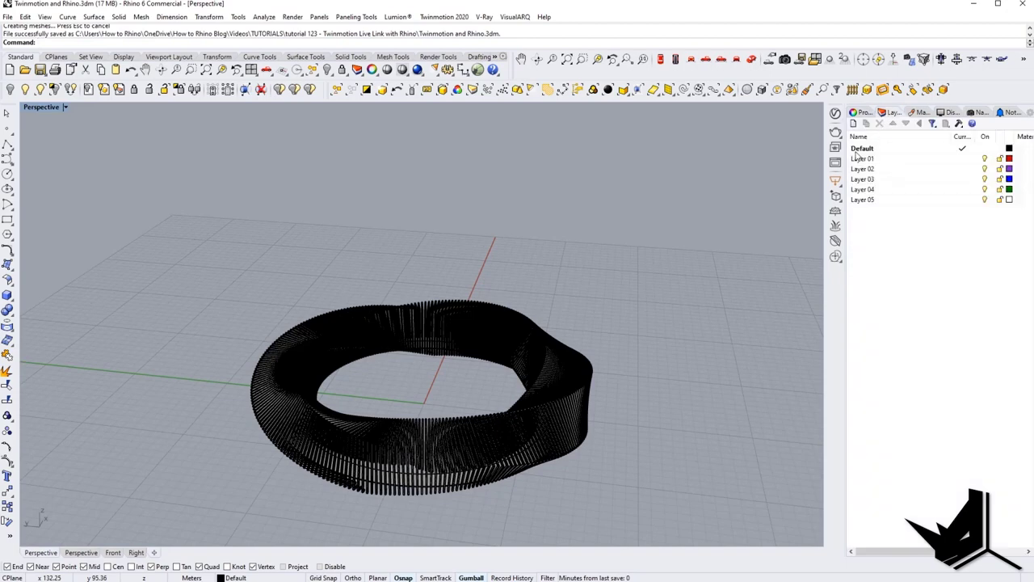
click(517, 367)
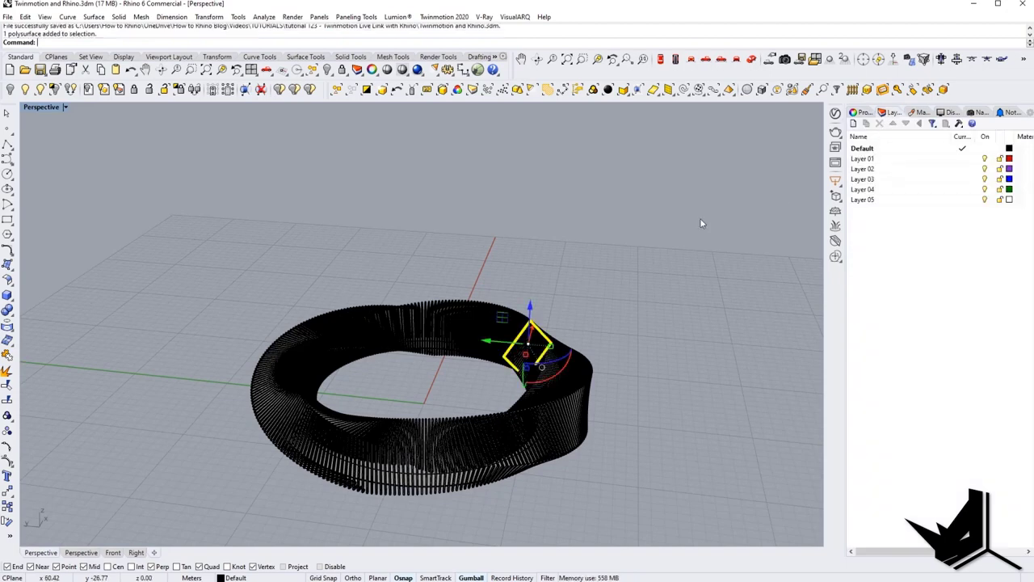
click(864, 111)
click(893, 113)
click(975, 4)
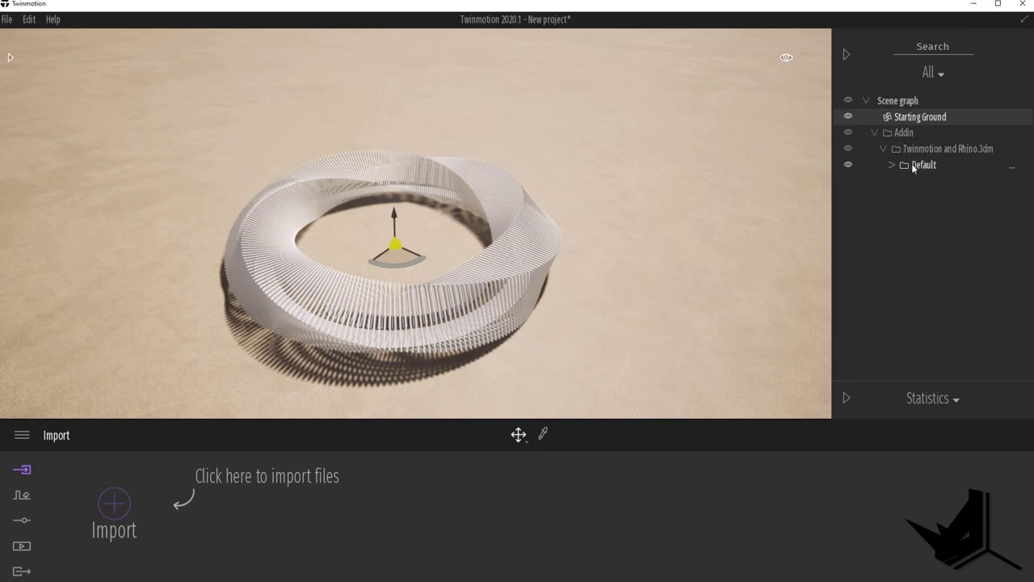
- Toggle the Default layer's visibility off and back on, and expand it to inspect its individual objects
click(848, 165)
click(850, 167)
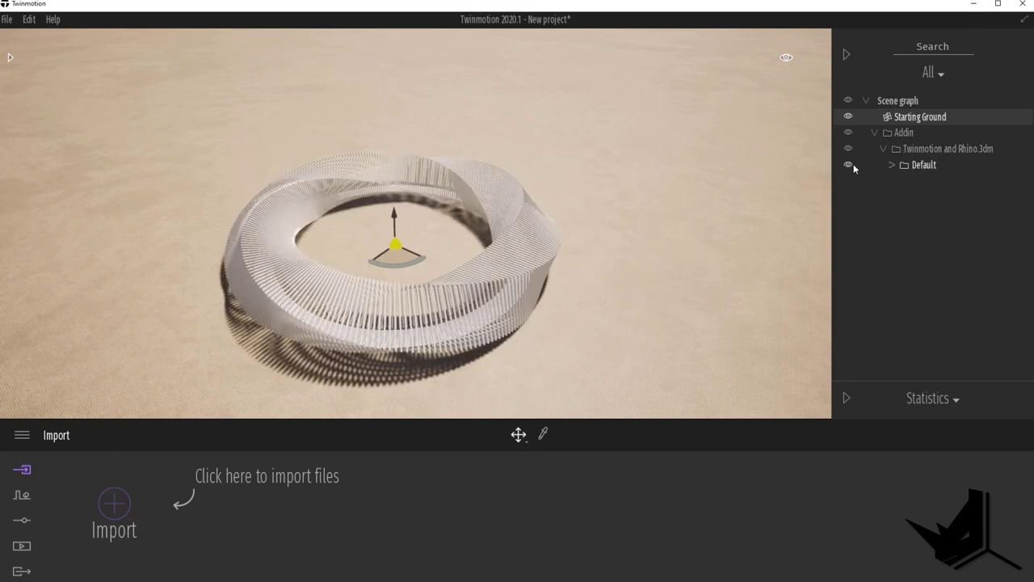
middle_drag(455, 266, 439, 214)
scroll(437, 213, up, 3)
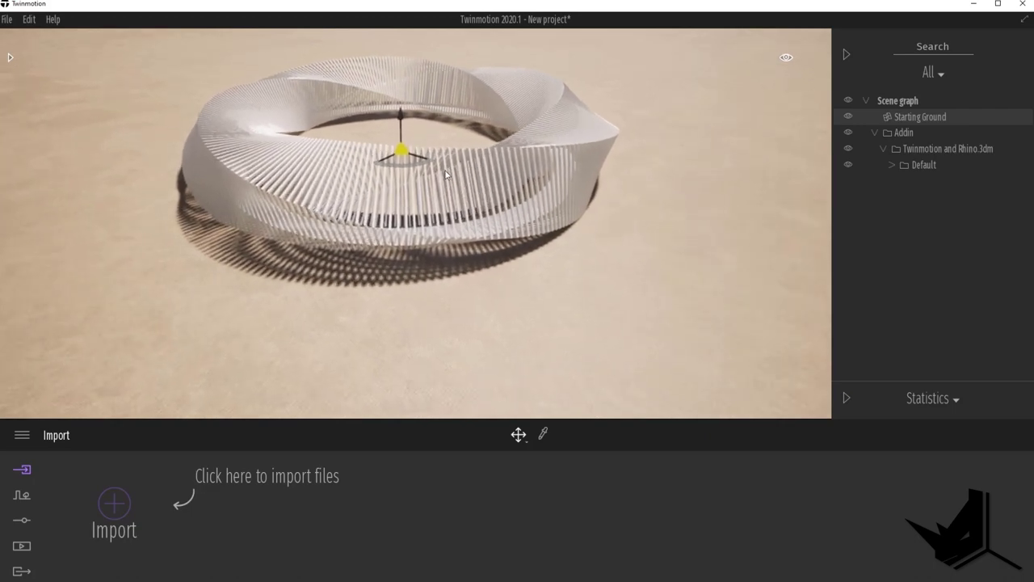
click(893, 166)
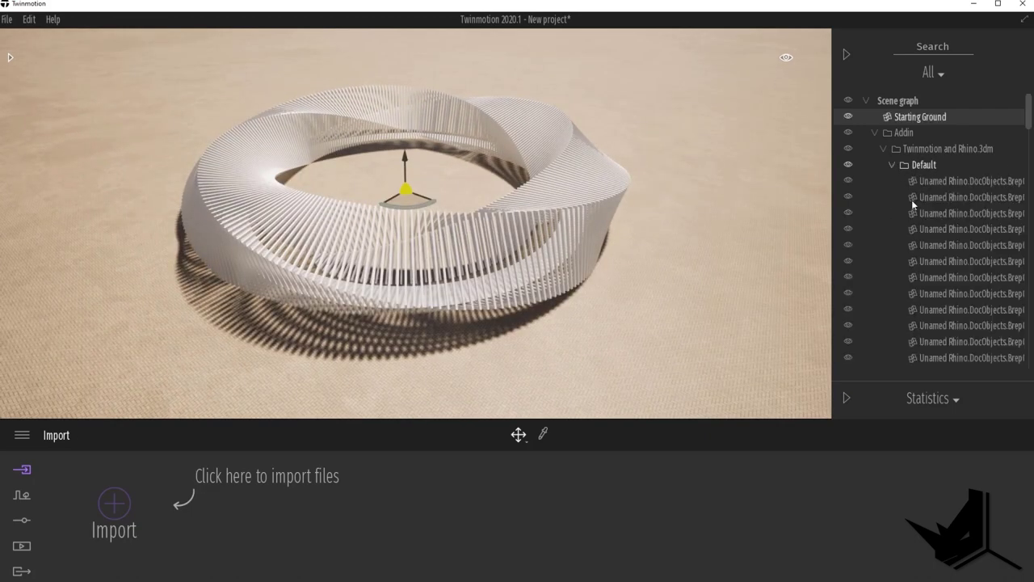
- Look through the remaining objects in the Default layer and inspect the pavilion up close
drag(1031, 122, 1032, 367)
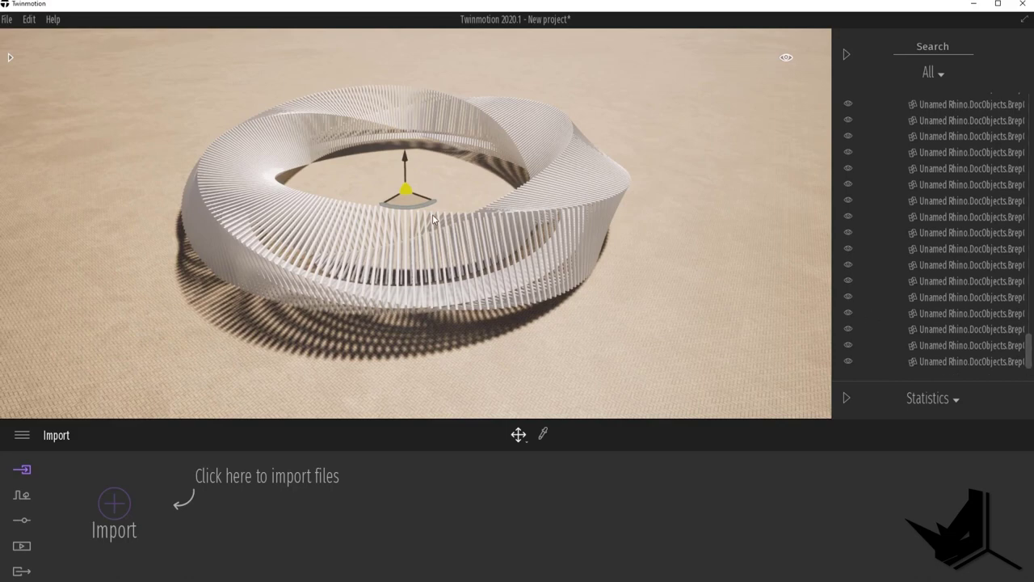
scroll(434, 218, up, 5)
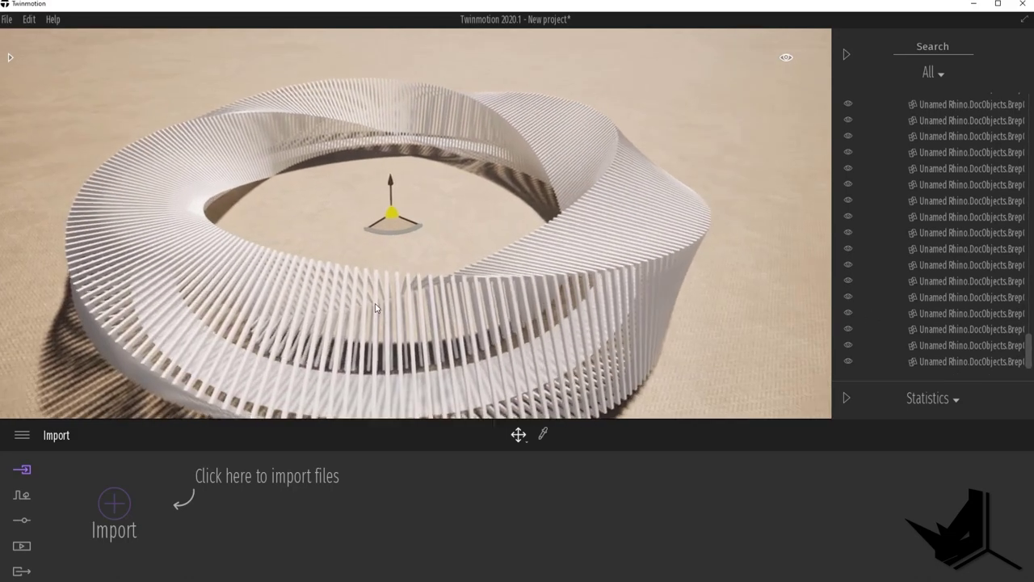
scroll(356, 275, down, 5)
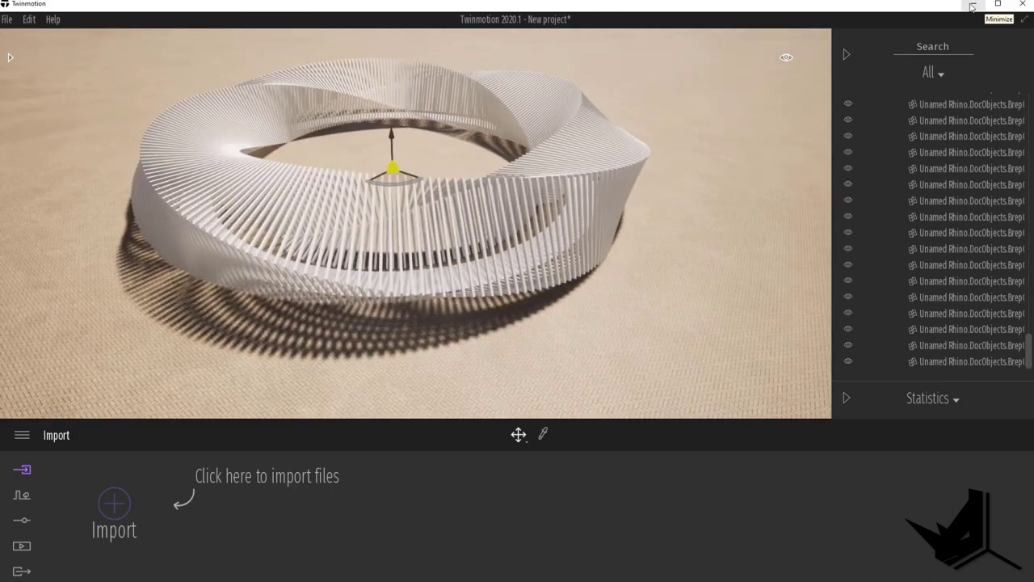
- Switch to Rhino, select all of the pavilion's slats without the ground ring, and change their layer to Layer 01
click(973, 6)
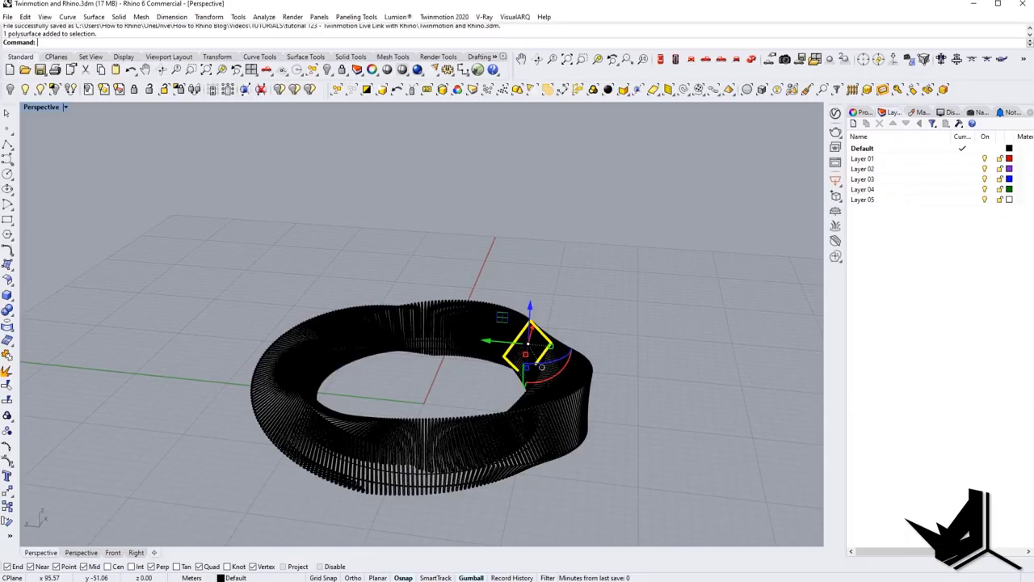
right_drag(587, 306, 542, 374)
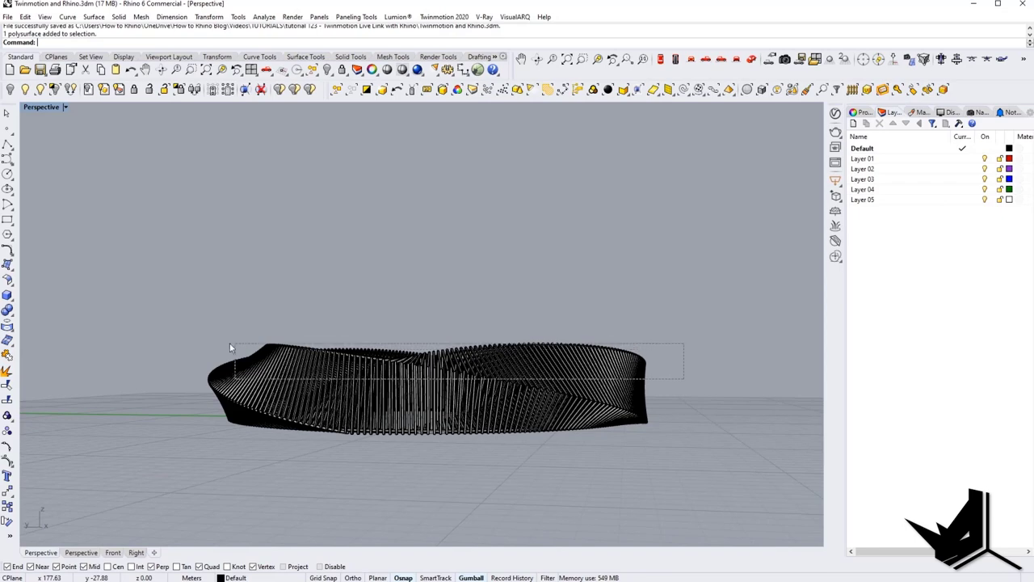
drag(192, 343, 192, 342)
right_drag(299, 359, 396, 398)
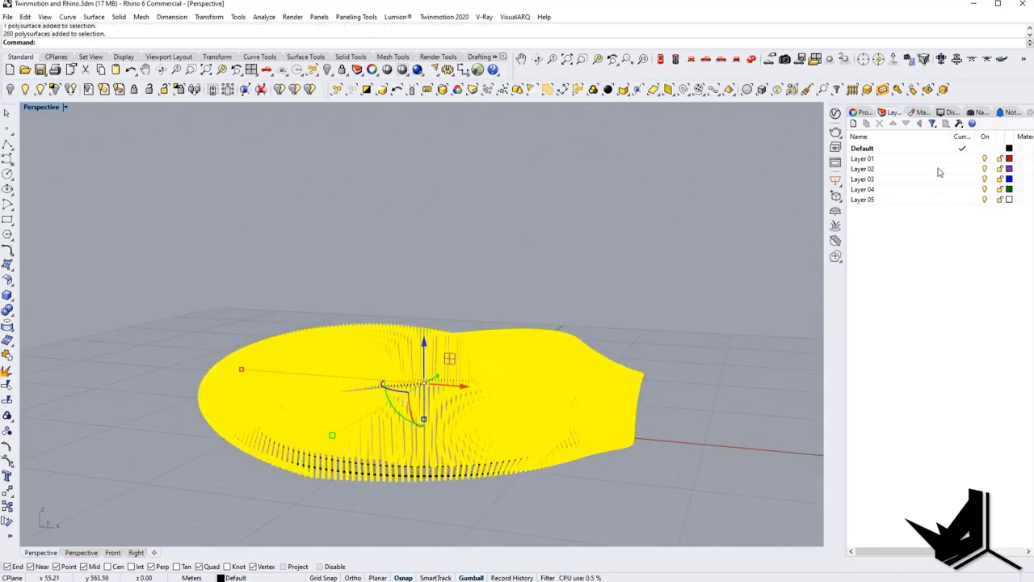
right_click(868, 160)
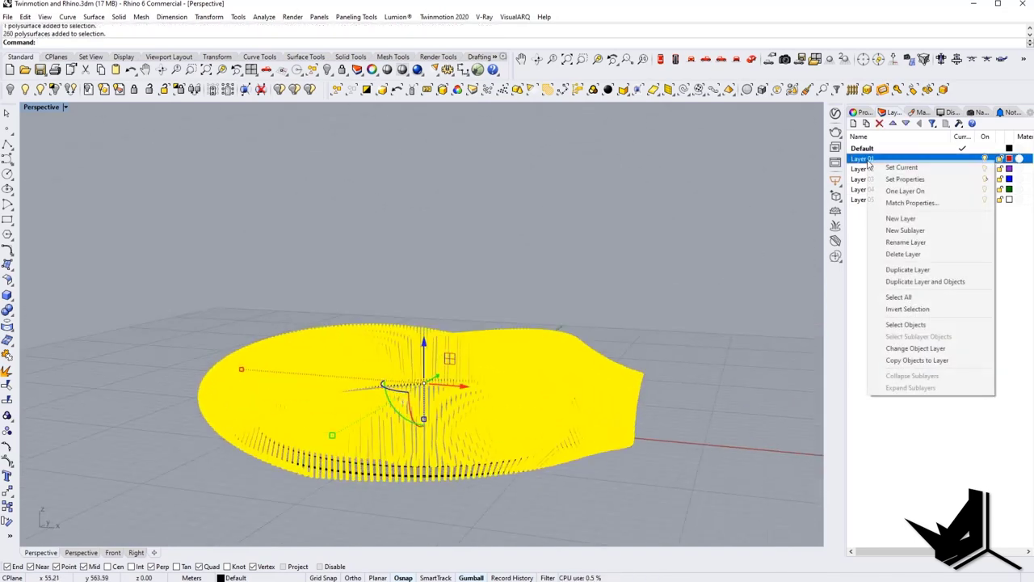
click(927, 350)
- Change the colour of Layer 01 to a softer, muted red
click(1010, 159)
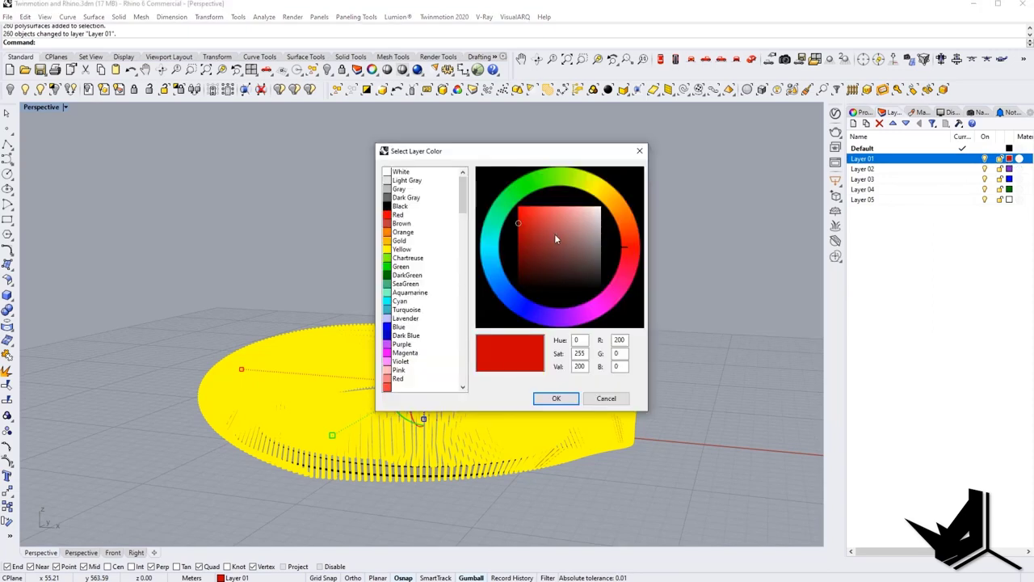
click(553, 233)
right_drag(707, 239, 741, 278)
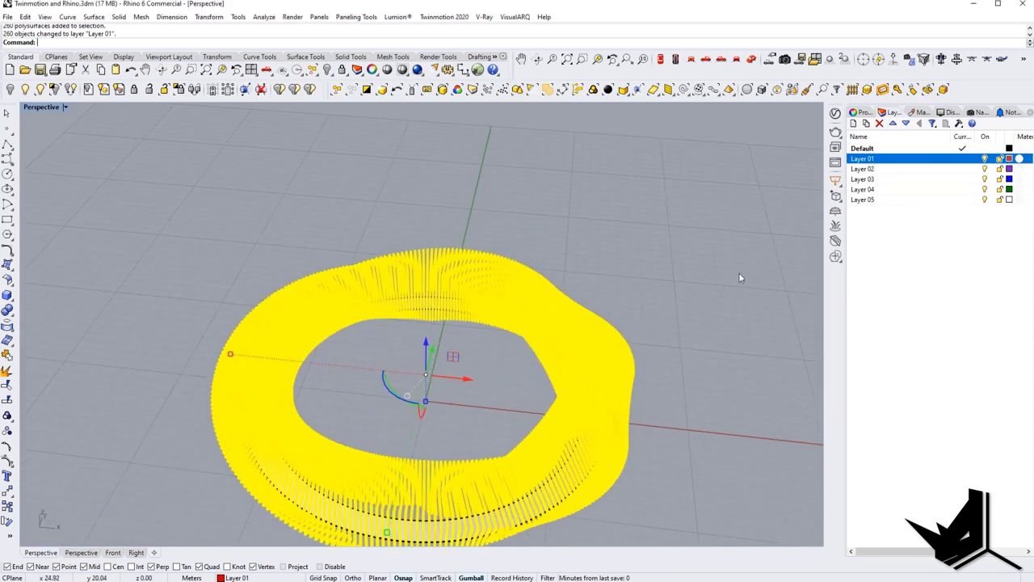
- Name the selected pavilion slats Wood in their object properties, group them, and clear the selection
click(867, 113)
right_drag(501, 299, 454, 364)
text(GR)
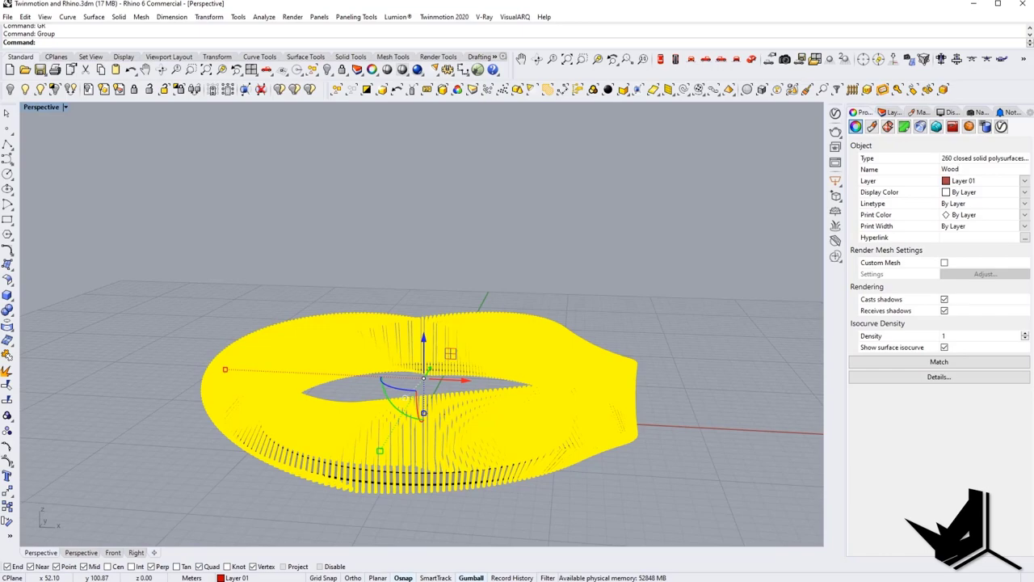
click(565, 199)
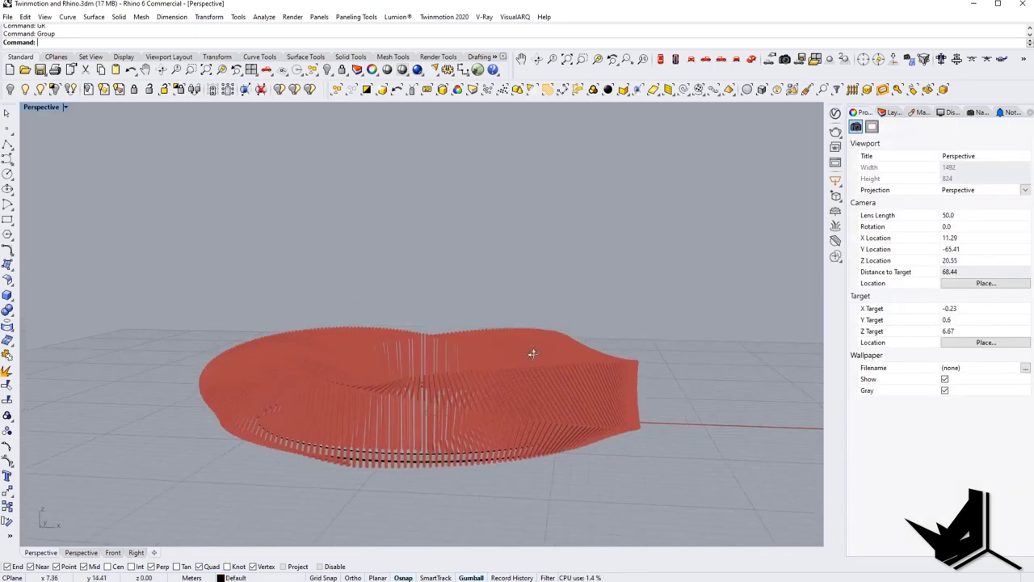
- Select the flat ground ring beneath the slats and change its object layer to Layer 03
scroll(547, 307, up, 10)
click(578, 348)
scroll(575, 348, down, 10)
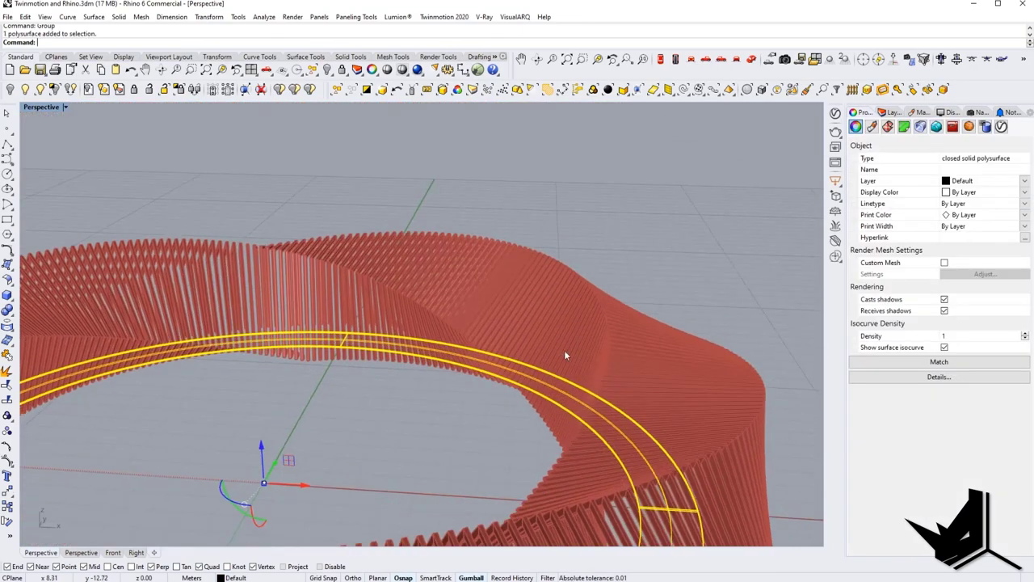
click(892, 113)
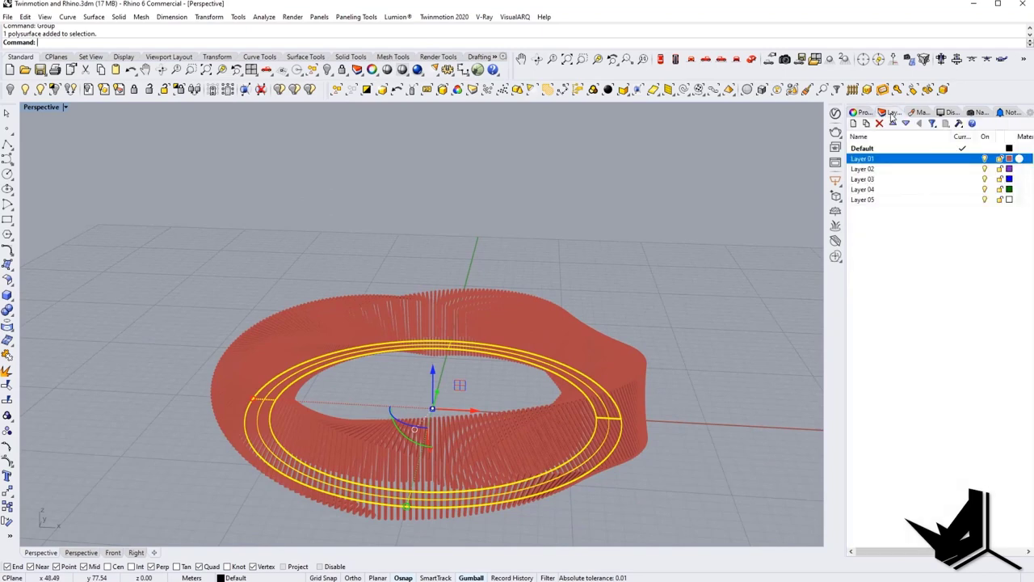
right_click(862, 180)
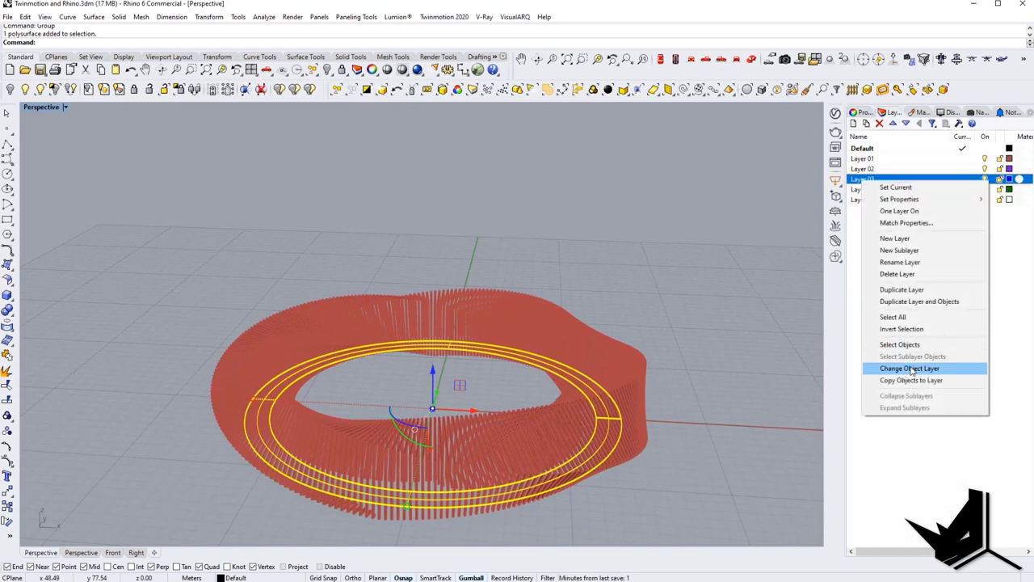
click(910, 368)
- Name the ring Ground Circle in its object properties and deselect it
text(Ground Circle)
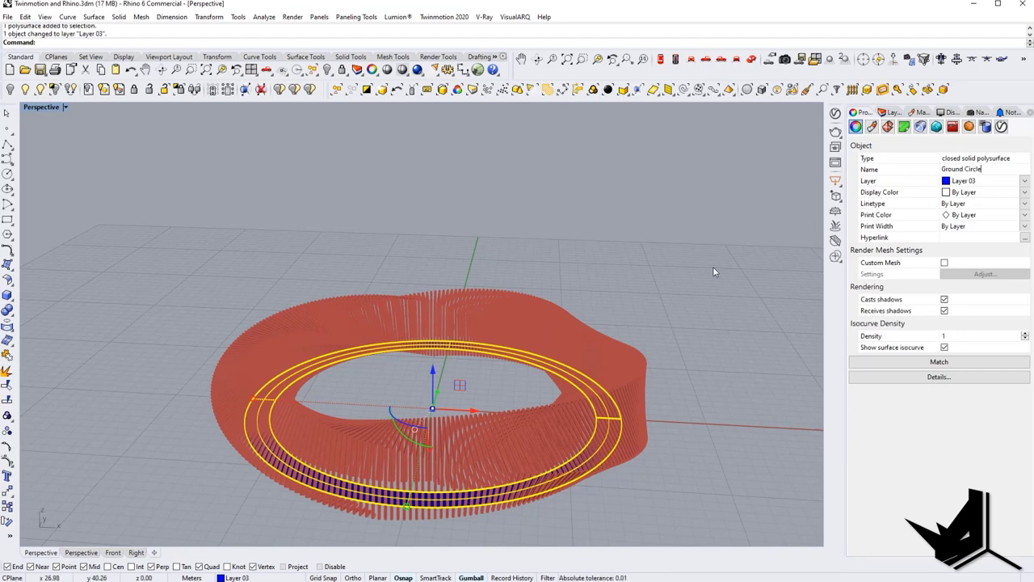
click(632, 271)
right_drag(630, 261, 515, 274)
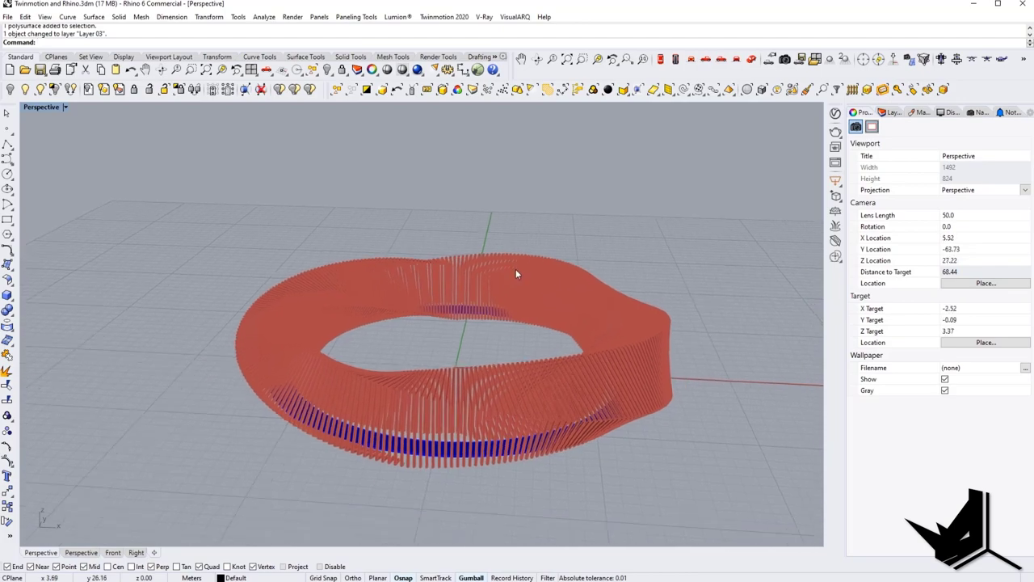
- Synchronize the reorganized Rhino model with Twinmotion and collapse Layer 01 in the scene graph
click(453, 17)
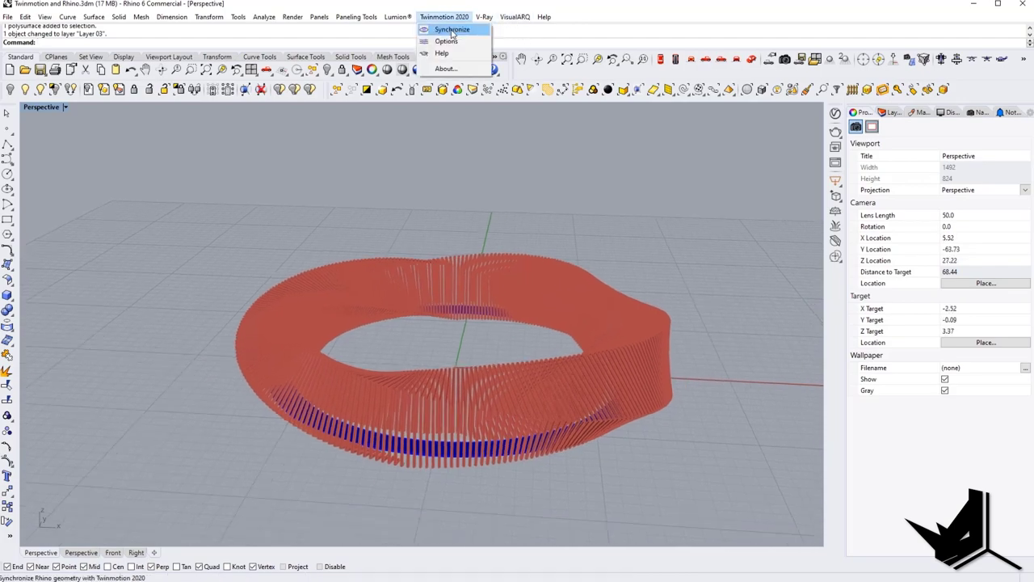
click(452, 30)
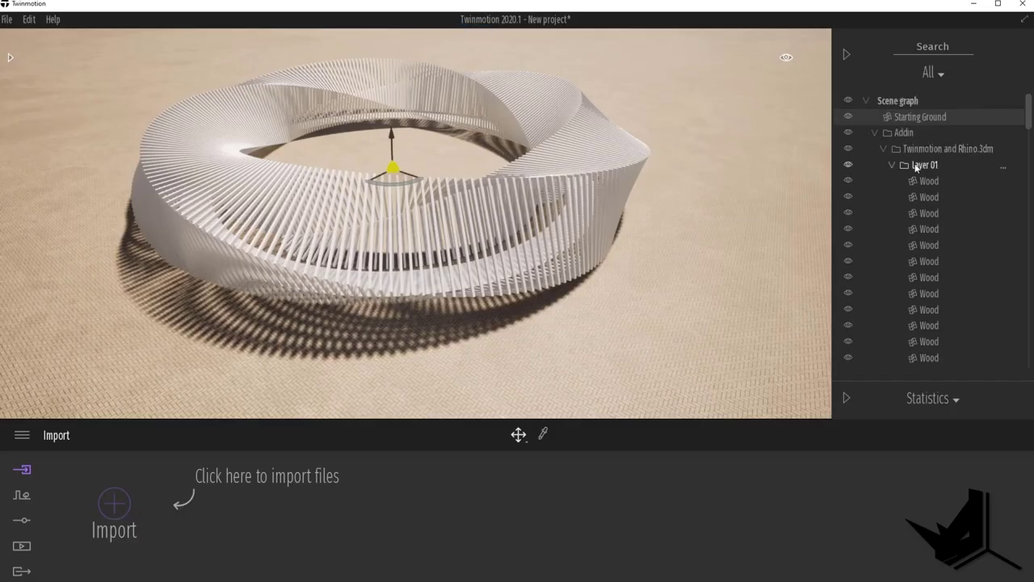
click(891, 164)
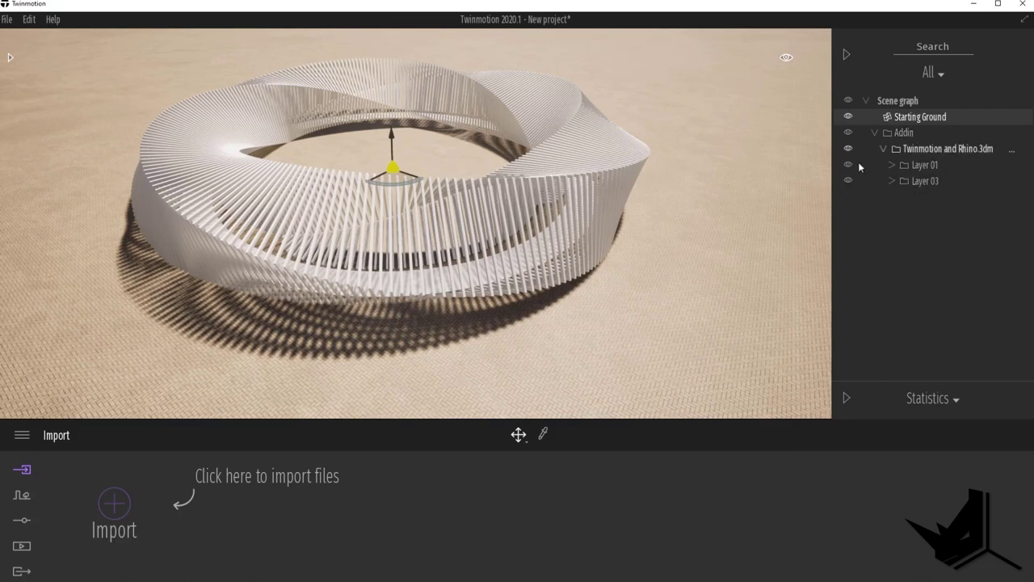
- Toggle layer visibility in the scene graph to check Layer 03 and Layer 01 separately, leaving both shown
middle_drag(403, 140, 454, 160)
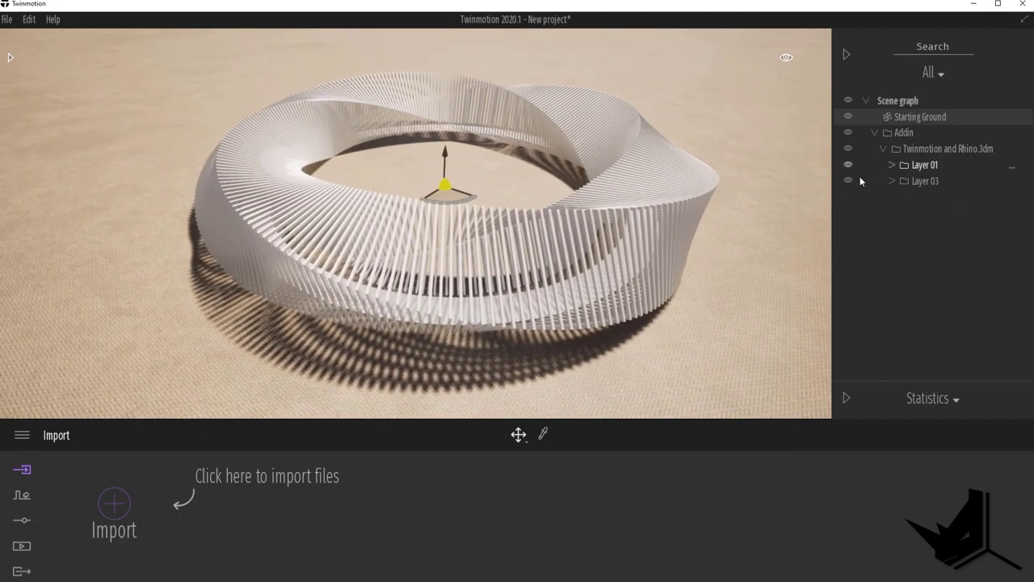
click(851, 181)
click(849, 167)
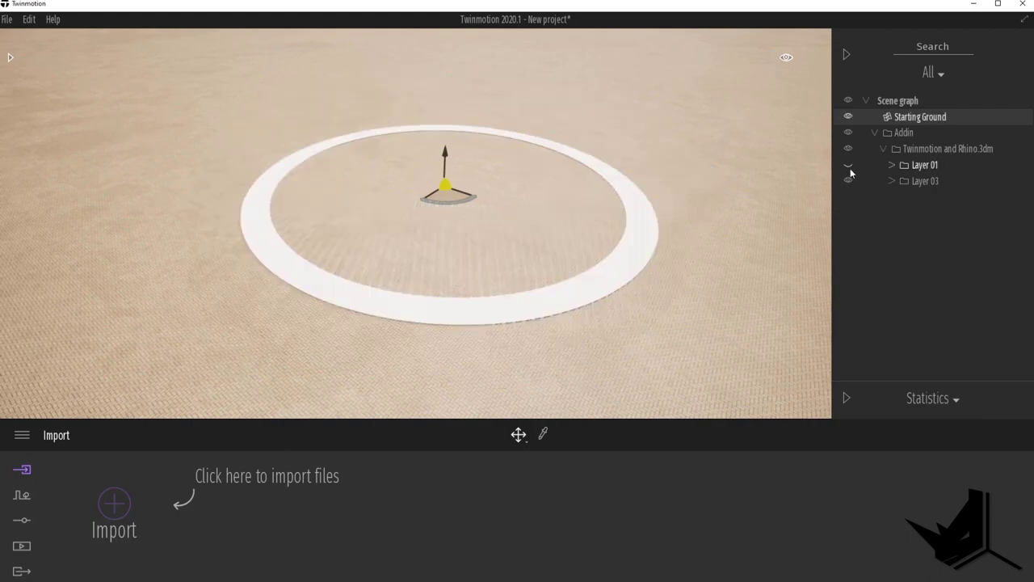
click(849, 166)
- Expand Layer 01, look through its Wood objects, and collapse it again
click(893, 165)
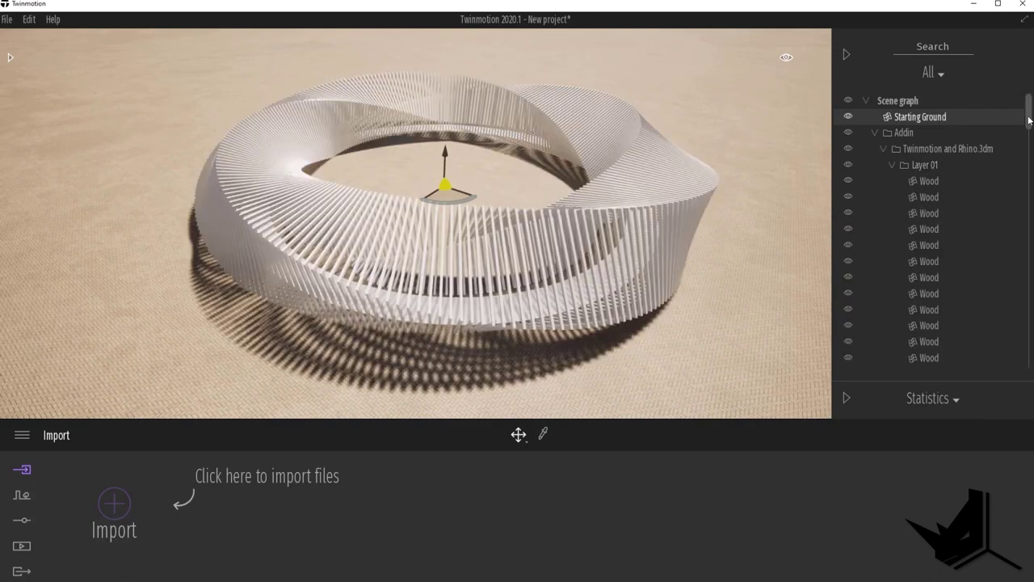
scroll(926, 210, down, 5)
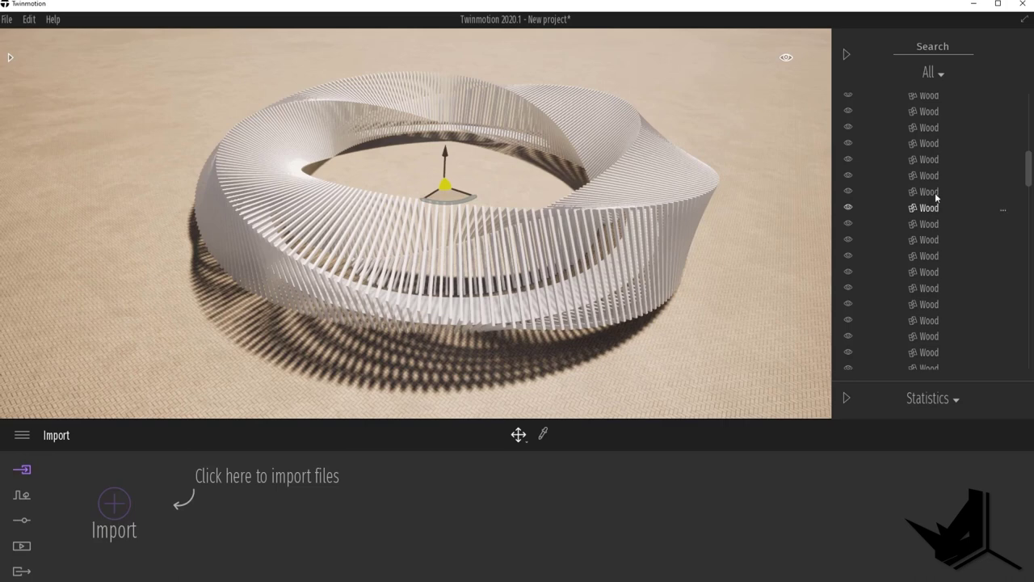
drag(1031, 176, 1026, 222)
scroll(1002, 194, up, 10)
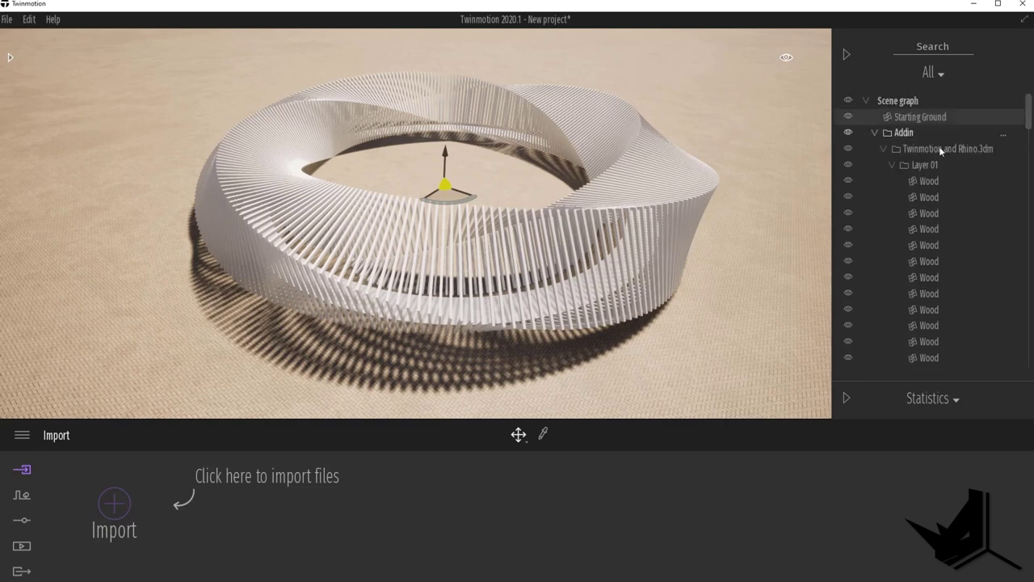
click(892, 165)
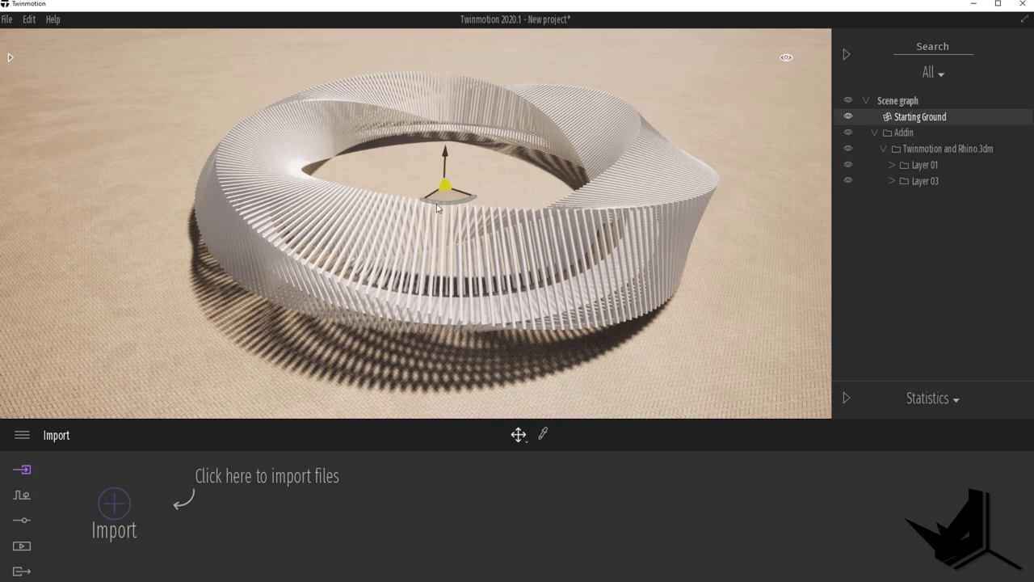
- Select a slat in the viewport, collapse Layer 01, then expand Layer 03 and select Ground Circle
click(521, 224)
click(511, 181)
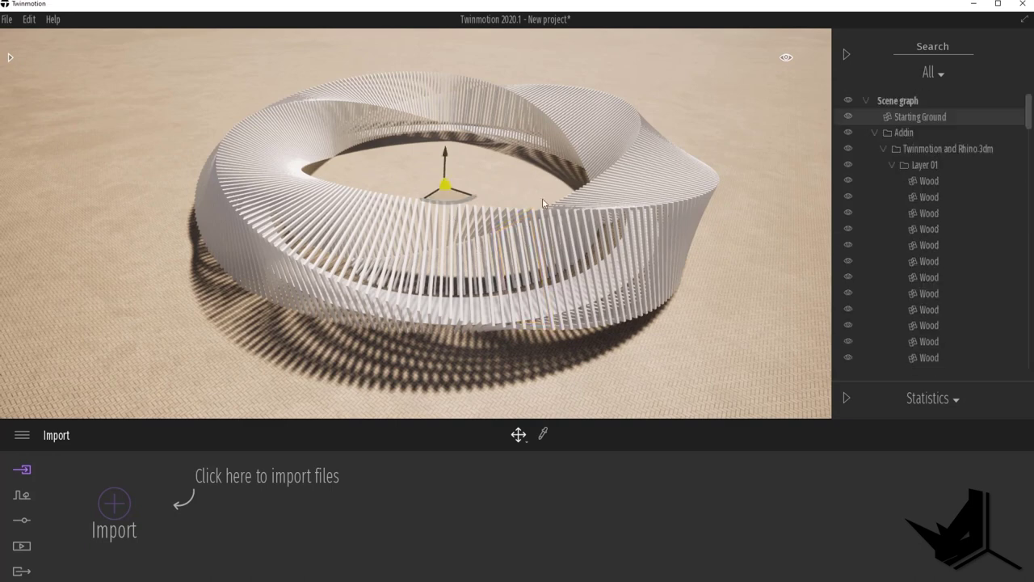
click(893, 165)
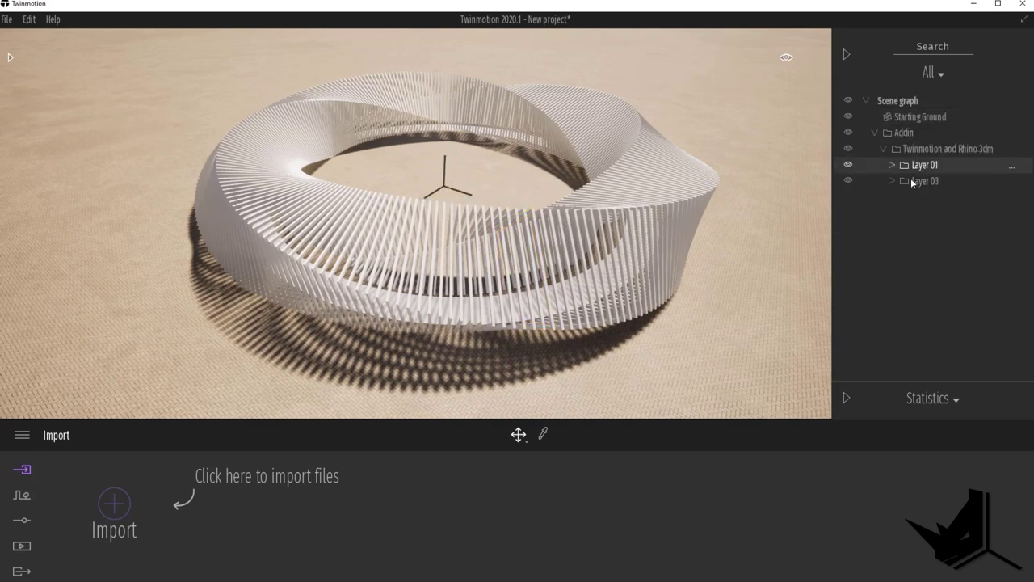
click(893, 181)
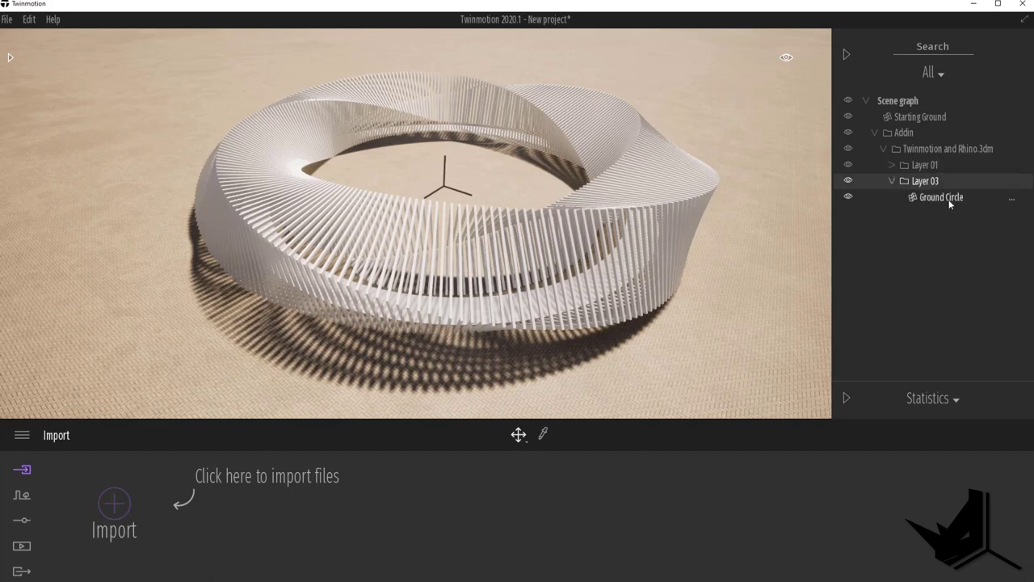
click(941, 198)
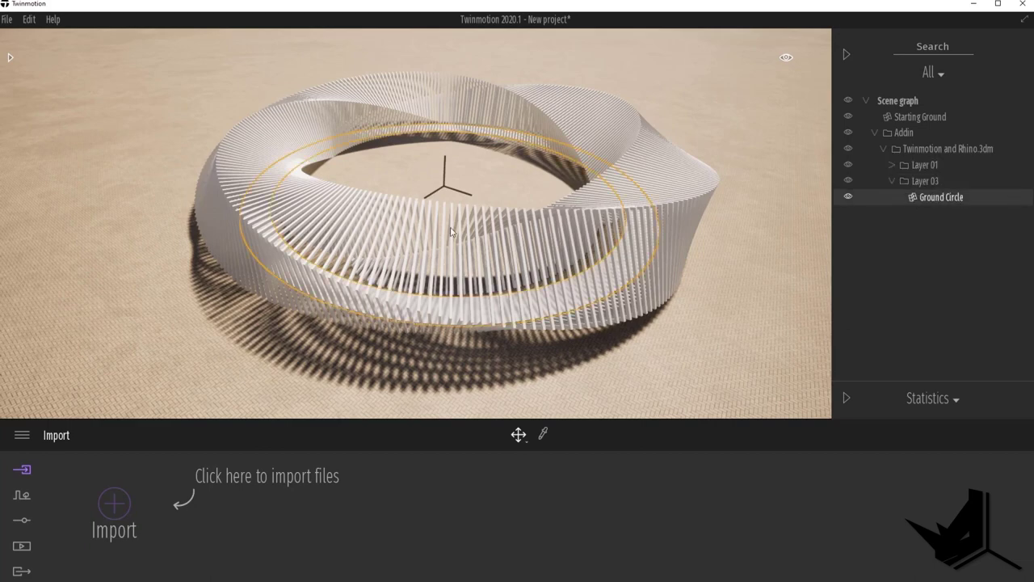
- Deselect the ring and examine the pavilion and surrounding paving from a distance and up close
scroll(451, 232, down, 5)
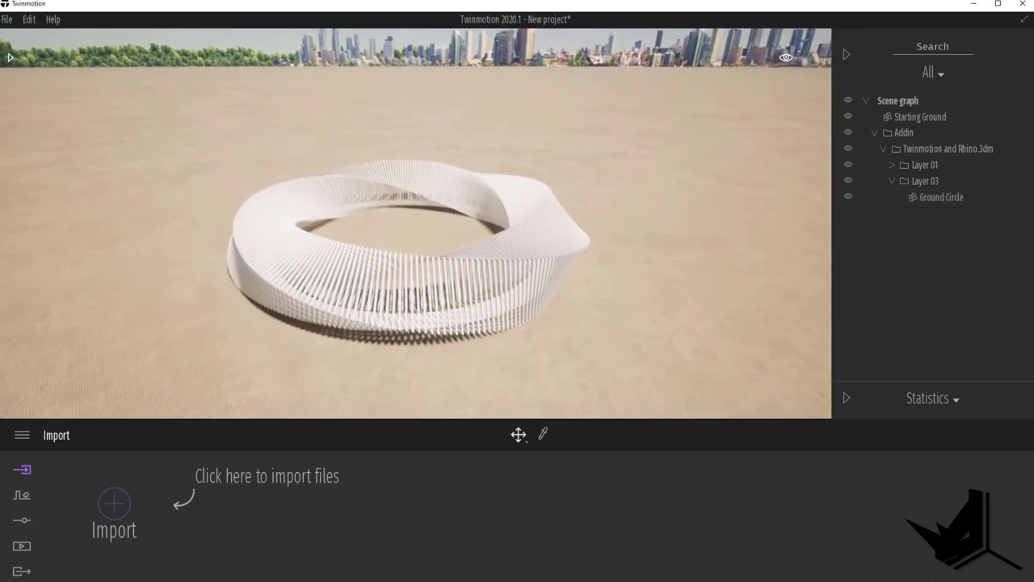
right_drag(416, 224, 428, 318)
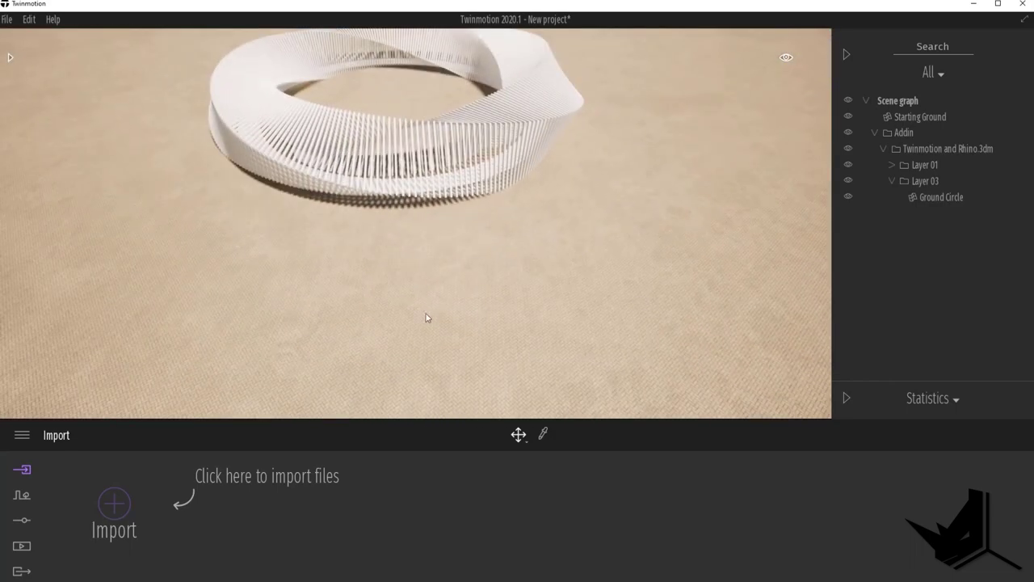
scroll(428, 331, up, 10)
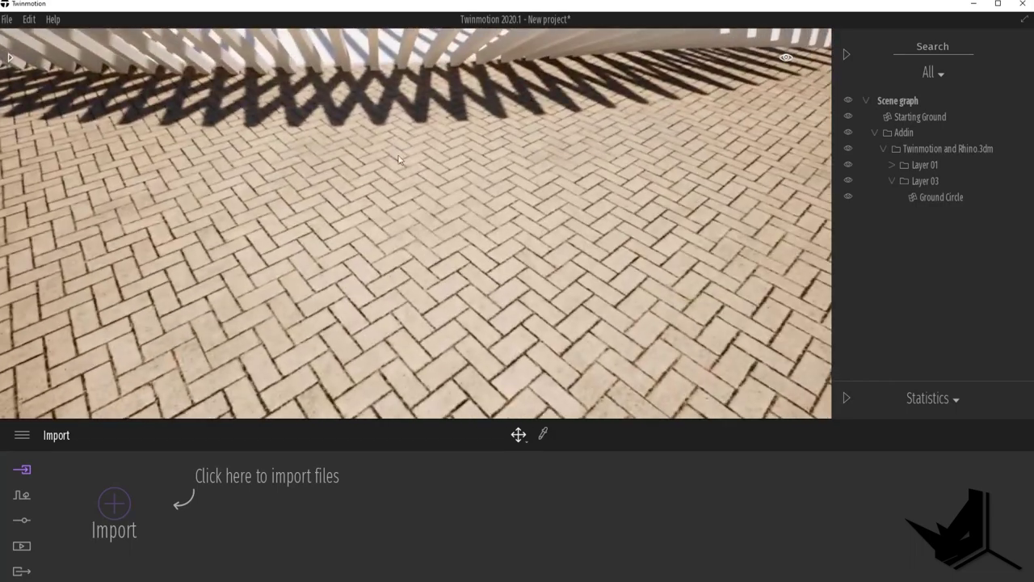
scroll(400, 315, down, 10)
right_drag(457, 297, 432, 267)
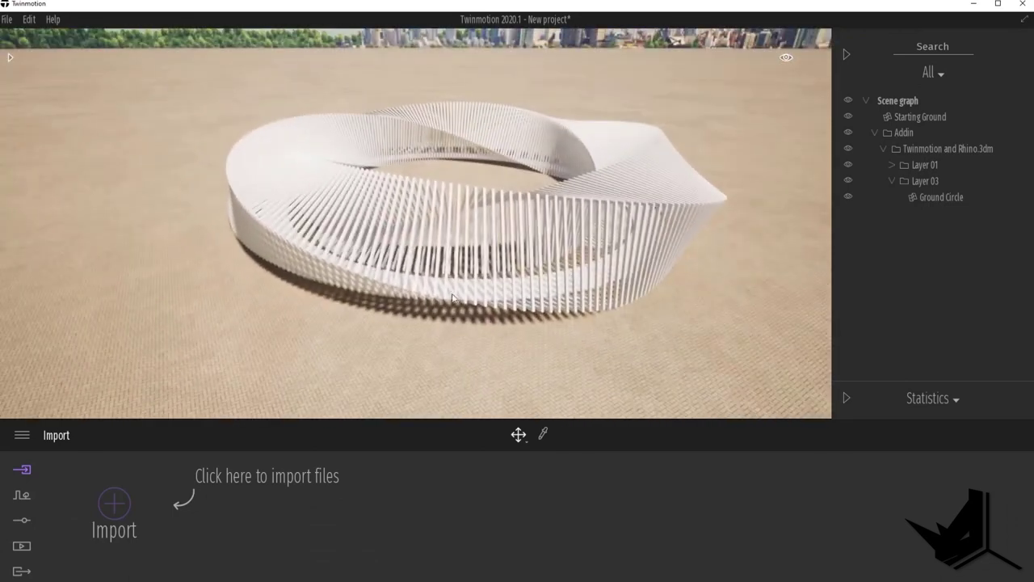
- Try None as the location background picture, then set it to Countryside and leave the settings
click(22, 523)
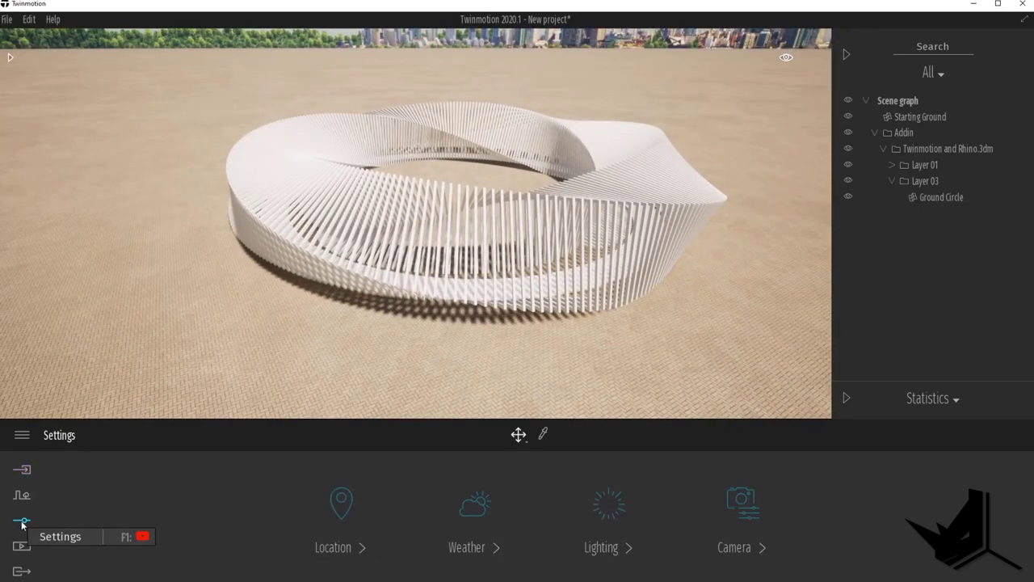
click(341, 550)
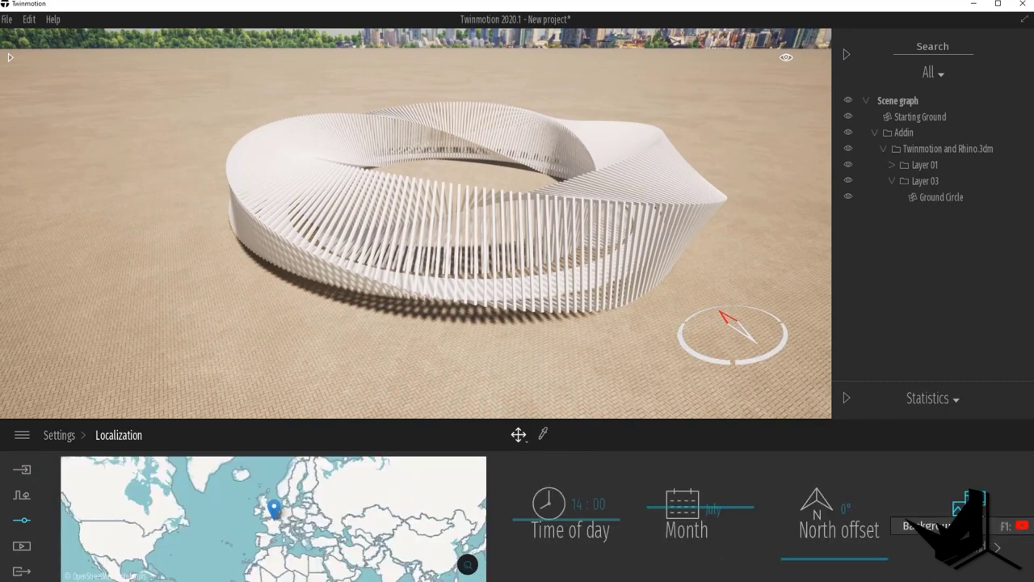
click(966, 511)
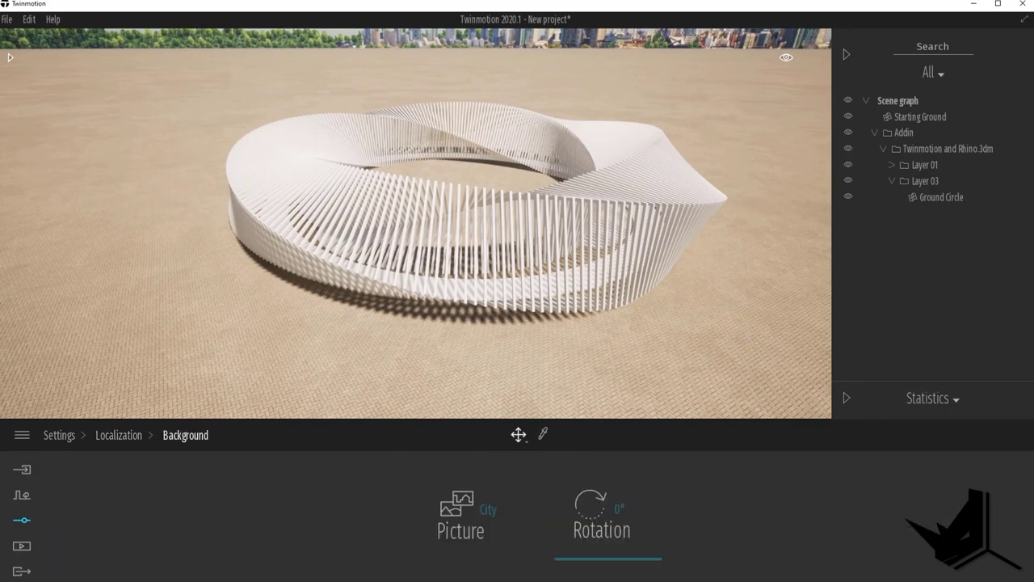
click(467, 508)
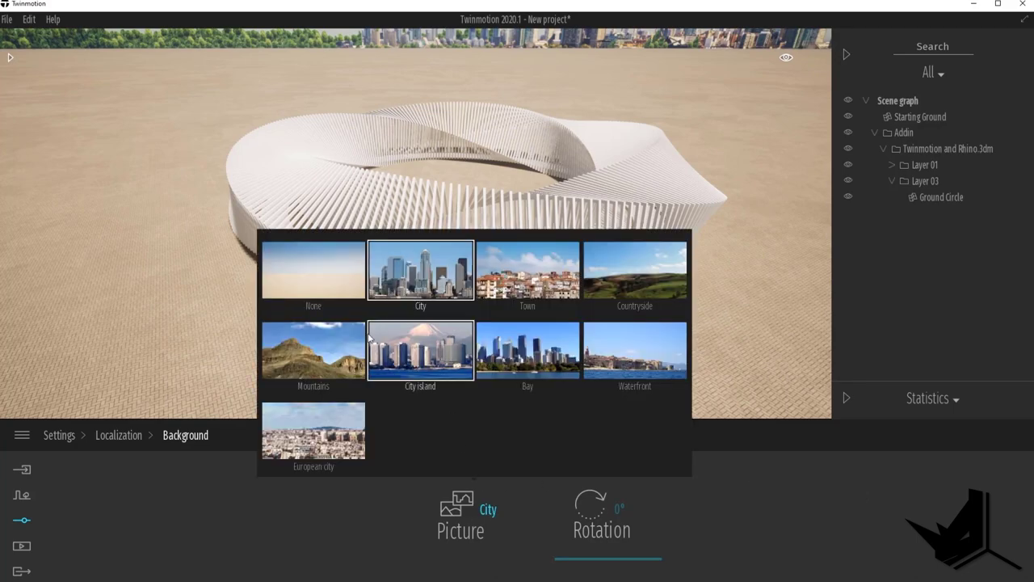
click(324, 283)
right_drag(364, 127, 372, 141)
click(451, 507)
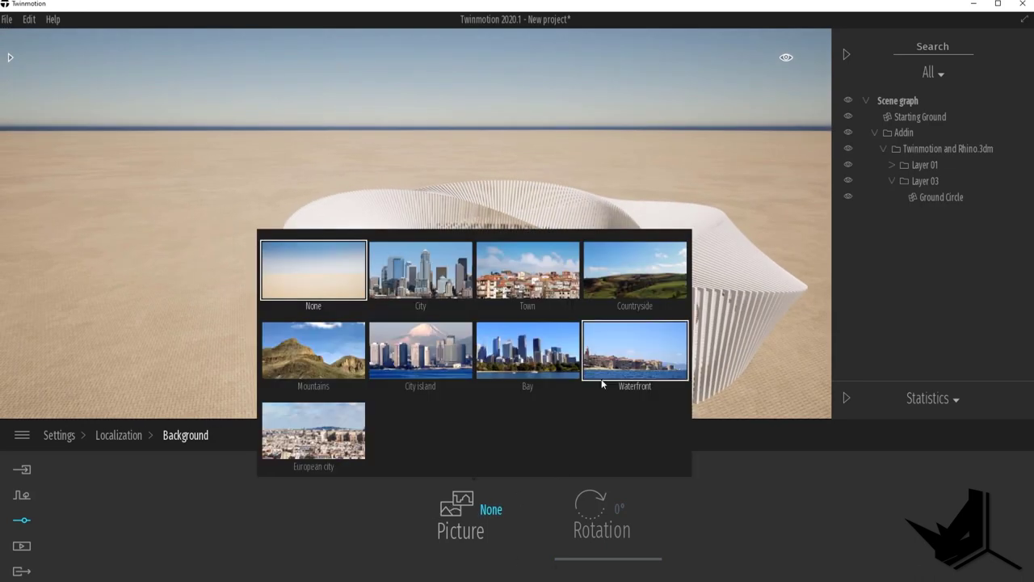
click(639, 295)
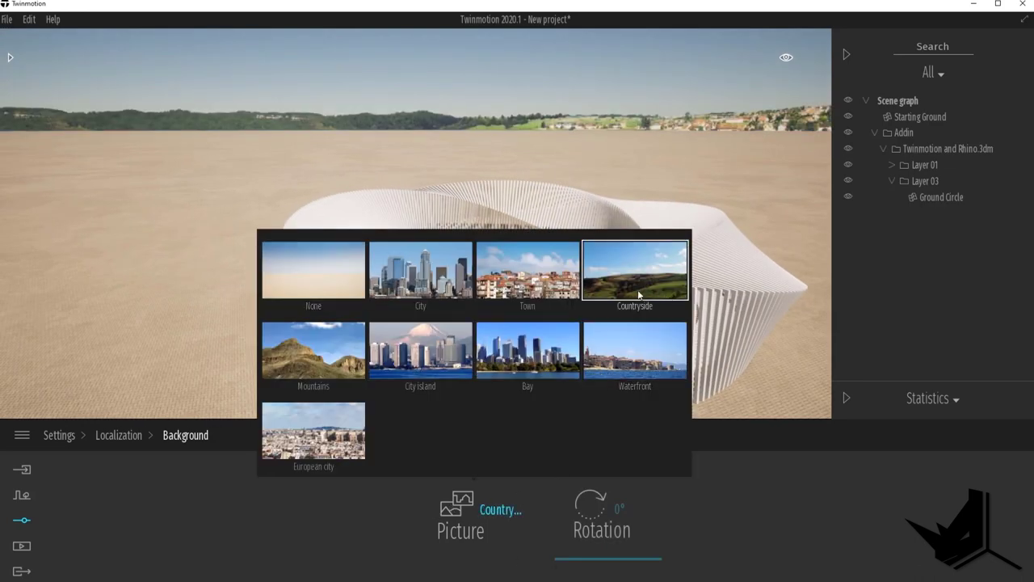
right_drag(603, 194, 656, 197)
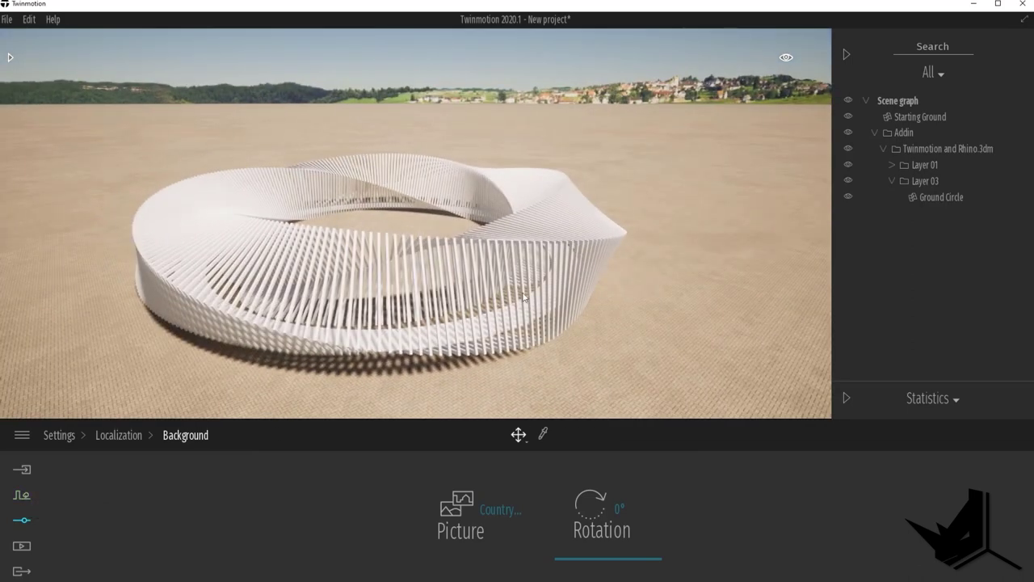
middle_drag(85, 285, 155, 265)
click(58, 436)
click(29, 470)
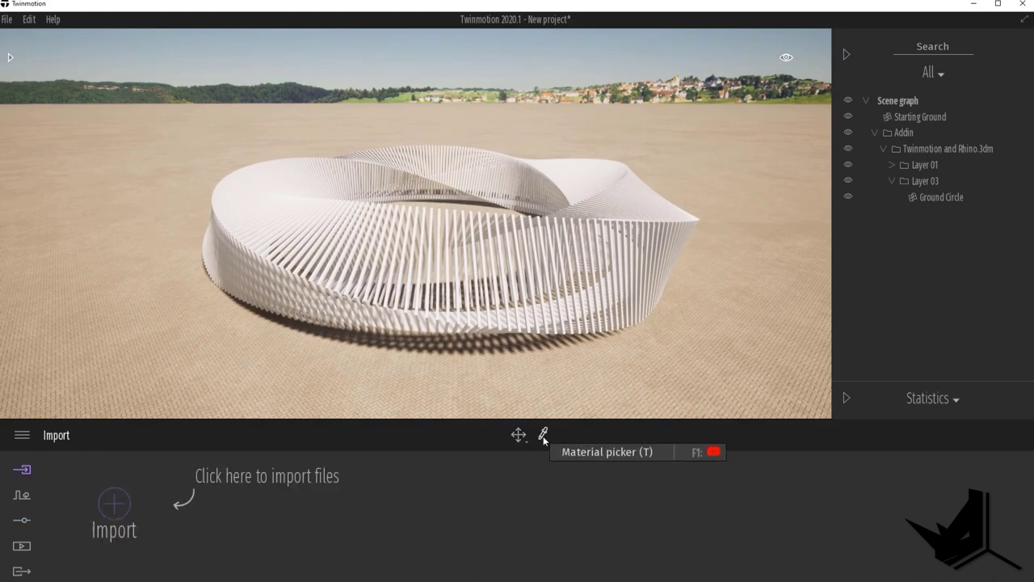
- Sample the paved ground's material, browse the natural ground materials, and apply Grass 5 to the ground
click(544, 434)
click(142, 327)
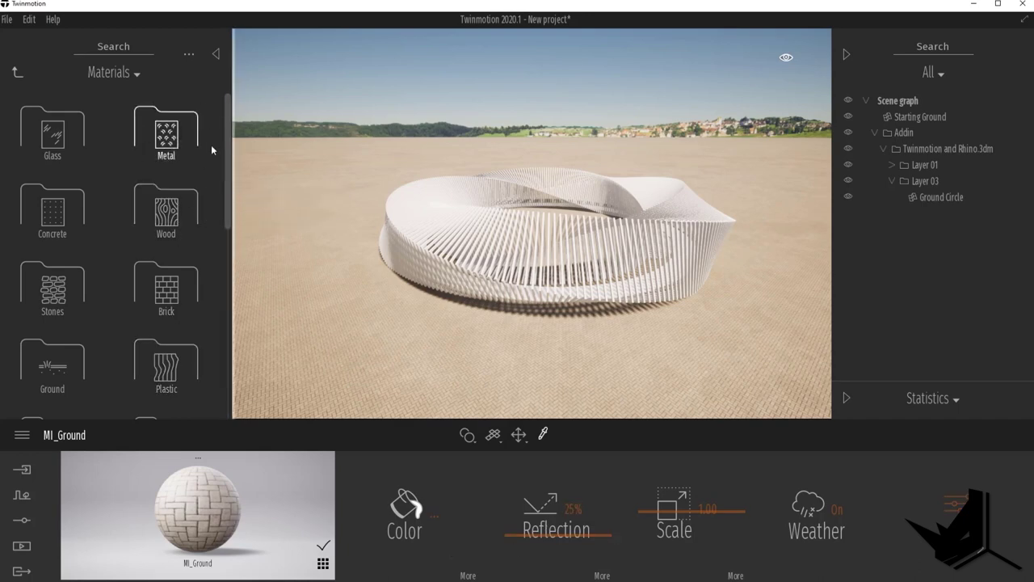
scroll(229, 181, down, 3)
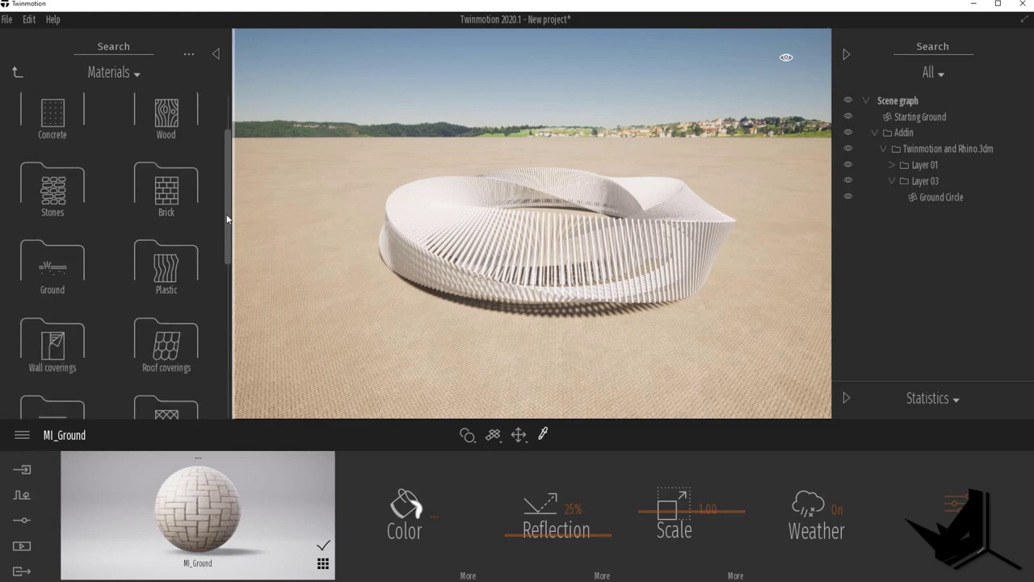
click(59, 243)
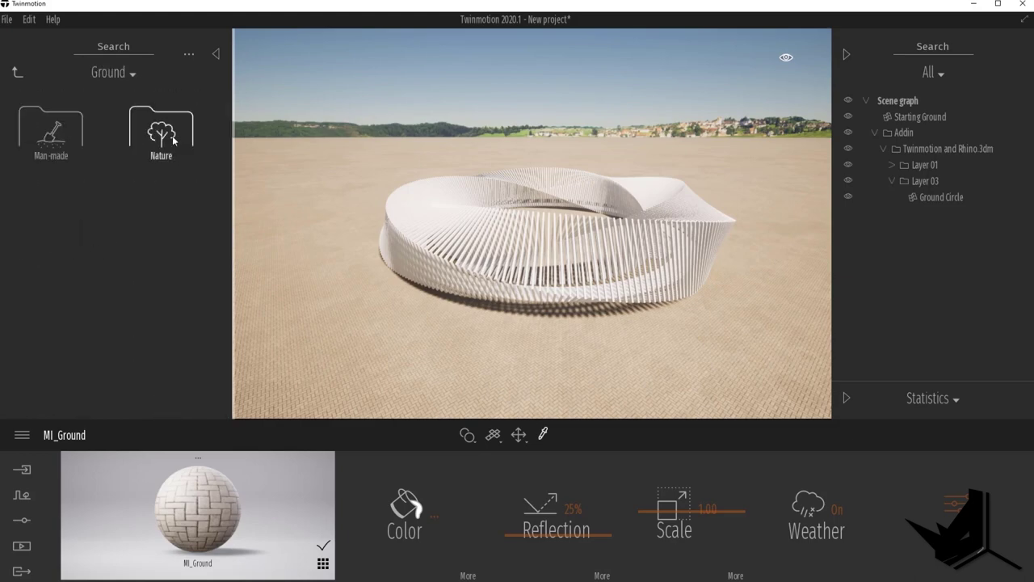
click(174, 141)
scroll(185, 254, down, 3)
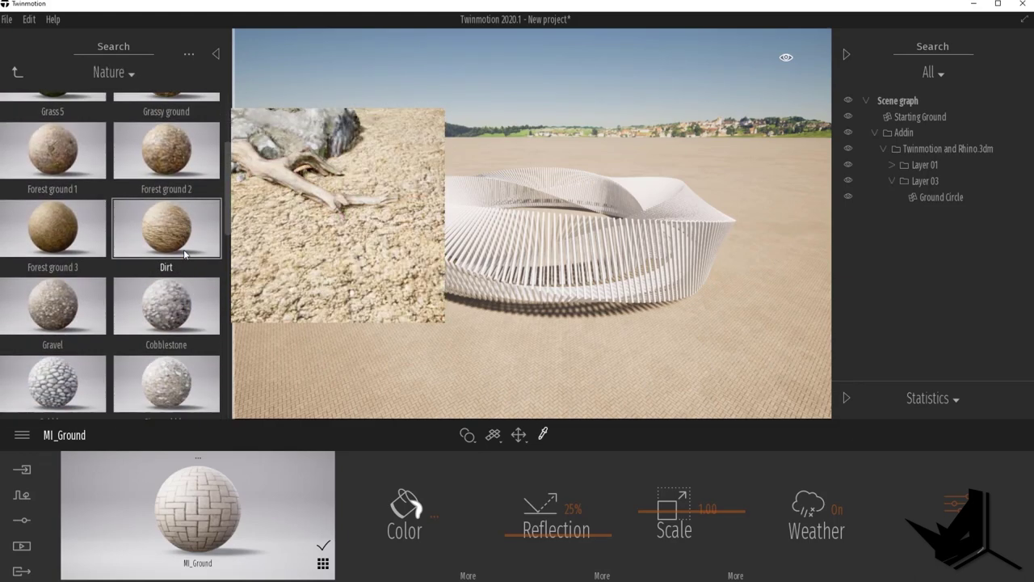
scroll(184, 254, down, 10)
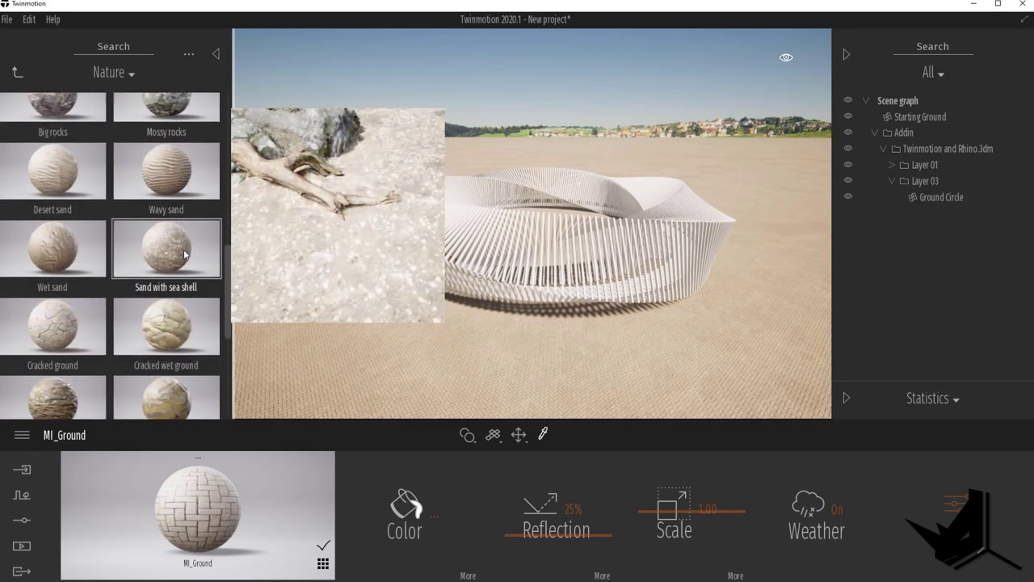
scroll(184, 253, down, 6)
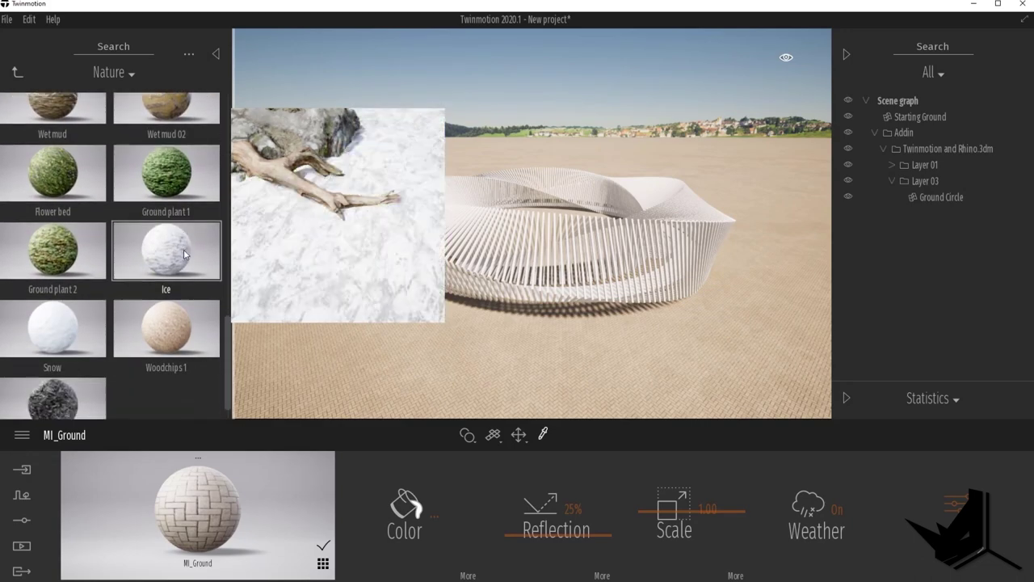
scroll(129, 352, up, 10)
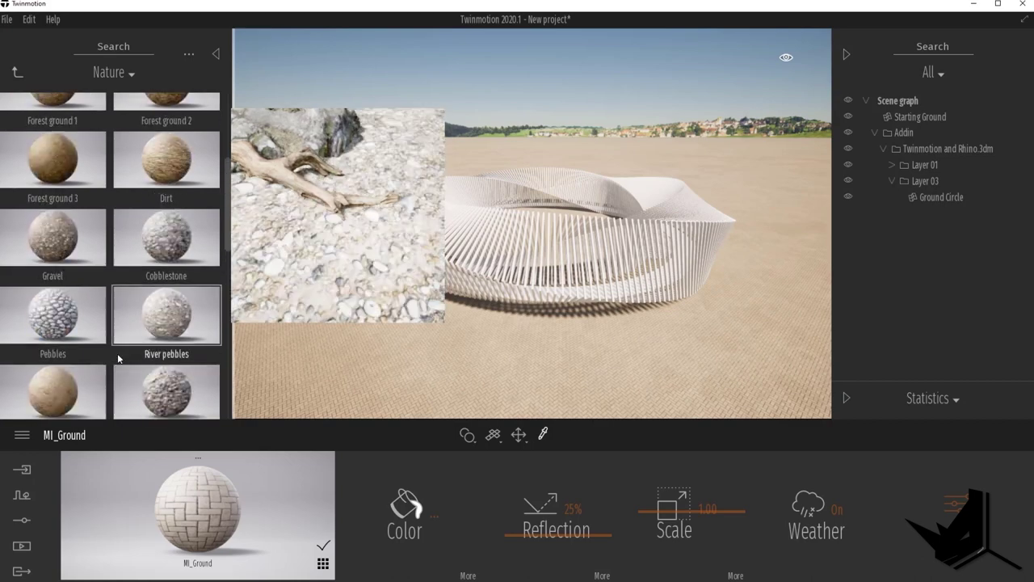
scroll(118, 359, up, 4)
drag(52, 283, 431, 364)
- Place three Sweet Birch trees from the vegetation library, one on one side of the pavilion and two on the opposite side
scroll(423, 323, up, 5)
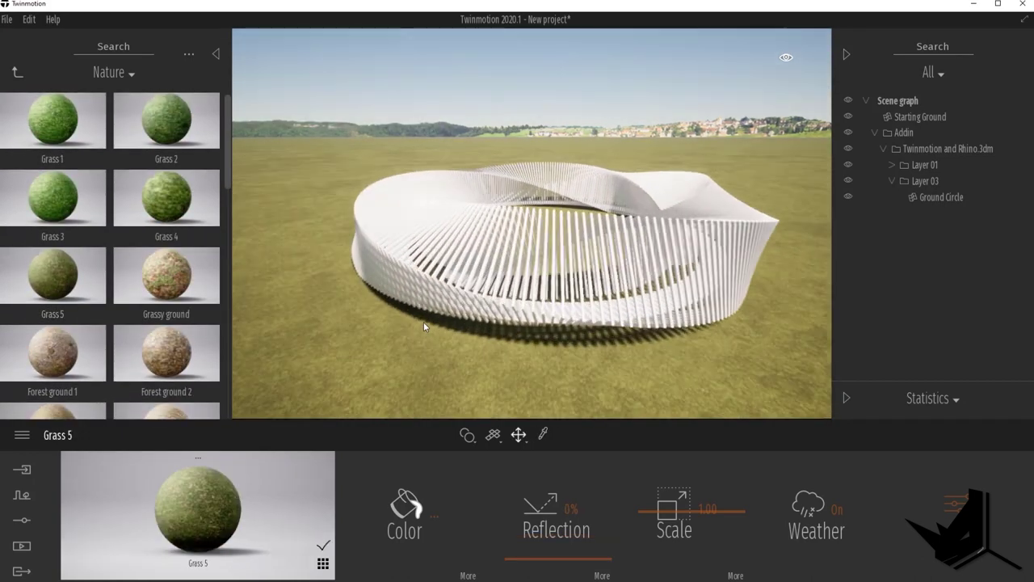
middle_drag(424, 323, 411, 315)
scroll(410, 315, up, 4)
scroll(409, 318, up, 5)
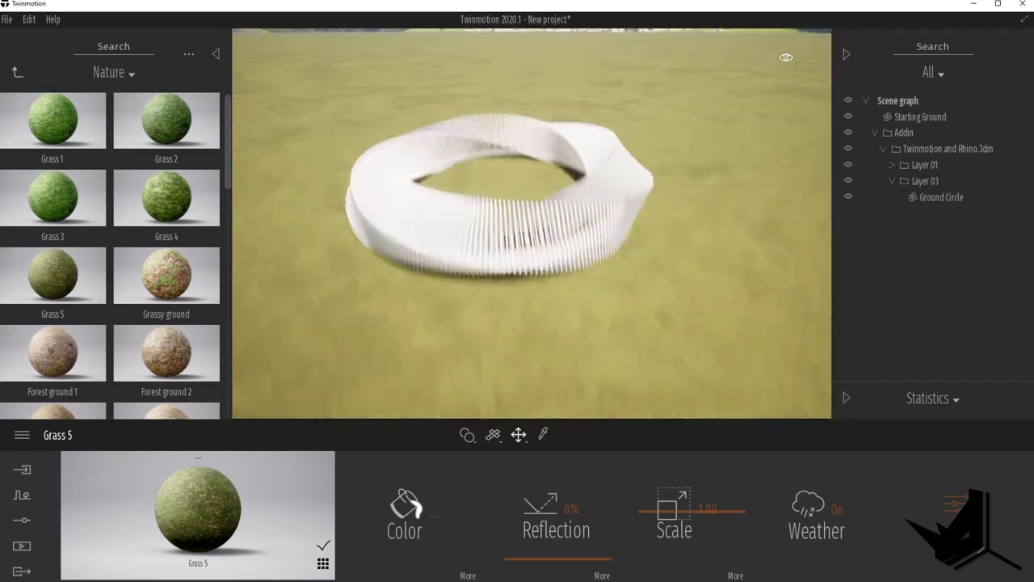
middle_drag(566, 79, 588, 147)
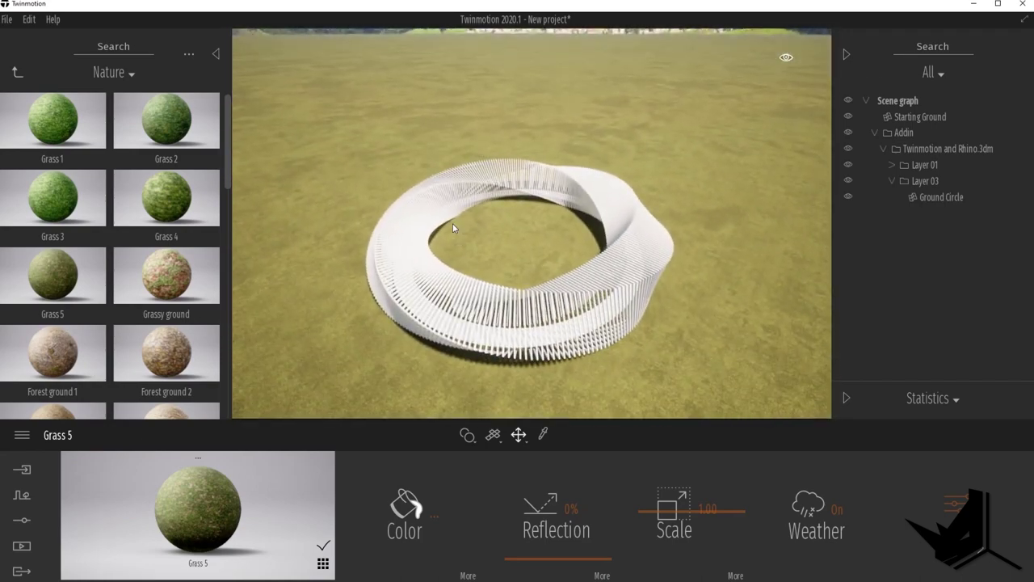
click(17, 72)
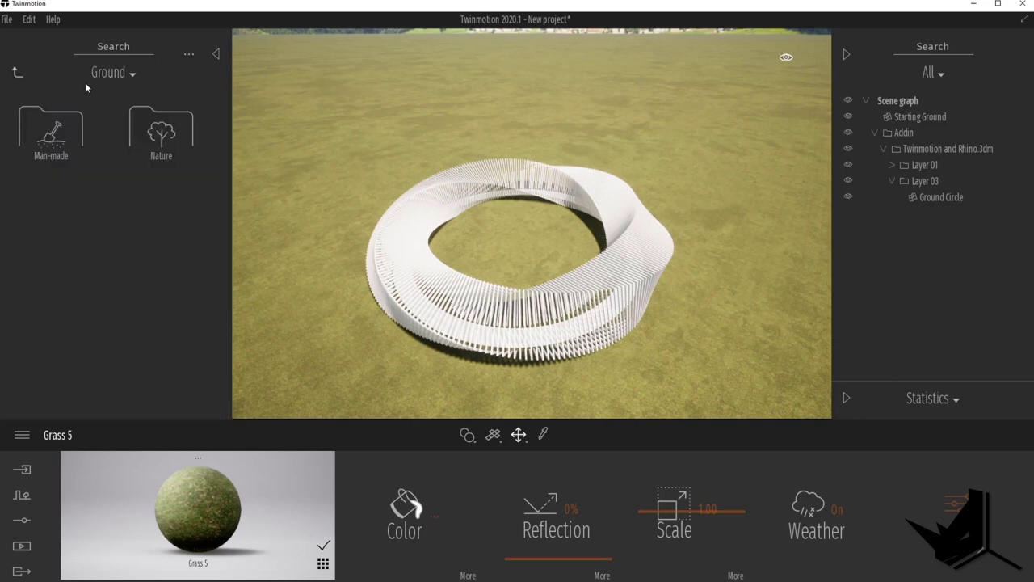
click(17, 72)
click(18, 74)
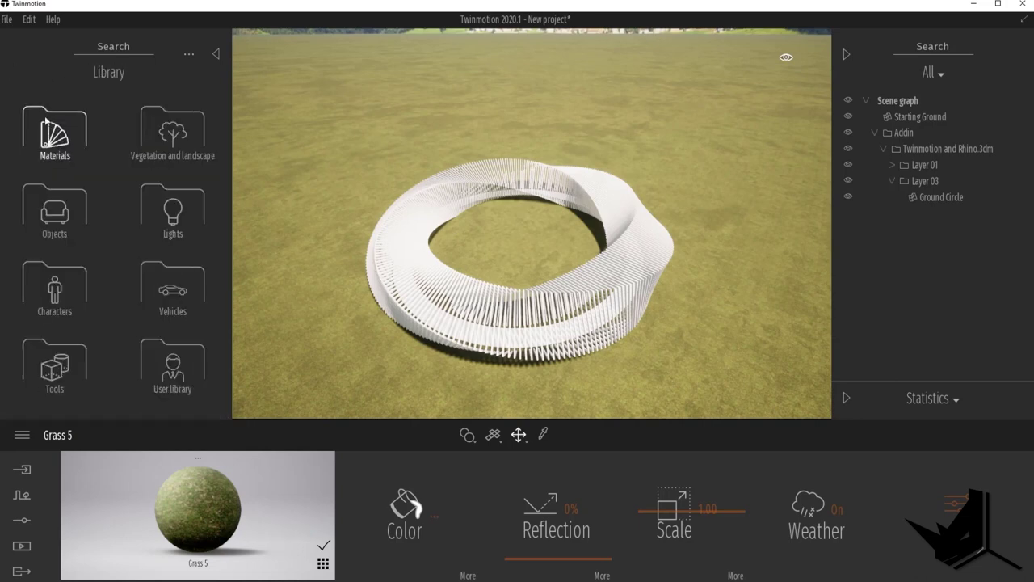
click(173, 130)
click(172, 130)
mouse_move(179, 137)
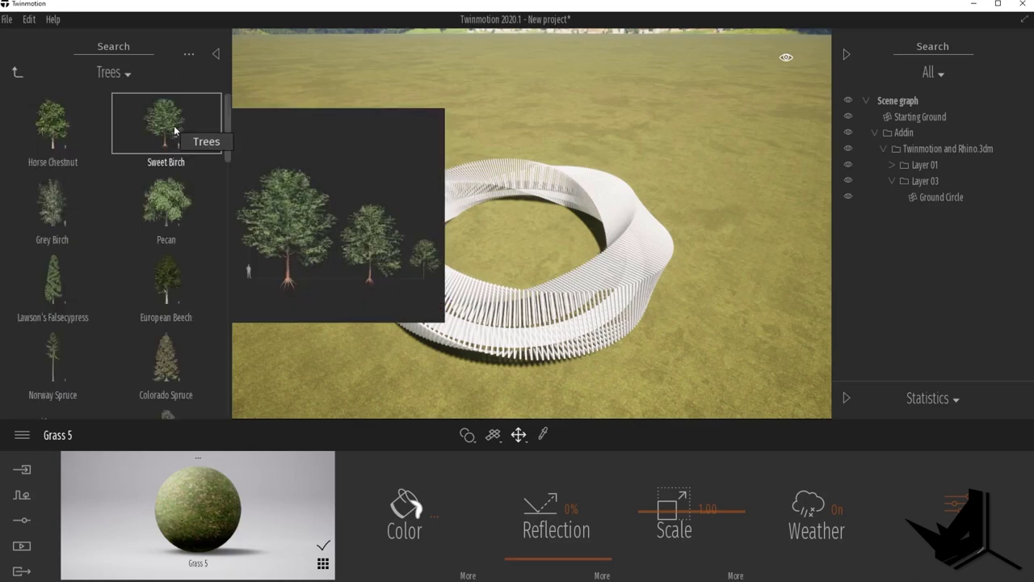
drag(169, 132, 341, 264)
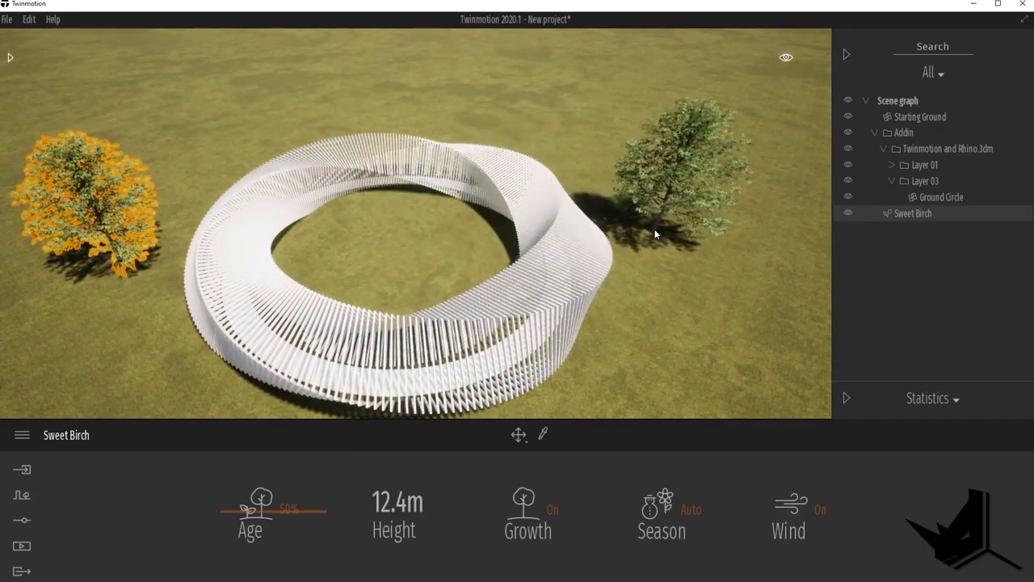
click(654, 230)
click(704, 353)
- Place three more Sweet Birch trees around the front of the pavilion and end the placement
scroll(434, 210, down, 2)
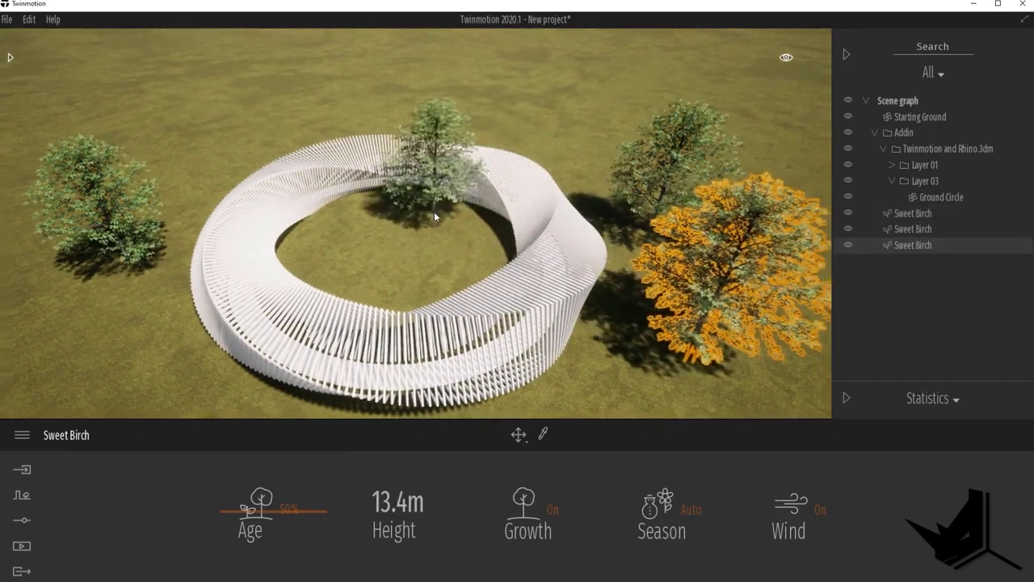
scroll(436, 210, down, 3)
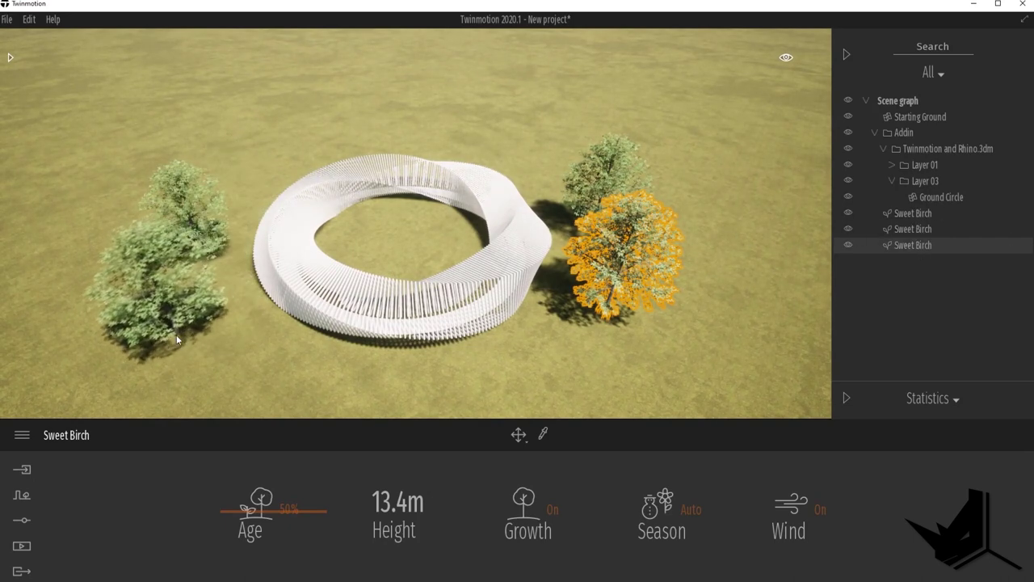
scroll(187, 276, down, 1)
scroll(186, 272, down, 2)
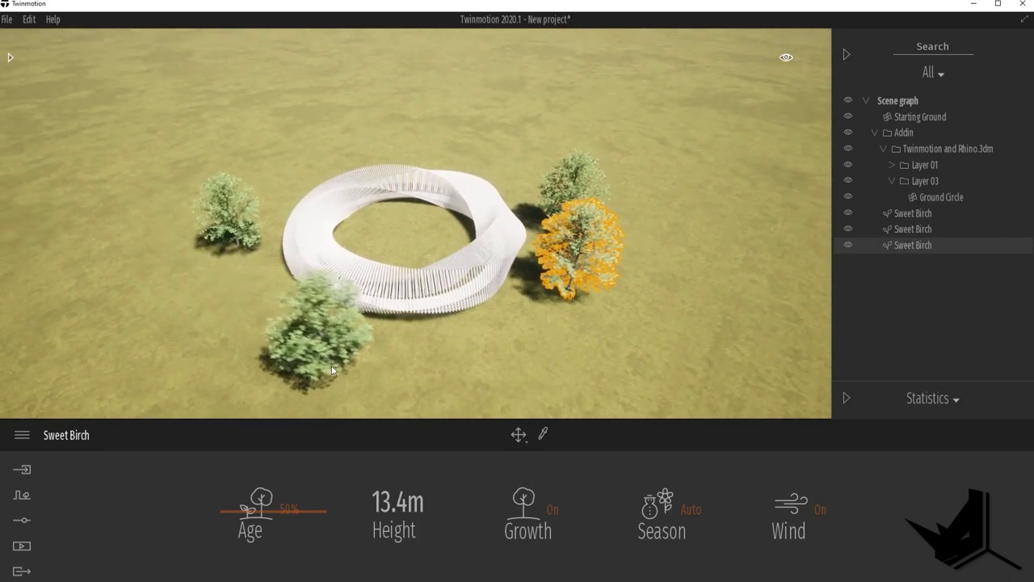
click(221, 317)
click(361, 380)
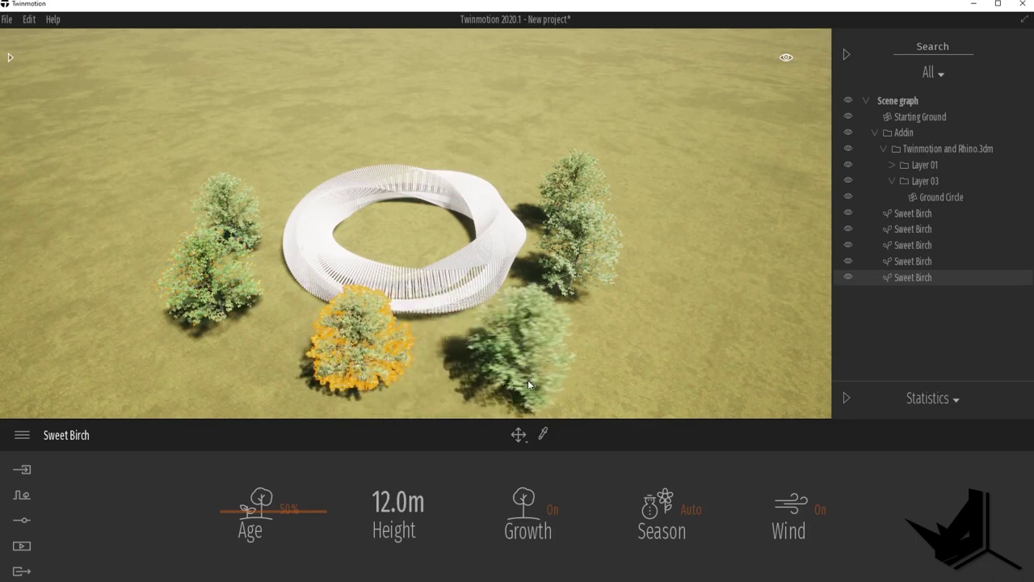
click(544, 384)
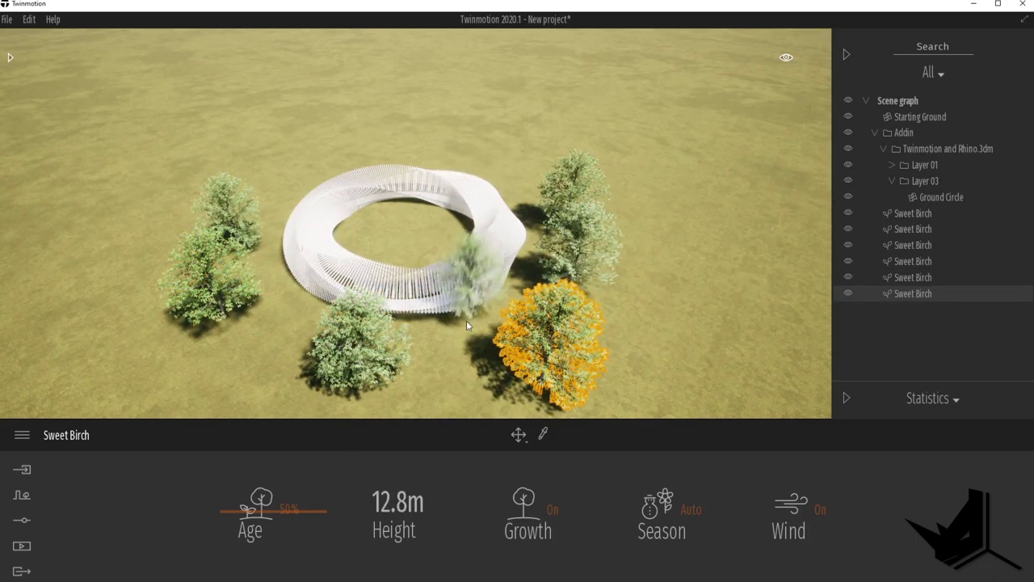
key(Escape)
- Set the age of the last placed Sweet Birch to 25%
middle_drag(467, 320, 416, 263)
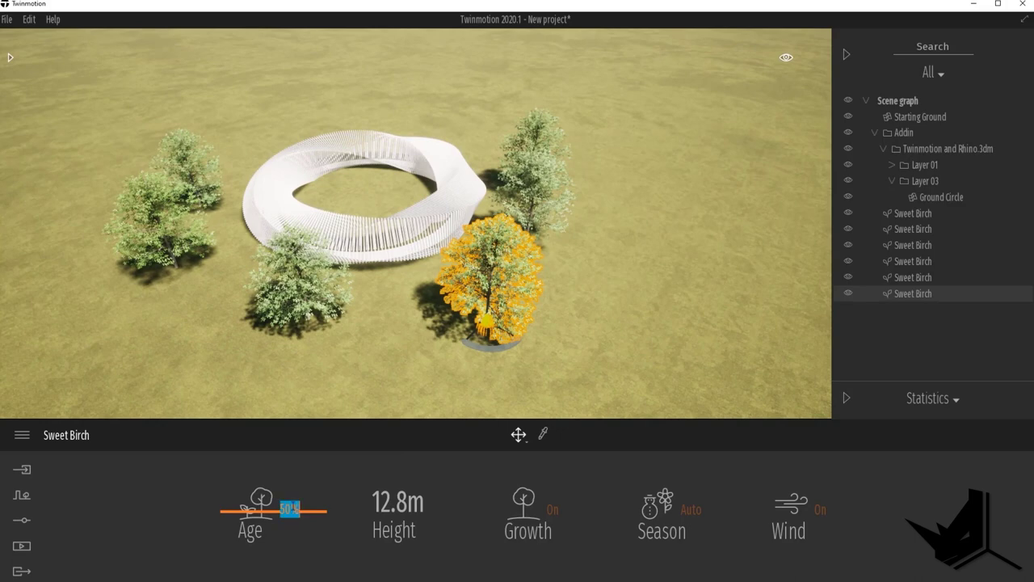
text(25)
key(Return)
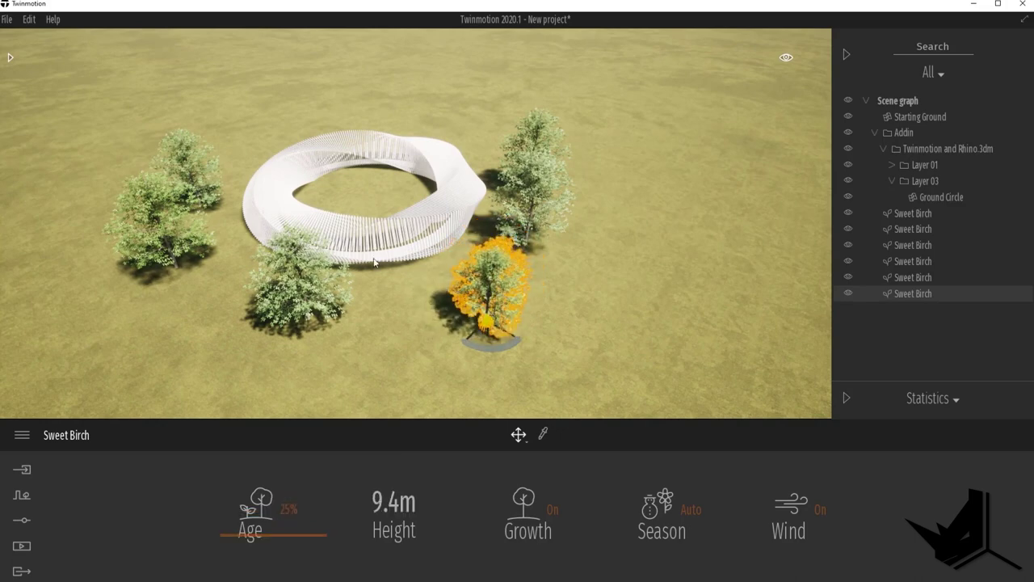
- Select the taller Sweet Birch beside the pavilion, behind the younger tree, to check its growth settings
middle_drag(537, 255, 517, 211)
scroll(517, 215, up, 4)
click(516, 147)
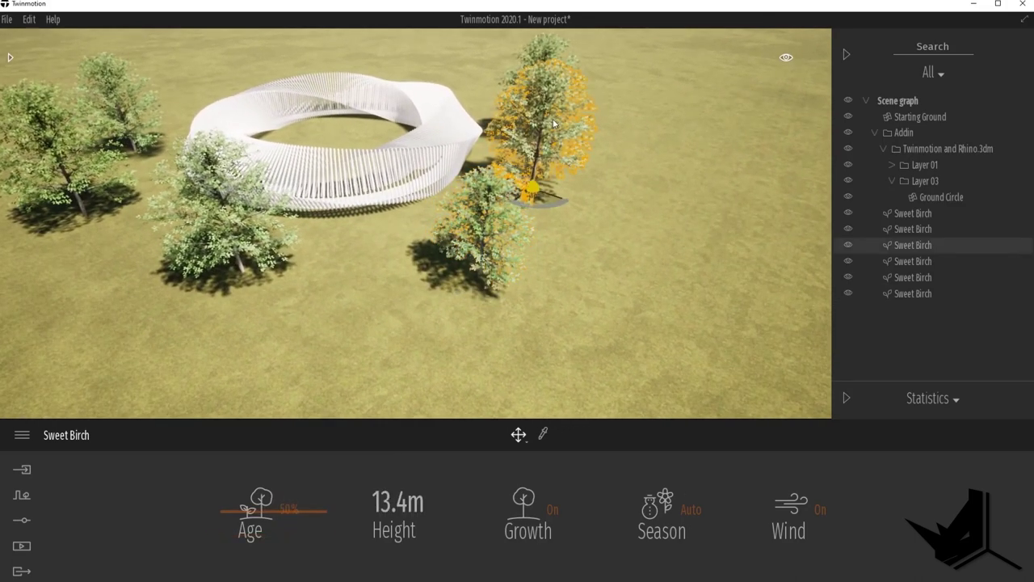
middle_drag(499, 147, 441, 328)
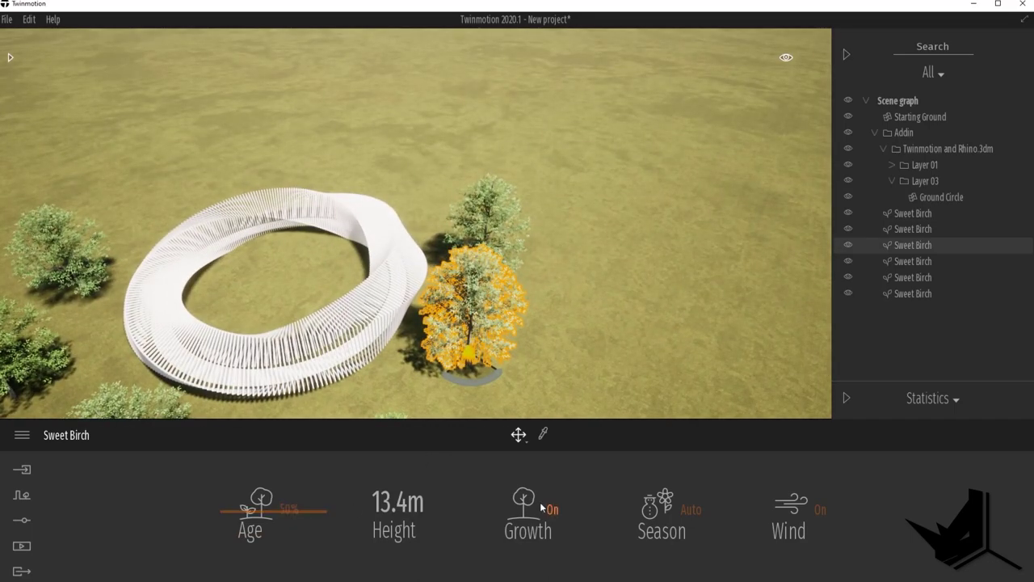
- Hide the pavilion's Layer 01 and view the ground circle from above
middle_drag(185, 380, 338, 190)
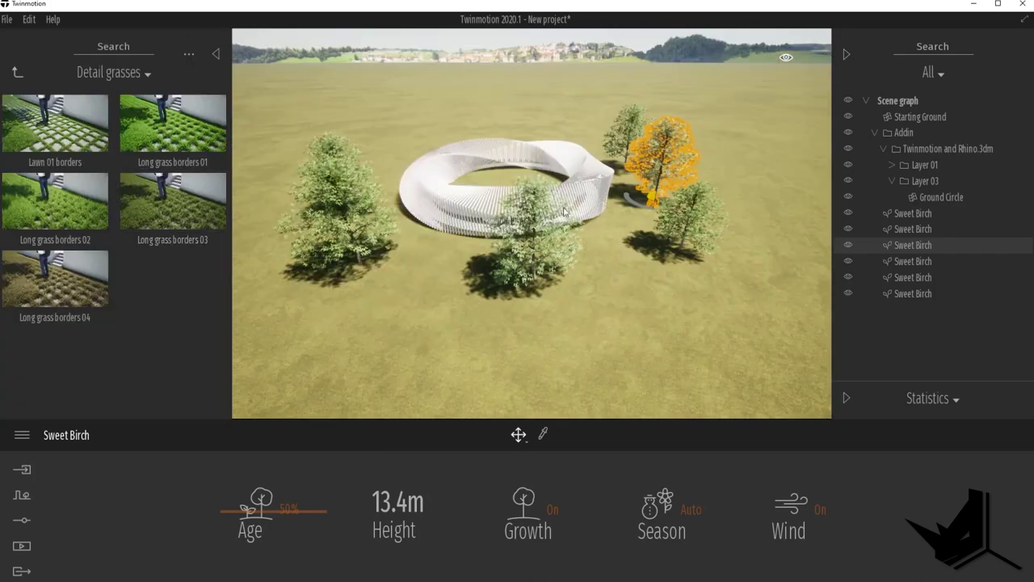
middle_drag(477, 251, 454, 348)
scroll(454, 348, up, 3)
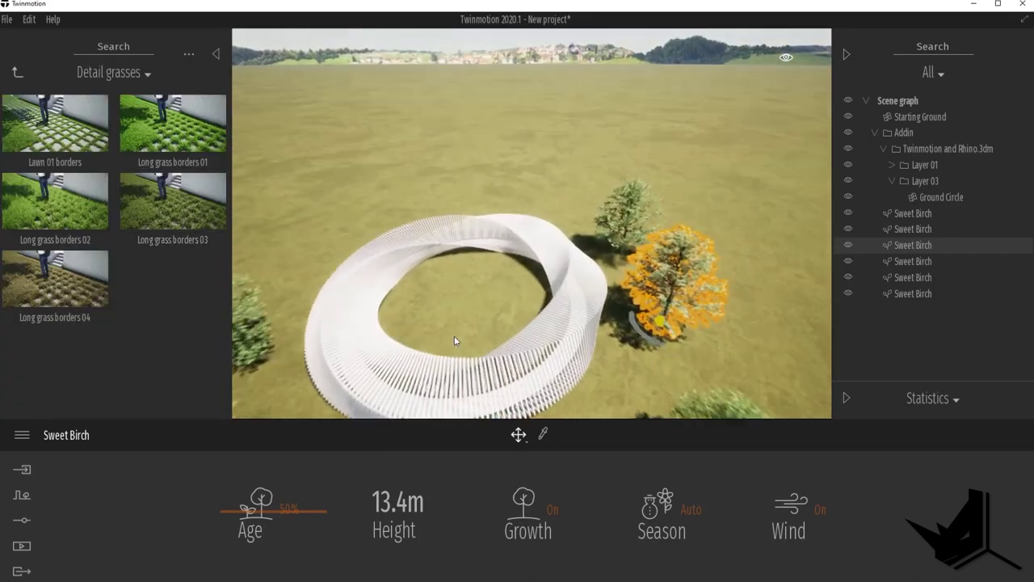
right_drag(528, 270, 536, 192)
scroll(536, 192, down, 3)
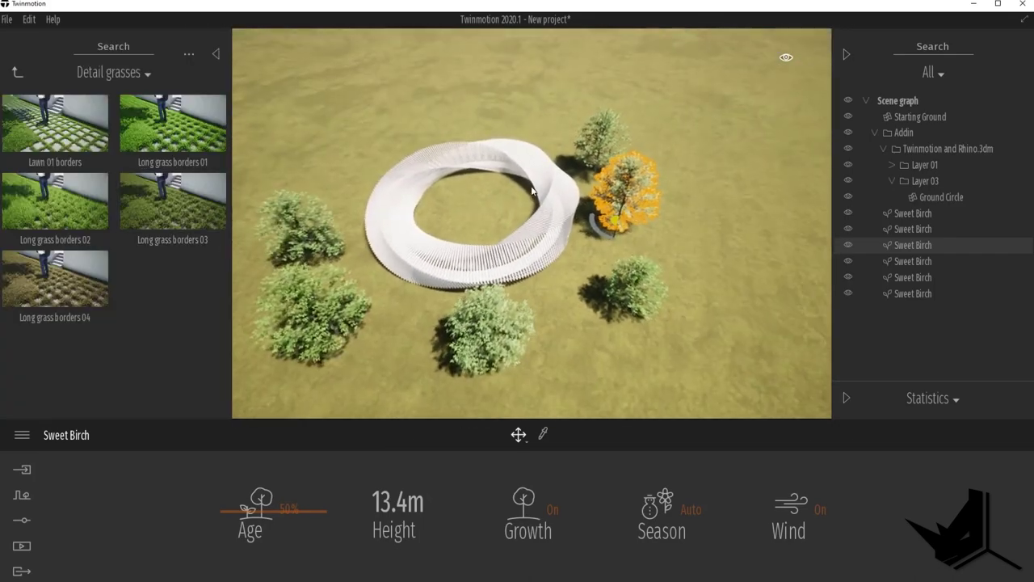
middle_drag(521, 154, 514, 122)
right_drag(564, 297, 574, 370)
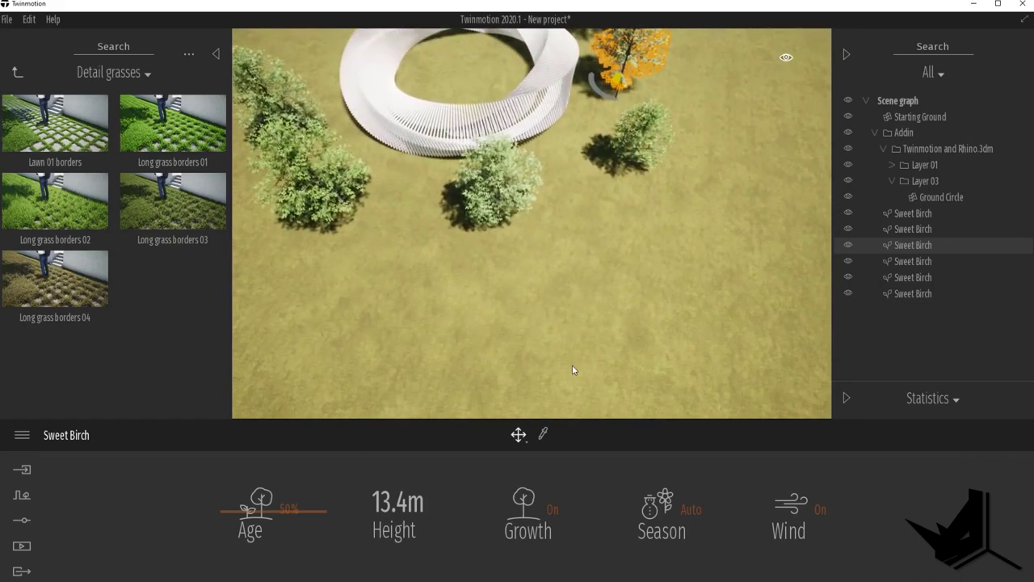
middle_drag(510, 136, 521, 275)
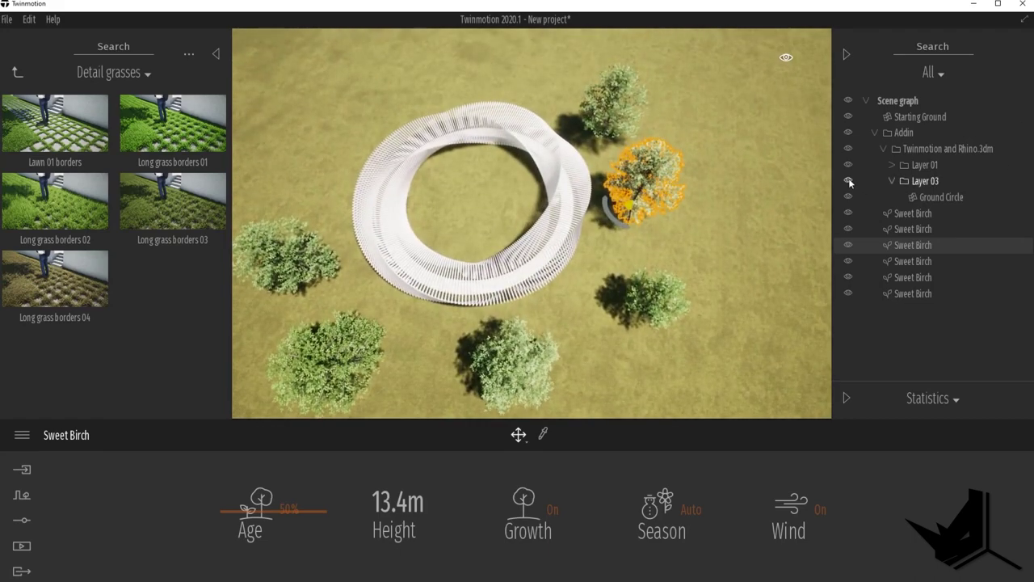
click(849, 165)
right_drag(531, 187, 531, 224)
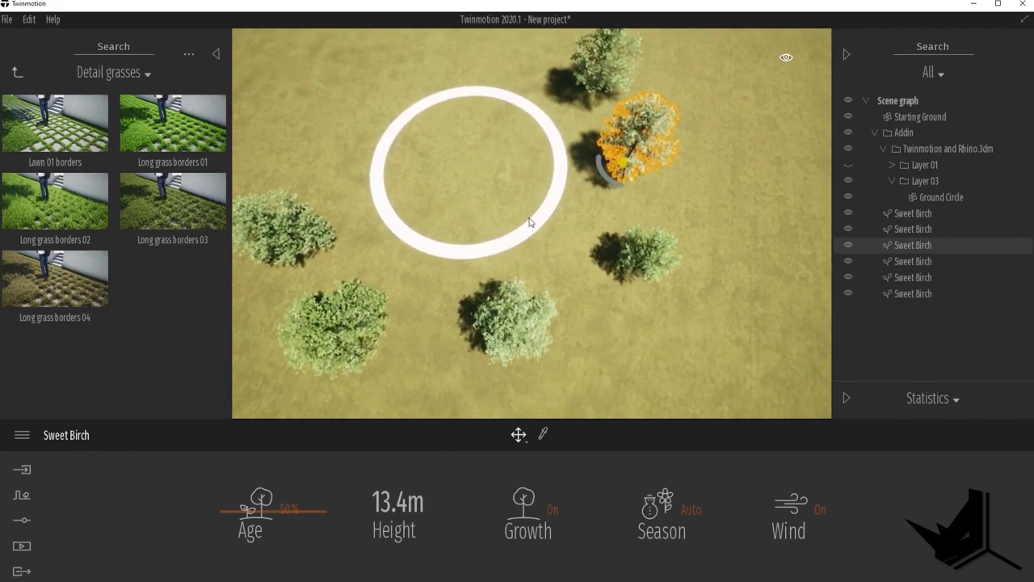
middle_drag(493, 44, 515, 105)
right_drag(515, 105, 515, 123)
middle_drag(585, 281, 528, 173)
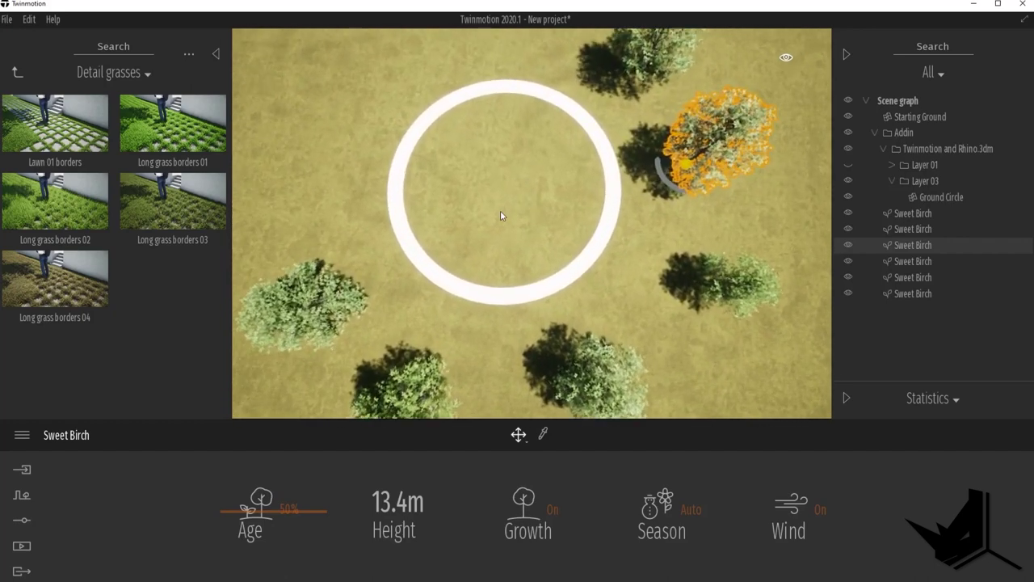
- Look through the Detail grasses, and pick TallGrass 04 from the Grass and flowers library for placement
mouse_move(58, 241)
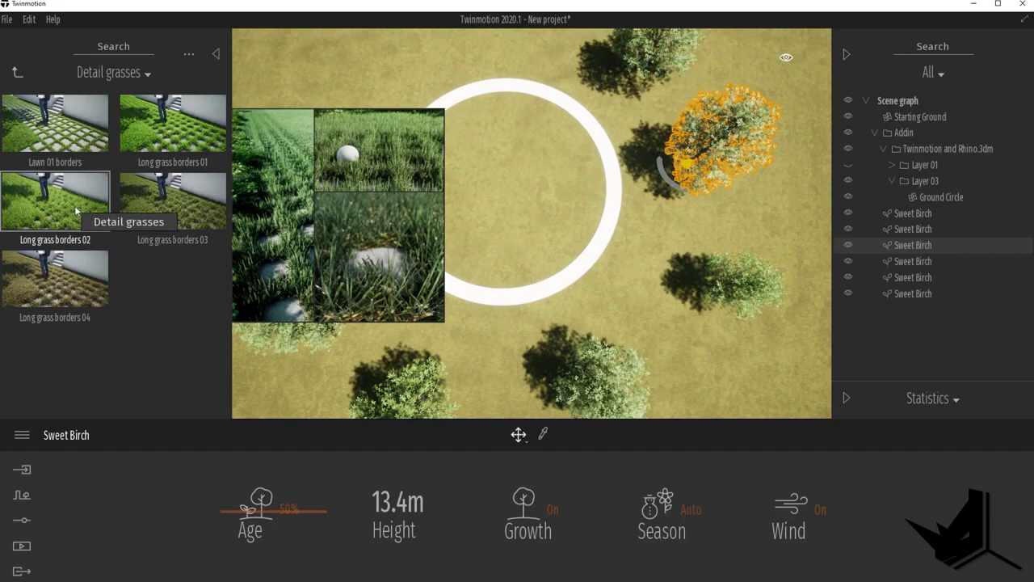
mouse_move(178, 180)
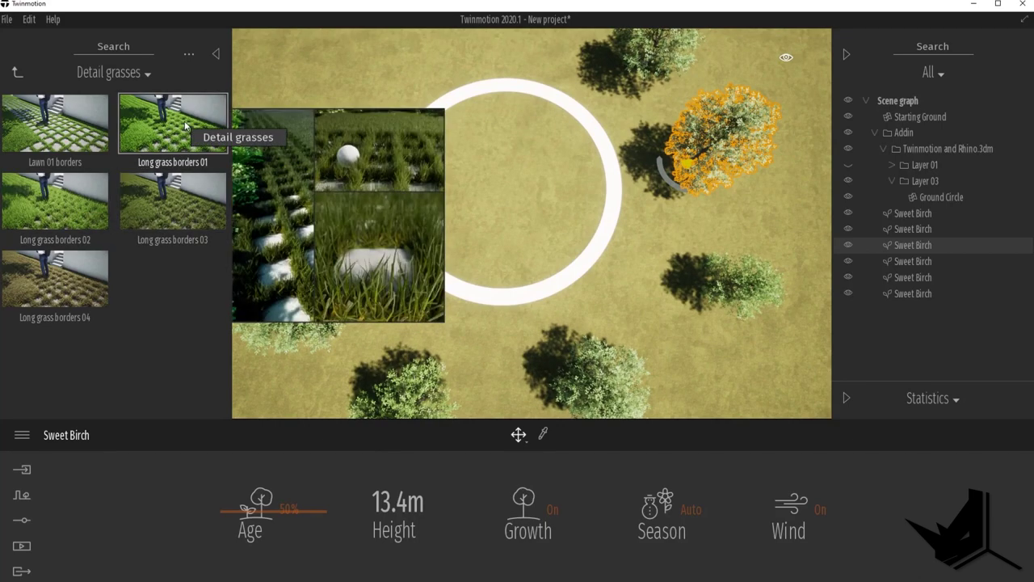
mouse_move(212, 224)
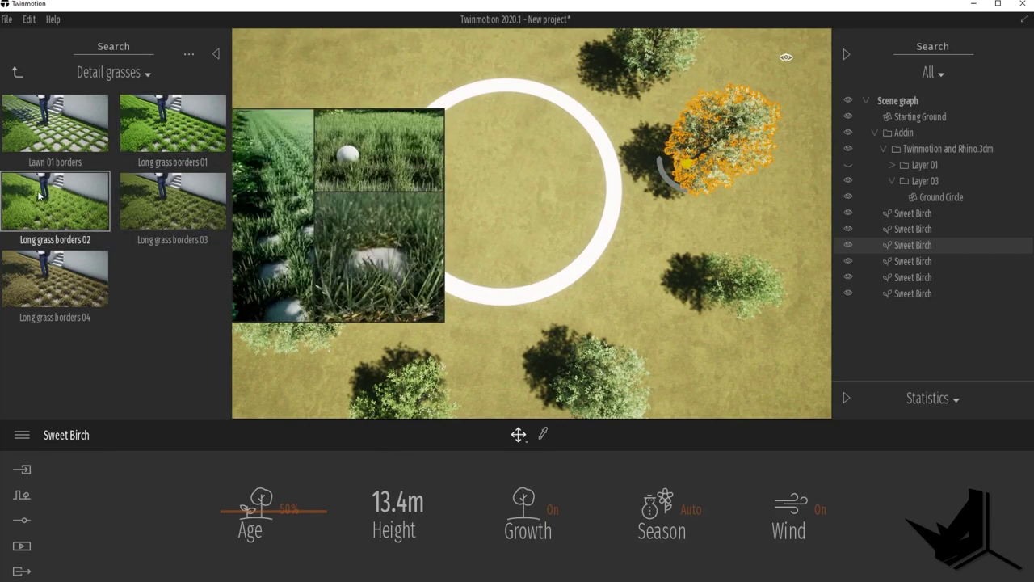
click(17, 72)
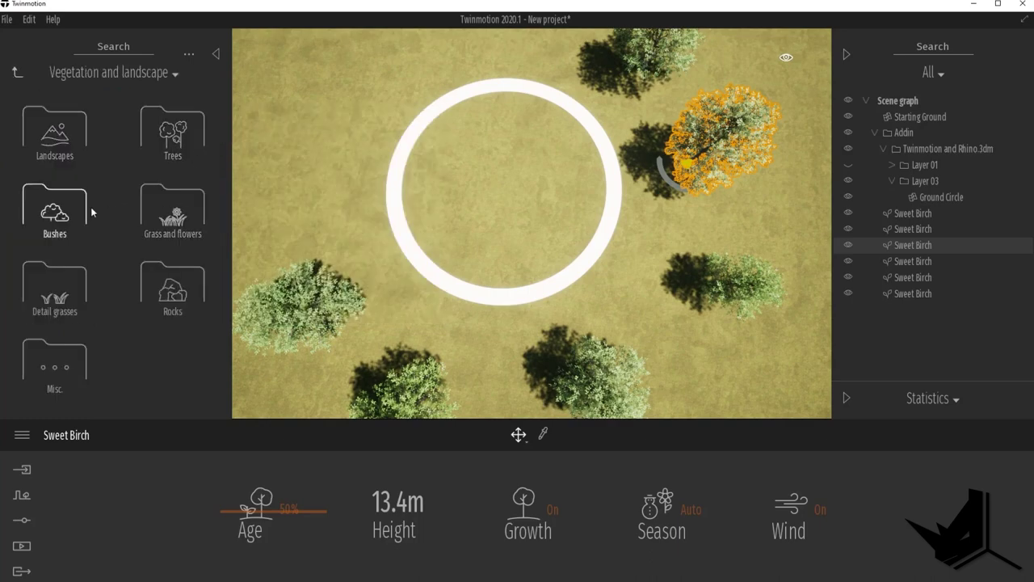
click(168, 209)
scroll(193, 296, down, 2)
scroll(193, 292, down, 5)
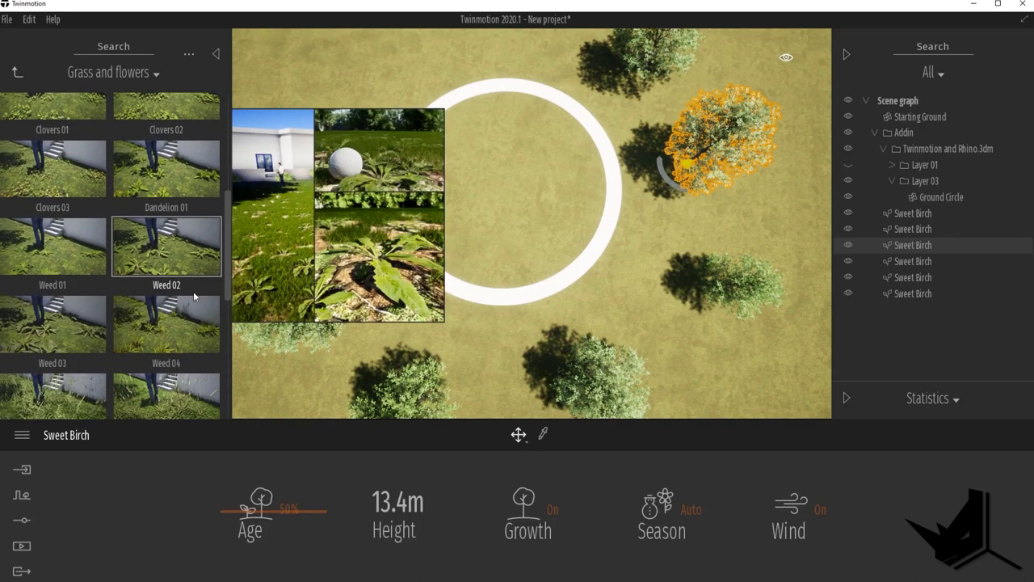
scroll(175, 232, up, 1)
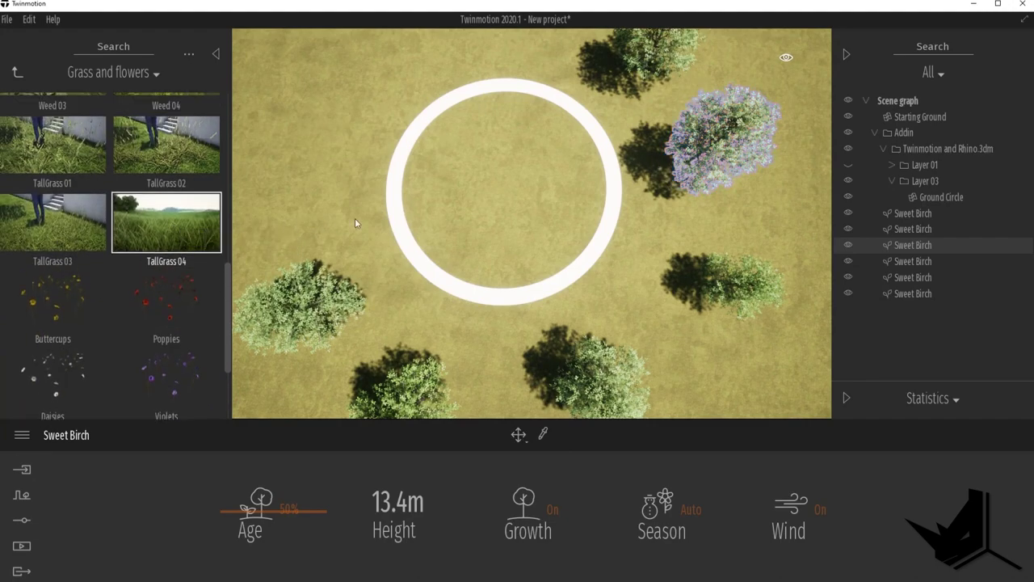
- Try placing four individual TallGrass 04 clumps along the inner edge of the ground circle
scroll(507, 189, up, 4)
click(484, 348)
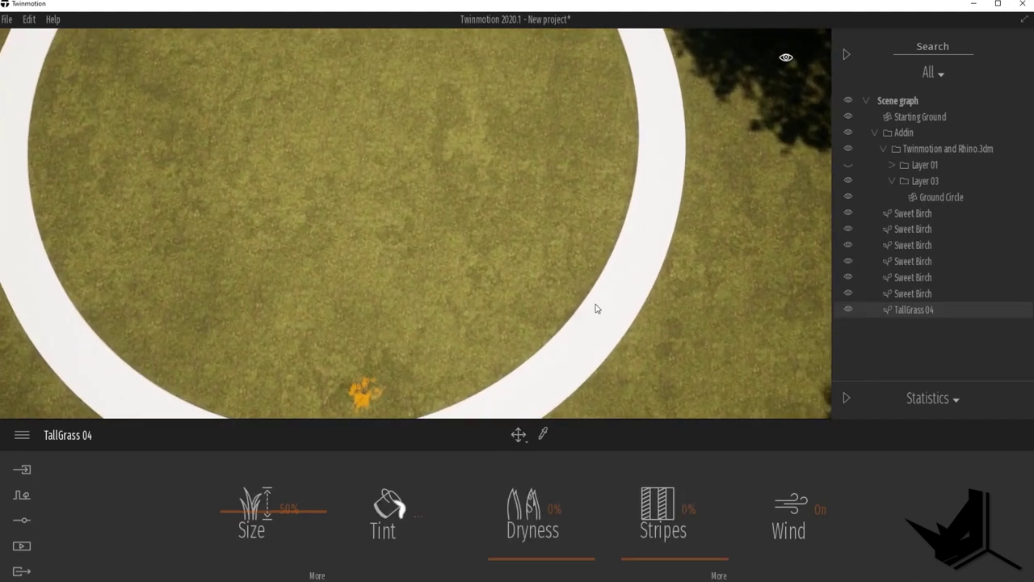
click(579, 254)
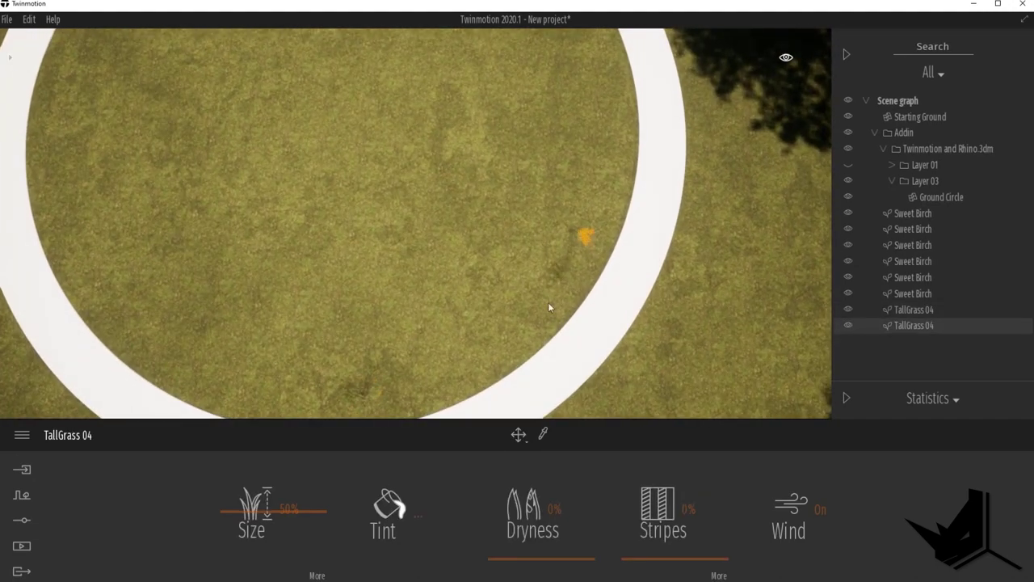
click(569, 265)
click(487, 313)
- Add three more TallGrass 04 clumps beside the existing ones inside the ground circle
scroll(462, 354, down, 1)
middle_drag(462, 357, 463, 269)
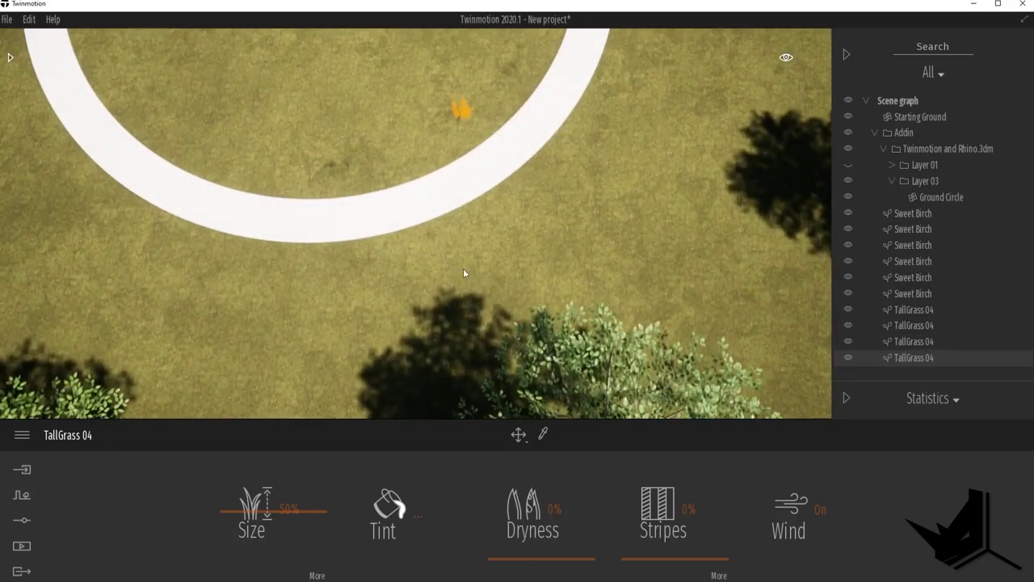
scroll(400, 123, up, 5)
middle_drag(307, 120, 368, 172)
scroll(367, 167, down, 3)
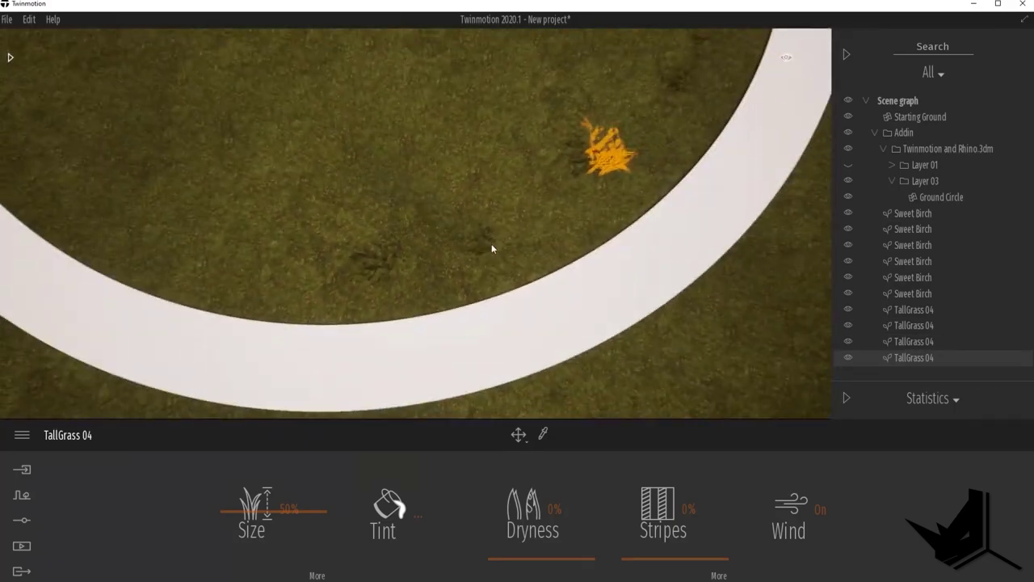
click(449, 249)
click(488, 237)
click(544, 219)
right_drag(533, 239, 536, 244)
right_drag(711, 359, 681, 356)
scroll(675, 349, down, 3)
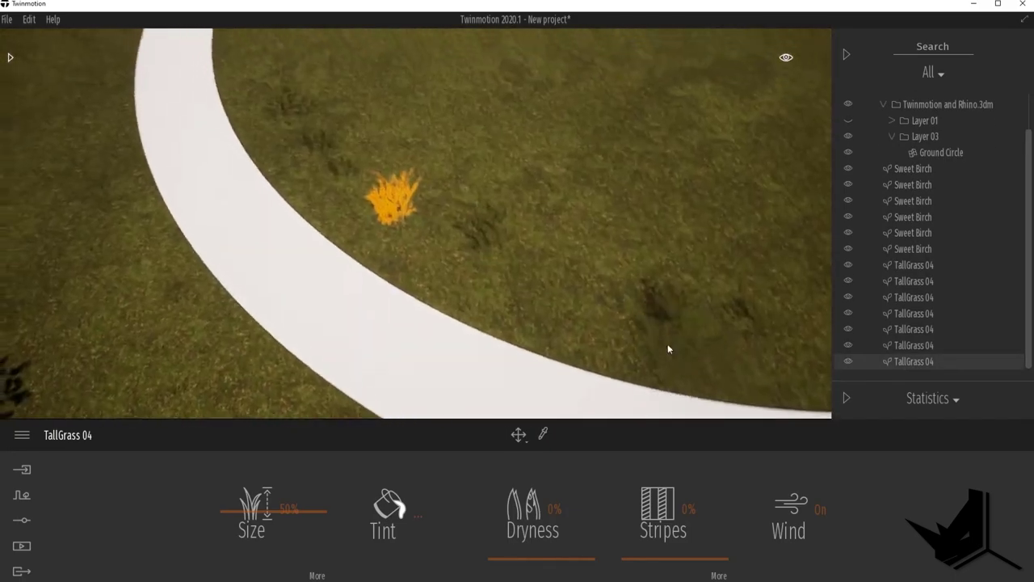
- Delete all seven individually placed TallGrass 04 clumps from the scene
scroll(431, 260, up, 5)
scroll(434, 262, down, 5)
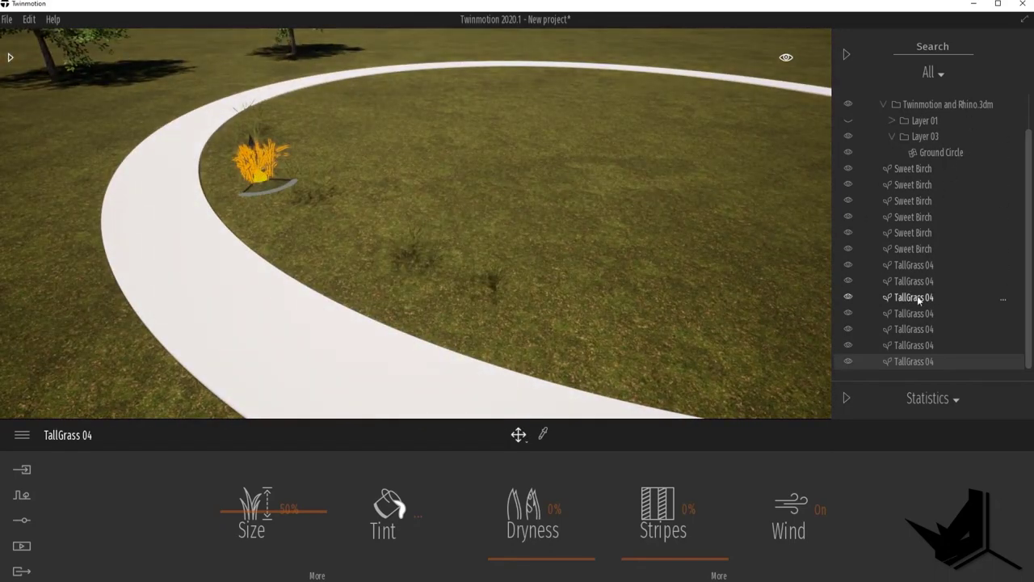
click(914, 265)
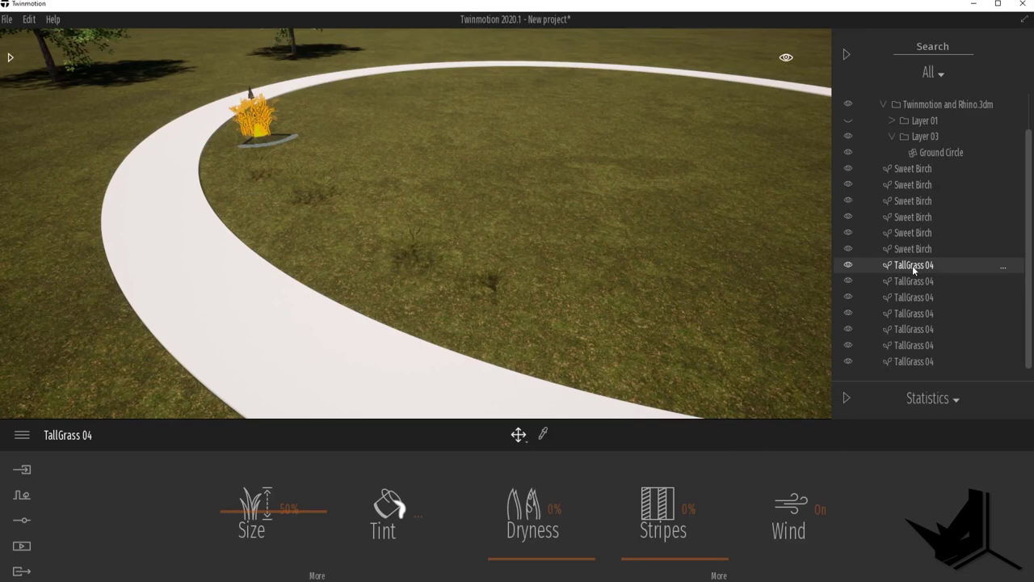
shift+click(915, 361)
key(Delete)
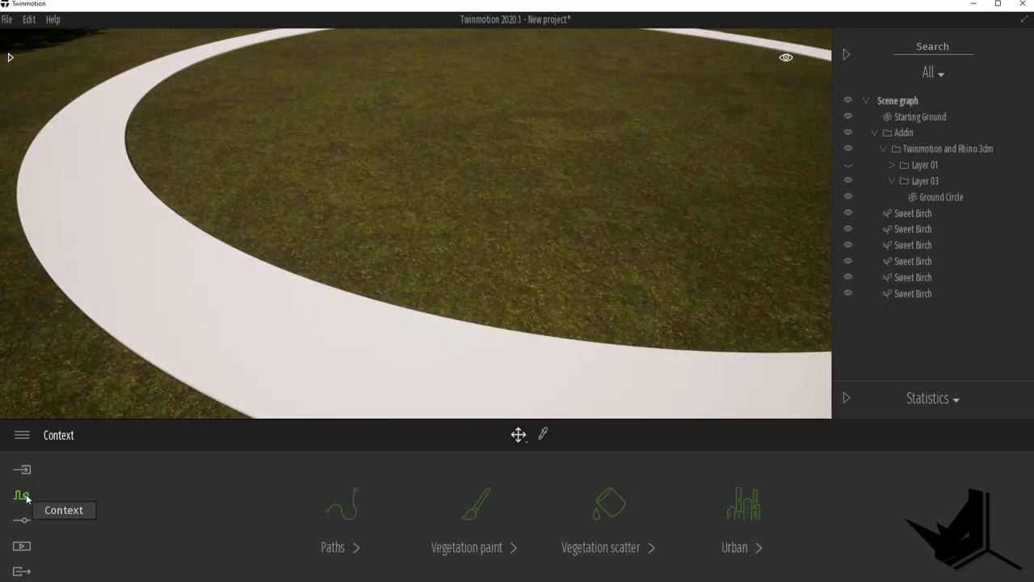
- Open Vegetation paint and add TallGrass 04 and TallGrass 03 from the Grass and flowers library as models to paint
click(475, 505)
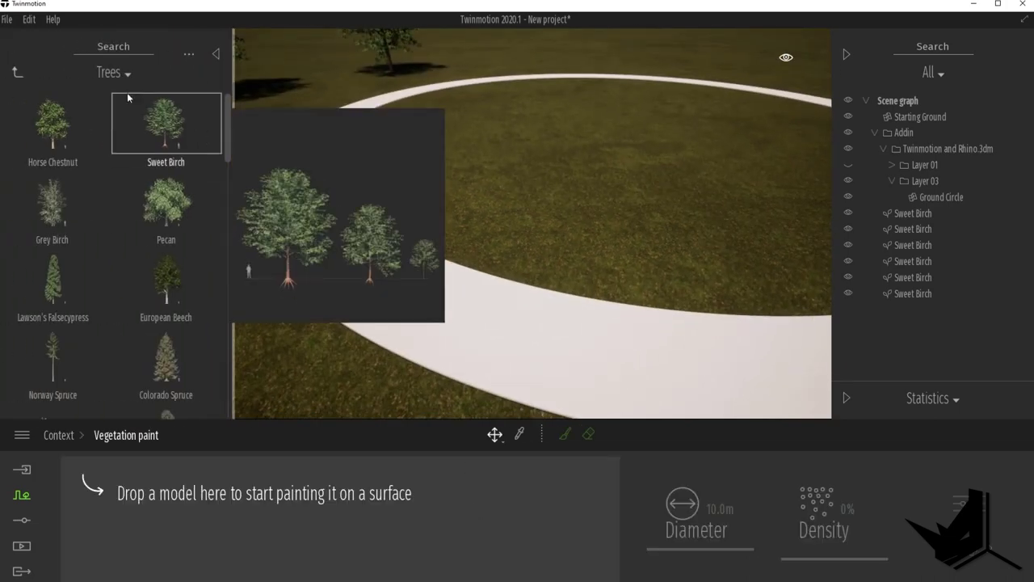
click(16, 73)
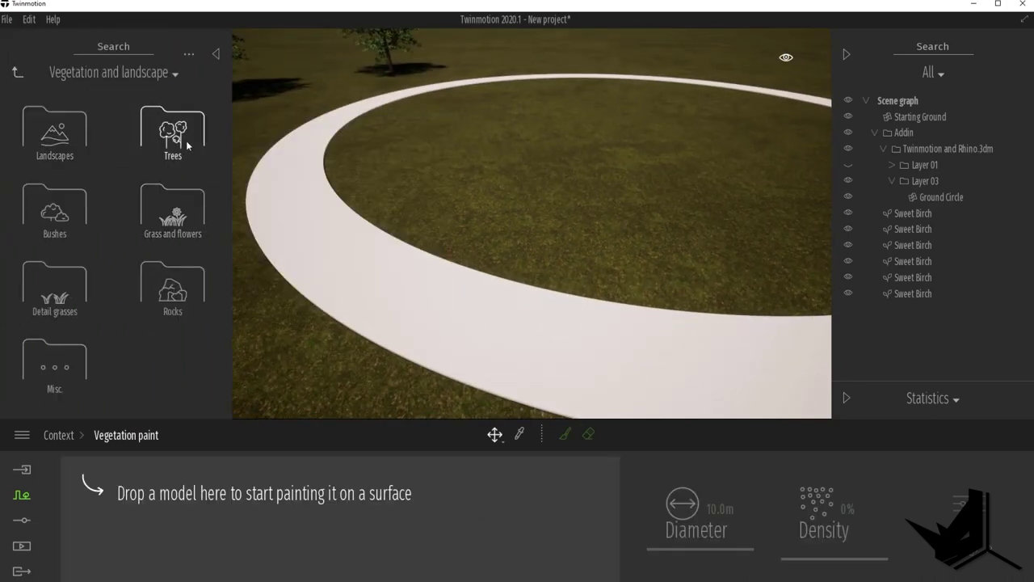
click(187, 222)
drag(227, 172, 231, 311)
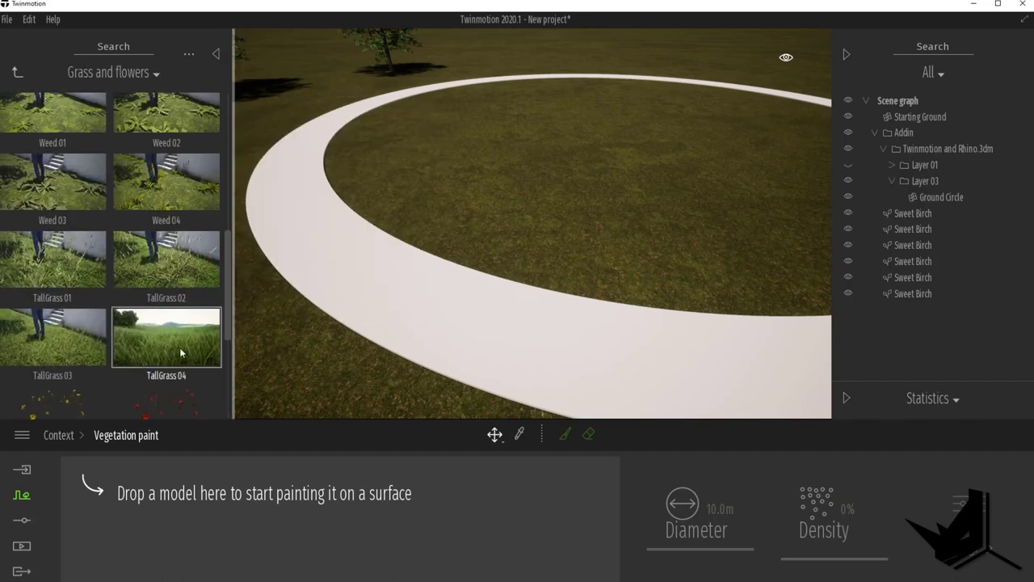
drag(162, 343, 189, 529)
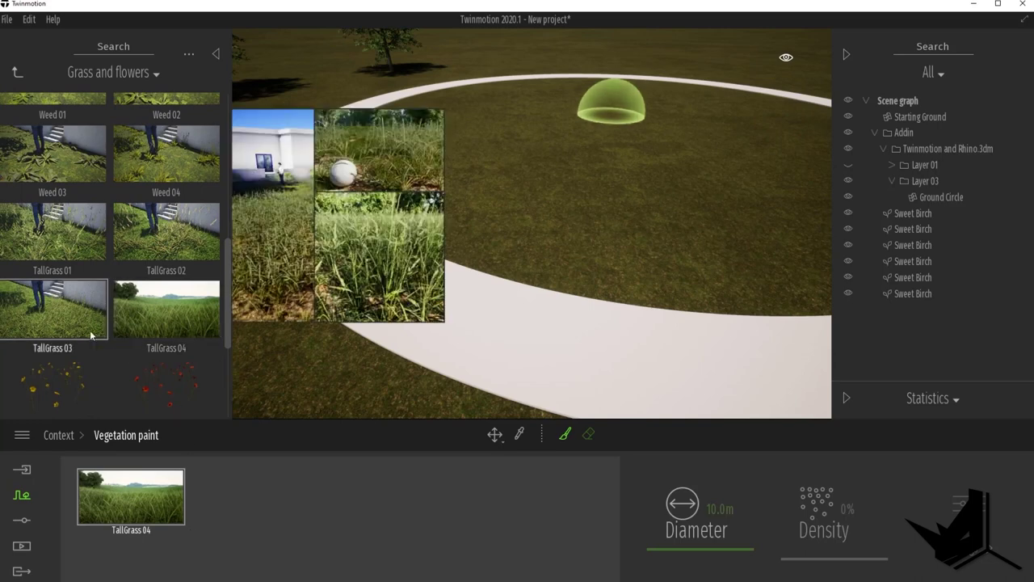
drag(73, 320, 246, 512)
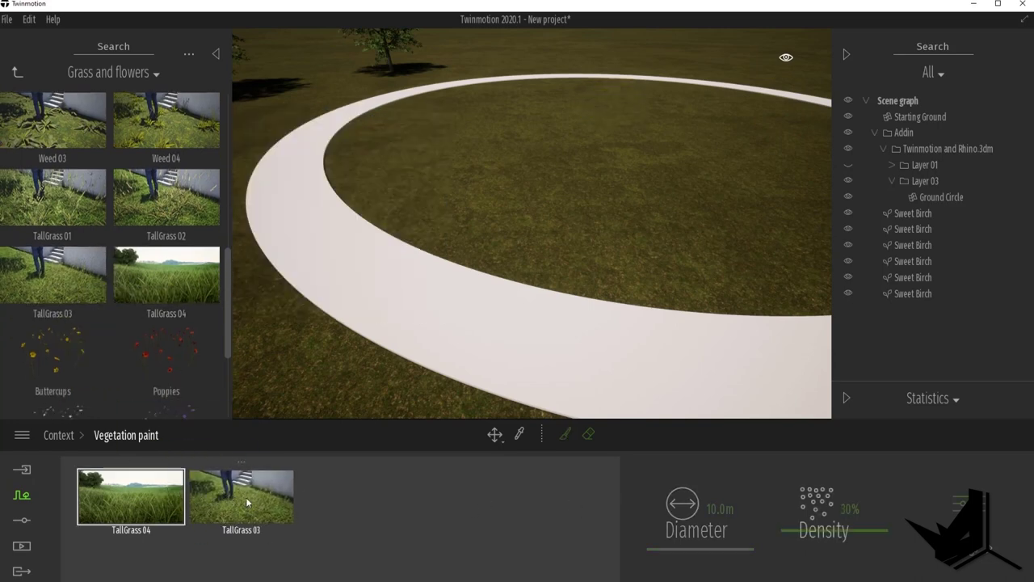
- Select both TallGrass 04 and TallGrass 03 for painting, activate the paint brush and set its diameter to 5 m
drag(247, 502, 247, 502)
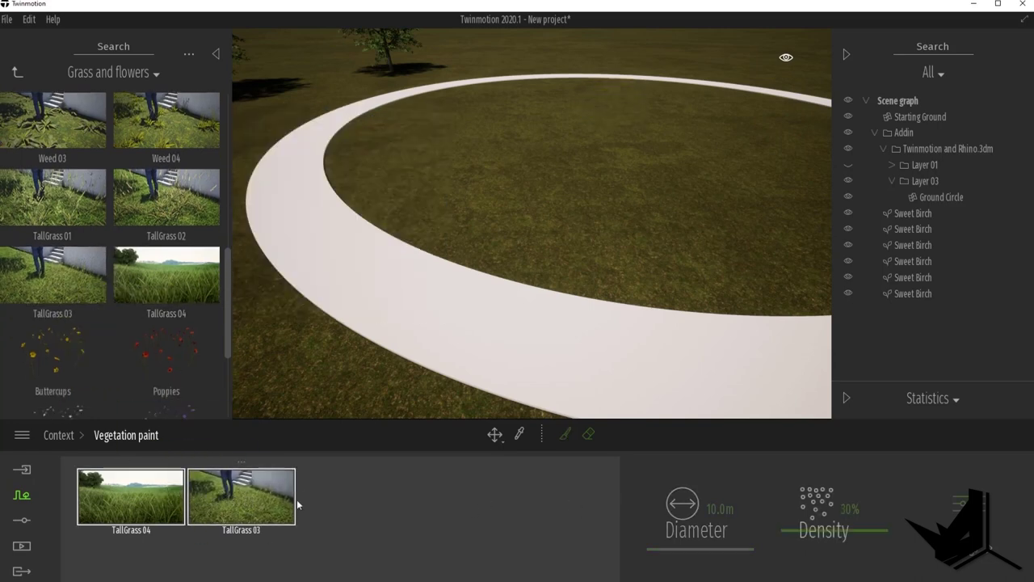
click(566, 437)
scroll(542, 173, down, 3)
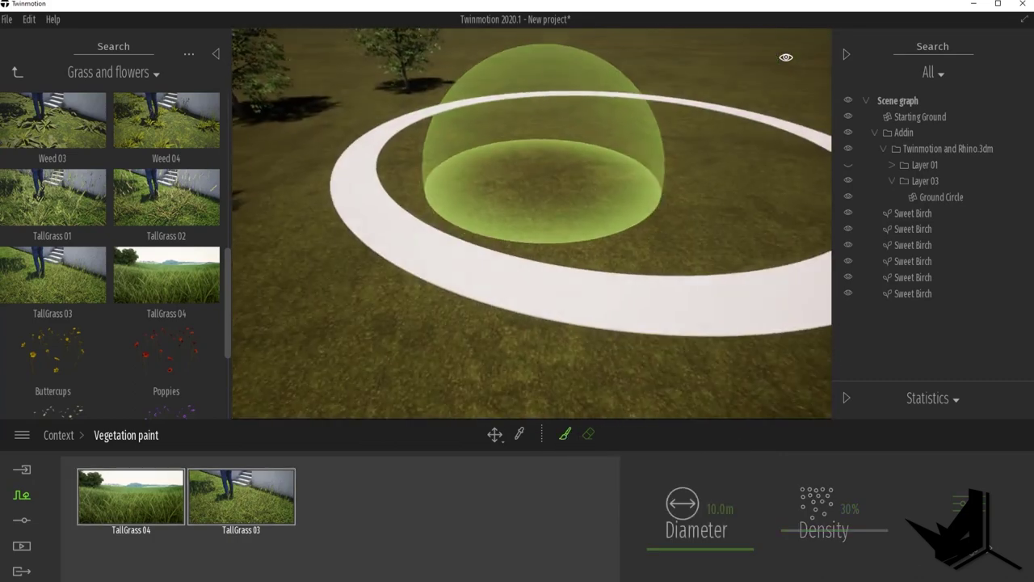
middle_drag(542, 174, 493, 234)
drag(694, 503, 700, 502)
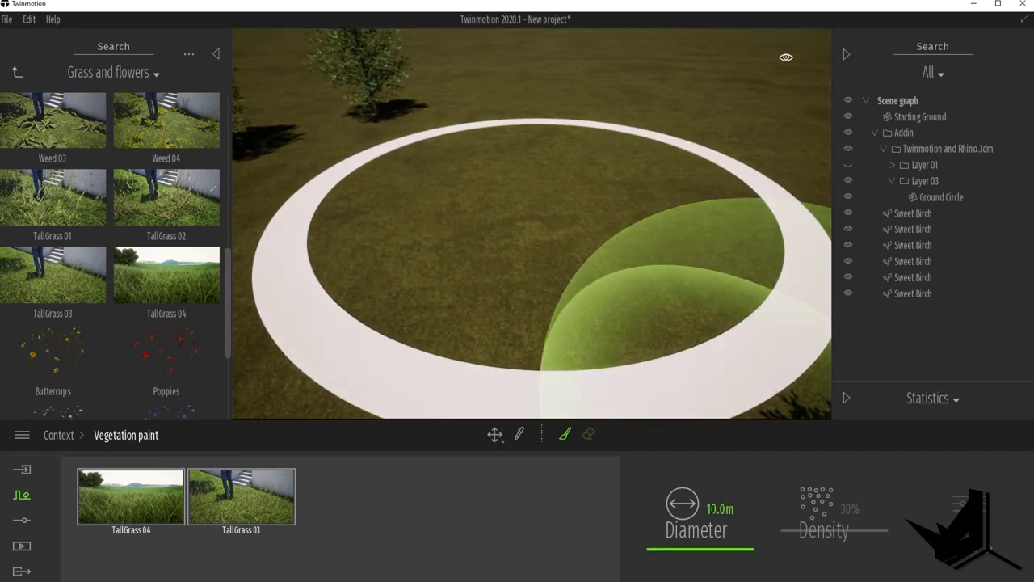
click(720, 508)
text(5)
key(Return)
scroll(546, 244, down, 2)
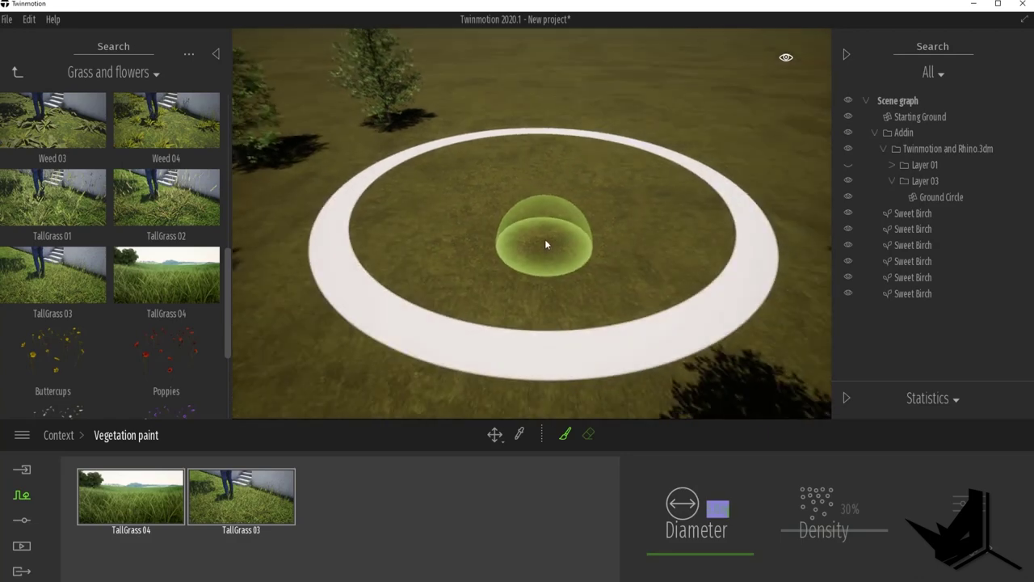
- Paint the tall grass mix over the whole area inside the ground circle and check it up close
mouse_move(602, 348)
middle_down()
mouse_move(576, 261)
mouse_move(491, 184)
middle_up()
scroll(525, 227, down, 3)
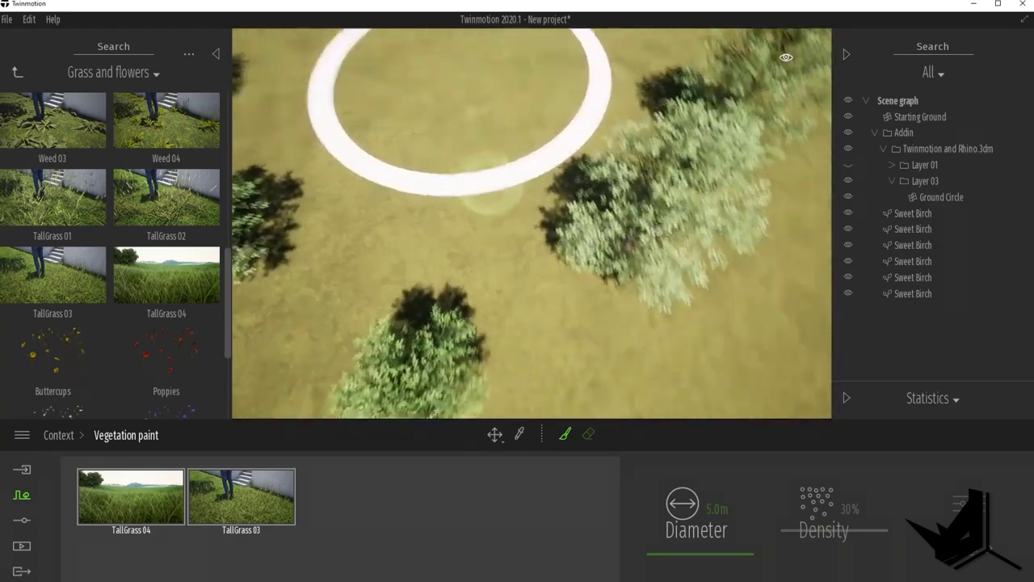
right_drag(491, 184, 452, 138)
scroll(557, 159, up, 1)
right_drag(557, 159, 547, 139)
drag(547, 138, 510, 126)
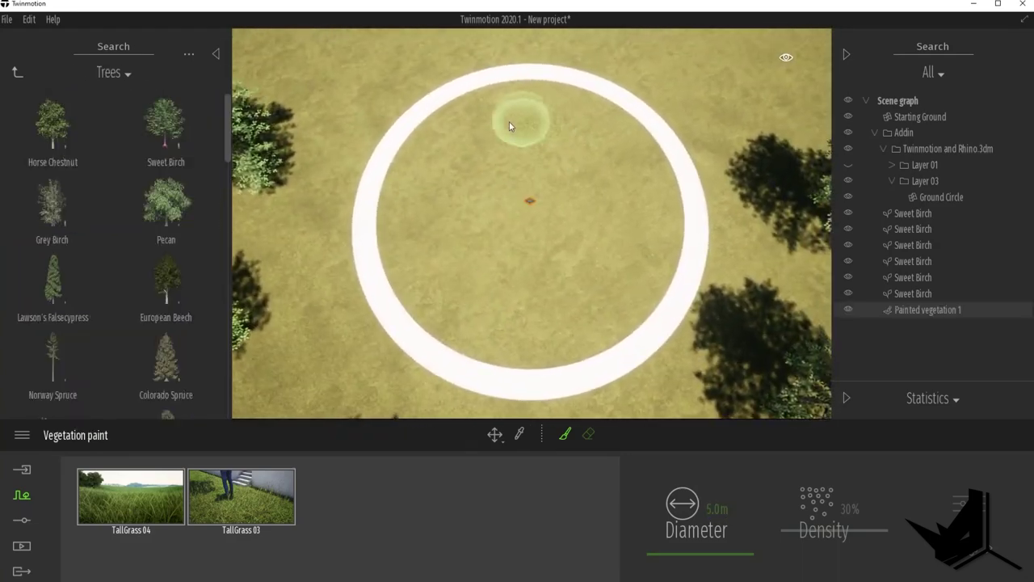
mouse_move(469, 320)
mouse_down()
mouse_move(572, 321)
mouse_move(496, 230)
mouse_up()
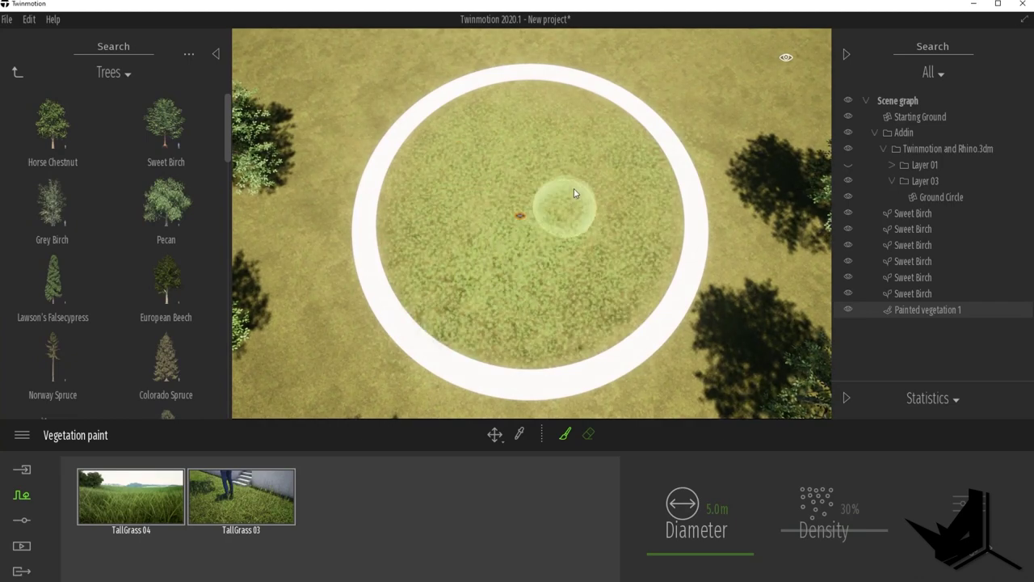
scroll(556, 291, up, 5)
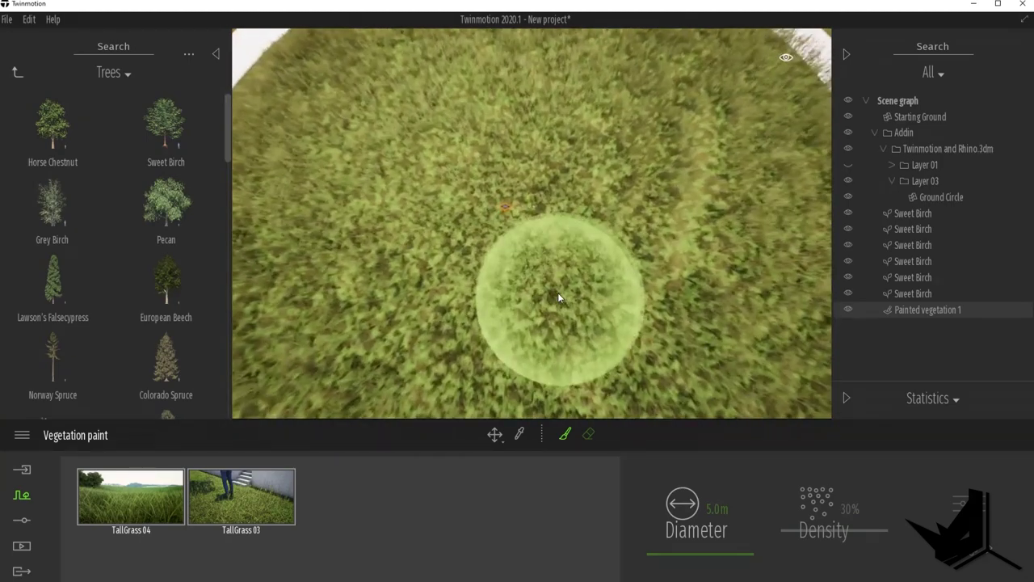
scroll(558, 294, up, 5)
right_drag(558, 294, 551, 239)
scroll(606, 340, down, 5)
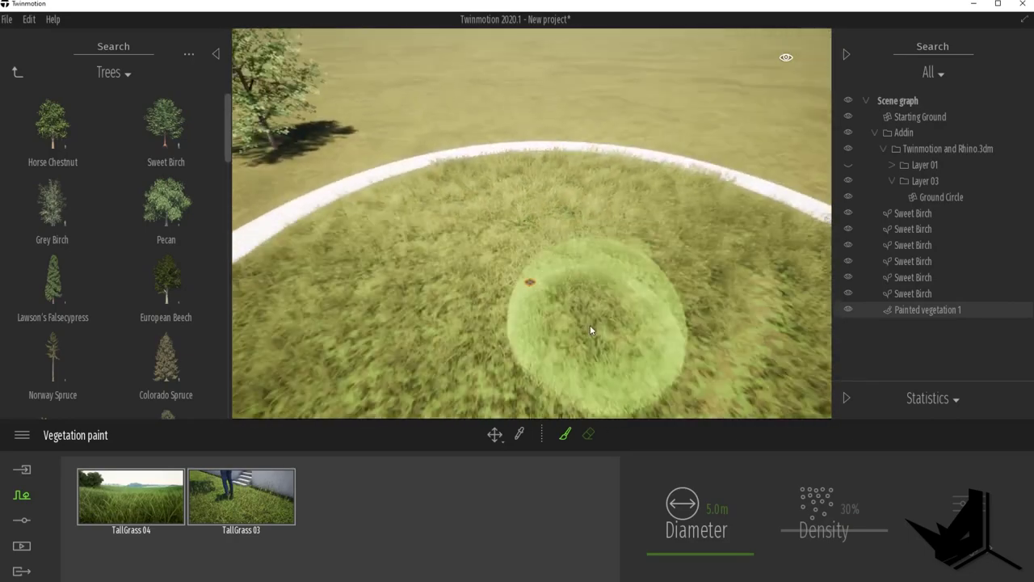
- Hide the painted vegetation layer and show it again to compare the ground with and without the grass
key(q)
scroll(573, 343, down, 8)
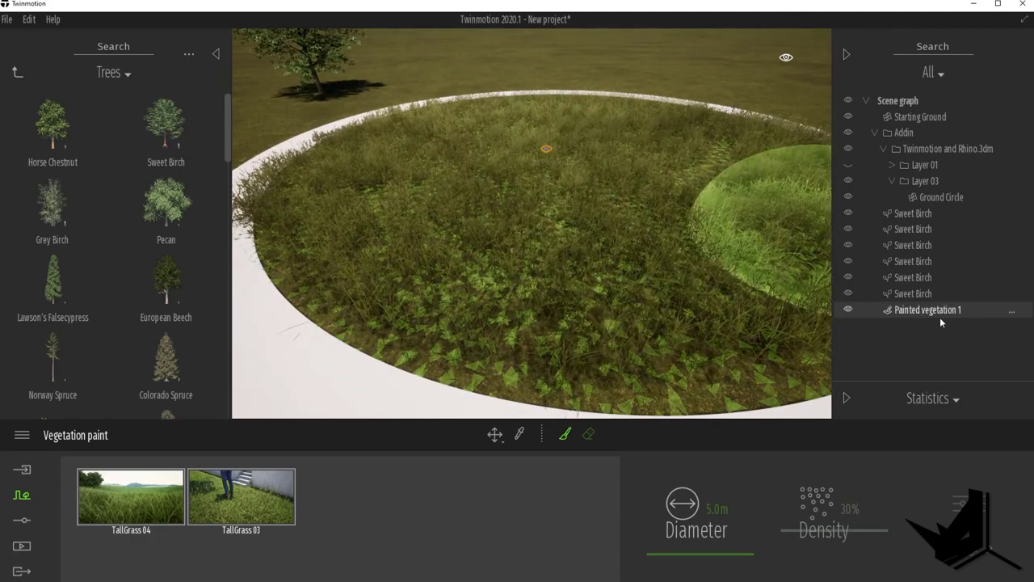
click(848, 311)
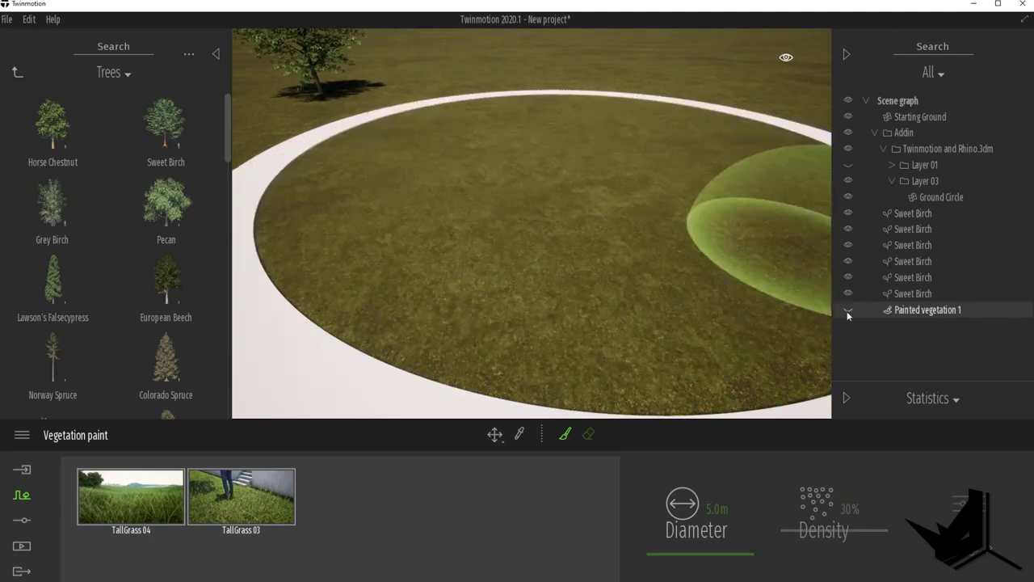
click(849, 311)
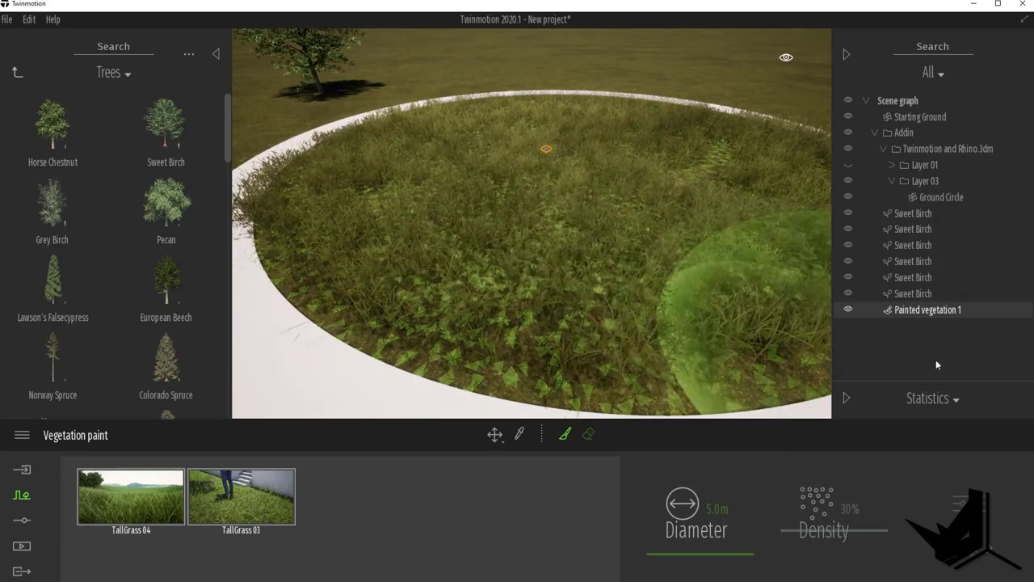
- Activate the vegetation eraser, set its diameter to 2 m and erase the grass spilling onto the white ring
click(588, 434)
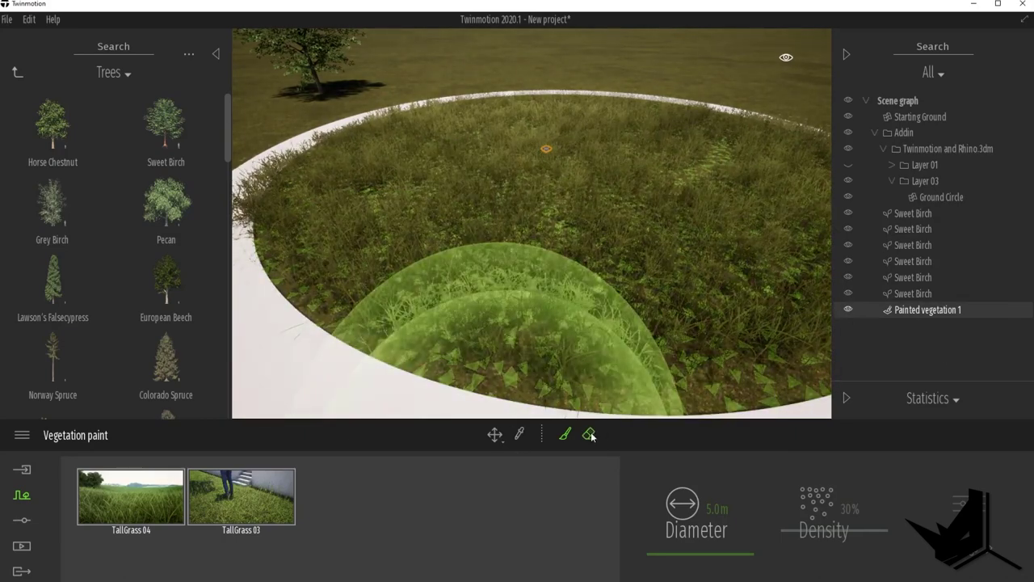
middle_drag(354, 187, 393, 293)
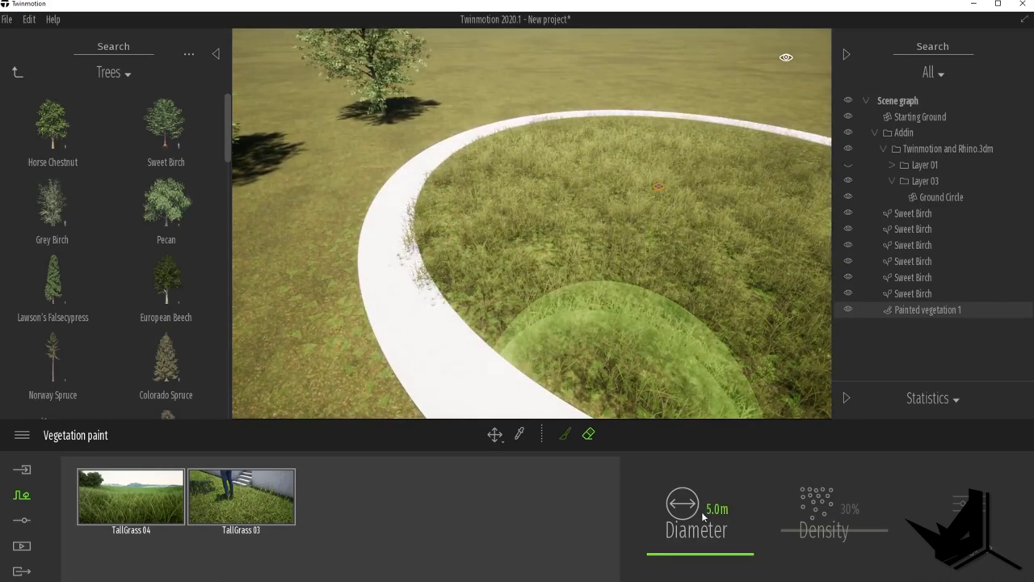
drag(725, 512, 775, 513)
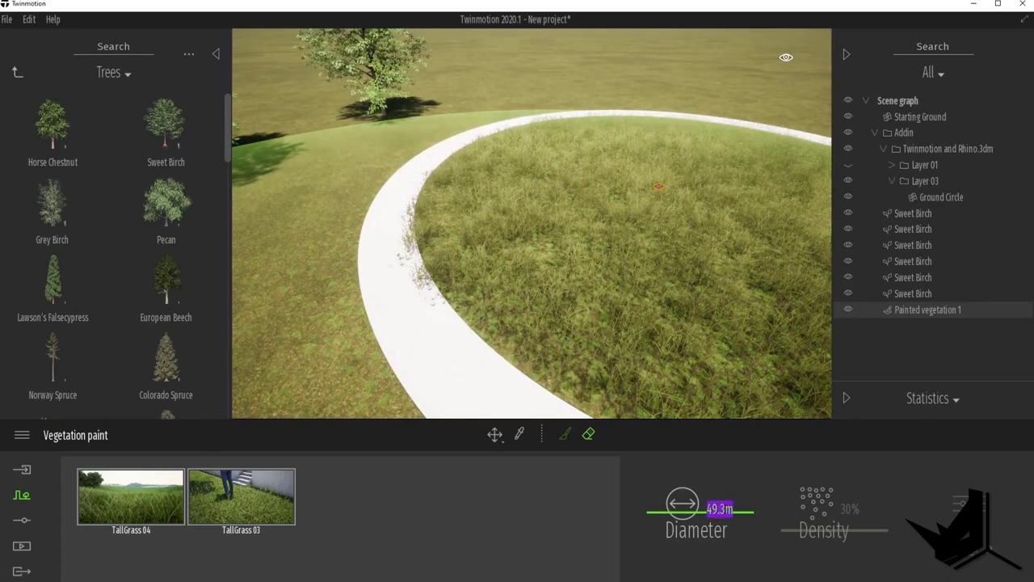
text(2)
key(Return)
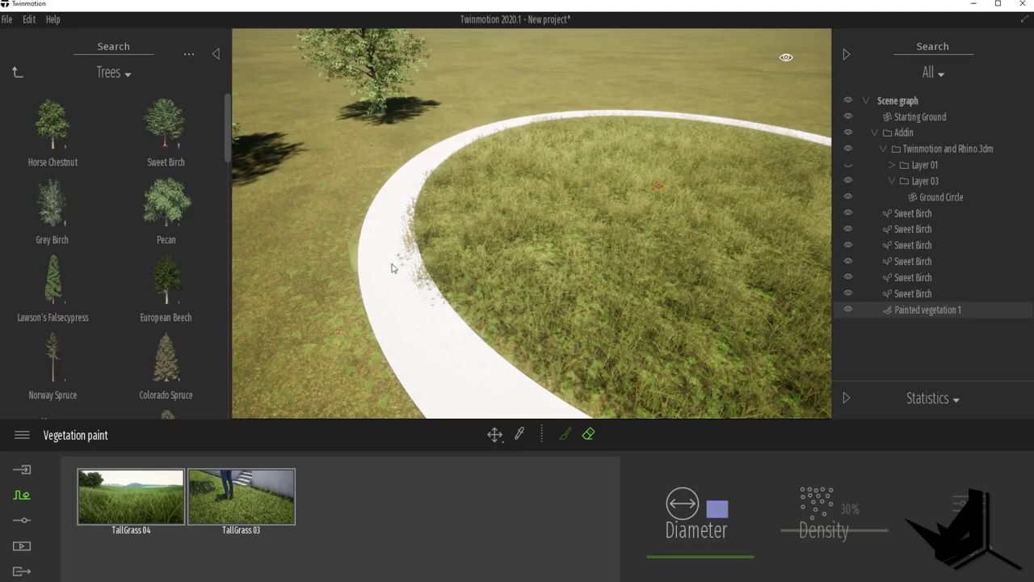
click(392, 255)
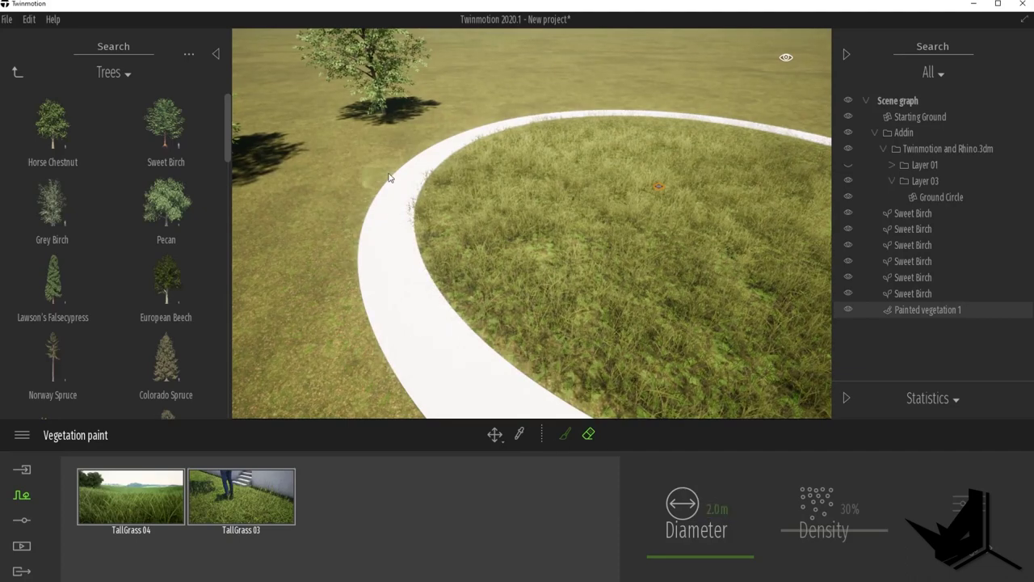
- Erase the stray grass along the inner edge of the ring on the circle's other side
scroll(388, 210, down, 8)
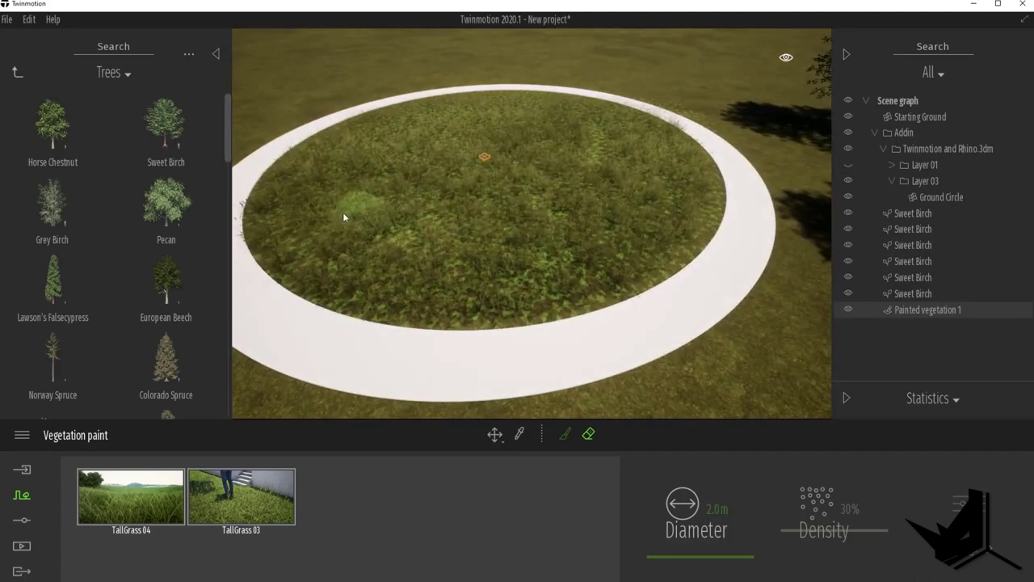
shift+middle_drag(346, 212, 464, 249)
mouse_move(695, 279)
shift+middle_down()
mouse_move(723, 264)
mouse_move(804, 272)
mouse_move(655, 254)
mouse_move(485, 154)
shift+middle_up()
scroll(677, 248, up, 4)
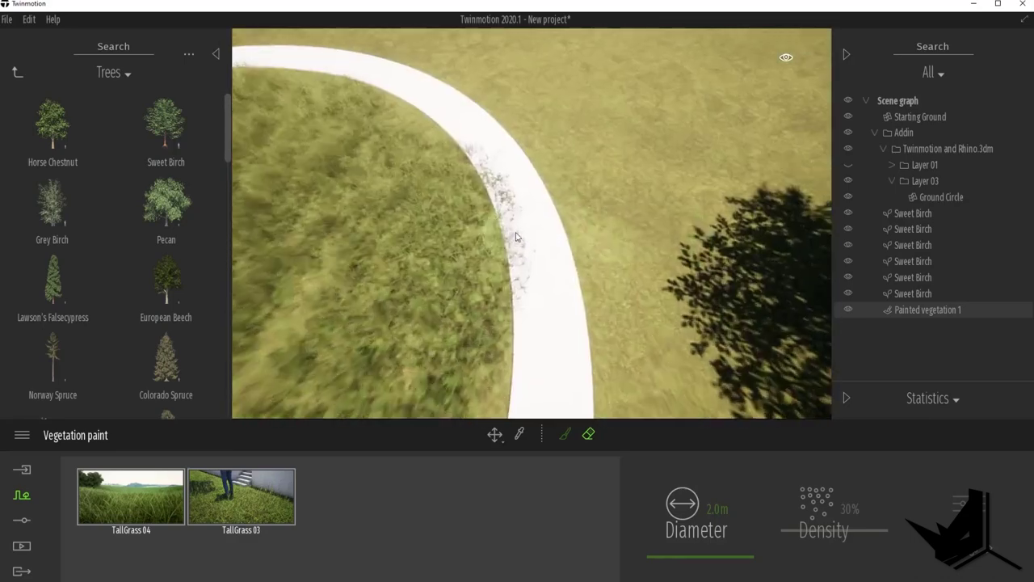
scroll(482, 140, up, 2)
mouse_move(483, 140)
mouse_down()
mouse_move(547, 307)
mouse_move(561, 273)
mouse_up()
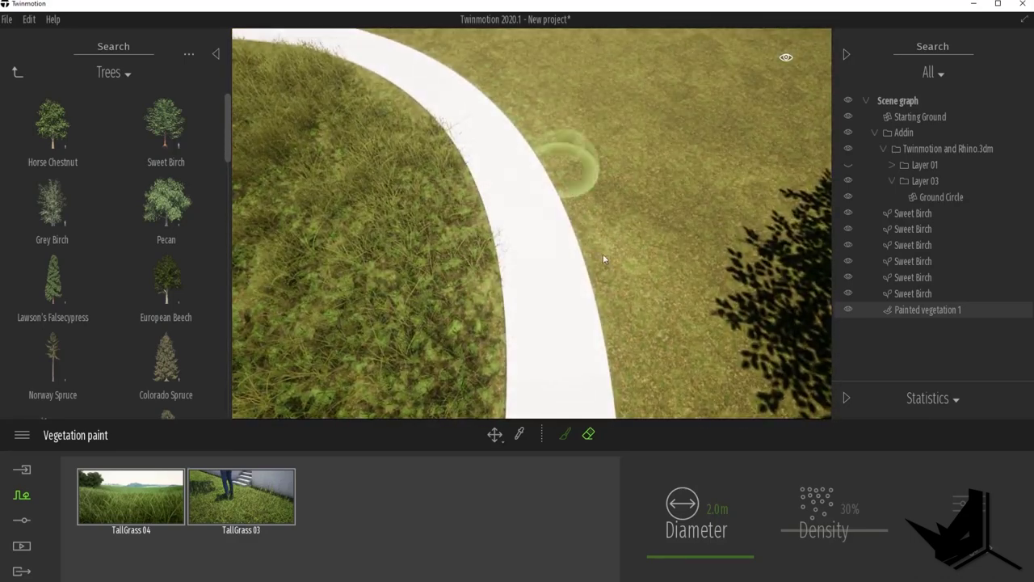
- Examine the rest of the white ring for stray grass and view the painted grass up close
scroll(582, 279, down, 4)
scroll(536, 231, up, 6)
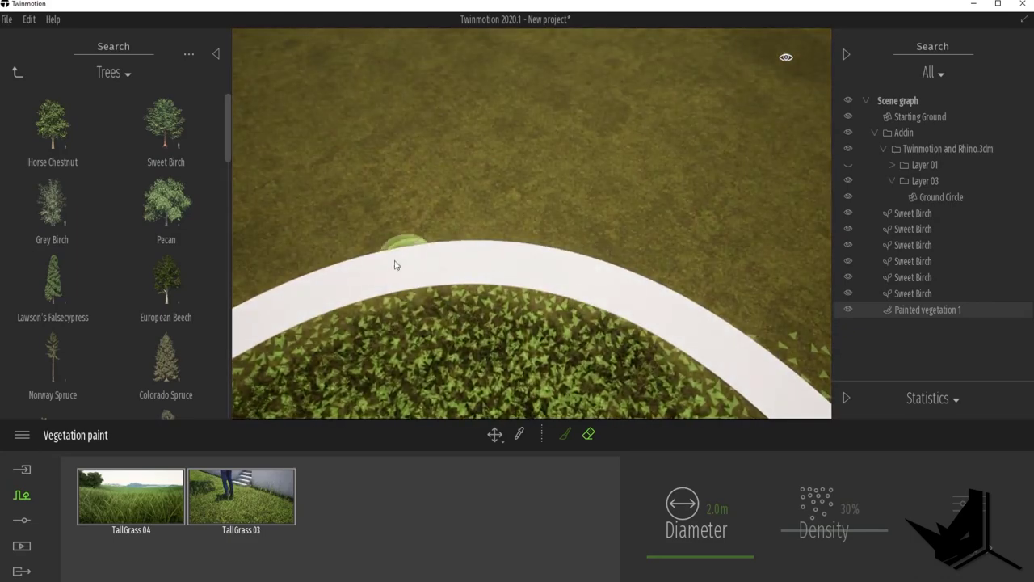
scroll(396, 265, down, 4)
scroll(584, 265, up, 4)
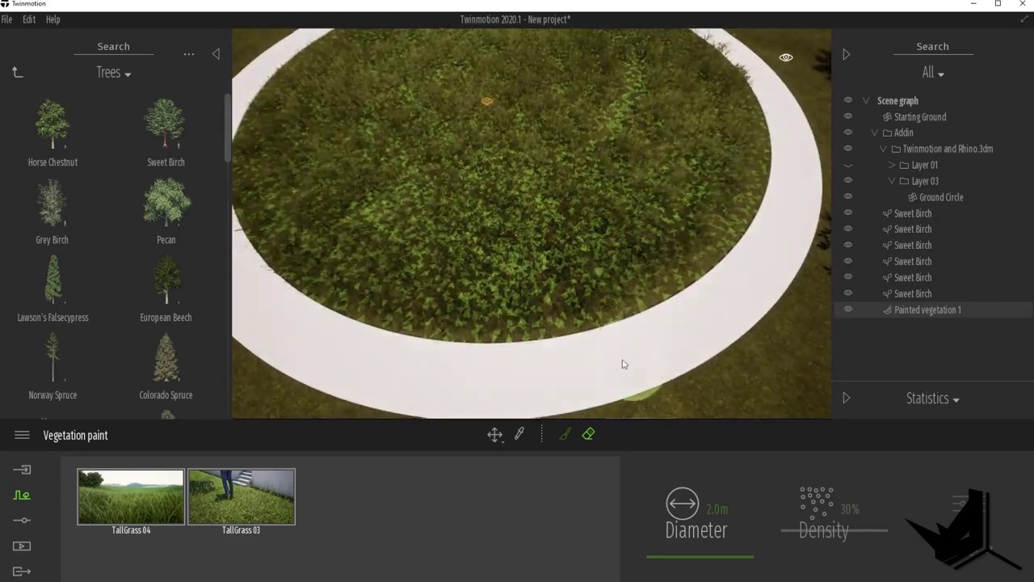
shift+middle_drag(584, 347, 548, 355)
scroll(612, 265, down, 2)
right_drag(598, 267, 592, 376)
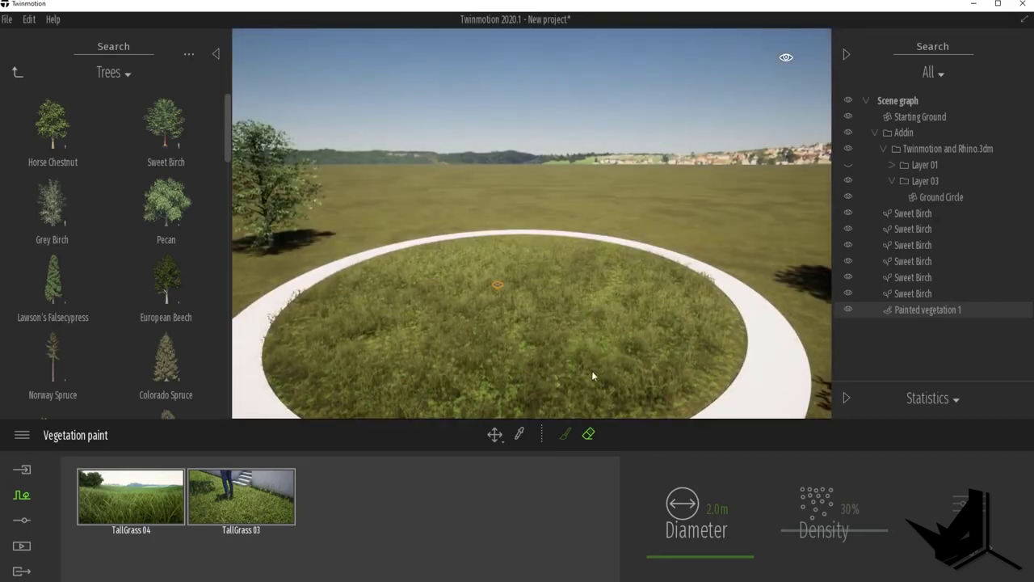
middle_drag(592, 375, 578, 251)
scroll(577, 234, up, 6)
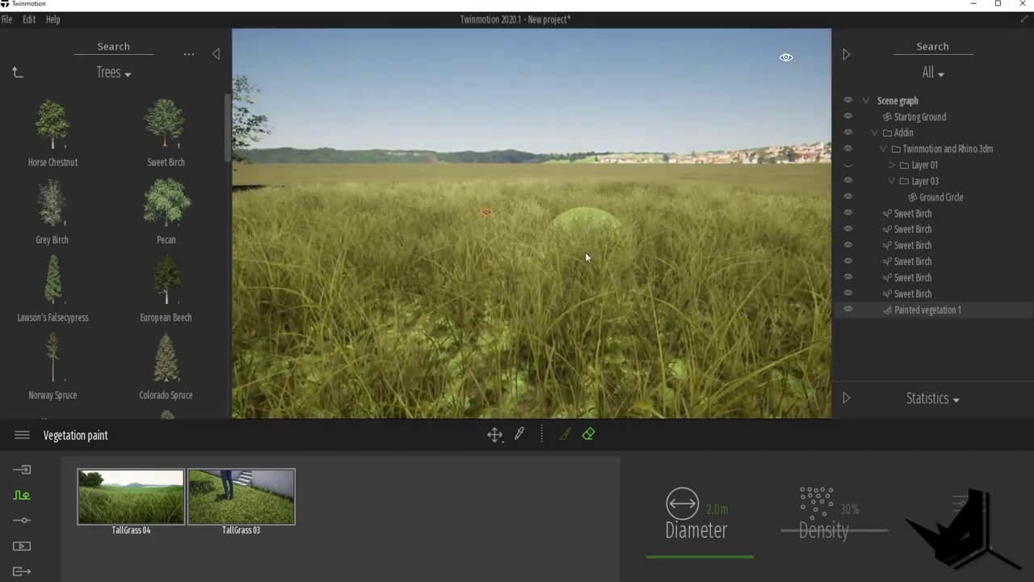
scroll(585, 252, down, 5)
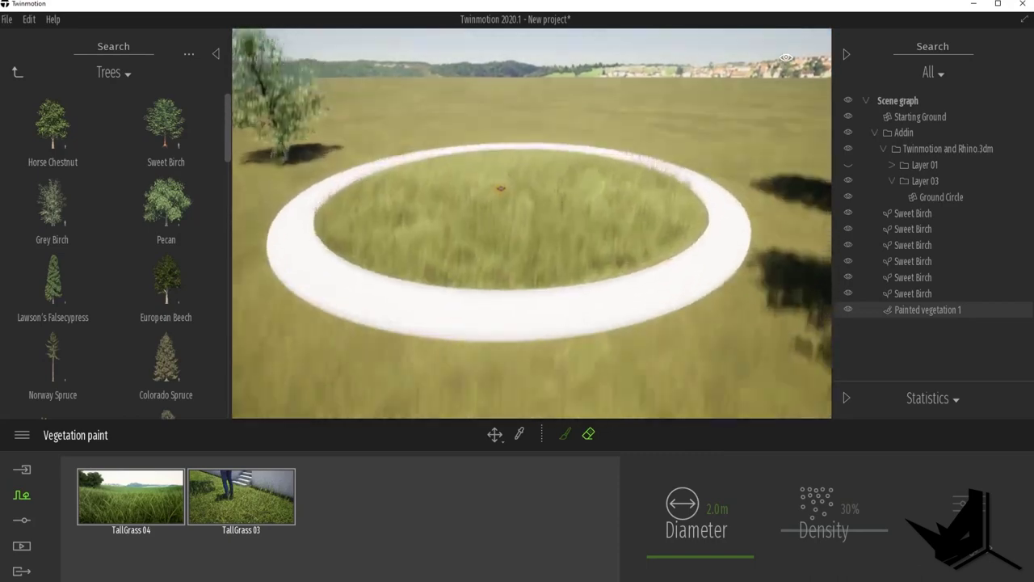
mouse_move(584, 257)
middle_down()
mouse_move(555, 343)
mouse_move(574, 268)
middle_up()
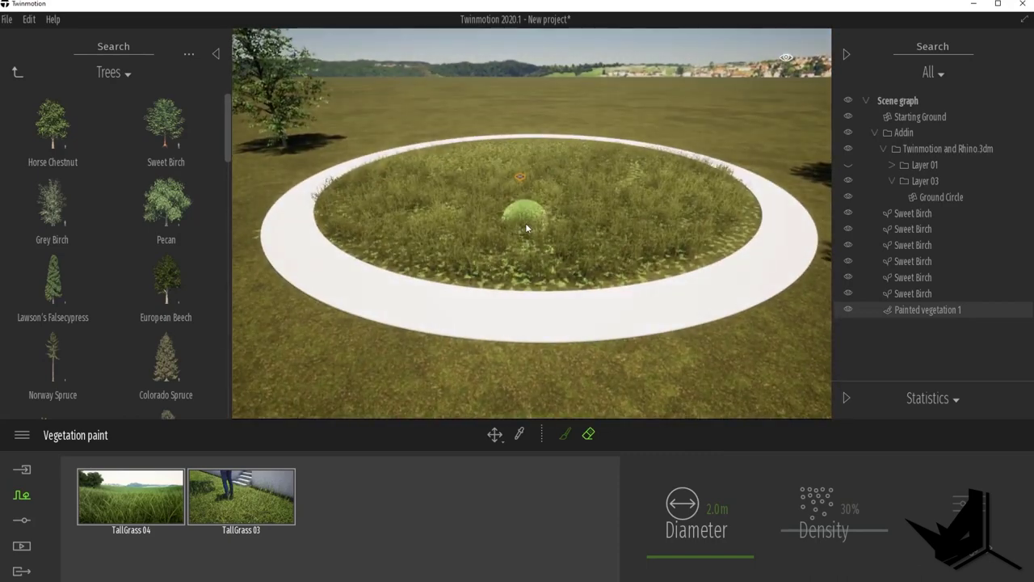
- Select the painted vegetation, set the density of both grasses to 10% and view it up close
click(565, 435)
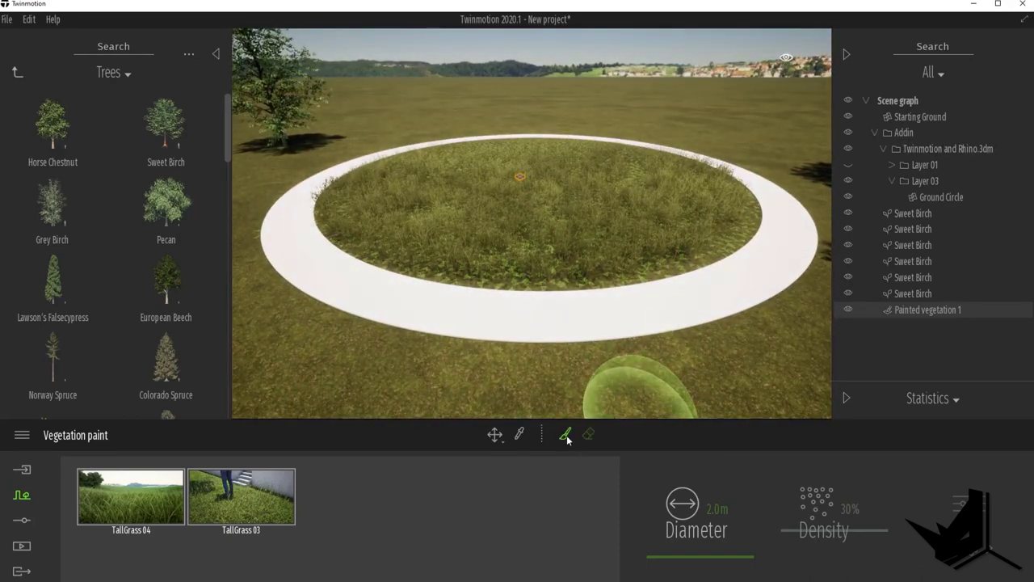
click(927, 312)
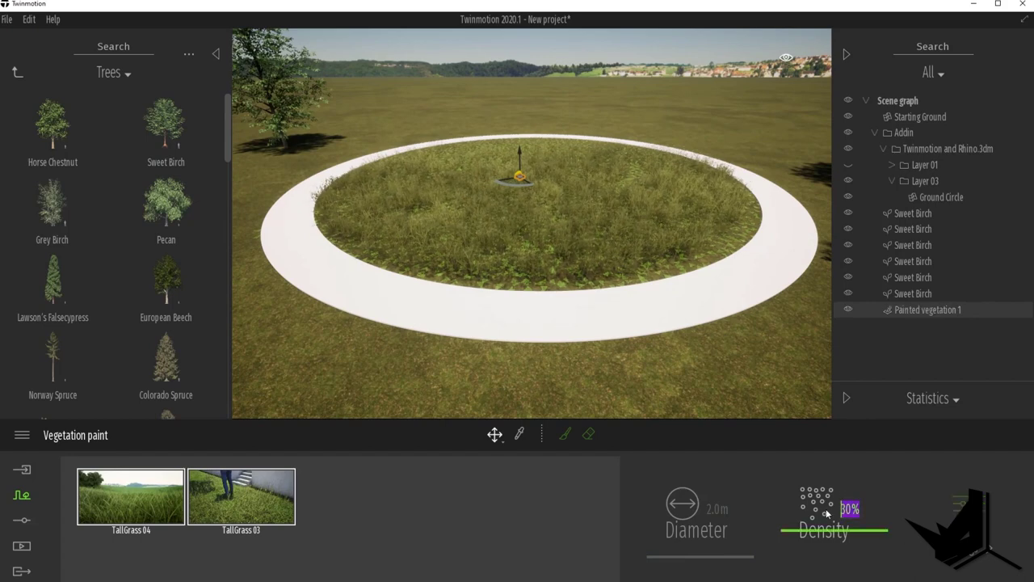
text(10)
key(Return)
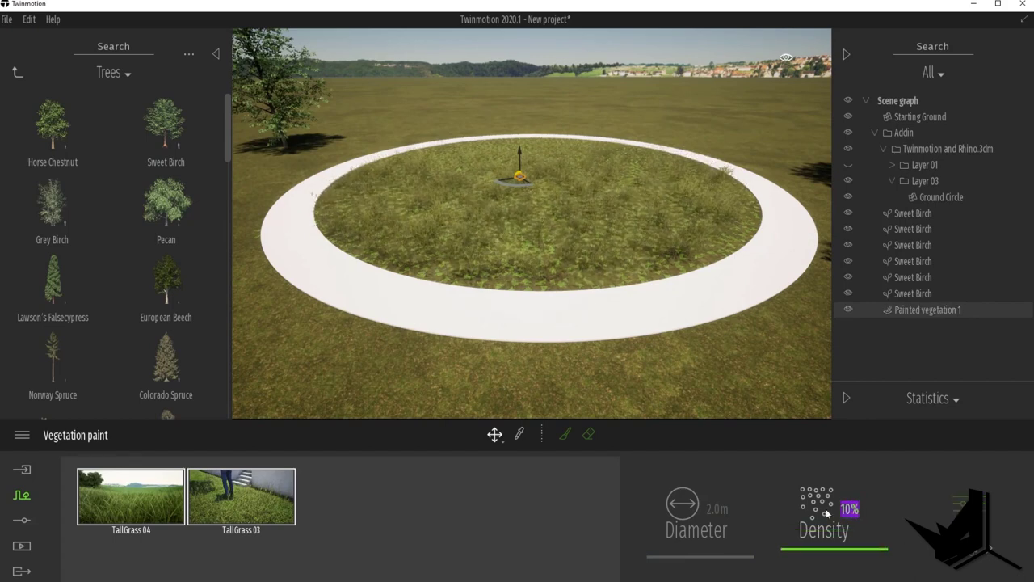
scroll(538, 188, up, 5)
middle_drag(524, 242, 588, 200)
- Set the density of both painted grasses to 100% and check the coverage inside the circle
click(849, 508)
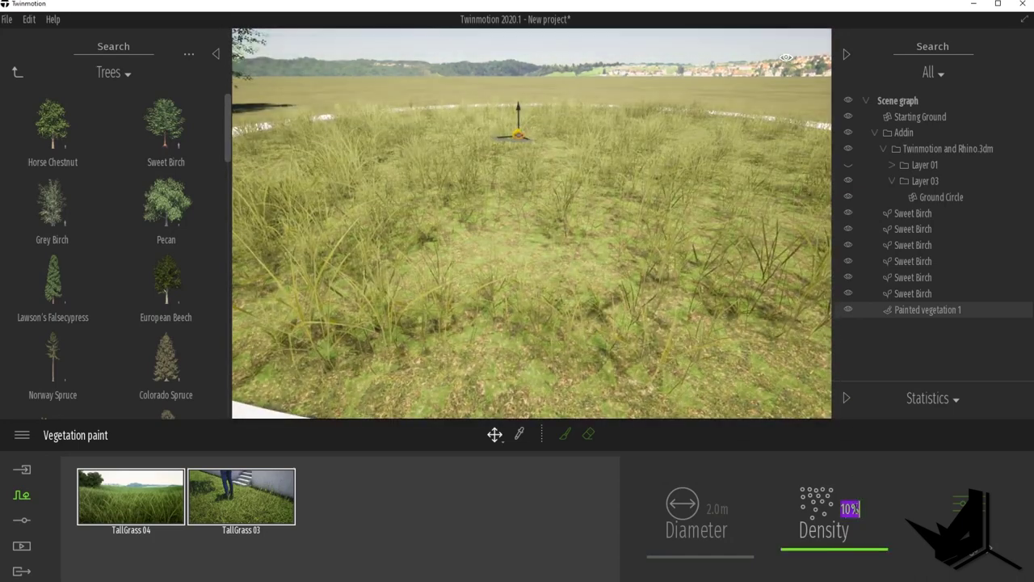
key(Return)
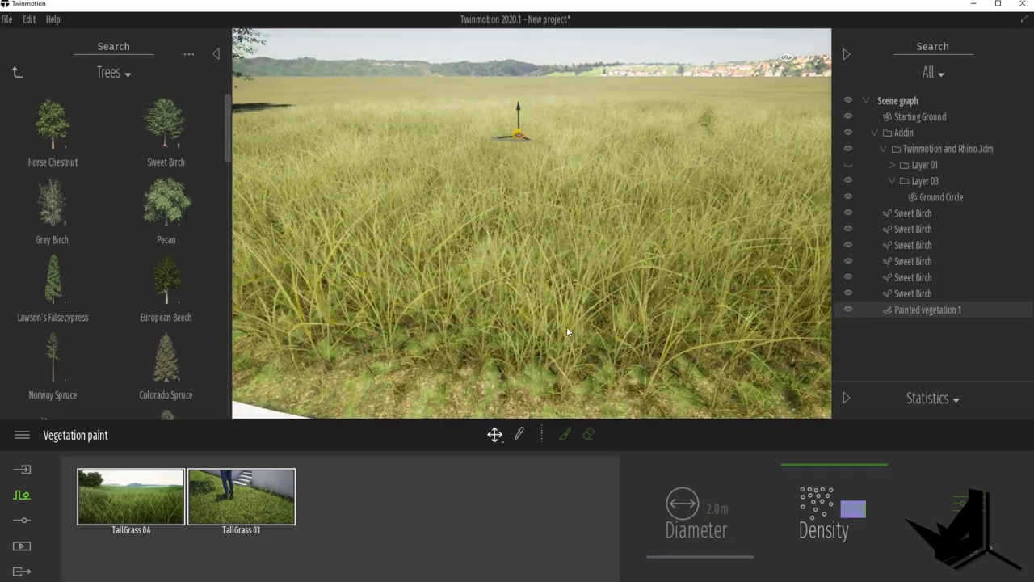
scroll(567, 326, down, 5)
scroll(559, 216, up, 3)
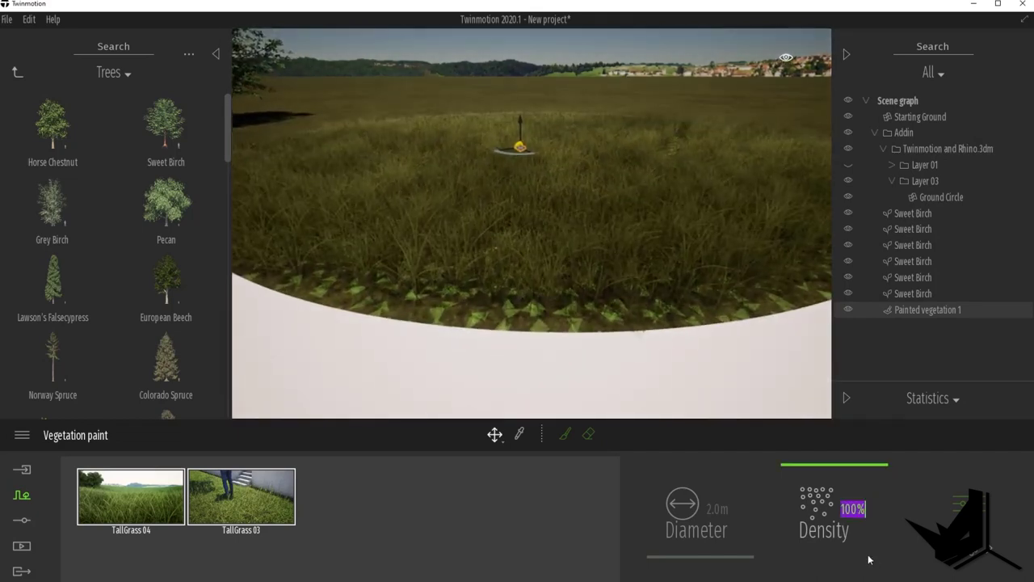
- Reduce the density of the painted grasses well below 100% and set the size of both grasses to 25%
click(852, 507)
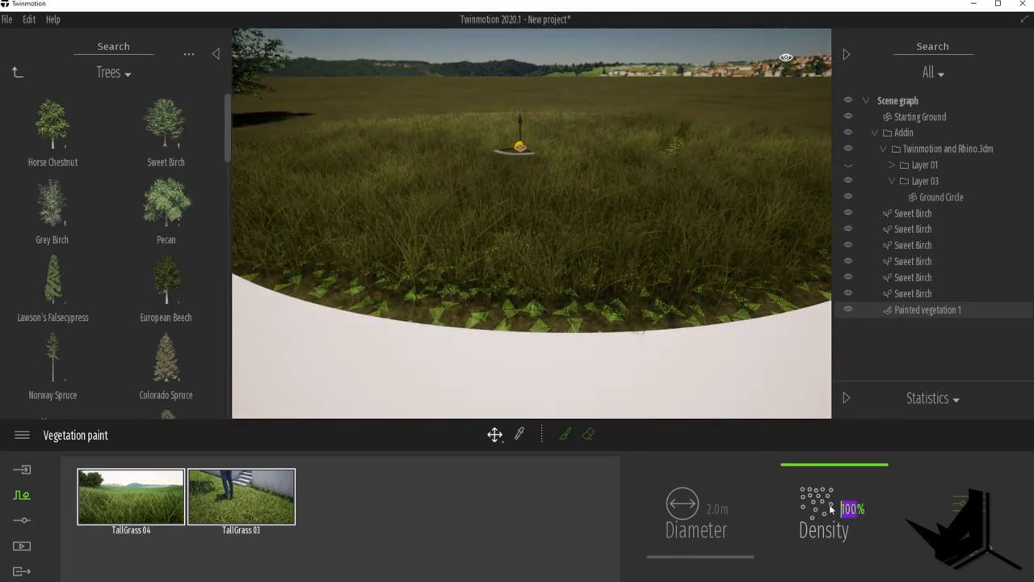
key(Return)
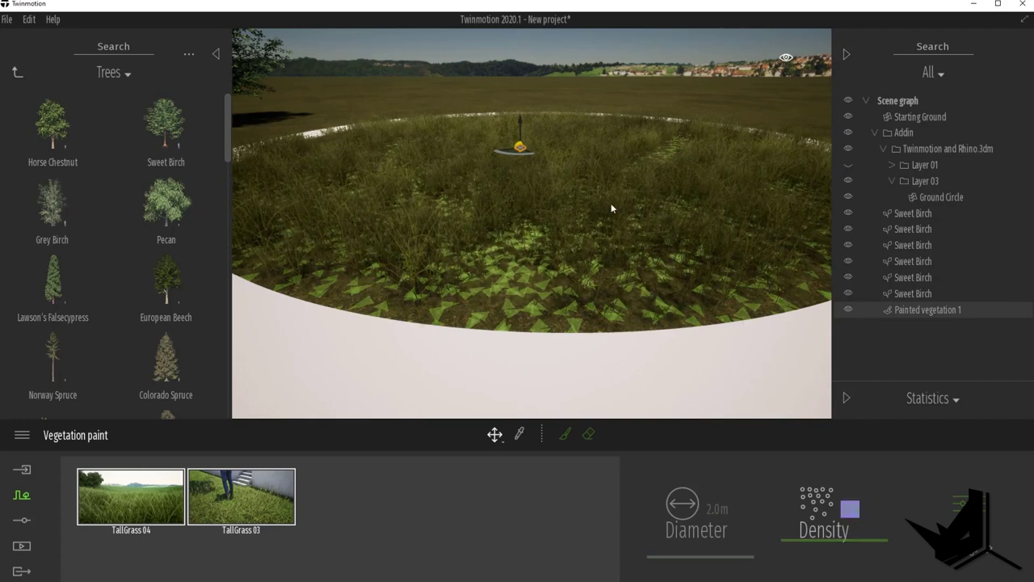
click(972, 515)
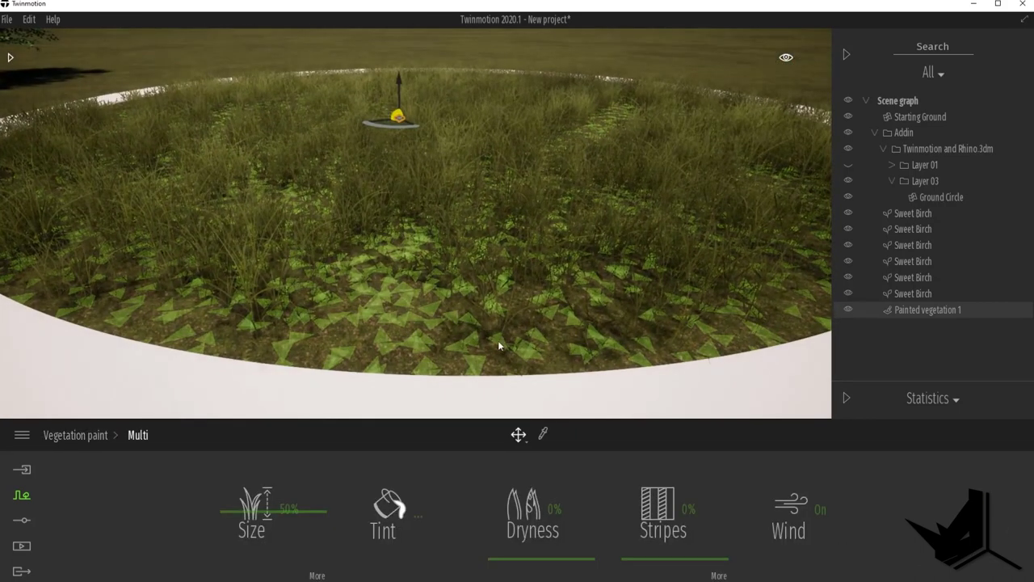
click(288, 508)
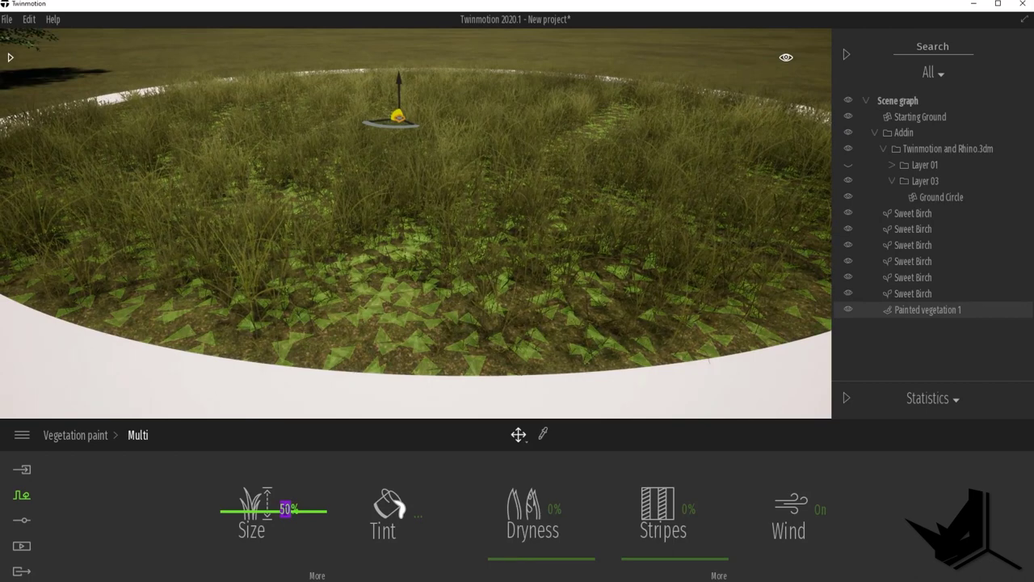
text(25)
key(Return)
key(BackSpace)
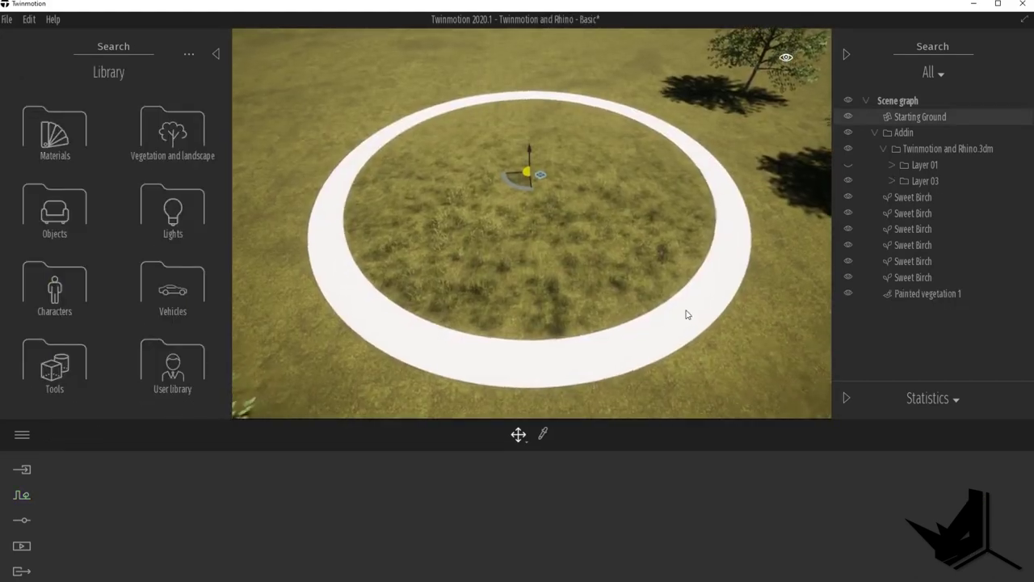
- Browse the Grass and flowers library for flower models such as Buttercups, Poppies and Daisies
scroll(551, 343, down, 5)
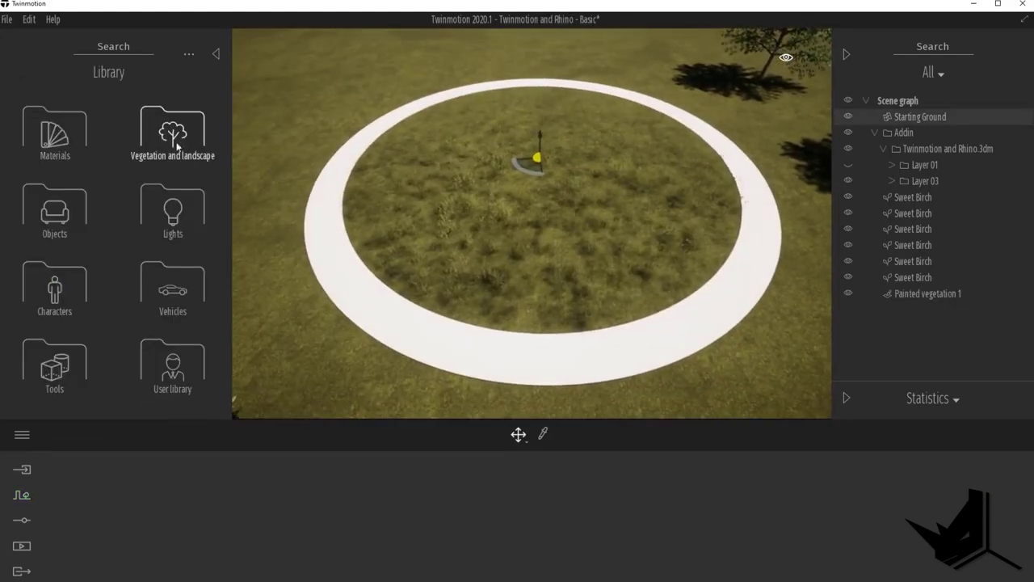
click(174, 133)
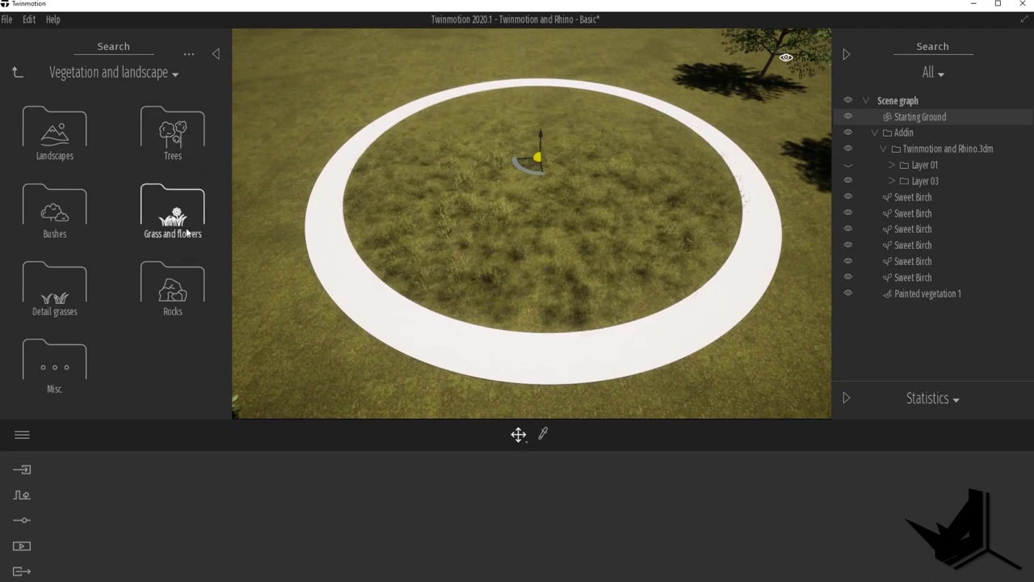
click(186, 233)
drag(230, 141, 231, 398)
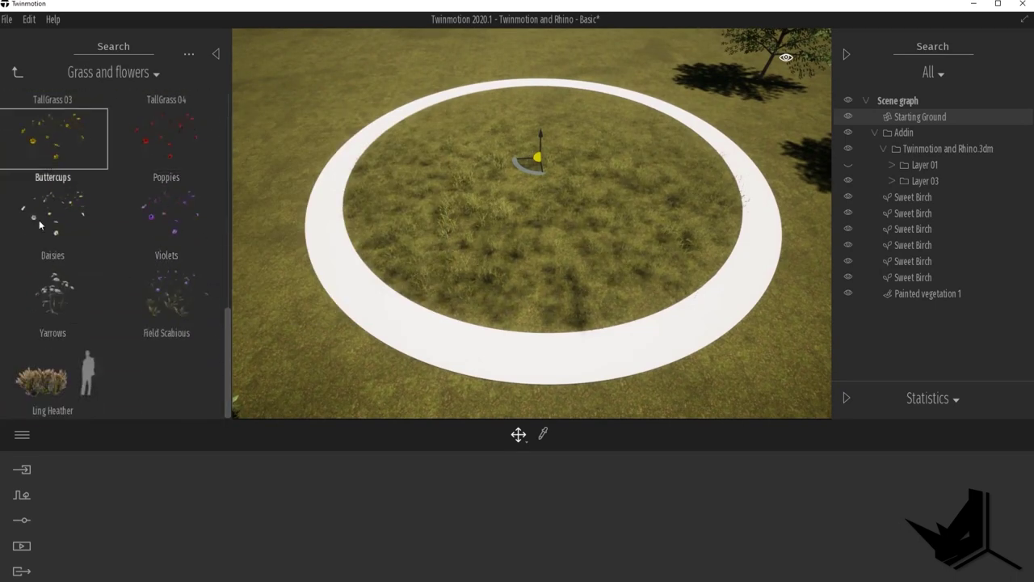
- Start a new vegetation paint and bring up the flower models in the Grass and flowers library
click(22, 496)
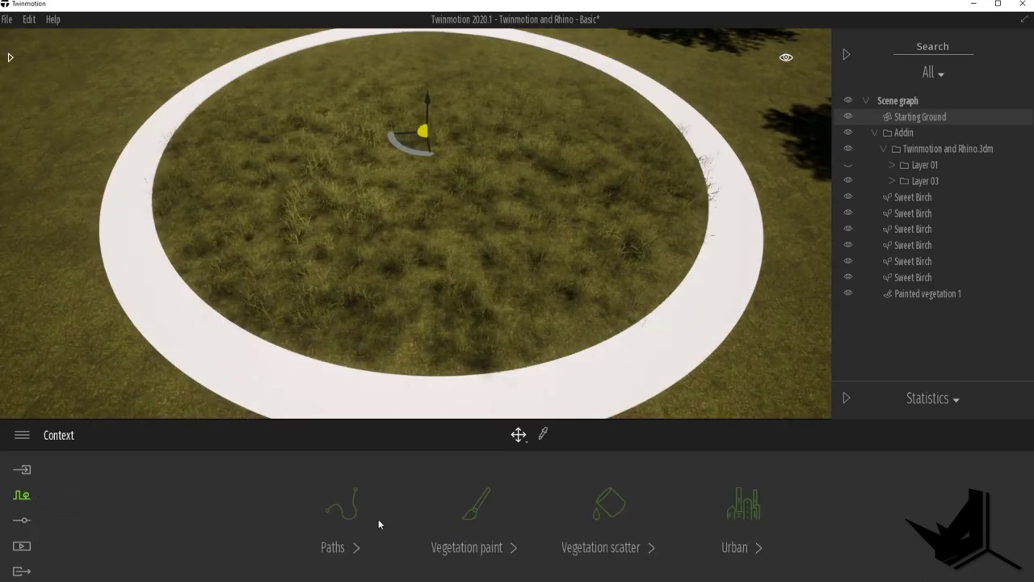
click(488, 514)
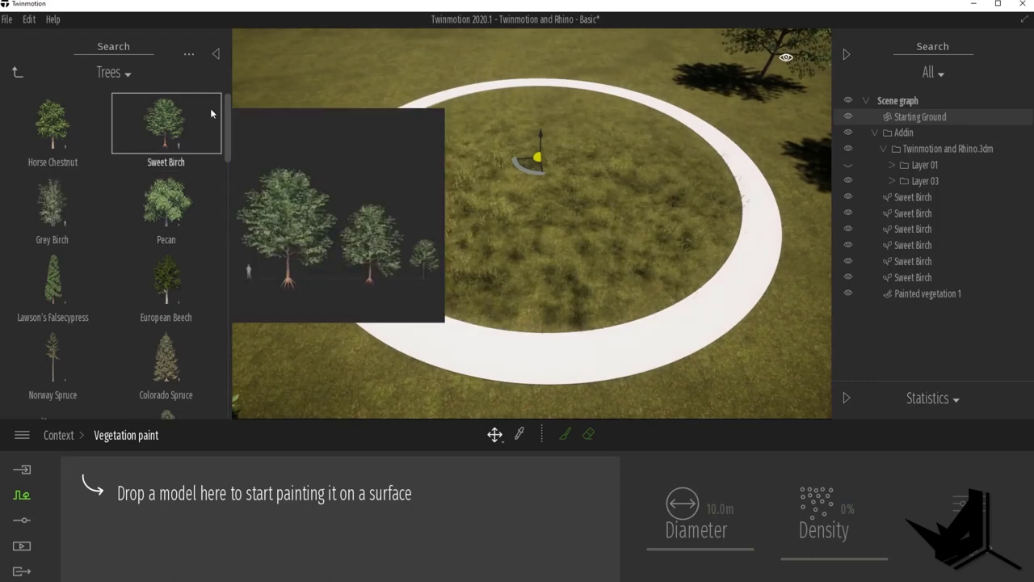
click(104, 76)
click(17, 72)
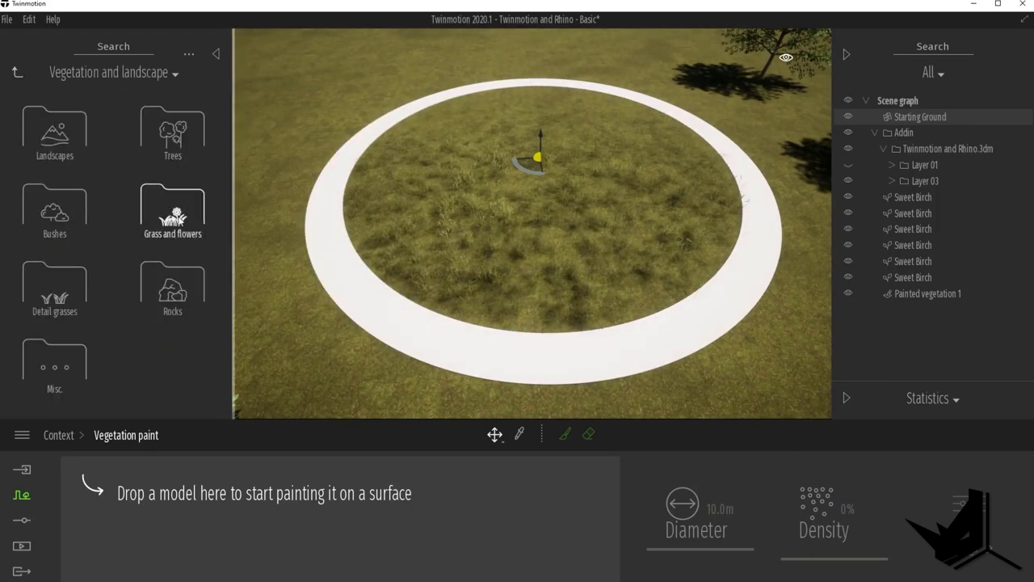
click(171, 211)
drag(227, 154, 231, 412)
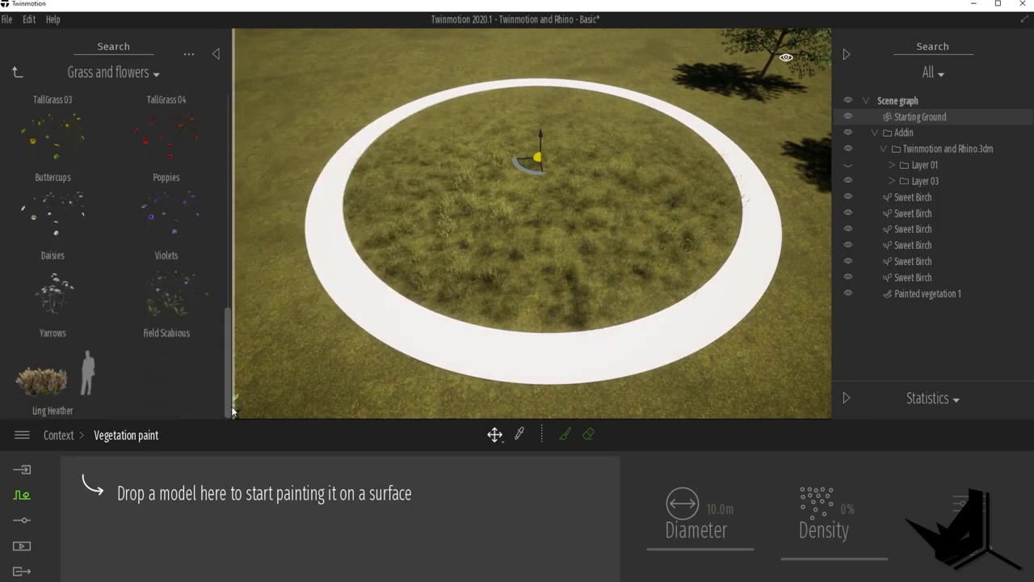
- Add the Yarrows, Violets, Poppies and Buttercups models to the new vegetation paint set
shift+click(67, 291)
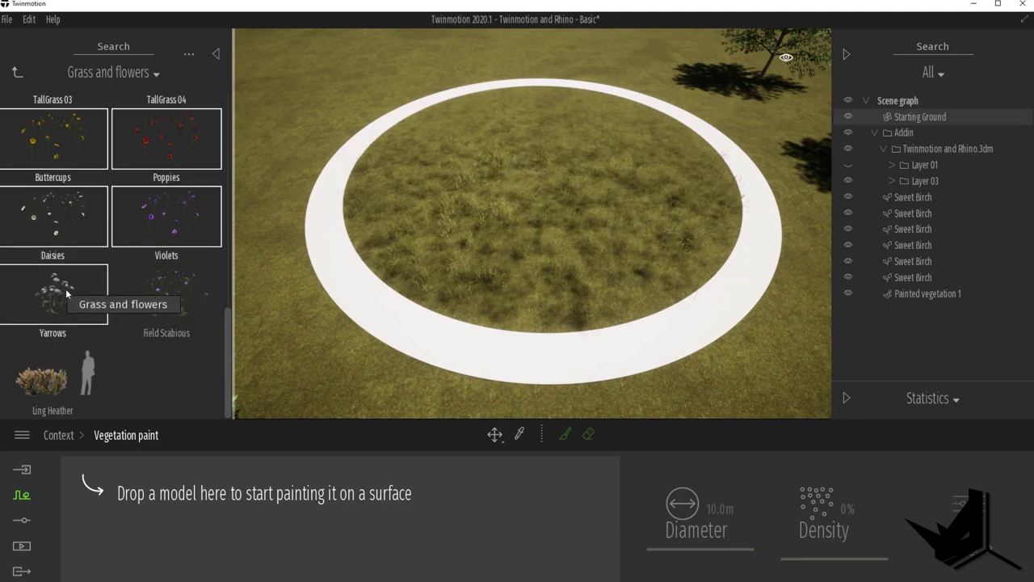
click(155, 223)
click(63, 140)
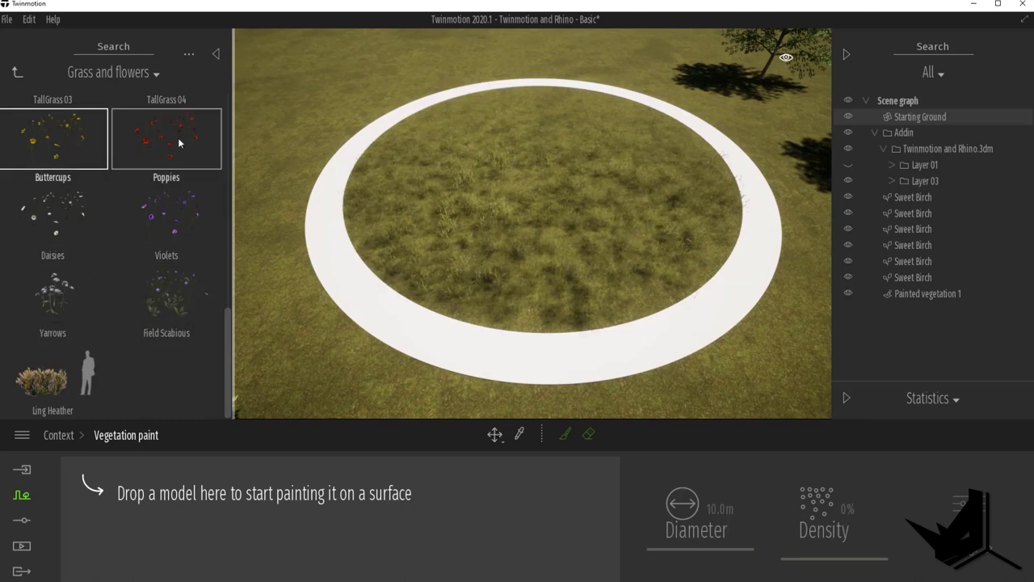
ctrl+click(177, 137)
ctrl+click(175, 218)
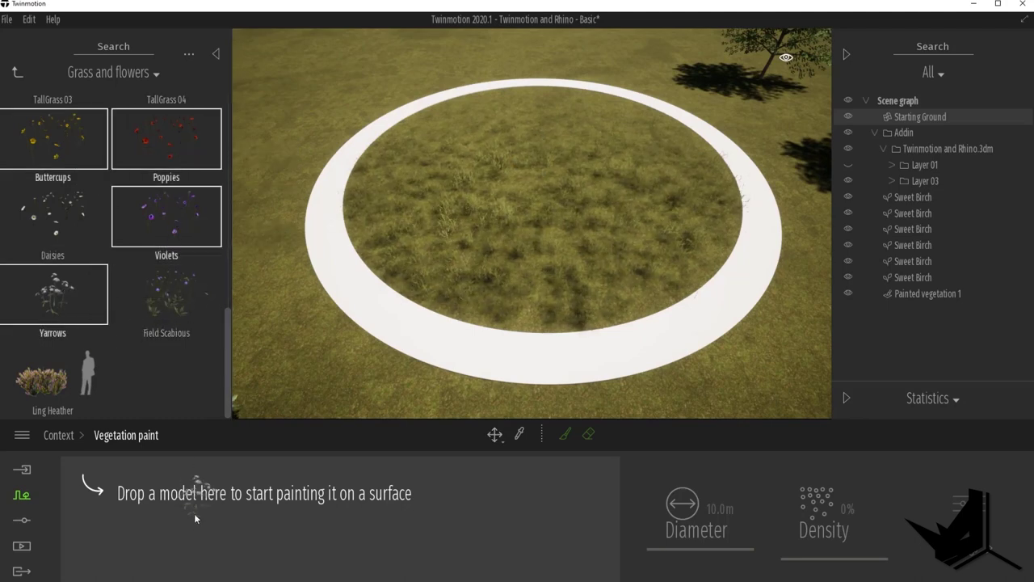
drag(194, 514, 197, 535)
mouse_move(143, 343)
mouse_down()
mouse_move(244, 536)
mouse_move(332, 525)
mouse_up()
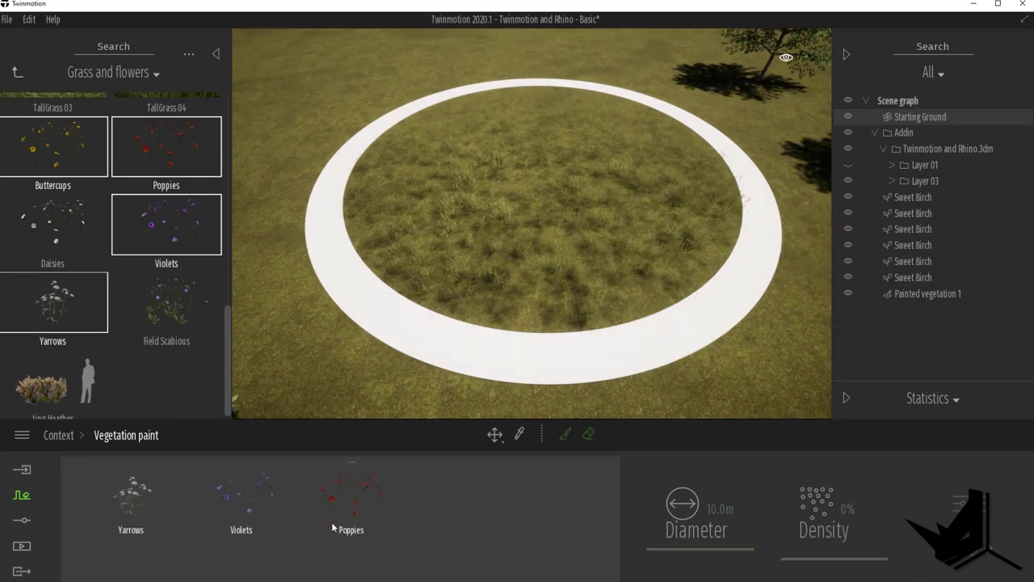
drag(33, 136, 417, 506)
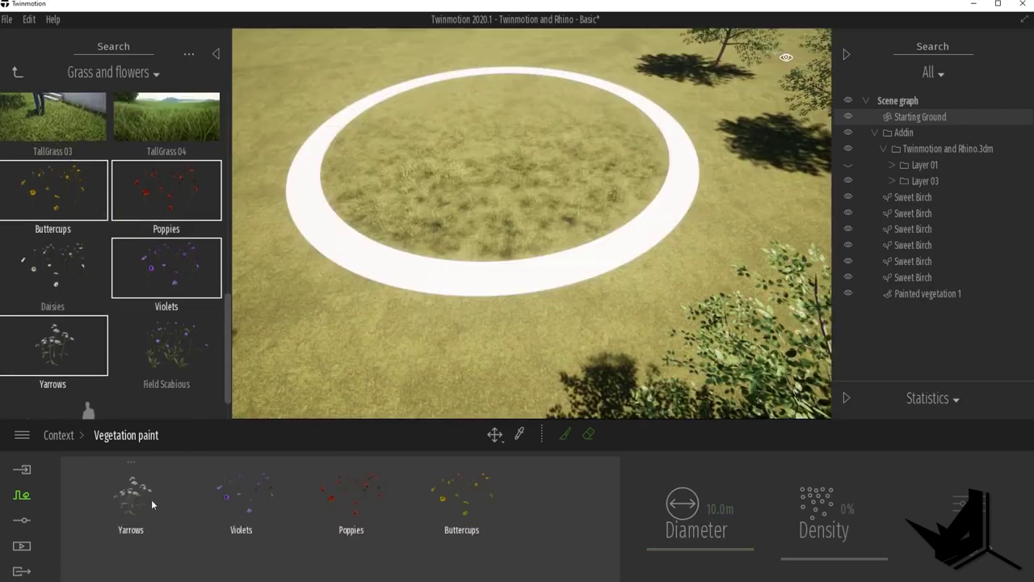
click(151, 500)
middle_drag(471, 329, 474, 291)
scroll(473, 292, up, 3)
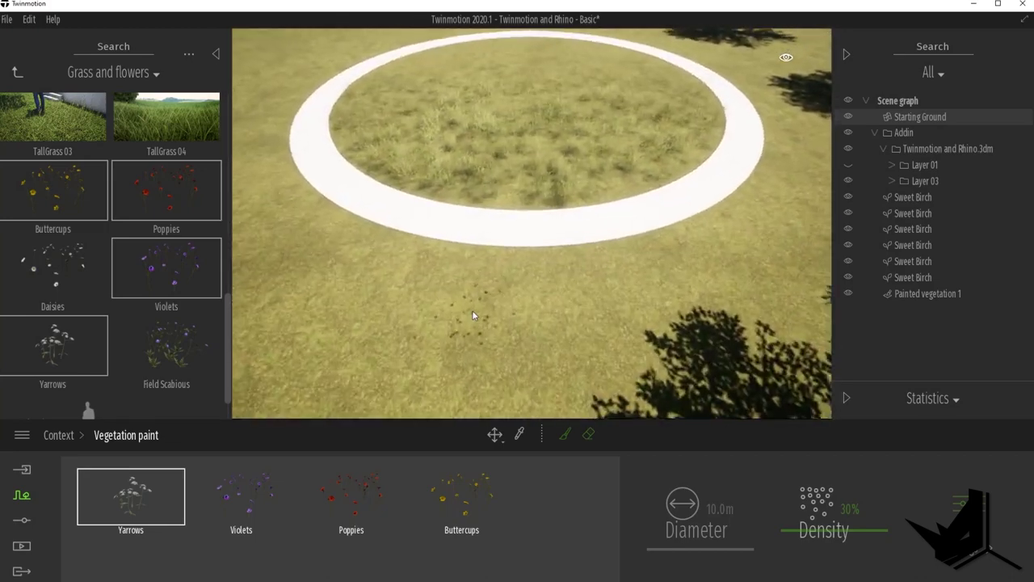
click(467, 317)
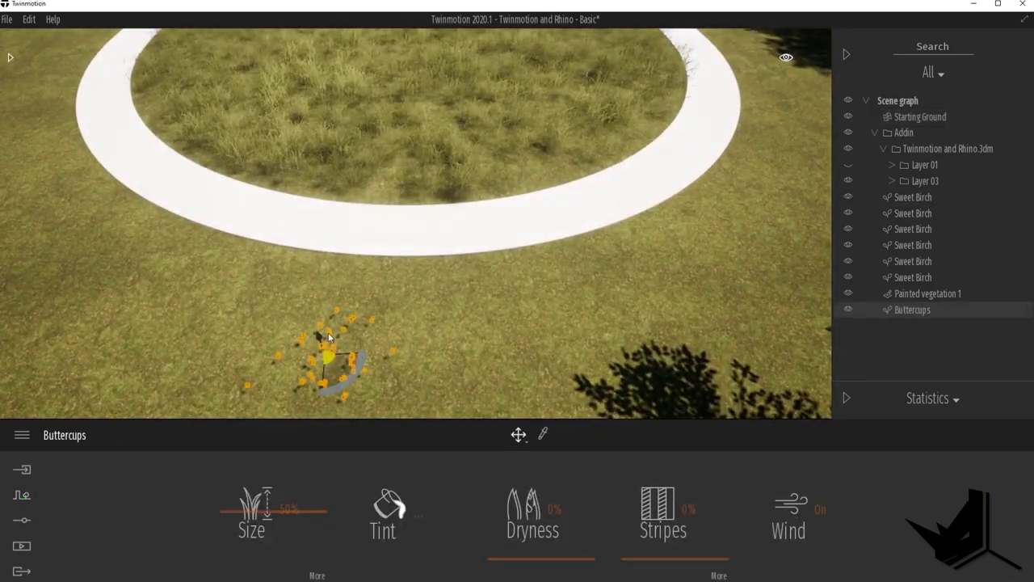
scroll(307, 378, up, 4)
middle_drag(306, 379, 352, 287)
scroll(353, 287, down, 4)
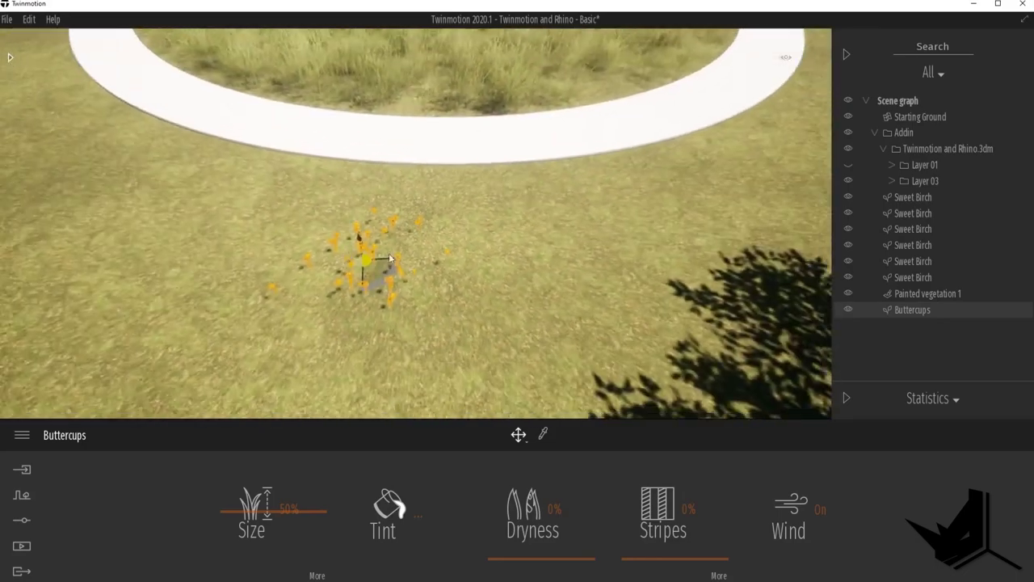
middle_drag(395, 258, 412, 272)
key(Delete)
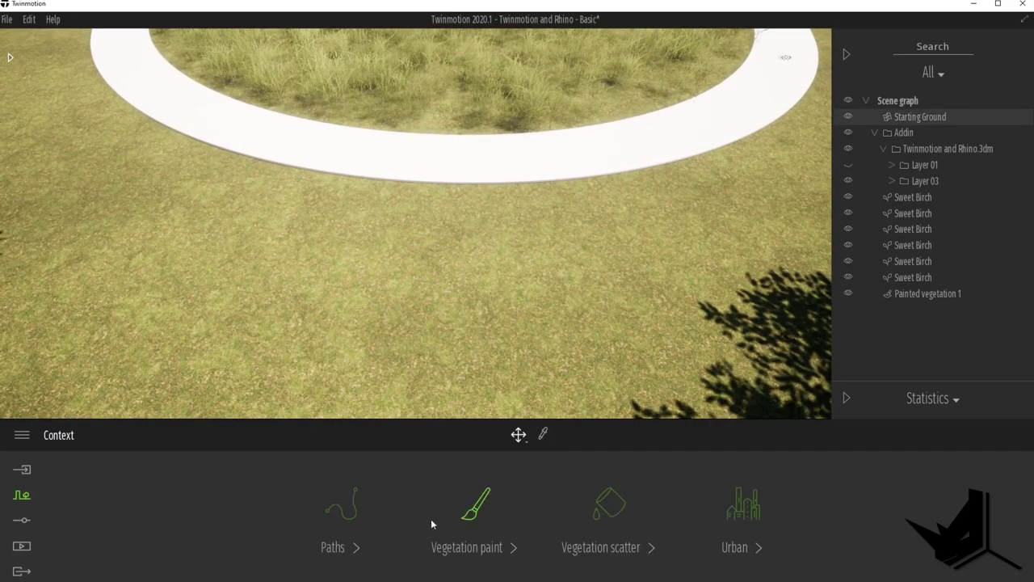
- Return to the vegetation paint set and select Yarrows, Violets, Poppies and Buttercups together
click(441, 521)
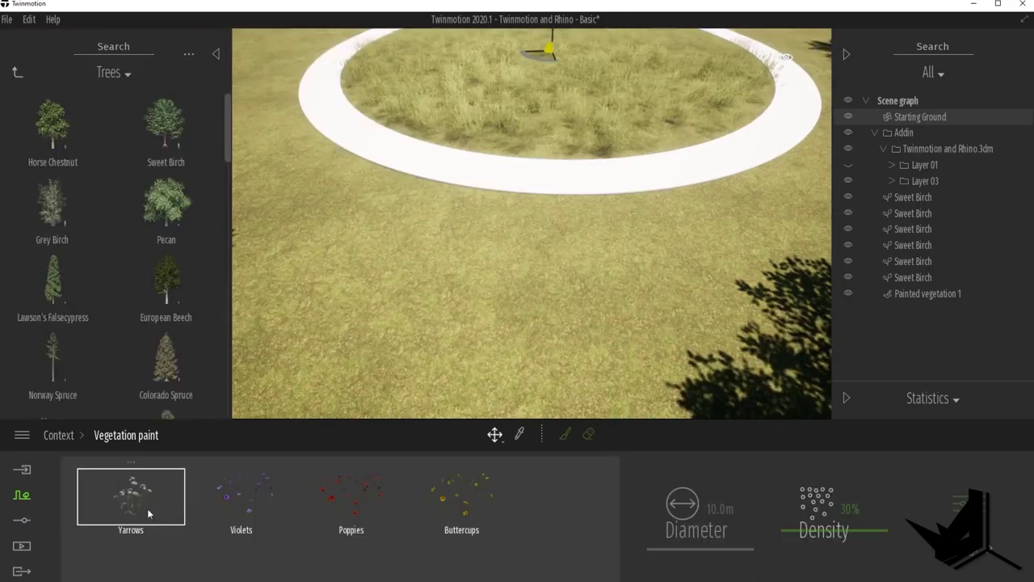
click(255, 494)
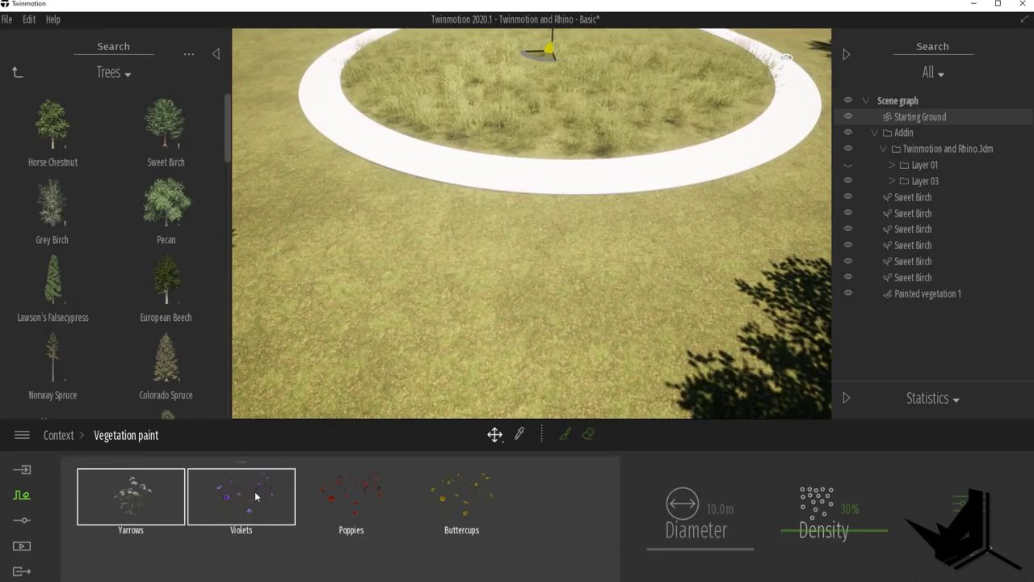
click(466, 506)
scroll(558, 247, down, 3)
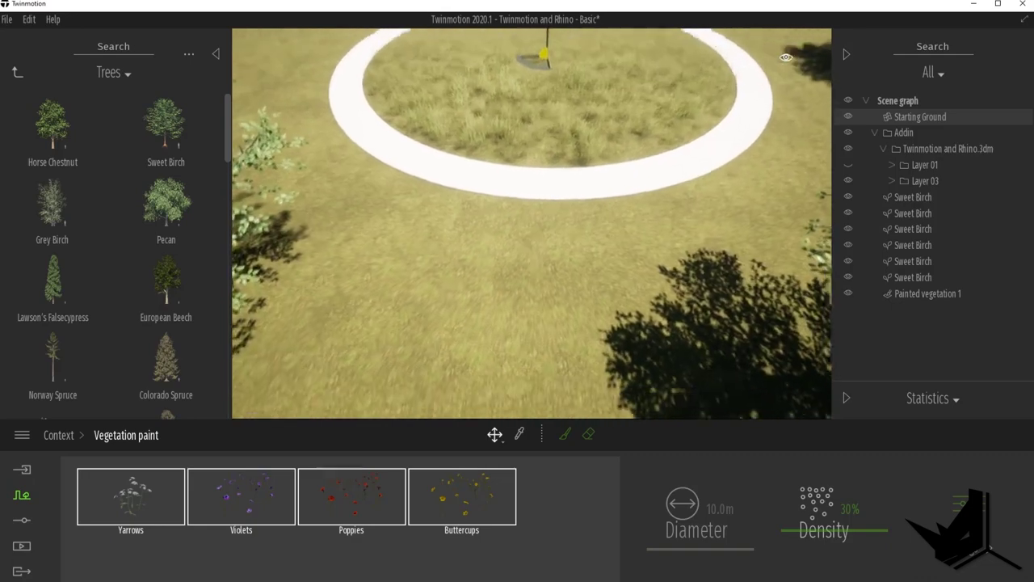
scroll(570, 205, down, 2)
shift+middle_drag(571, 206, 513, 202)
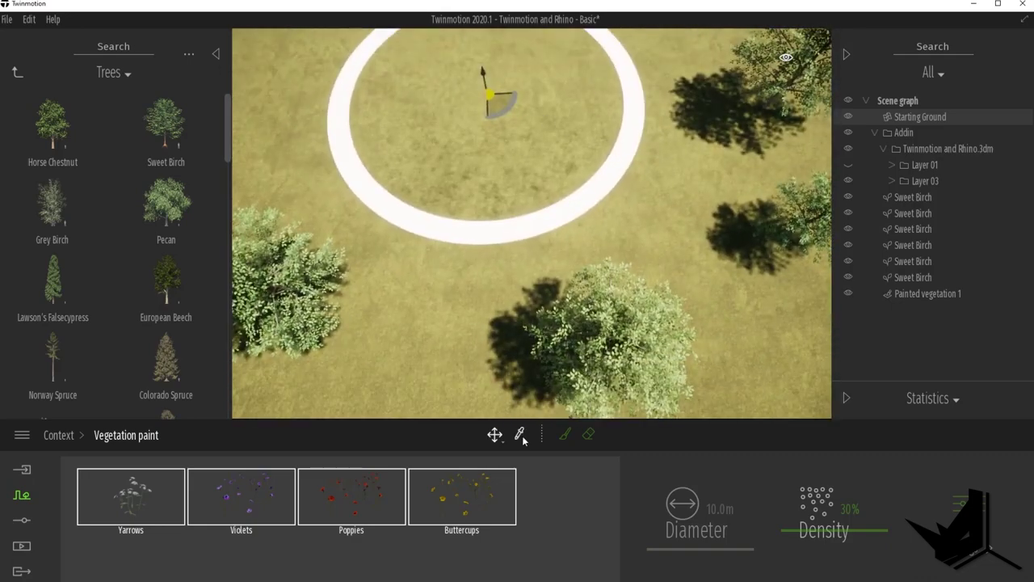
- Paint the four flowers over the ground around the white ring and trees with a 30 m brush
click(568, 436)
middle_drag(657, 193, 620, 213)
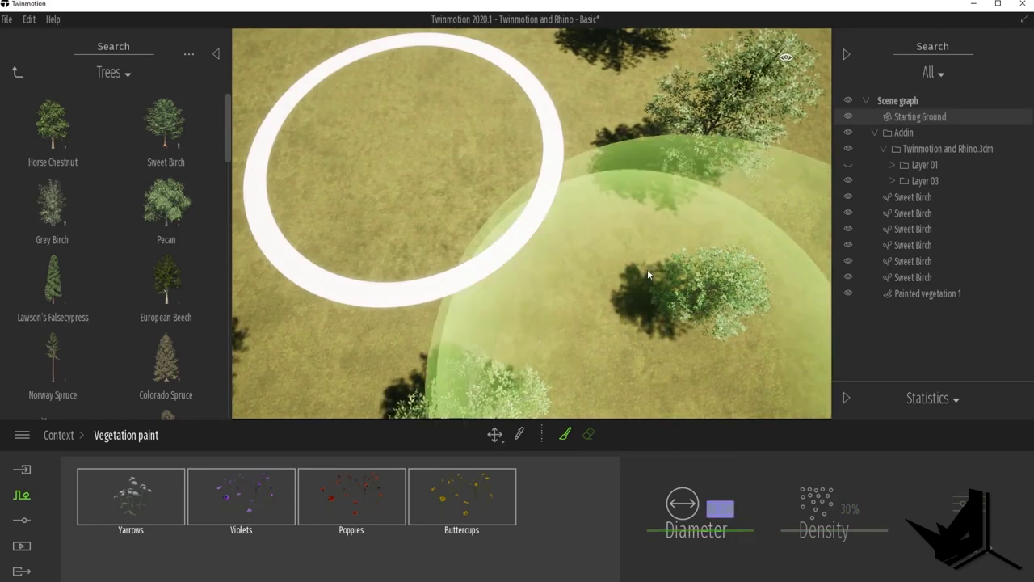
scroll(503, 251, down, 5)
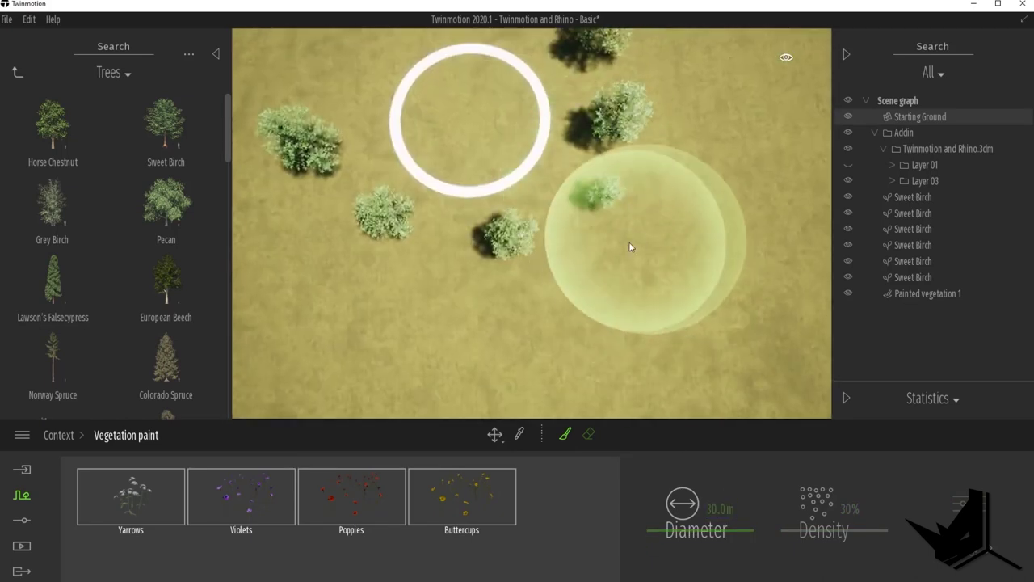
mouse_move(620, 249)
mouse_down()
mouse_move(595, 270)
mouse_move(478, 306)
mouse_move(396, 313)
mouse_move(301, 258)
mouse_up()
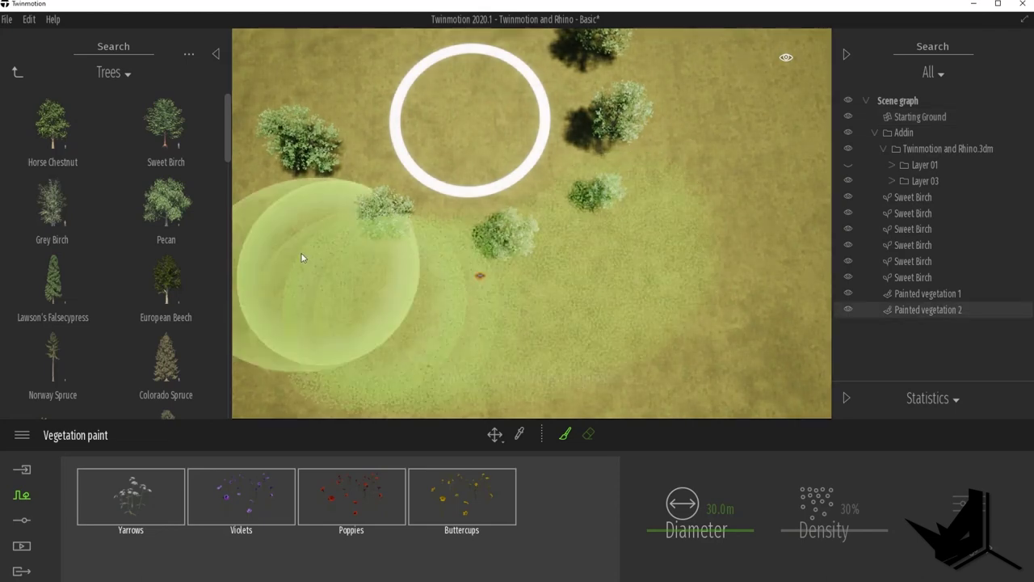
middle_drag(642, 139, 611, 224)
scroll(611, 224, down, 2)
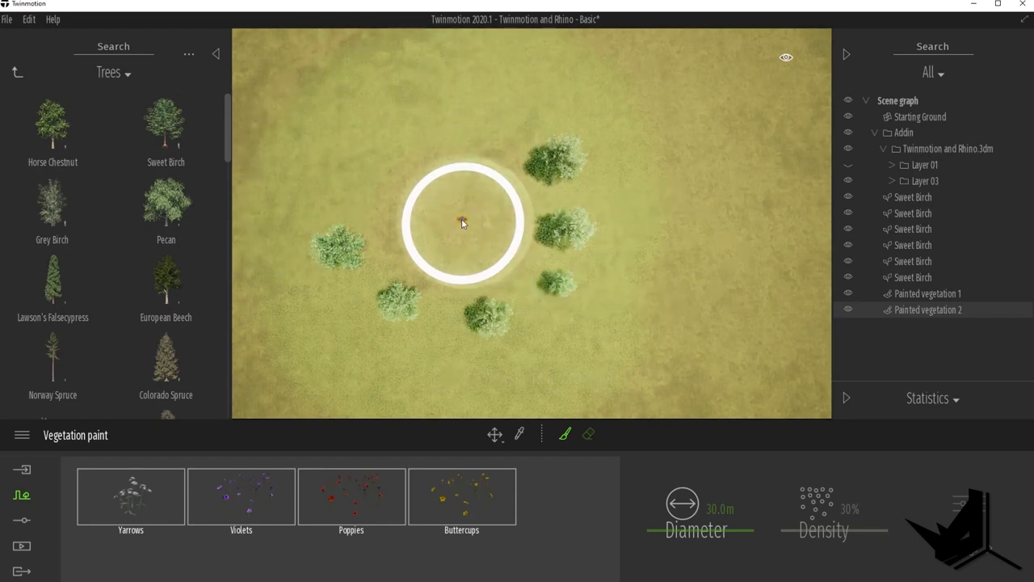
- Set the brush diameter to 15 m and paint flowers close to the white ring and inside it
click(720, 509)
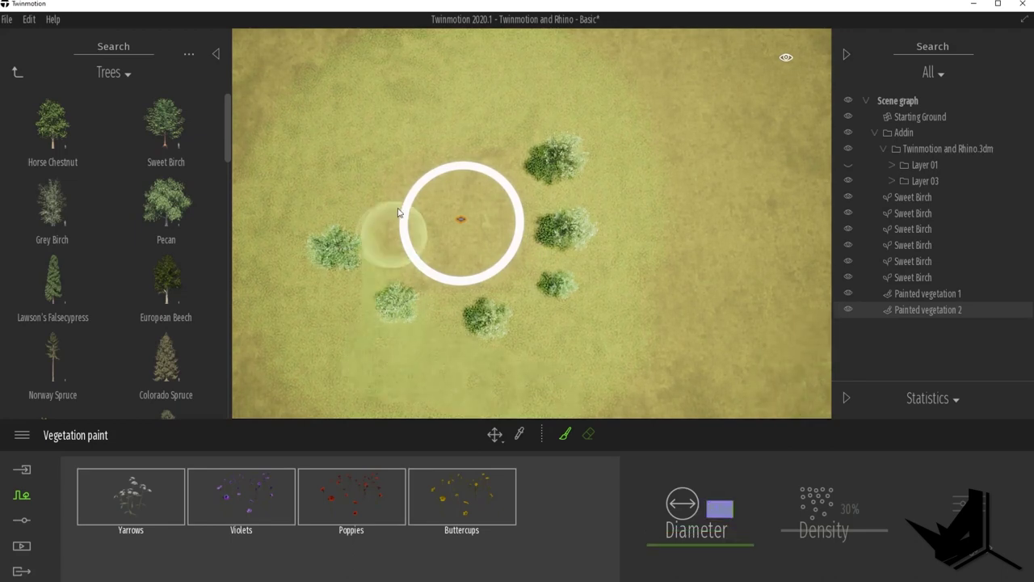
middle_drag(508, 194, 558, 239)
scroll(520, 268, up, 2)
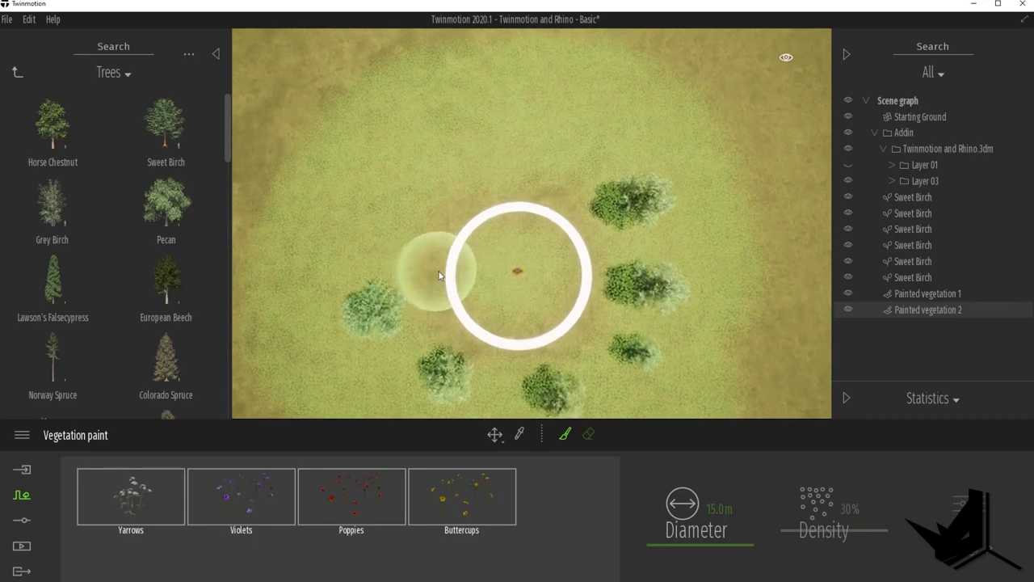
scroll(483, 344, up, 1)
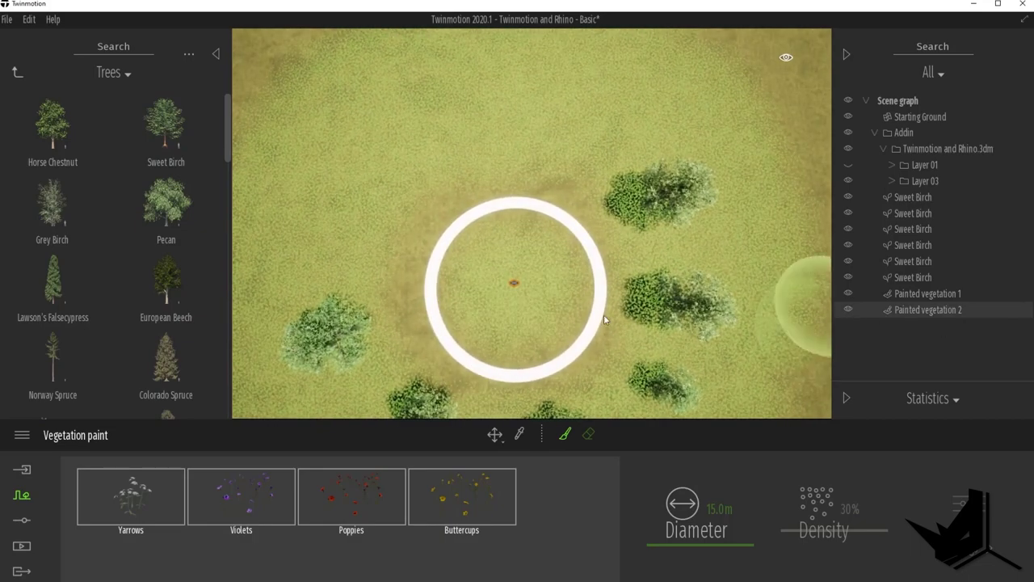
key(Escape)
- Examine the painted flower field around the white ring from close up and from a distance
right_drag(603, 314, 551, 284)
mouse_move(551, 323)
middle_down()
mouse_move(541, 289)
mouse_move(584, 124)
mouse_move(552, 325)
middle_up()
scroll(552, 328, up, 3)
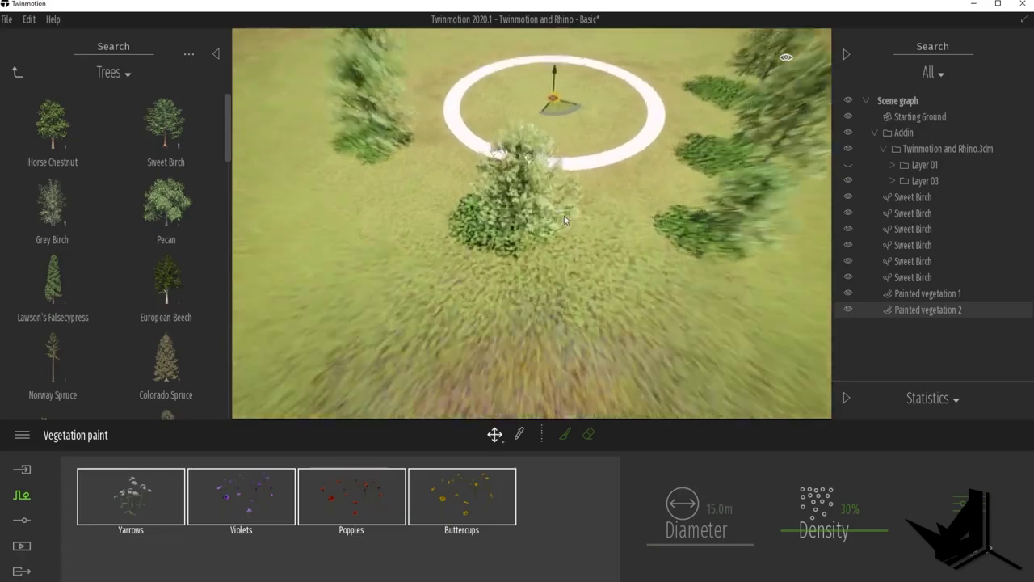
scroll(565, 219, up, 4)
mouse_move(565, 220)
right_down()
mouse_move(592, 236)
mouse_move(589, 222)
right_up()
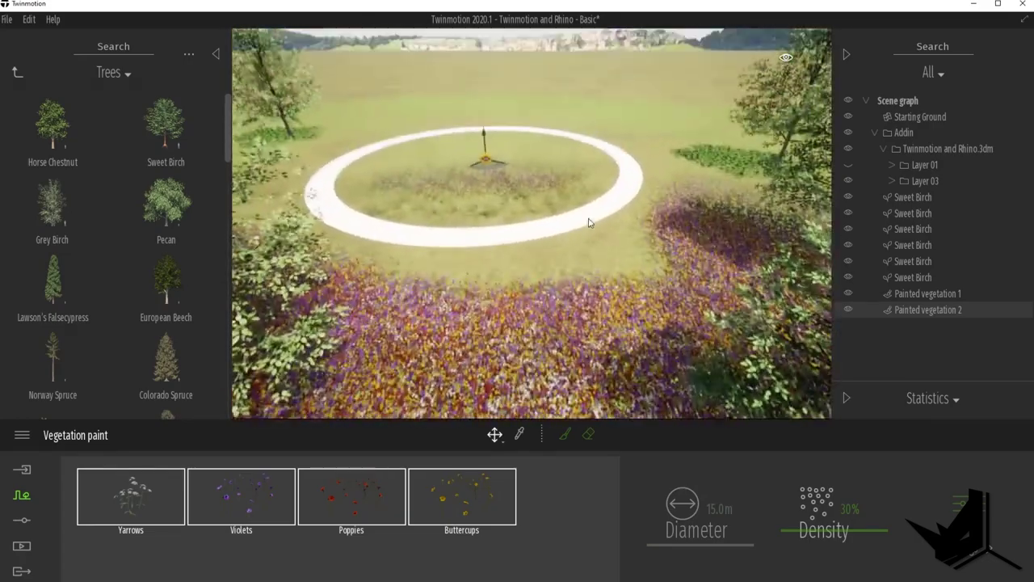
middle_drag(631, 379, 600, 323)
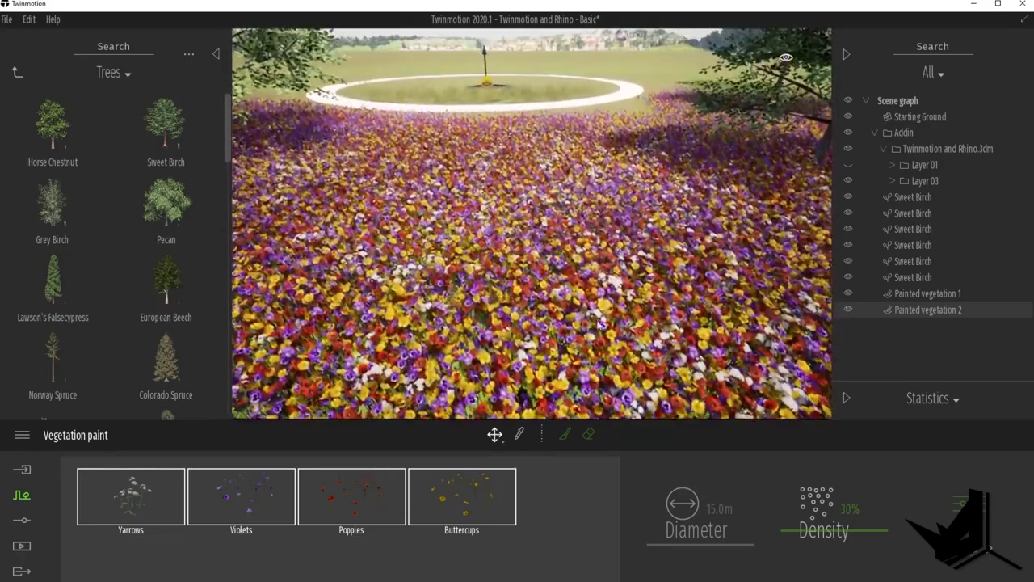
scroll(600, 323, up, 4)
middle_drag(604, 146, 611, 209)
scroll(611, 209, down, 2)
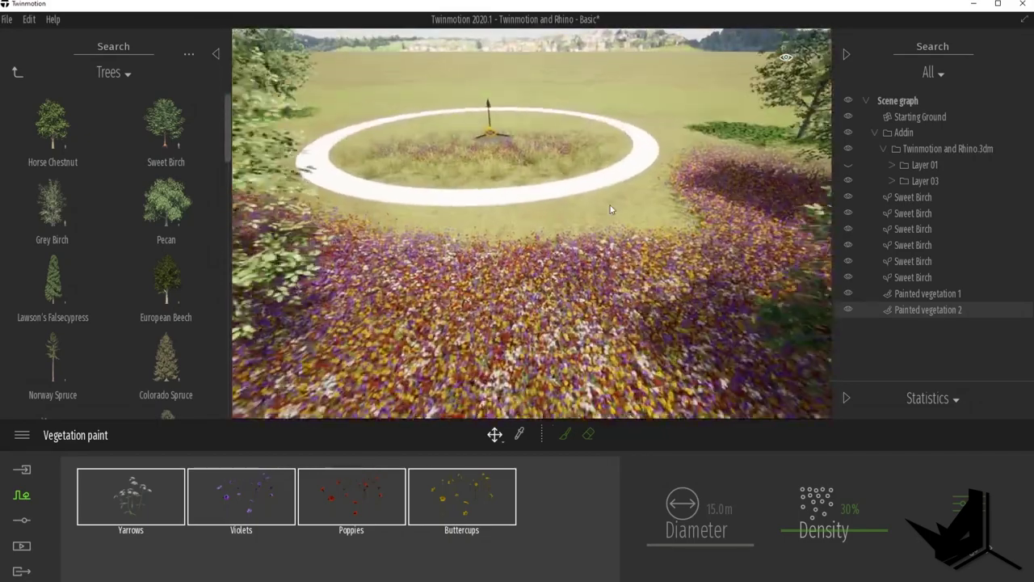
scroll(611, 210, down, 3)
middle_drag(495, 161, 521, 242)
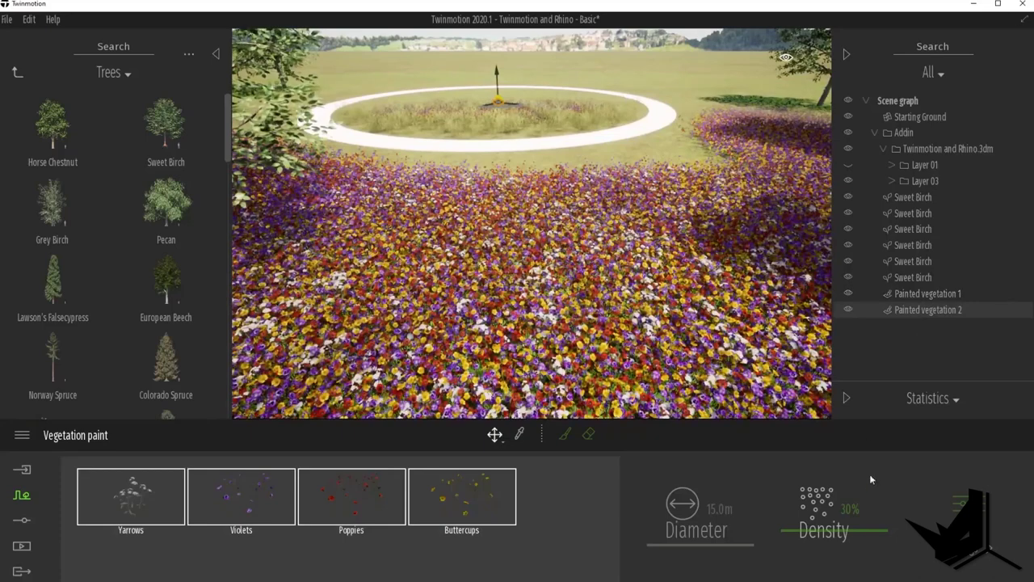
- Set the density of all four painted flowers to 2% and check the coverage up close
scroll(639, 226, up, 3)
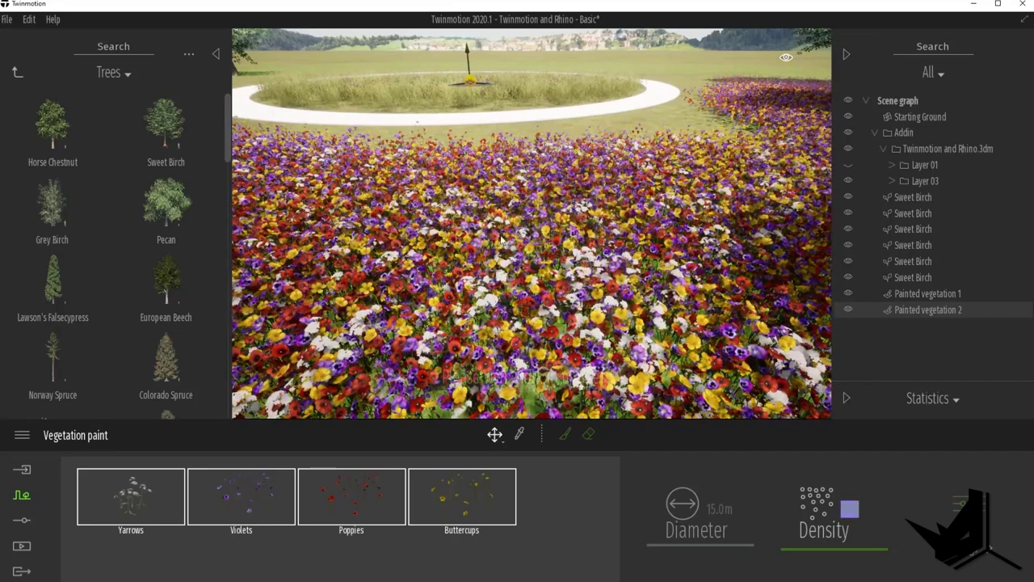
middle_drag(510, 242, 557, 245)
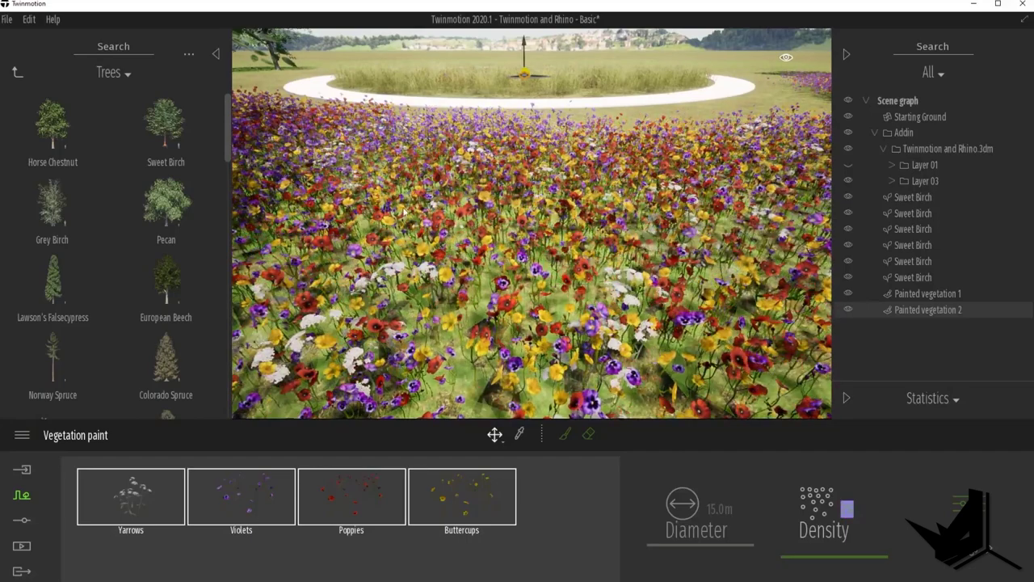
middle_drag(558, 262, 575, 285)
middle_drag(544, 117, 578, 208)
scroll(578, 208, up, 3)
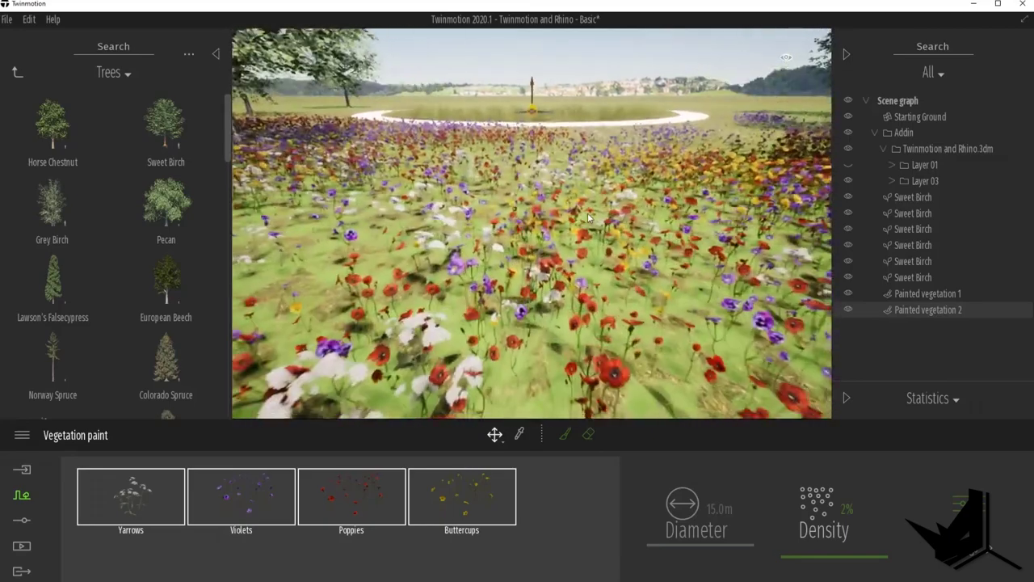
- Set the density of all four painted flowers to 1%
click(848, 510)
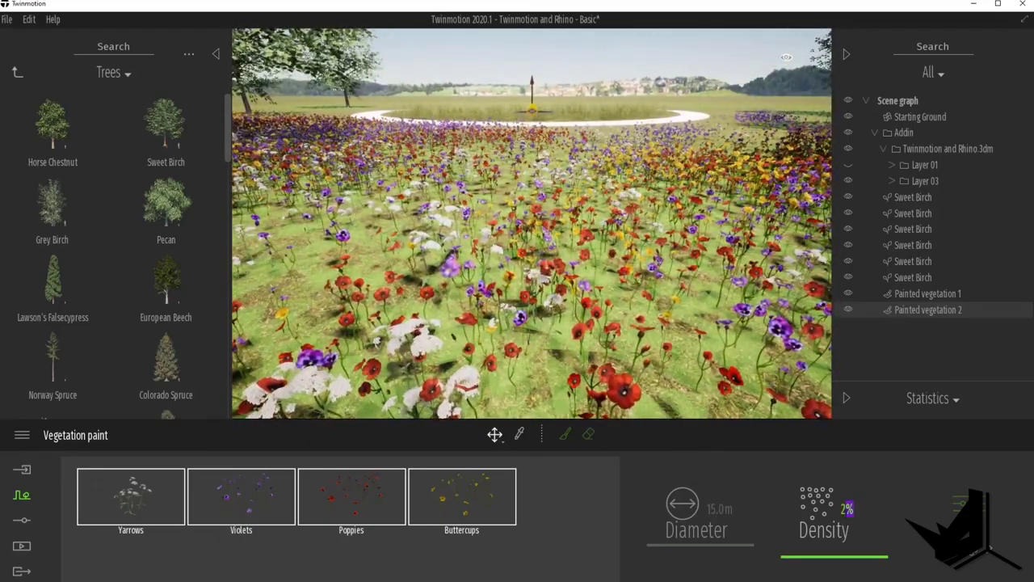
text(1)
key(Return)
middle_drag(701, 185, 715, 250)
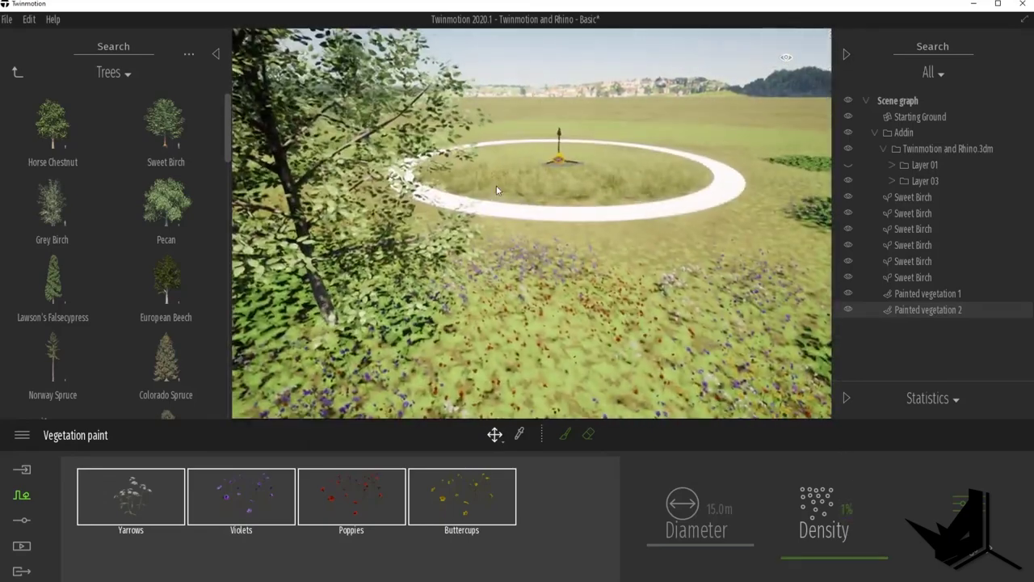
- Select only the Buttercups and examine the flowers among the tall grass inside the ring
click(462, 496)
middle_drag(526, 130, 514, 161)
scroll(485, 242, down, 3)
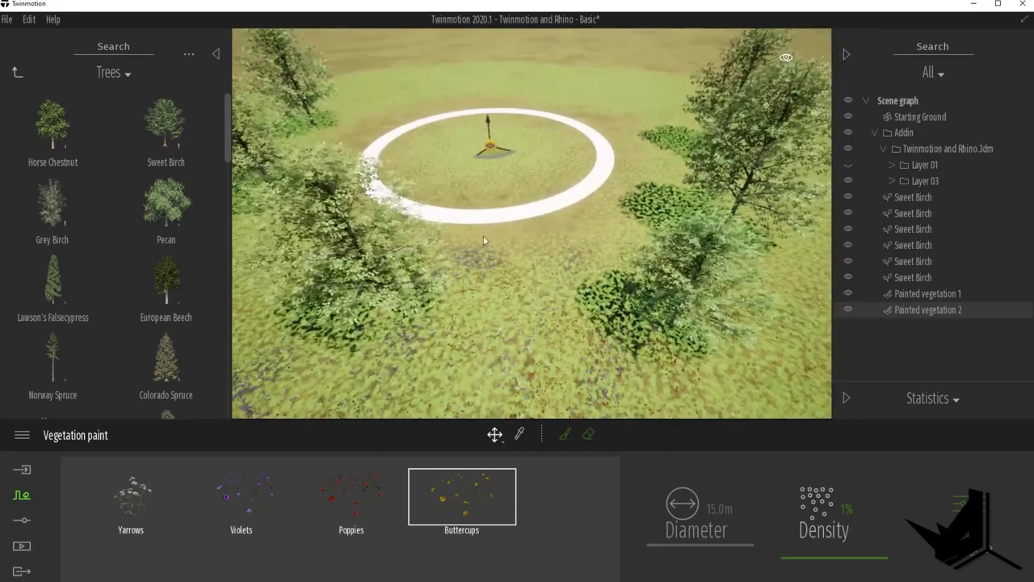
middle_drag(485, 243, 435, 226)
right_drag(435, 227, 382, 251)
mouse_move(382, 251)
shift+middle_down()
mouse_move(573, 150)
mouse_move(525, 89)
mouse_move(579, 261)
shift+middle_up()
scroll(525, 360, up, 8)
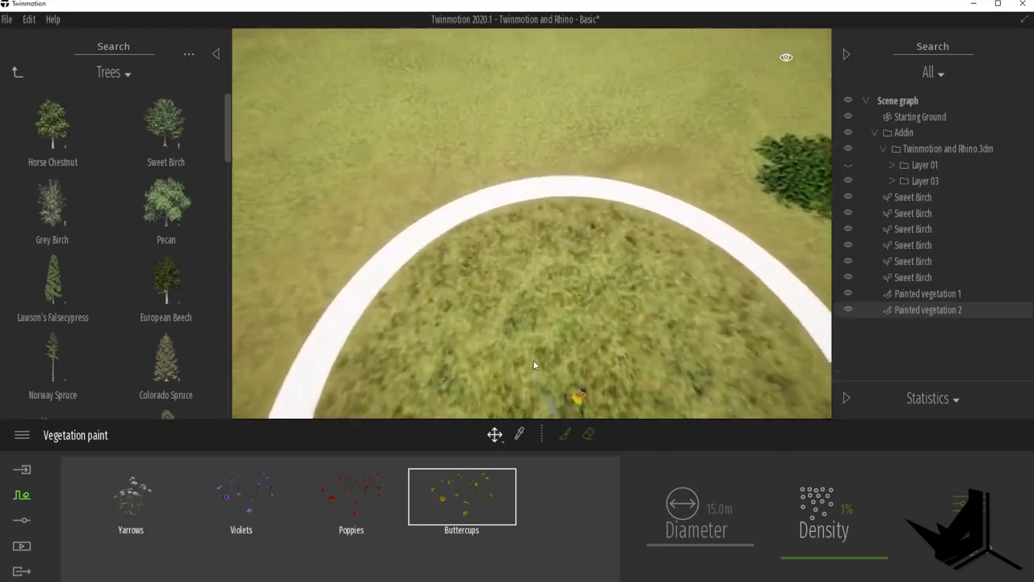
scroll(541, 349, up, 4)
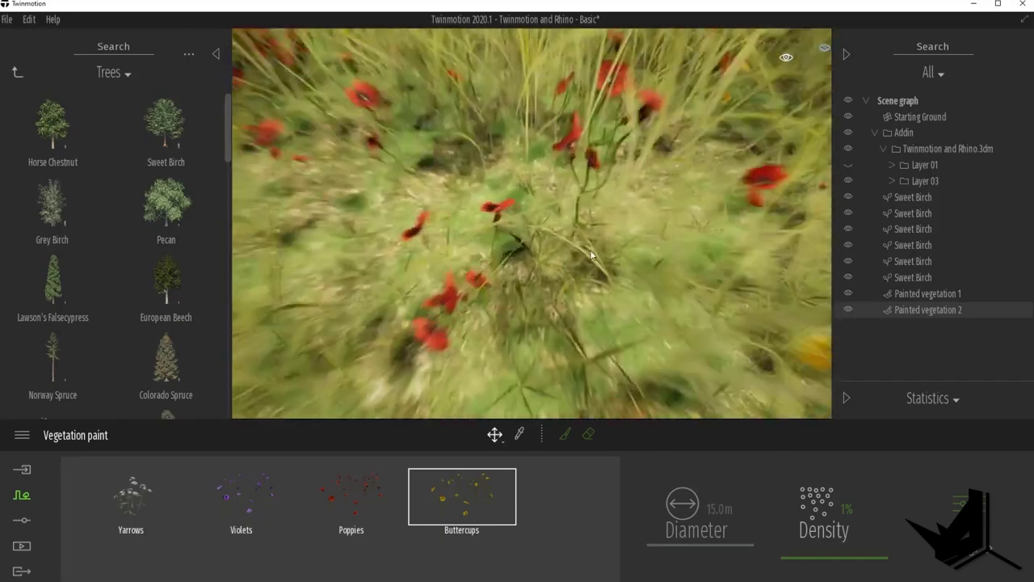
- Make the hidden Layer 01 of the imported Rhino model visible in the scene graph
scroll(591, 257, down, 8)
scroll(615, 326, down, 6)
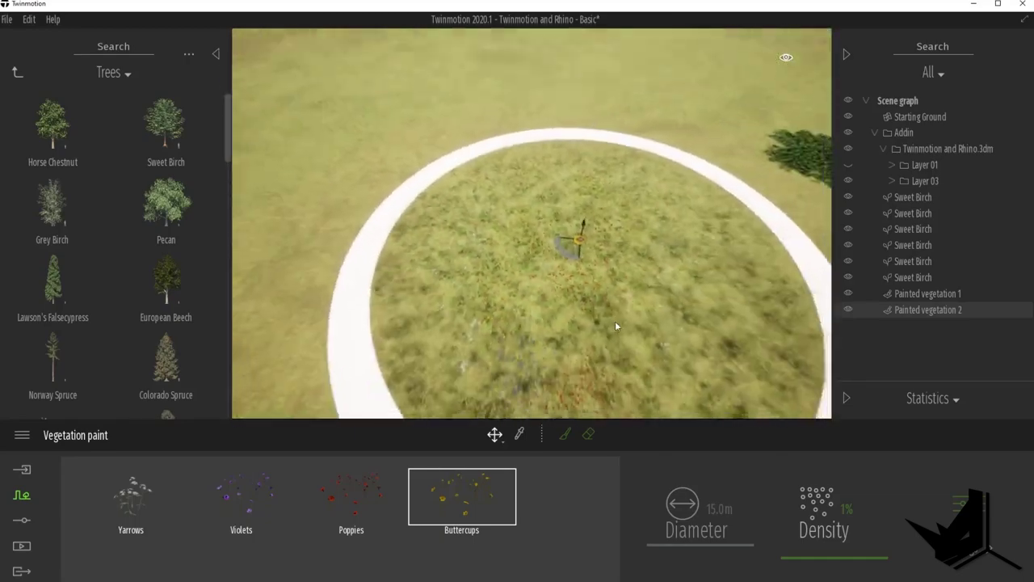
scroll(701, 374, up, 4)
scroll(702, 374, down, 8)
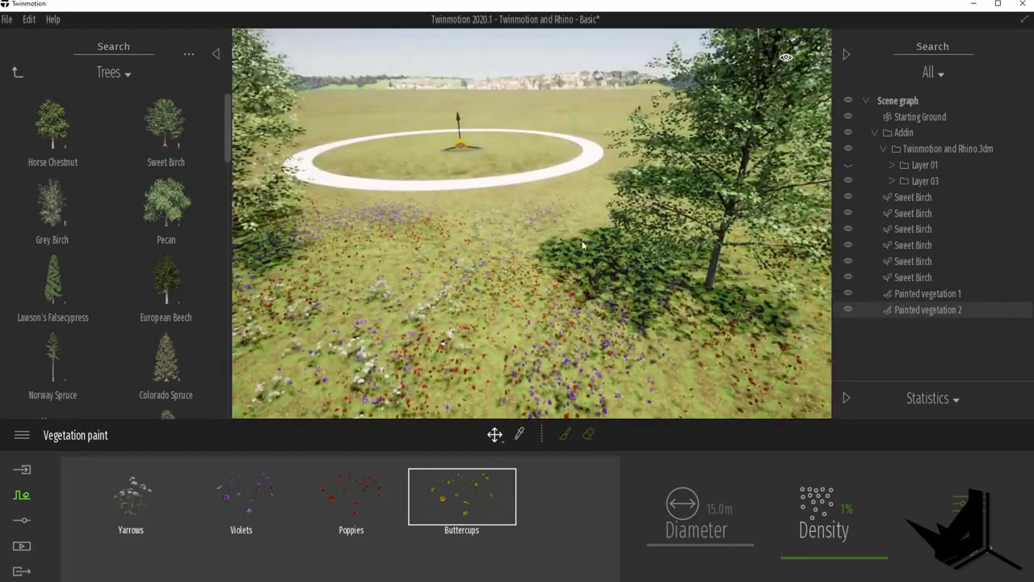
middle_drag(583, 245, 703, 380)
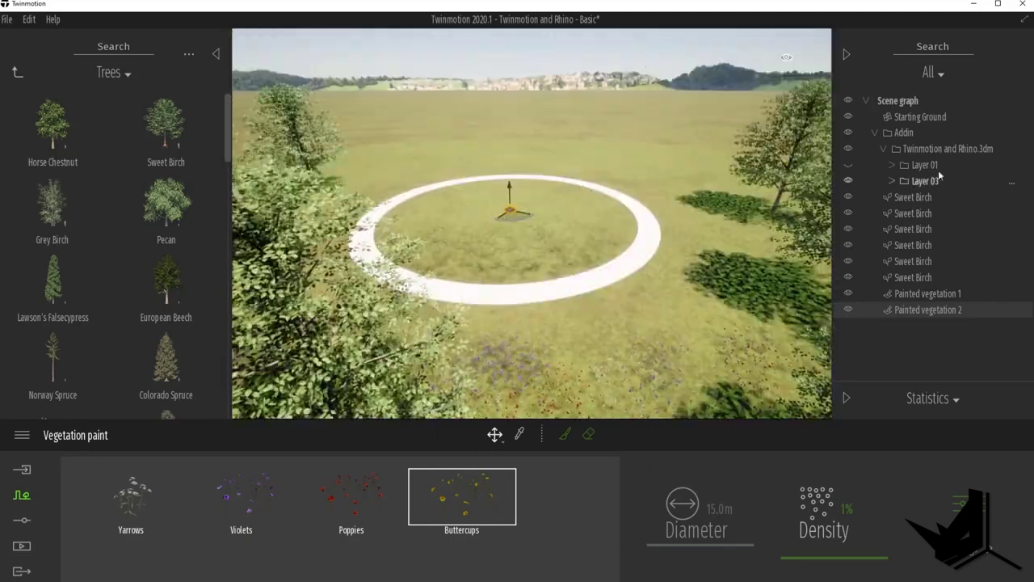
click(848, 165)
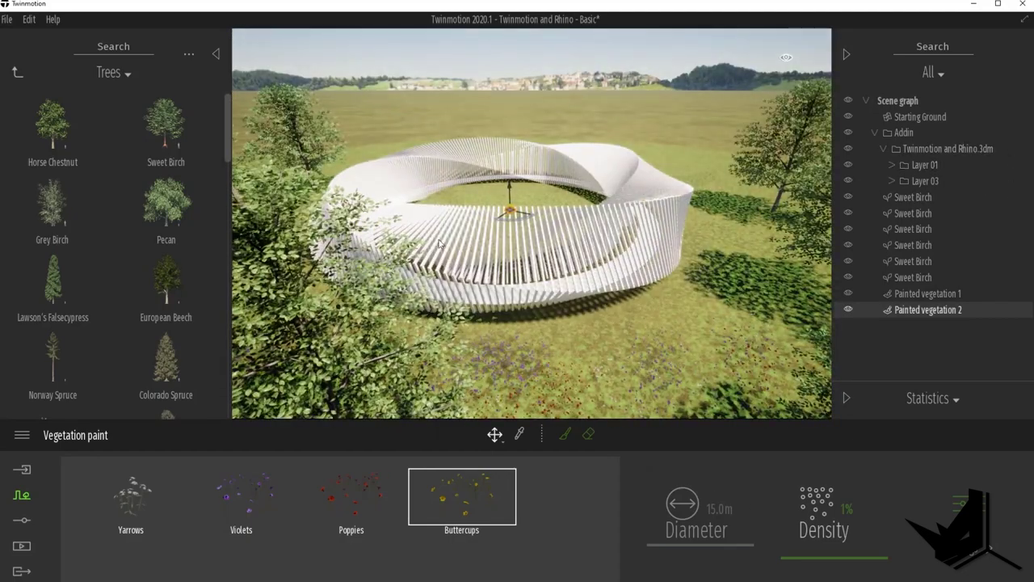
- Examine the pavilion together with the surrounding trees and painted flowers from several viewpoints
key(s)
right_drag(439, 242, 517, 266)
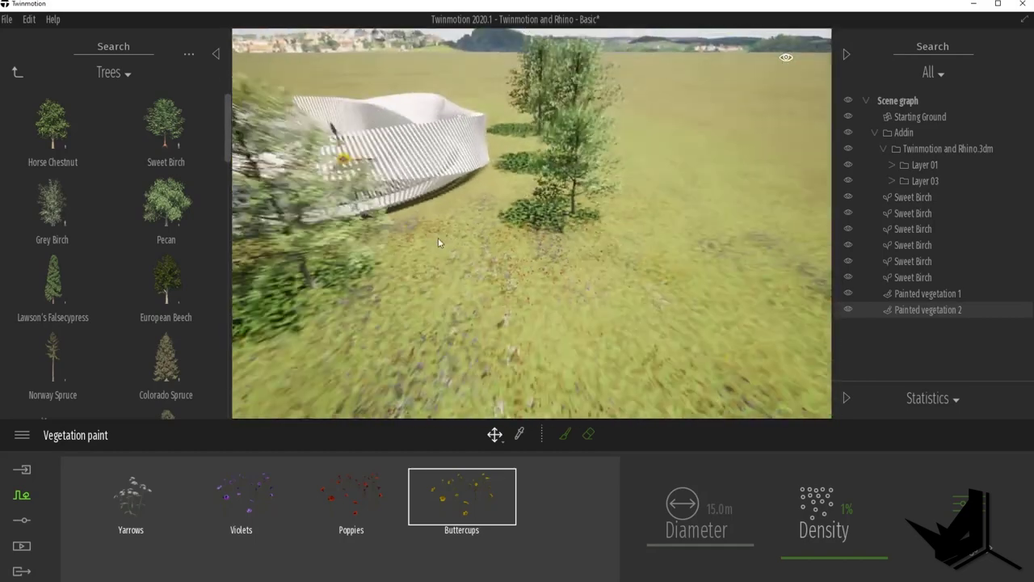
key(s)
mouse_move(439, 242)
right_down()
mouse_move(429, 262)
mouse_move(396, 279)
mouse_move(343, 276)
right_up()
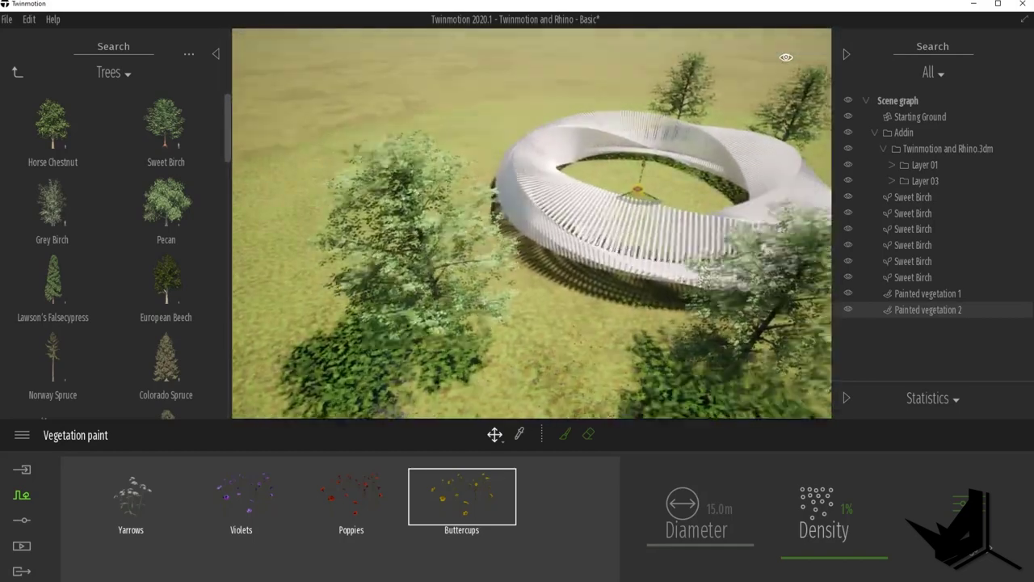
key(d)
key(d)
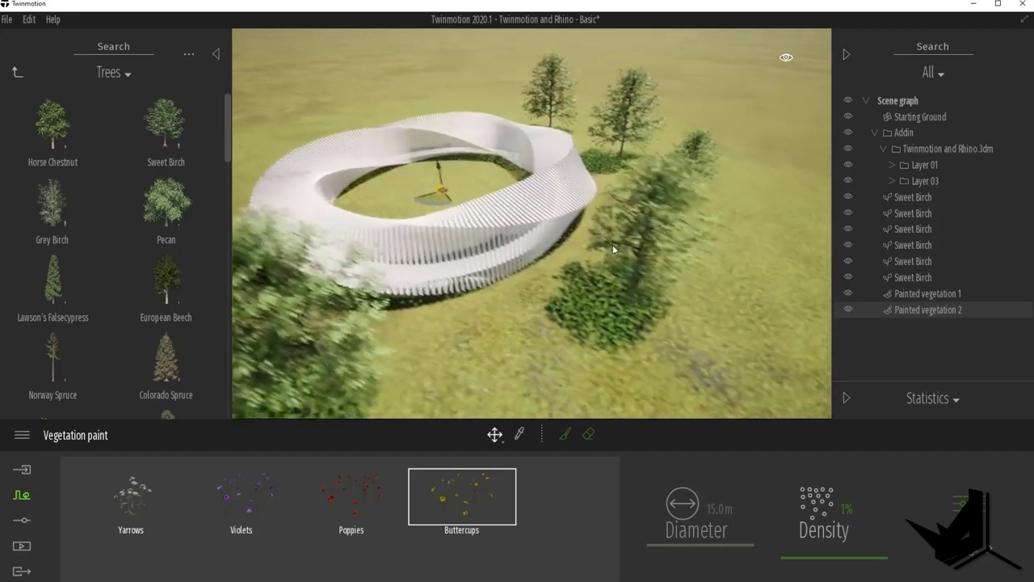
- Deselect the painted flower vegetation and browse the Trees library for further species
scroll(43, 237, down, 2)
mouse_move(43, 236)
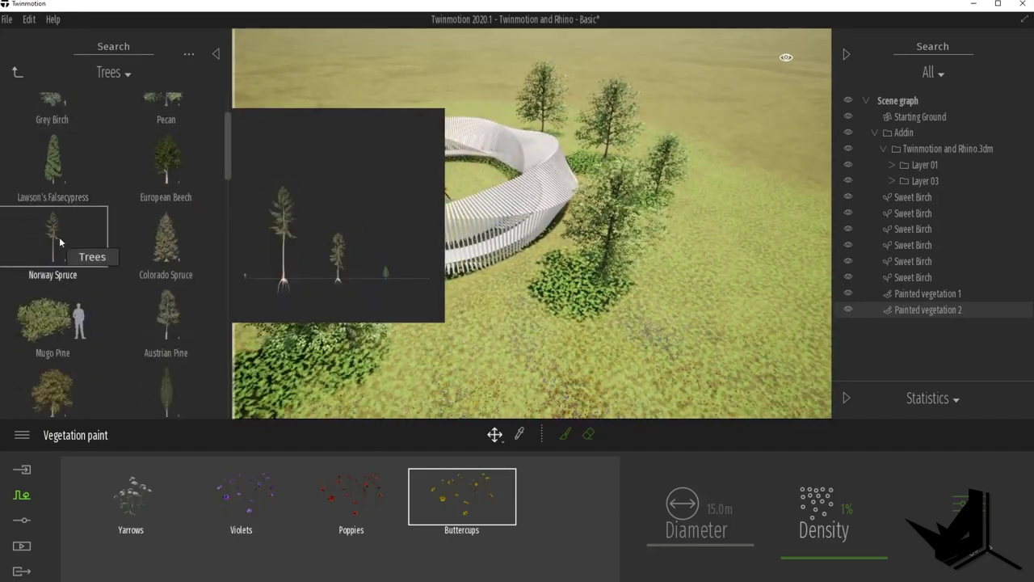
click(853, 372)
scroll(73, 323, down, 3)
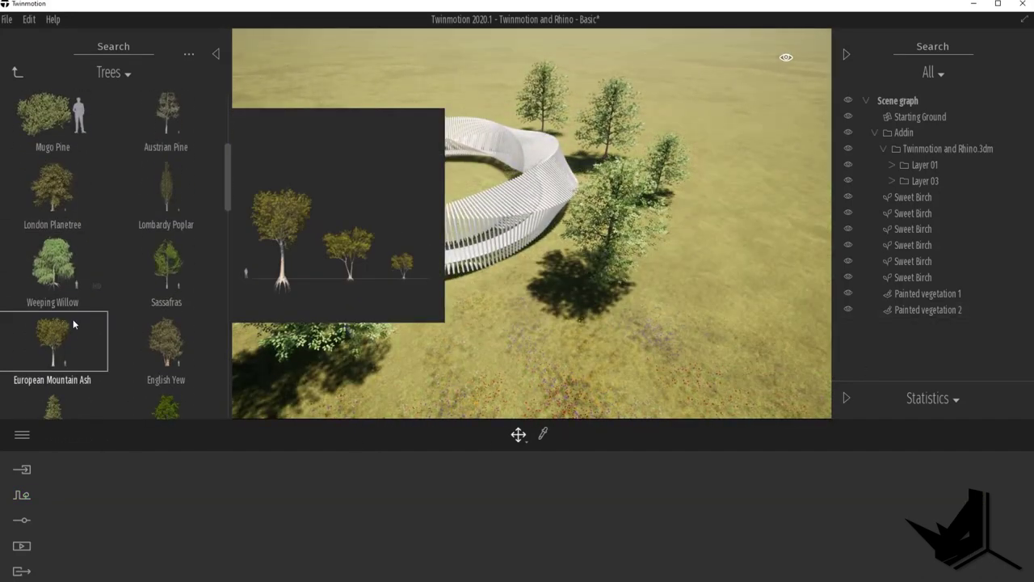
mouse_move(107, 333)
scroll(154, 340, down, 3)
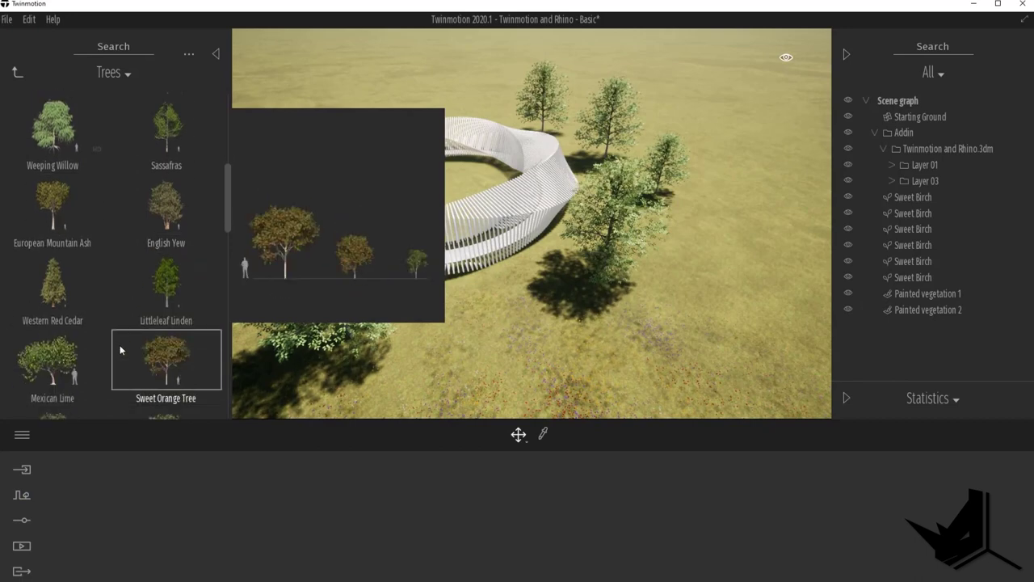
scroll(116, 345, up, 3)
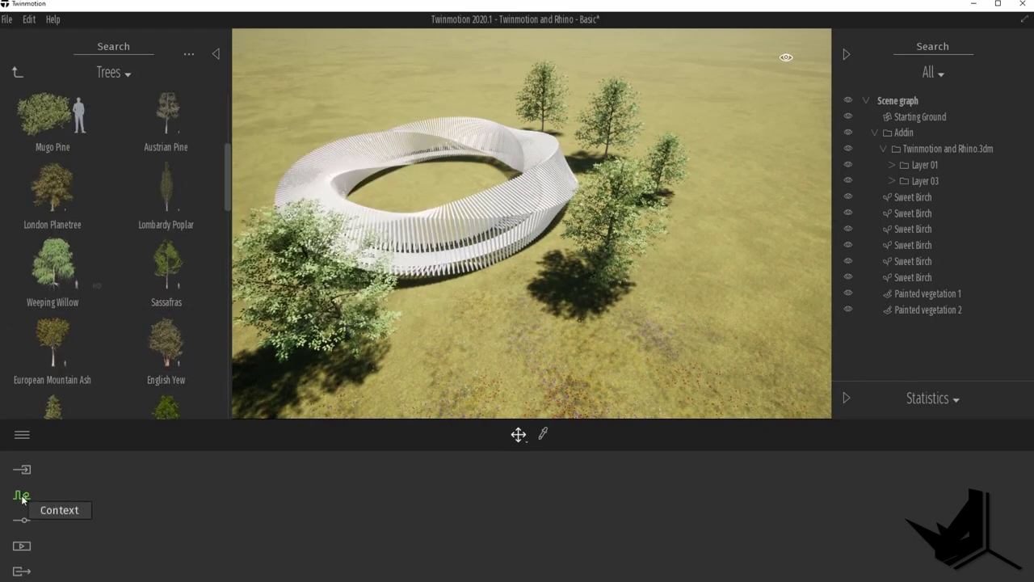
- Start a new vegetation paint set containing the Grey Birch and Pecan trees
click(23, 522)
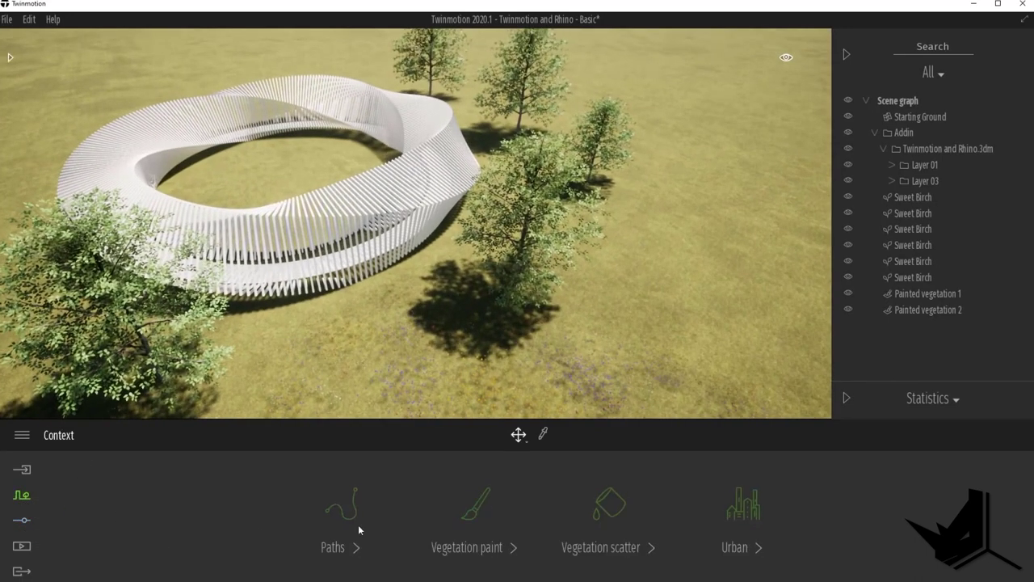
click(475, 505)
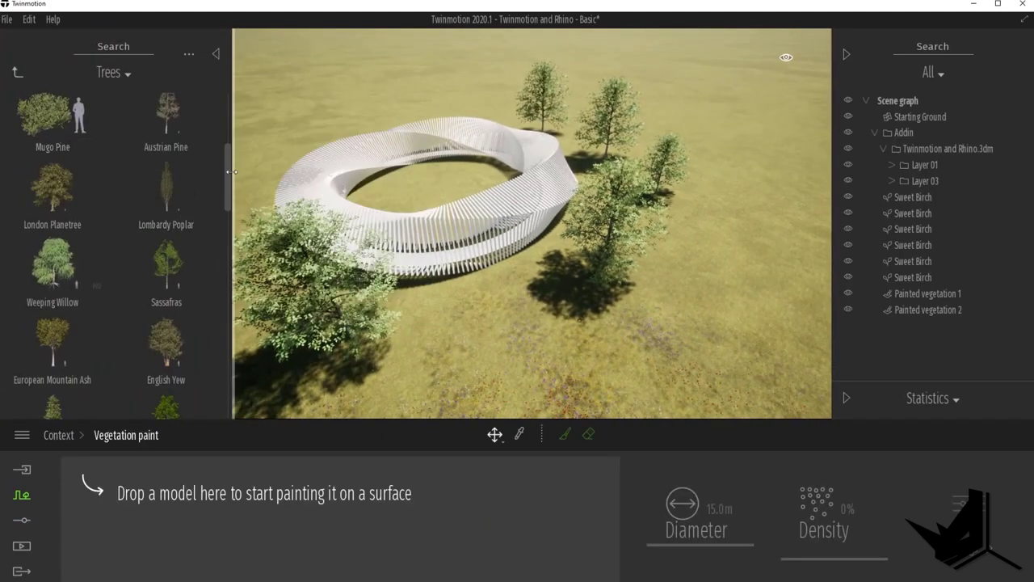
drag(227, 176, 226, 110)
mouse_move(66, 150)
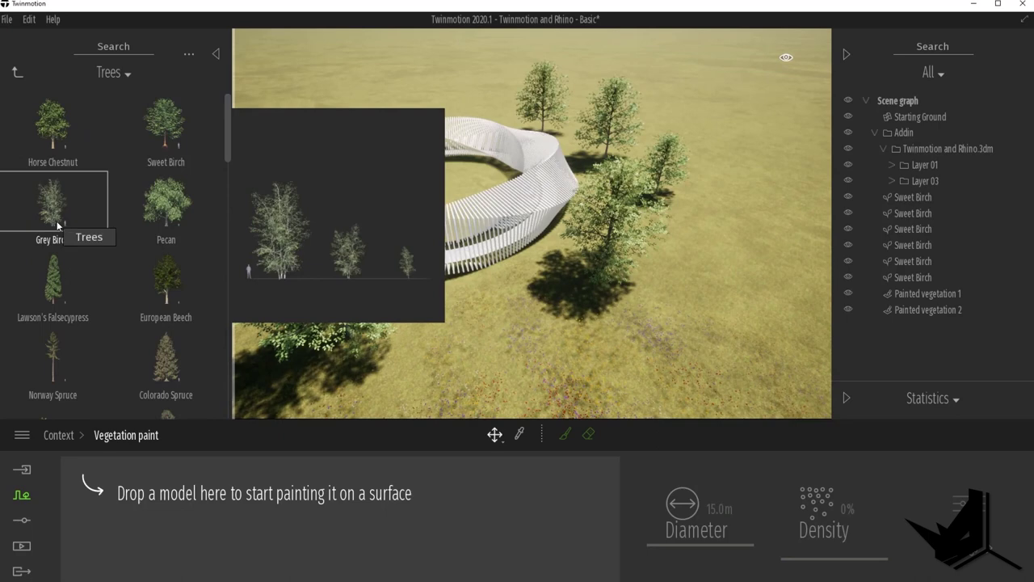
mouse_move(57, 225)
mouse_down()
mouse_move(194, 494)
mouse_move(218, 505)
mouse_up()
mouse_move(176, 196)
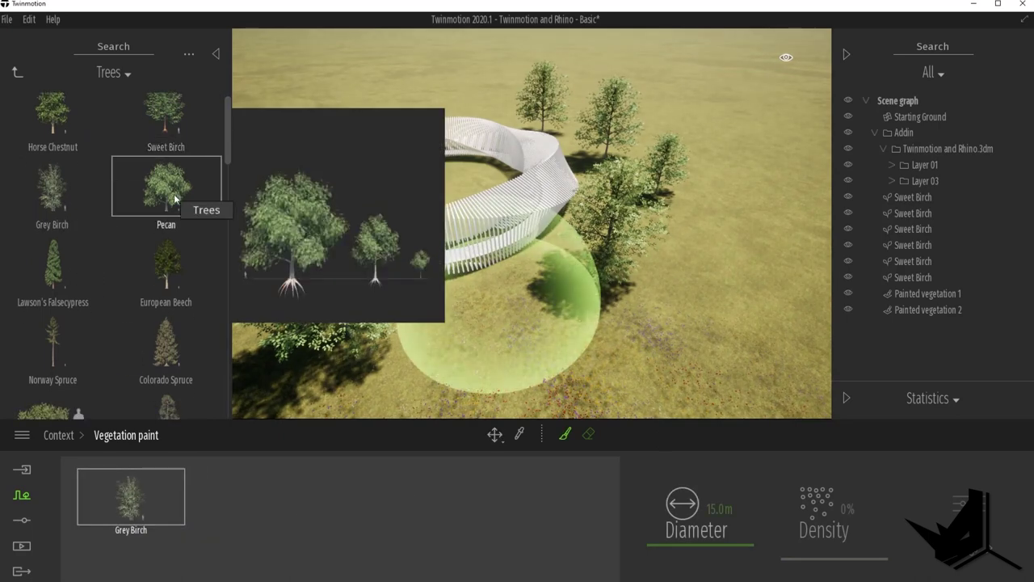
drag(176, 198, 263, 506)
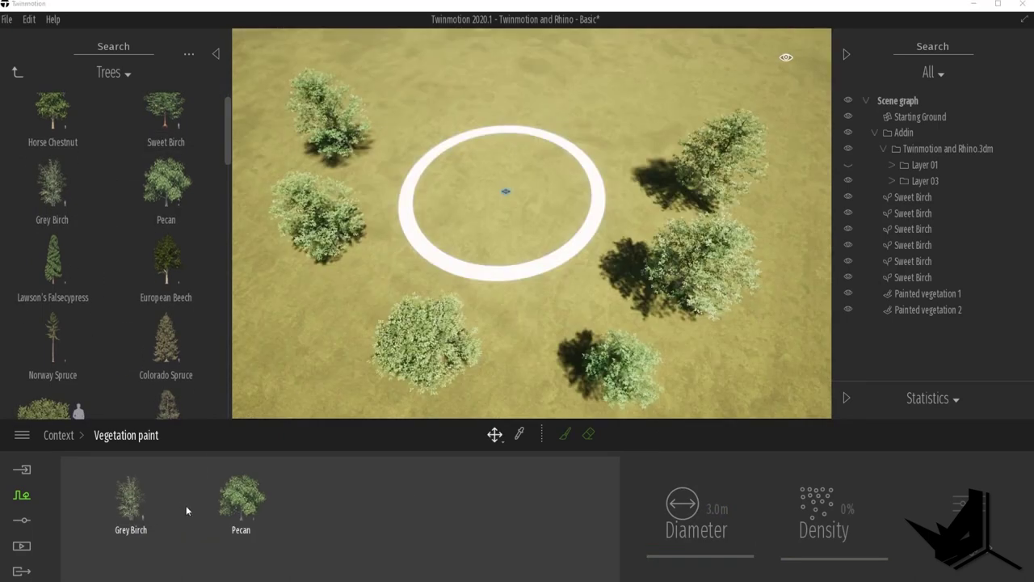
- Paint Grey Birch and Pecan trees on the ground behind the white ring using a 15 m brush diameter
click(253, 518)
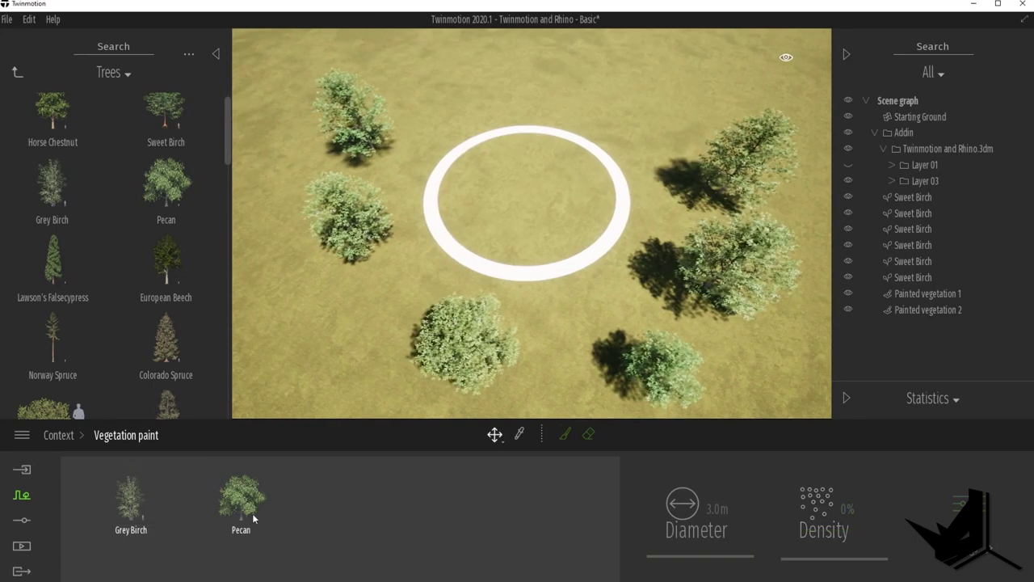
mouse_move(618, 234)
middle_down()
mouse_move(524, 192)
mouse_move(602, 359)
middle_up()
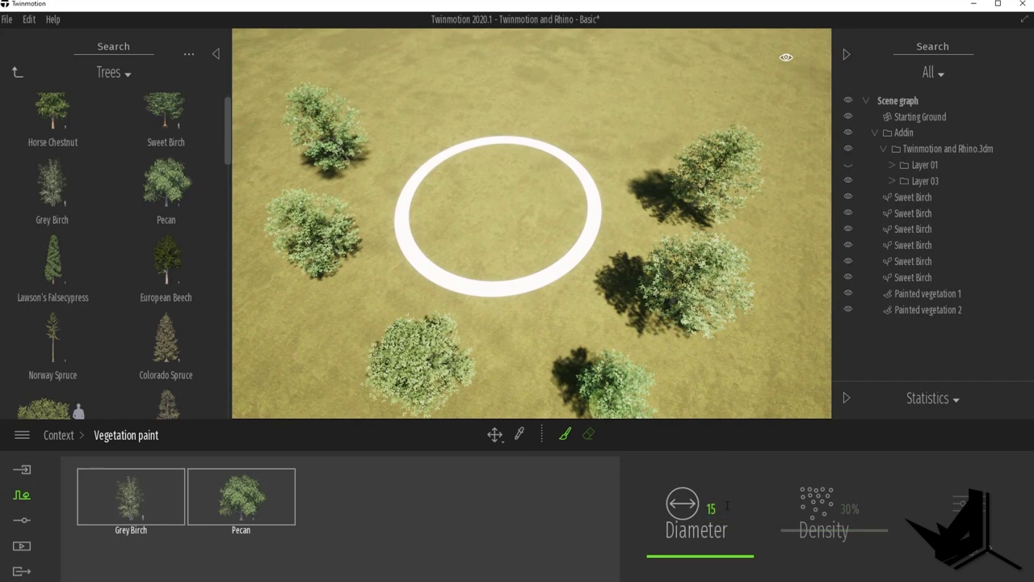
middle_drag(619, 122, 622, 212)
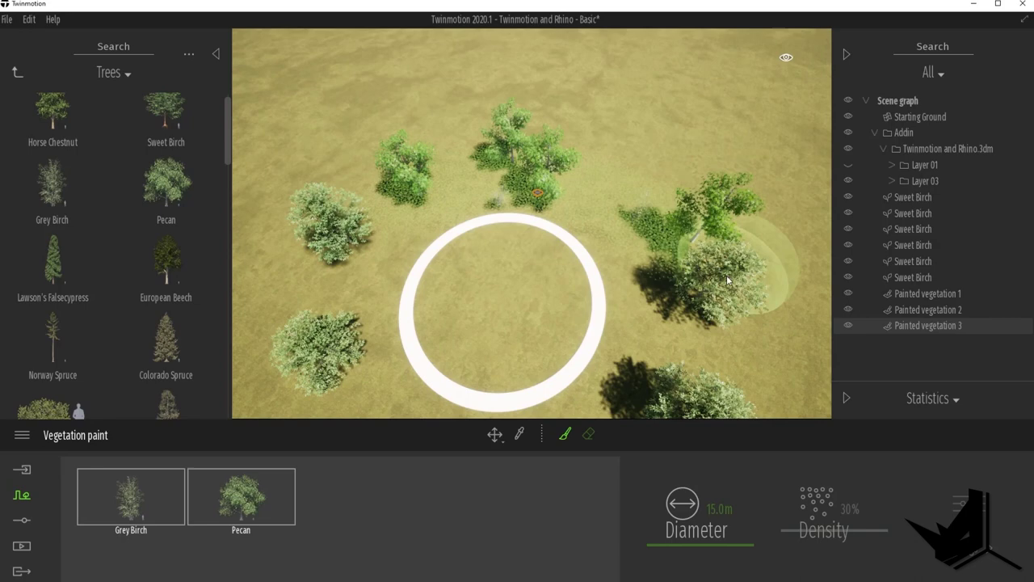
middle_drag(507, 303, 510, 218)
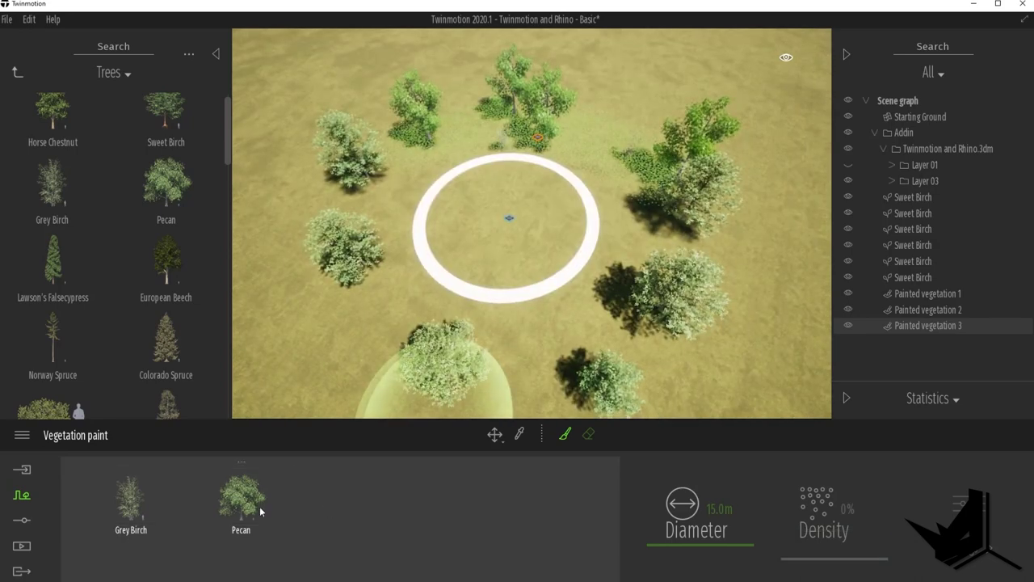
- Paint a stroke of Grey Birch and Pecan trees on the ground in front of the ring
scroll(417, 302, up, 3)
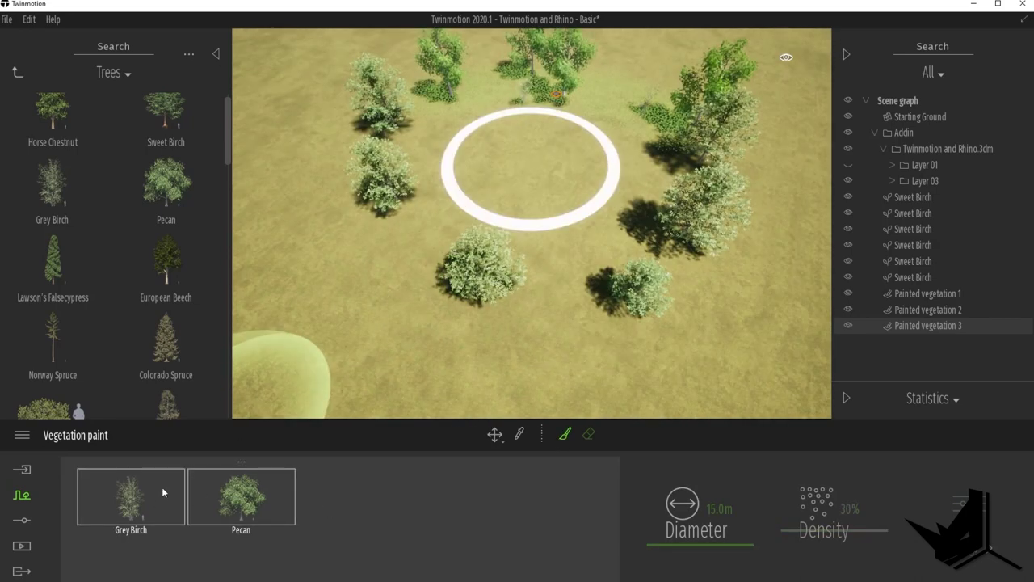
drag(390, 294, 488, 306)
middle_drag(743, 286, 665, 286)
middle_drag(594, 367, 639, 282)
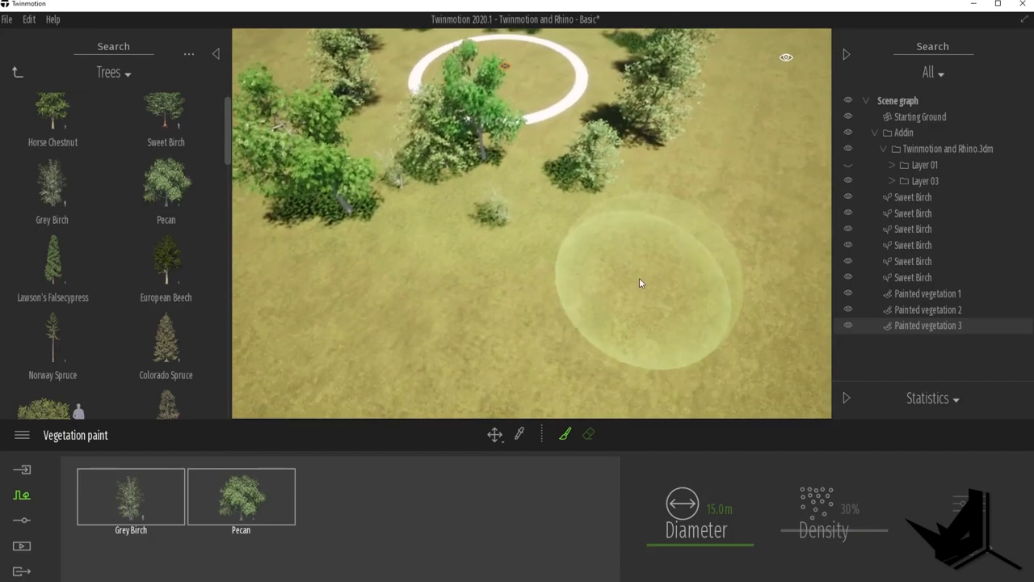
scroll(500, 121, up, 3)
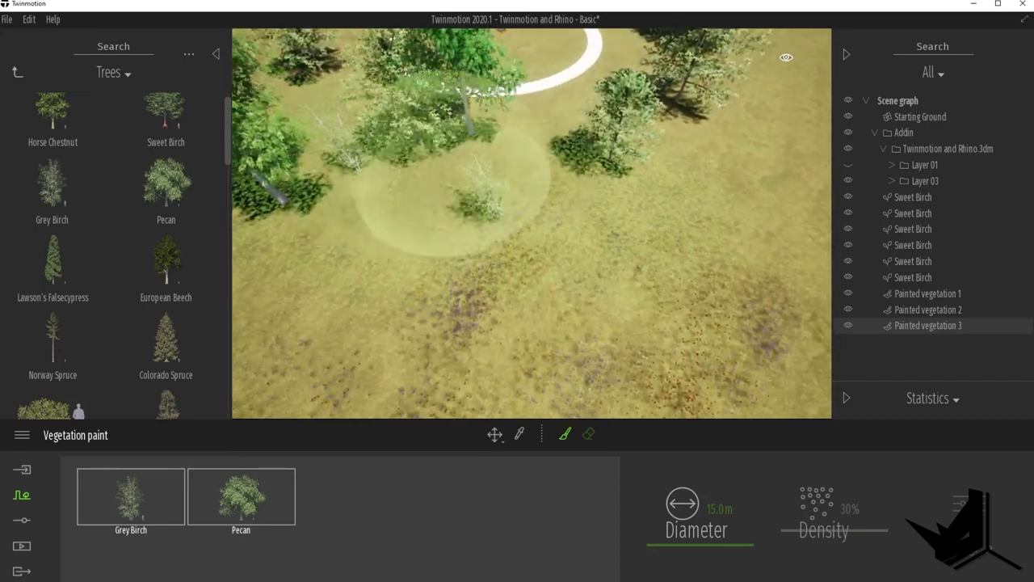
middle_drag(453, 192, 468, 249)
scroll(472, 230, up, 4)
scroll(523, 206, down, 3)
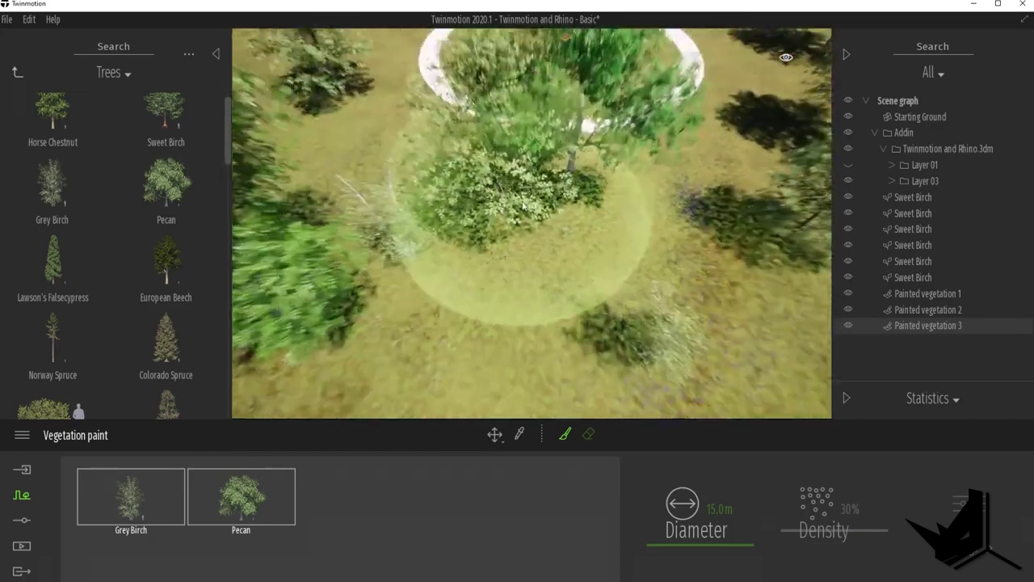
scroll(523, 206, down, 5)
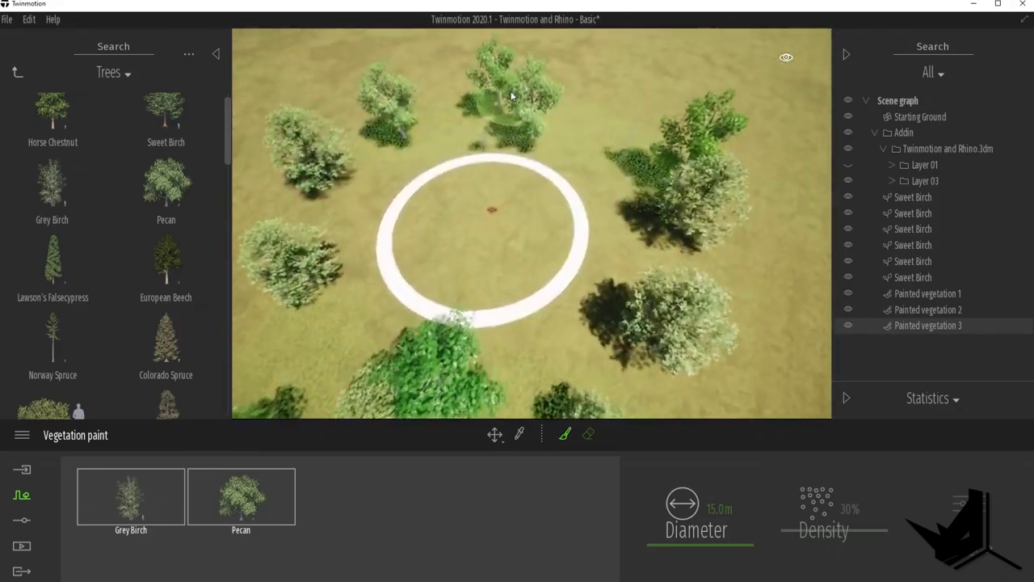
- Erase the painted trees in front of the ring and part of the painted cluster behind it
scroll(582, 224, down, 4)
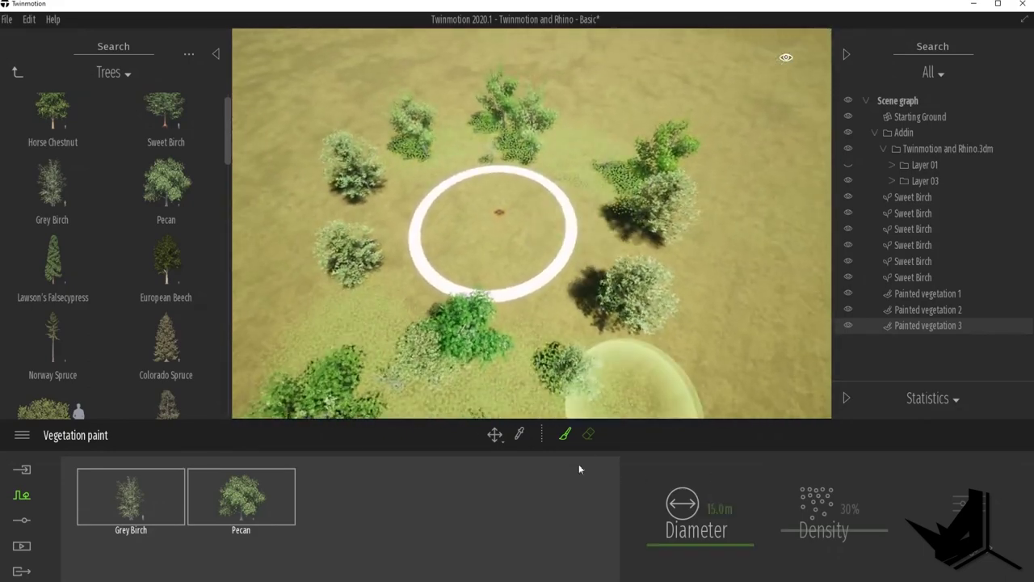
middle_drag(445, 376, 462, 315)
mouse_move(462, 314)
mouse_down()
mouse_move(468, 294)
mouse_move(351, 325)
mouse_up()
middle_drag(611, 198, 602, 234)
middle_drag(504, 200, 503, 213)
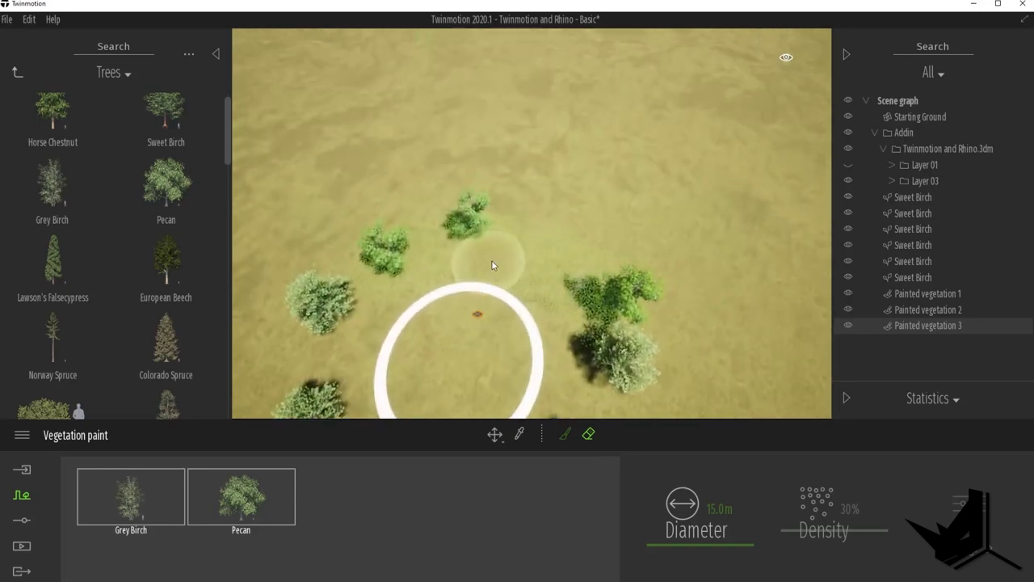
shift+middle_drag(581, 255, 507, 275)
scroll(604, 250, up, 1)
scroll(604, 249, down, 1)
scroll(550, 294, down, 1)
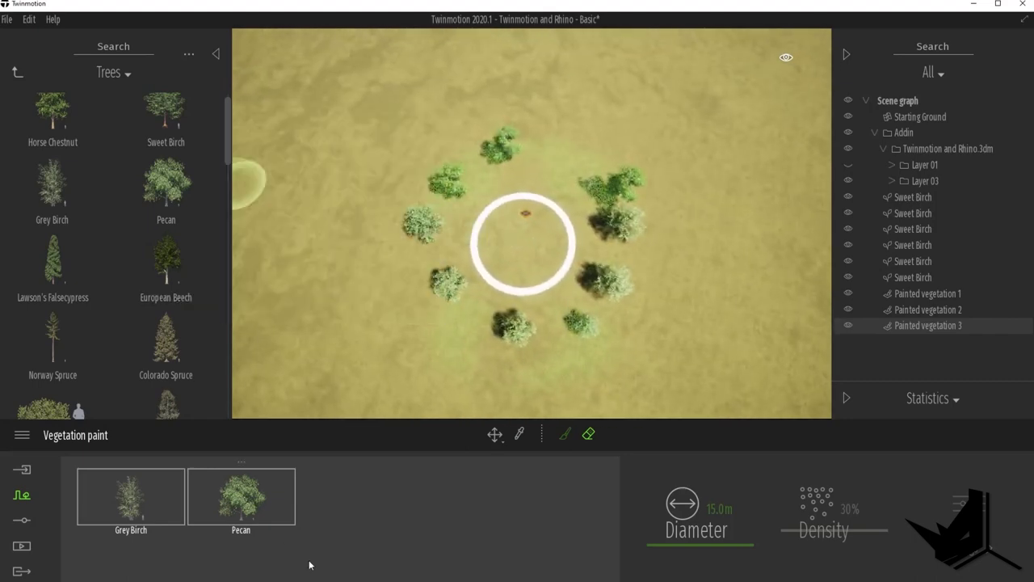
- Add Colorado Spruce to the vegetation paint set and paint a few mixed trees close to the ring
drag(169, 351, 371, 507)
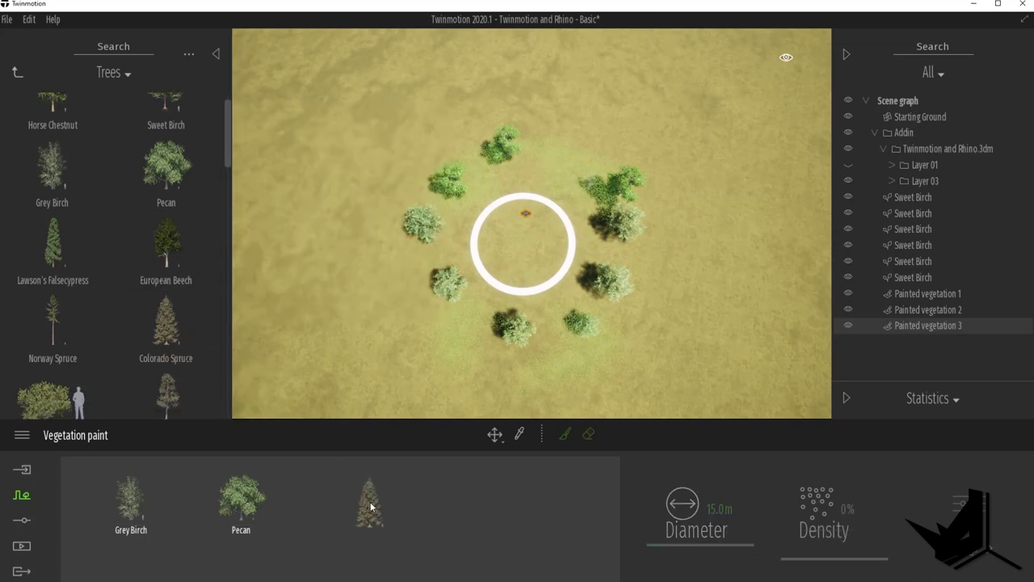
middle_drag(640, 327, 633, 320)
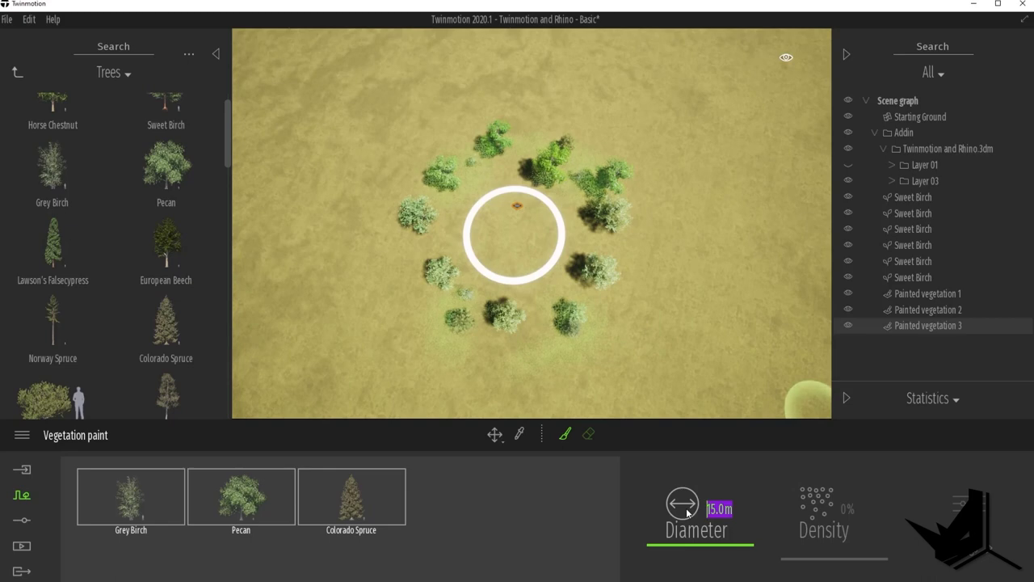
- Set the brush diameter to 50 m and paint large clusters of the three tree species all around the ring
scroll(420, 267, down, 1)
click(363, 270)
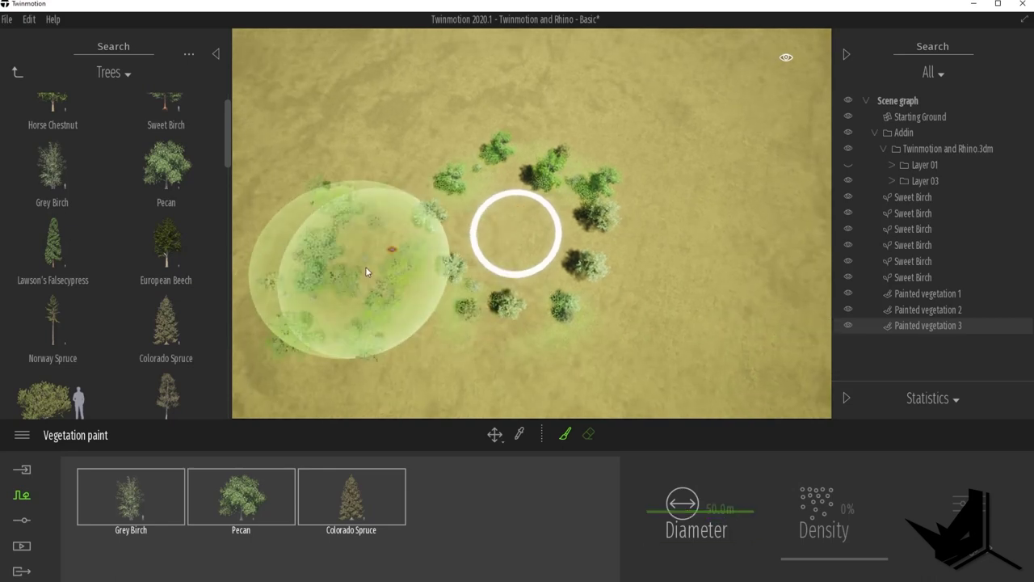
middle_drag(664, 338, 654, 290)
click(589, 323)
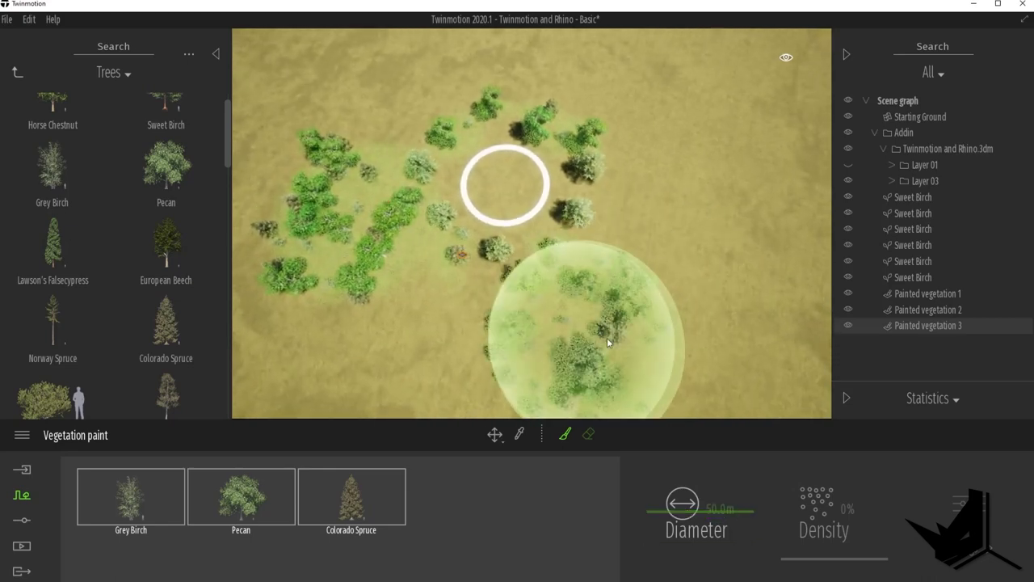
middle_drag(632, 34, 648, 164)
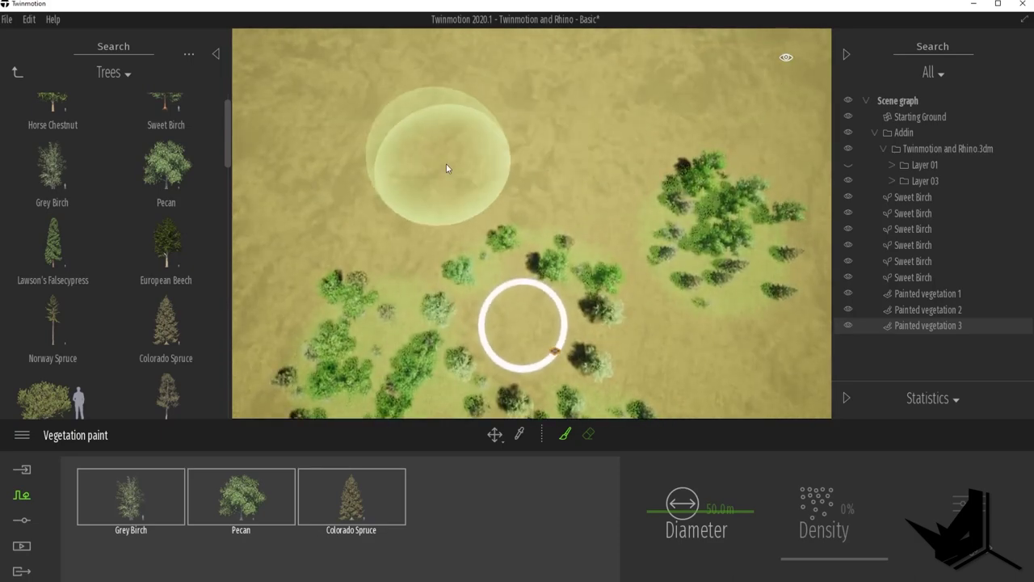
click(450, 167)
middle_drag(534, 178, 538, 105)
click(593, 112)
click(713, 312)
click(346, 180)
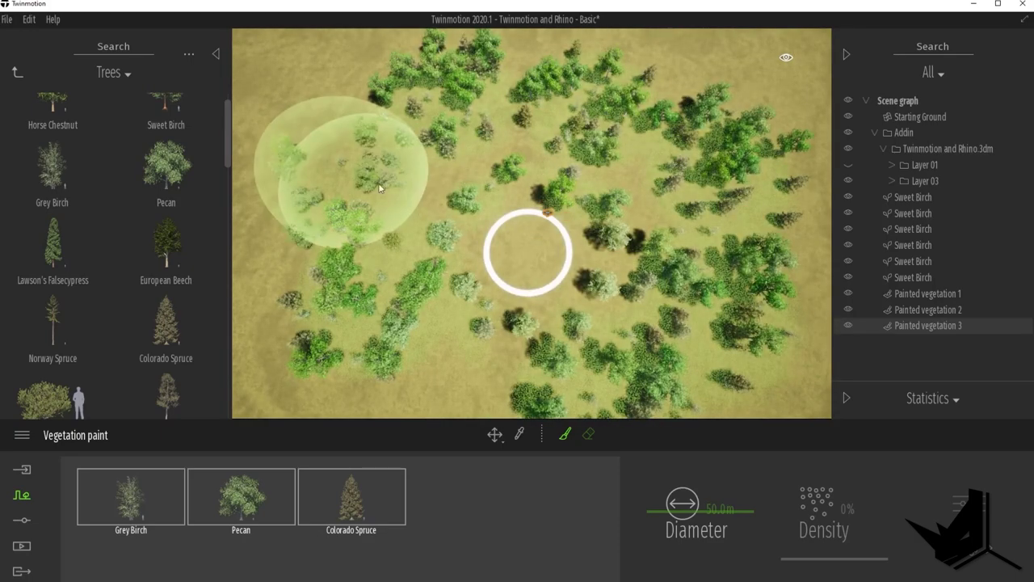
middle_drag(472, 320, 474, 223)
click(418, 336)
scroll(543, 165, up, 3)
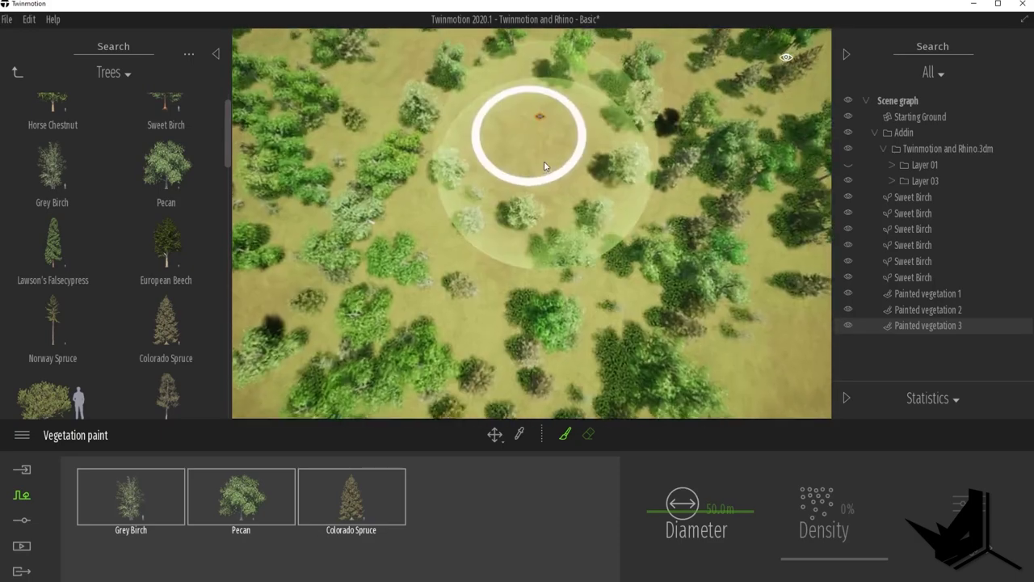
- Finish painting and set the density of Painted vegetation 3 to 10%
middle_drag(544, 158, 545, 202)
scroll(567, 224, up, 3)
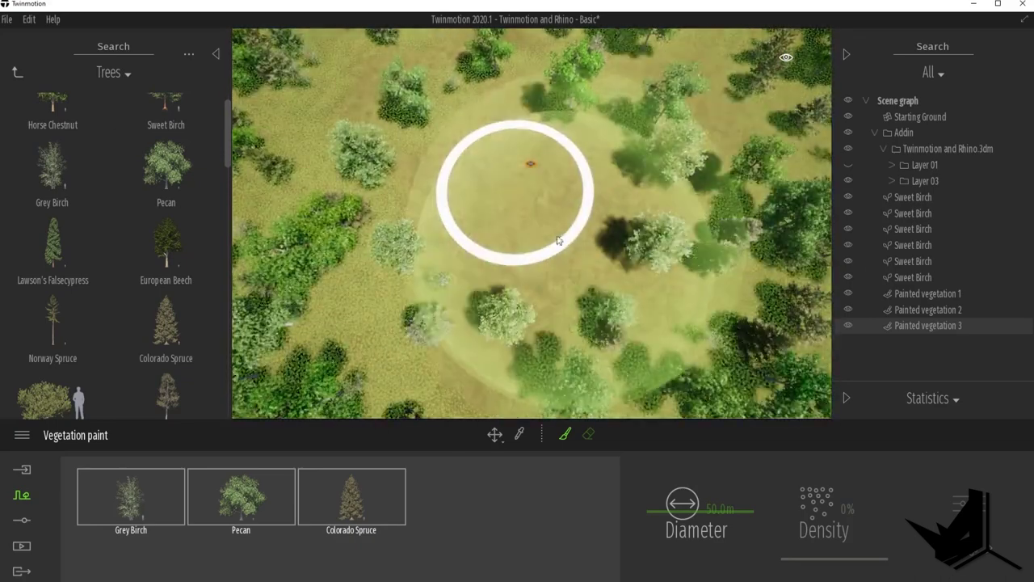
scroll(561, 245, down, 1)
click(566, 434)
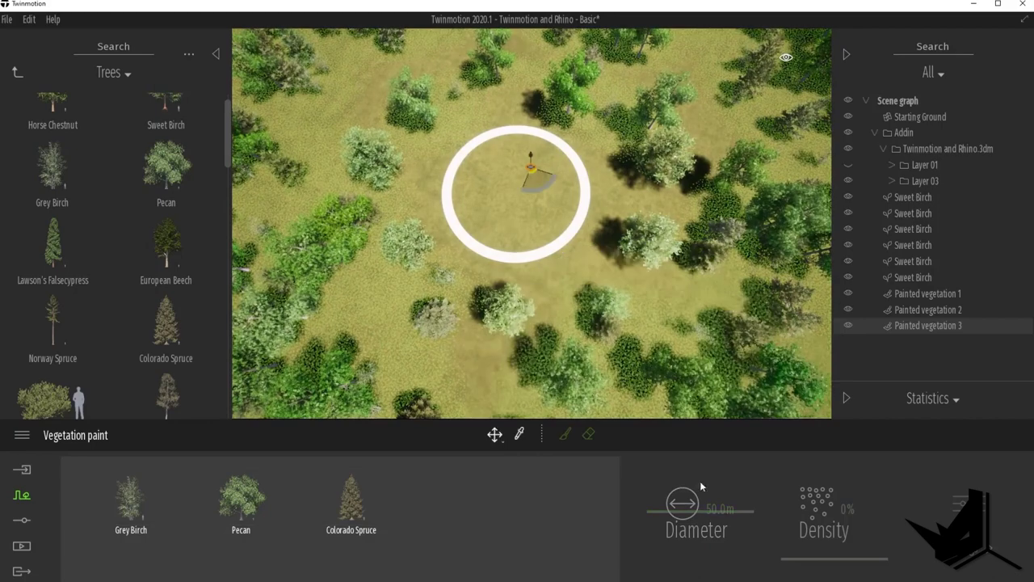
click(920, 325)
middle_drag(631, 349, 551, 236)
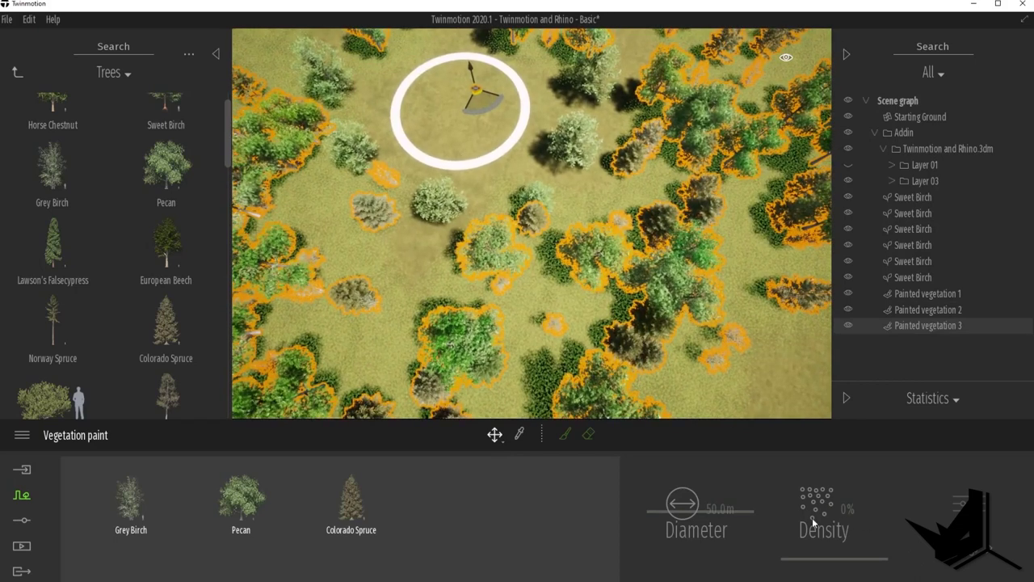
click(814, 527)
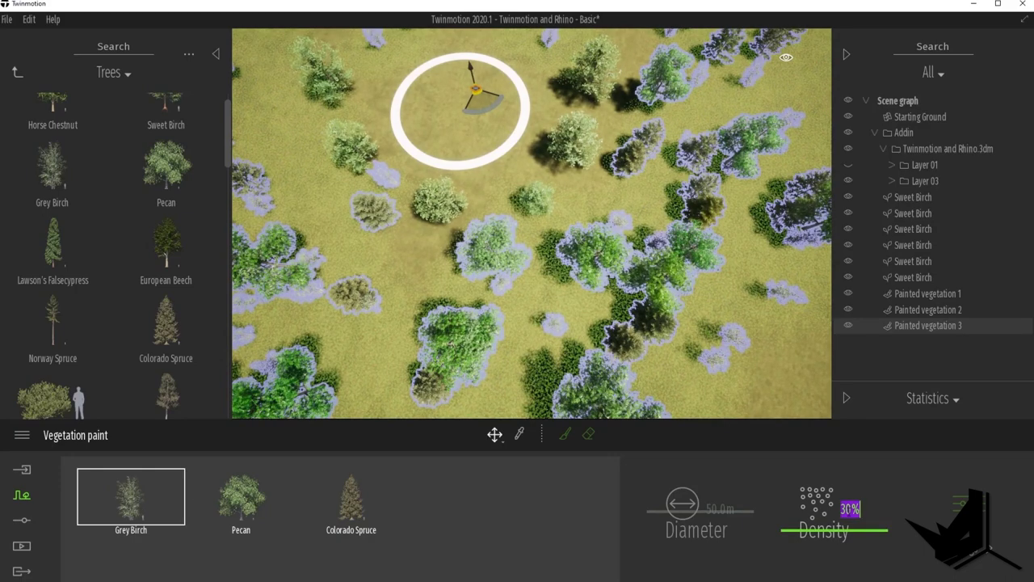
middle_drag(606, 175, 620, 219)
scroll(603, 221, down, 4)
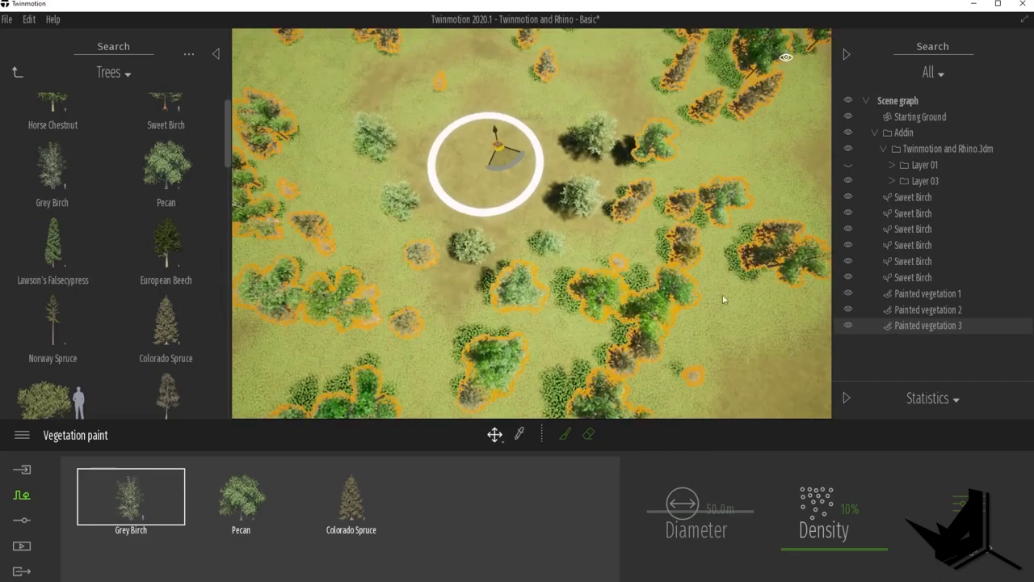
click(722, 297)
- Make the hidden Layer 01 pavilion geometry visible again in the scene
middle_drag(544, 166, 596, 234)
scroll(603, 233, up, 3)
mouse_move(607, 230)
right_down()
mouse_move(619, 224)
mouse_move(619, 233)
right_up()
middle_drag(533, 335, 557, 272)
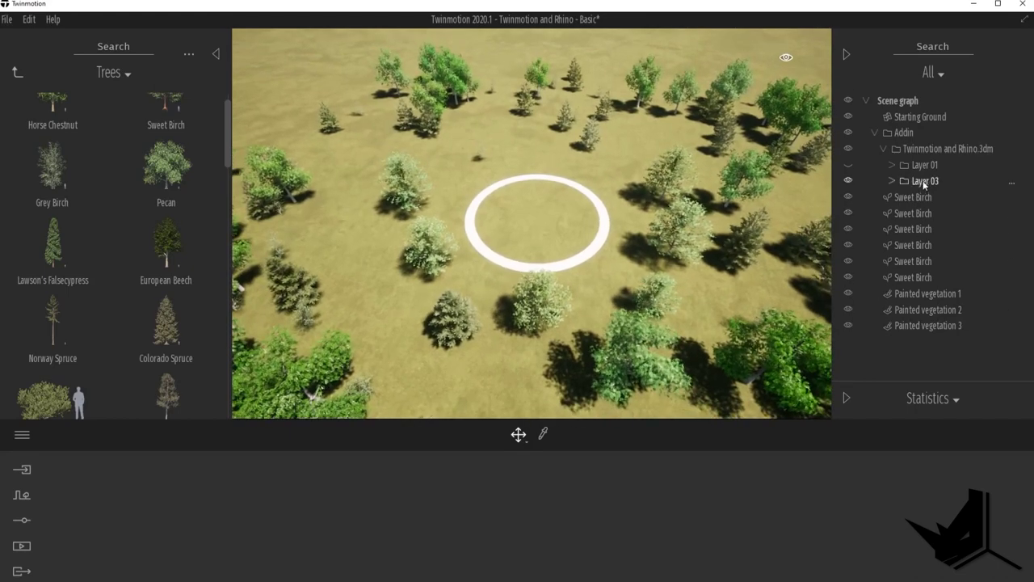
click(850, 164)
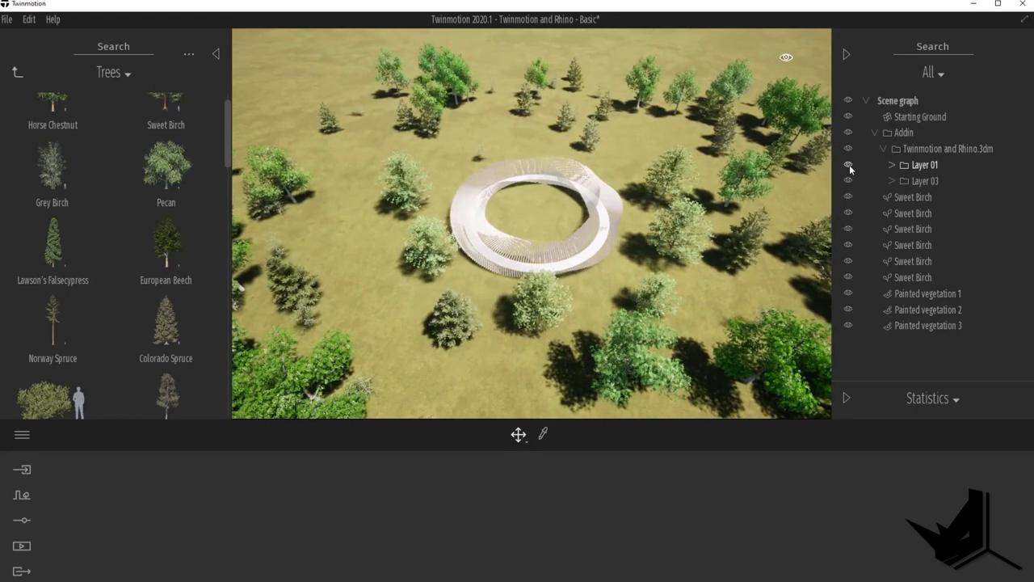
middle_drag(535, 223, 544, 150)
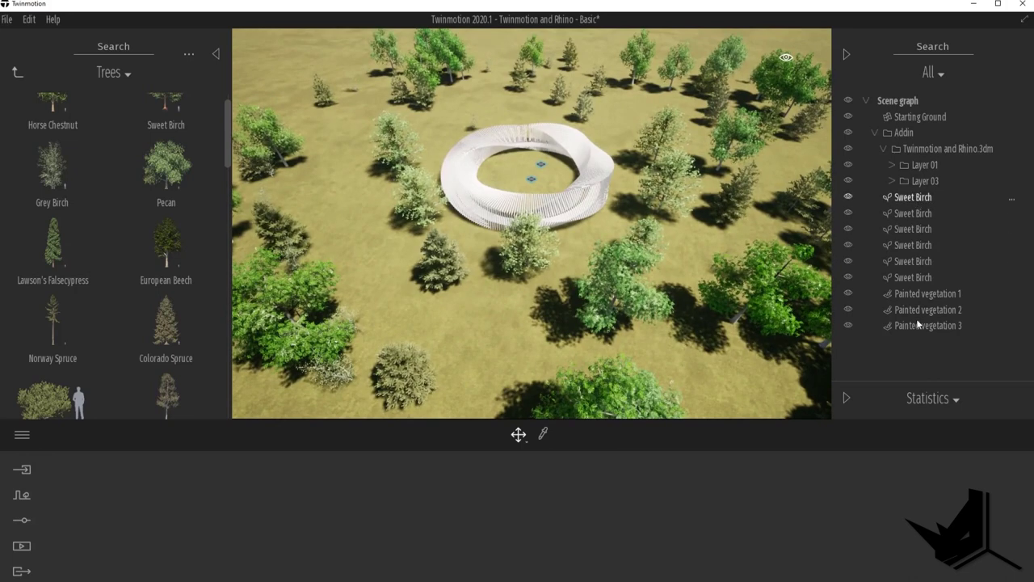
- Create a container named Manual Trees in the scene graph and move the six Sweet Birch trees into it
right_click(908, 345)
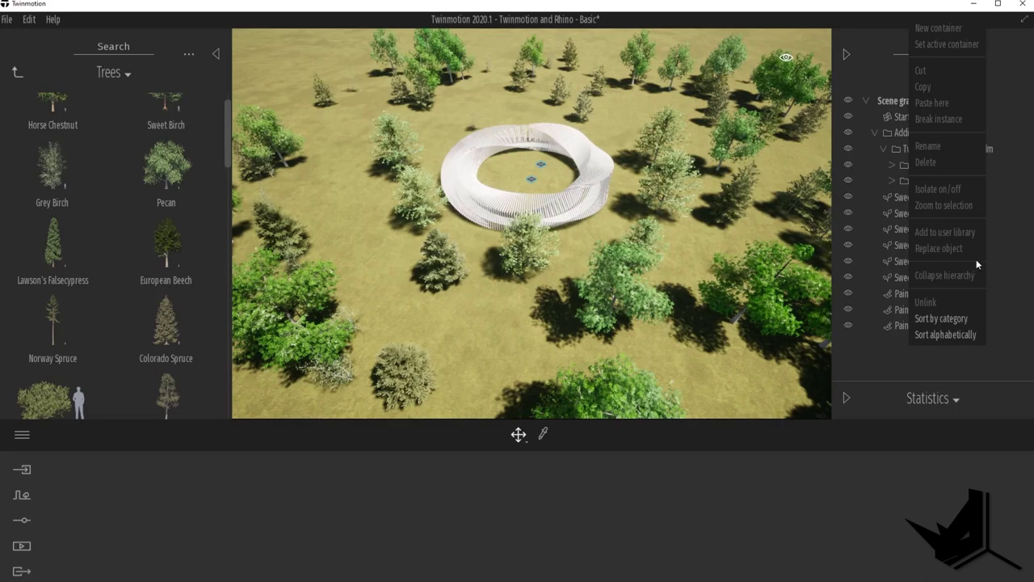
click(938, 28)
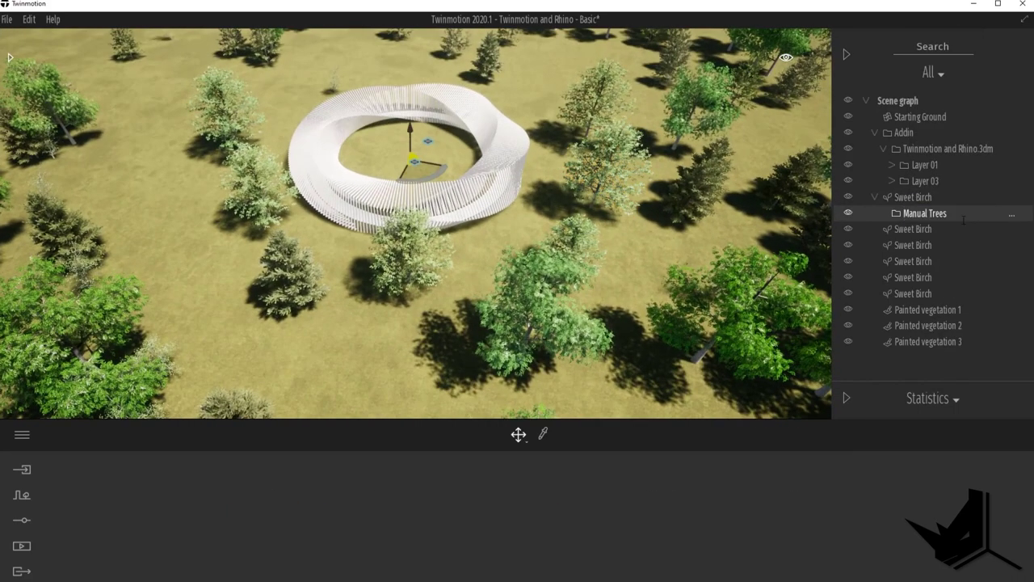
drag(911, 192, 935, 198)
shift+click(919, 296)
click(893, 198)
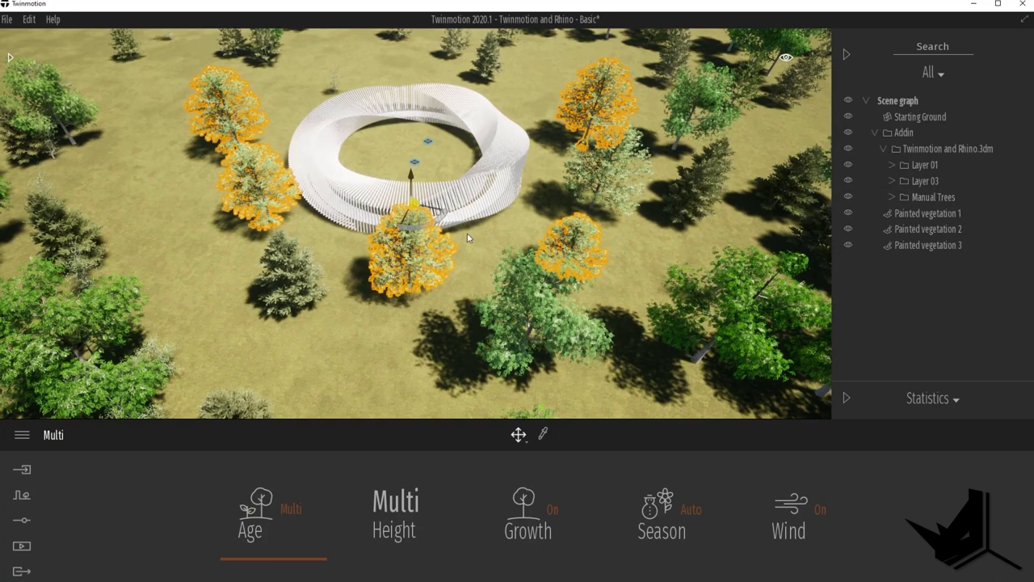
middle_drag(371, 422, 465, 465)
key(Escape)
- Try moving the whole Manual Trees container across the ground, and undo the move
click(936, 203)
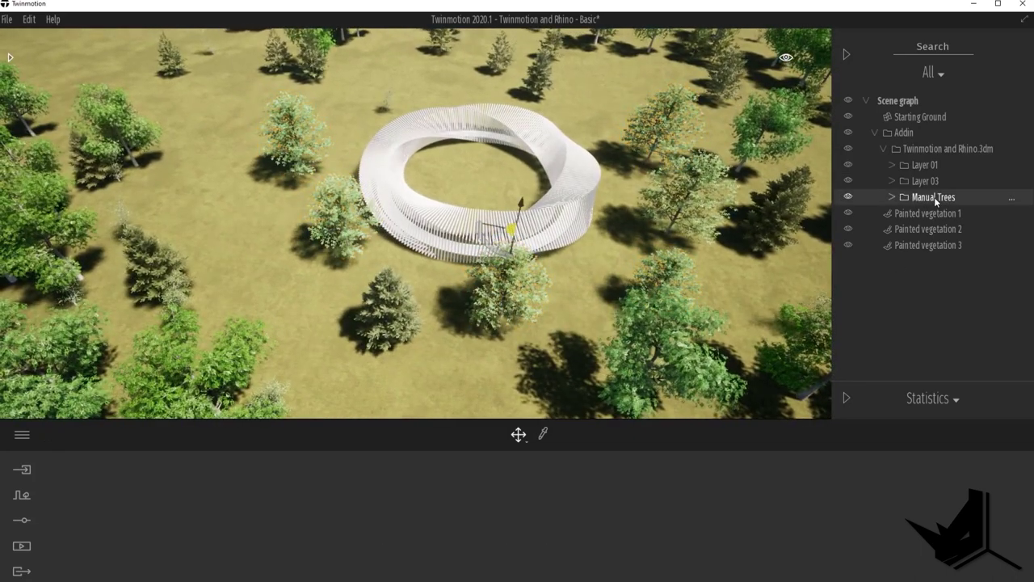
middle_drag(496, 219, 508, 296)
scroll(493, 210, down, 2)
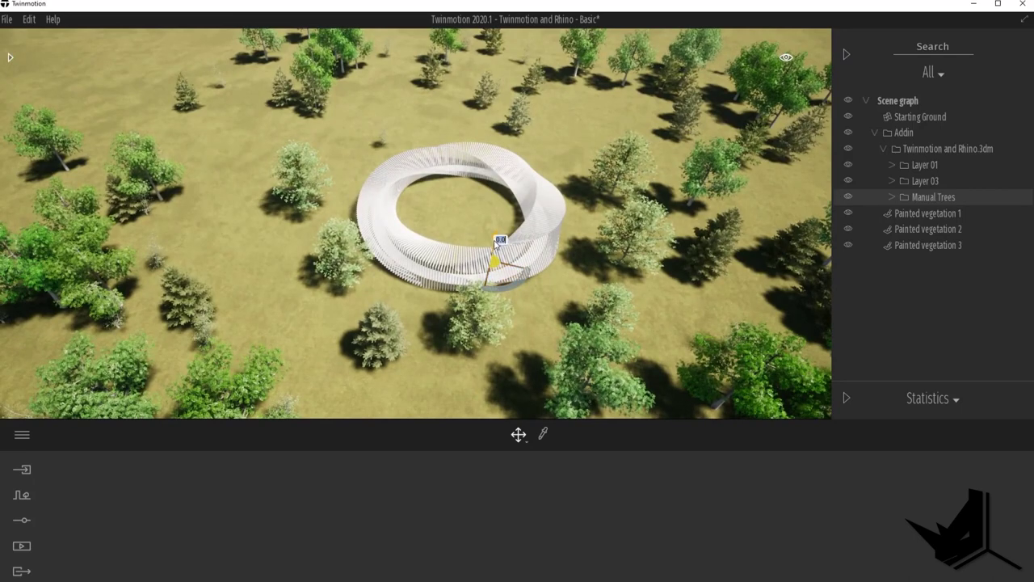
drag(518, 268, 336, 220)
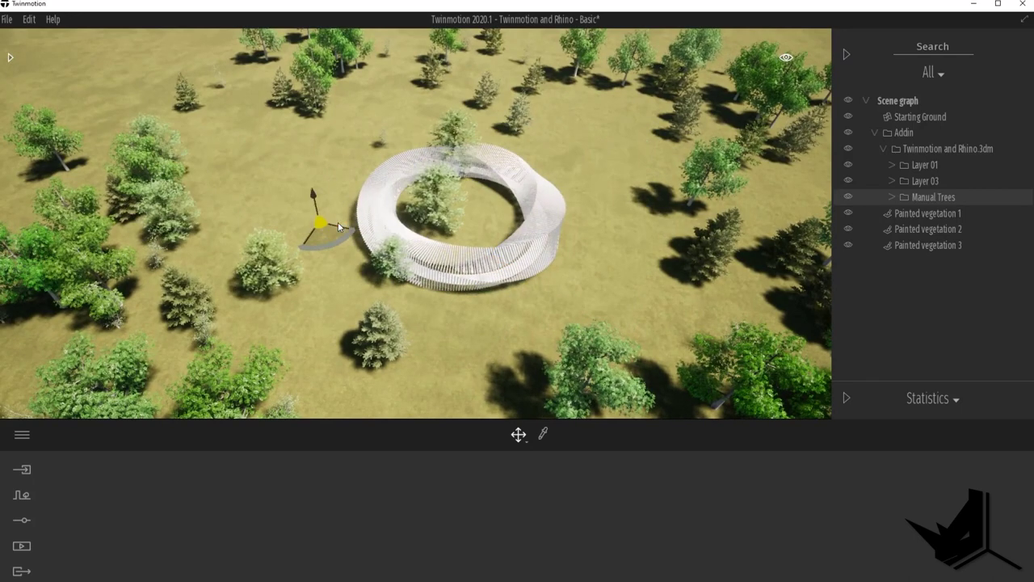
key(ctrl+z)
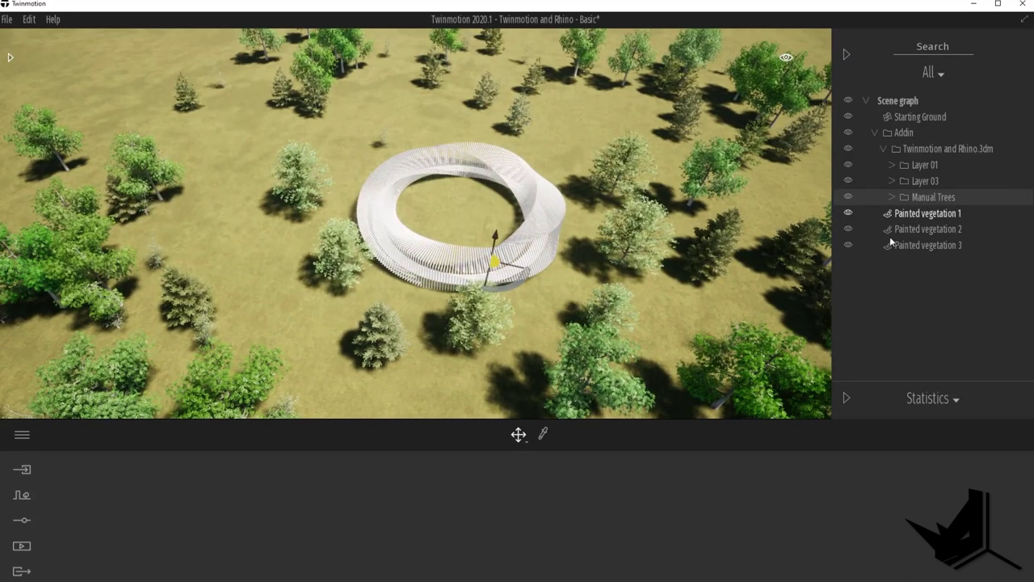
- Look closely at the flowers near the pavilion and toggle Painted vegetation 2 and 3 off and on to identify their plants
middle_drag(539, 330, 539, 268)
key(w)
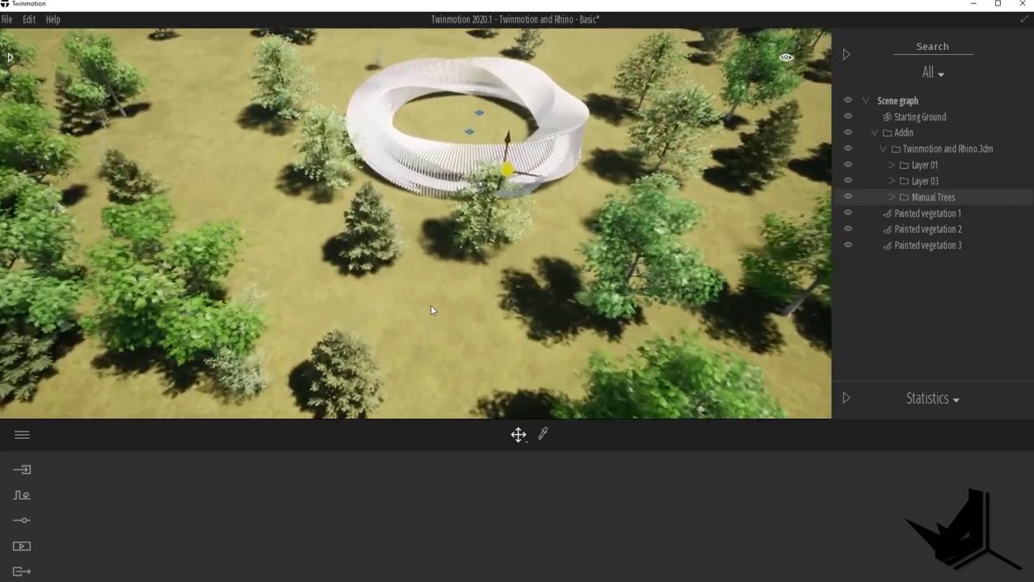
scroll(433, 305, up, 10)
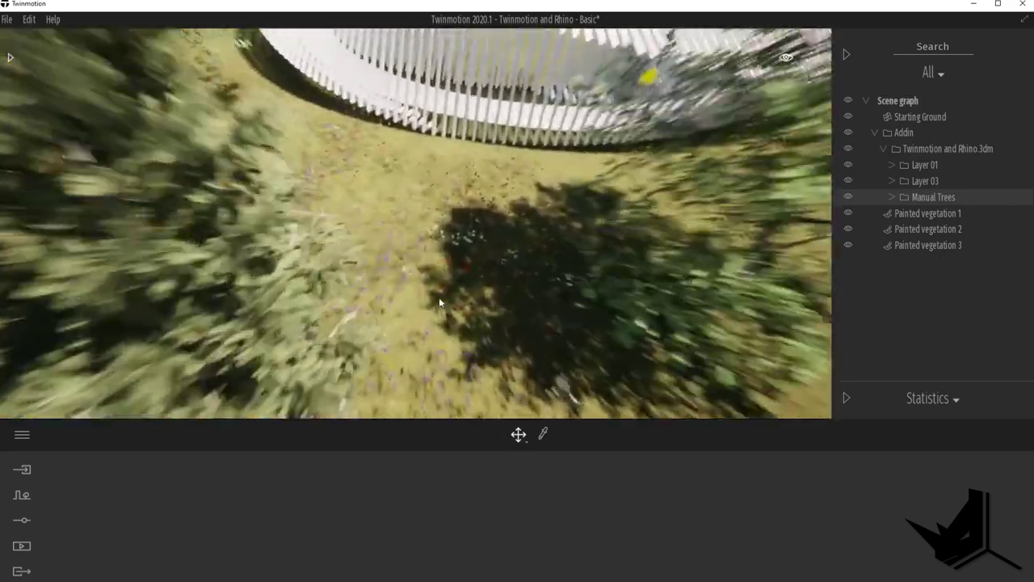
scroll(448, 301, up, 8)
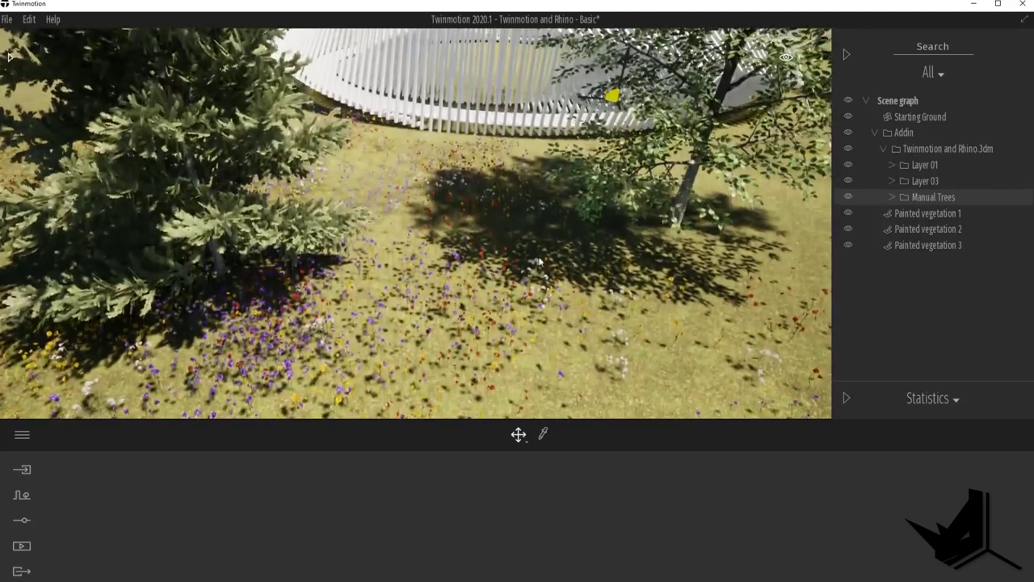
click(848, 230)
click(849, 229)
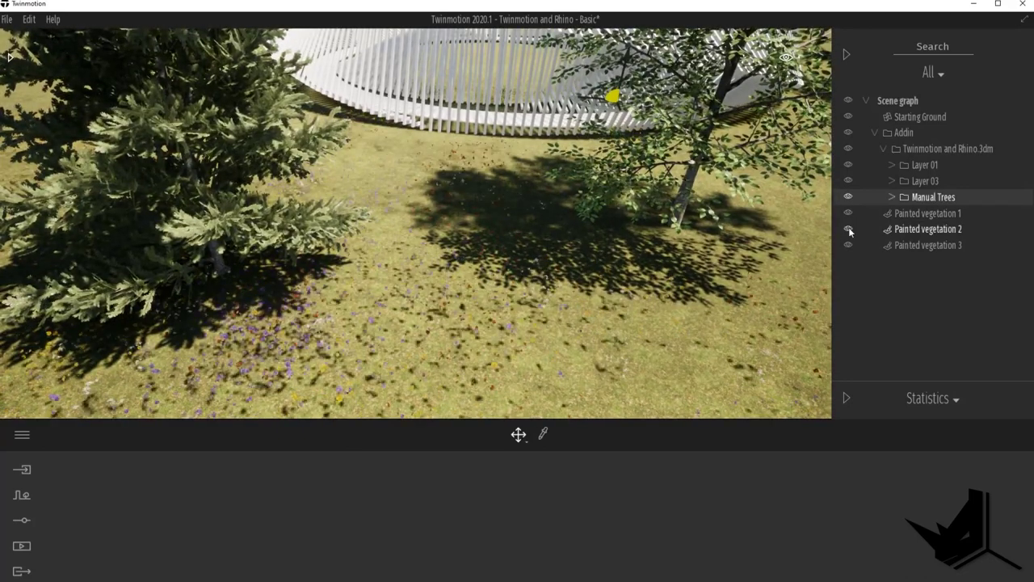
click(850, 247)
click(849, 247)
- Hide Layer 01 to expose the base ring, and toggle the visibility of Layer 03 off and back on
scroll(438, 252, down, 8)
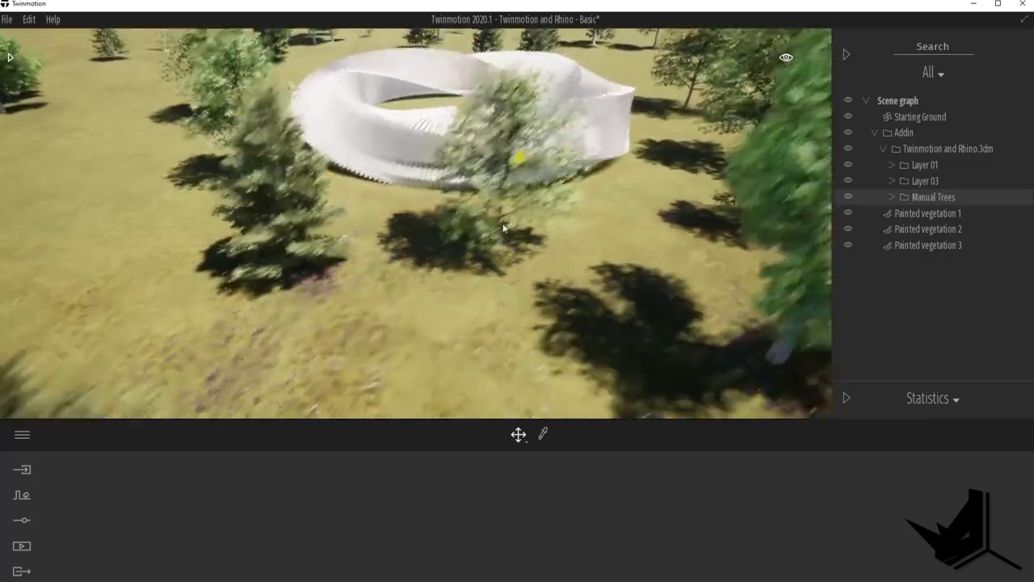
shift+middle_drag(503, 228, 507, 241)
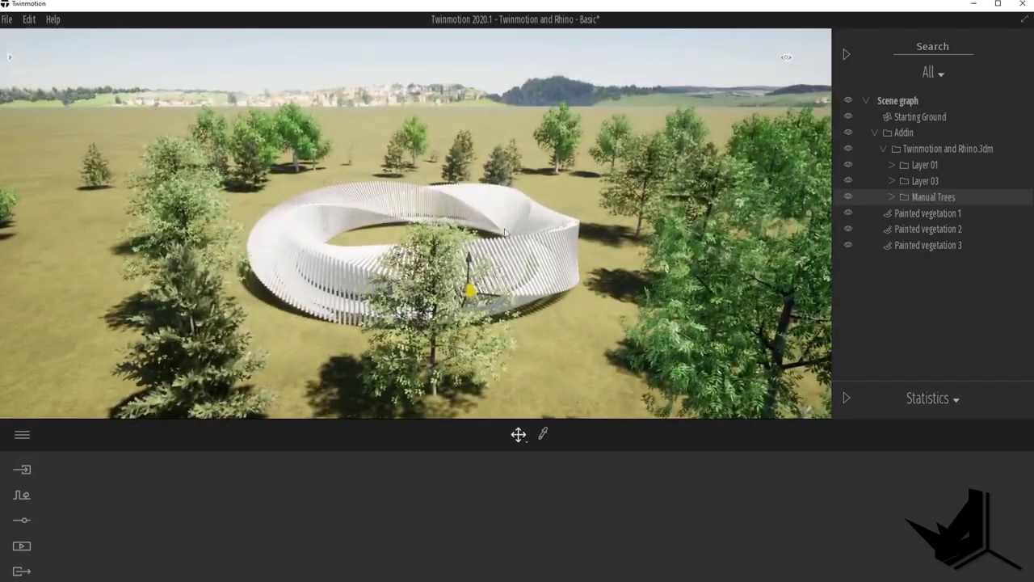
shift+middle_drag(356, 208, 406, 189)
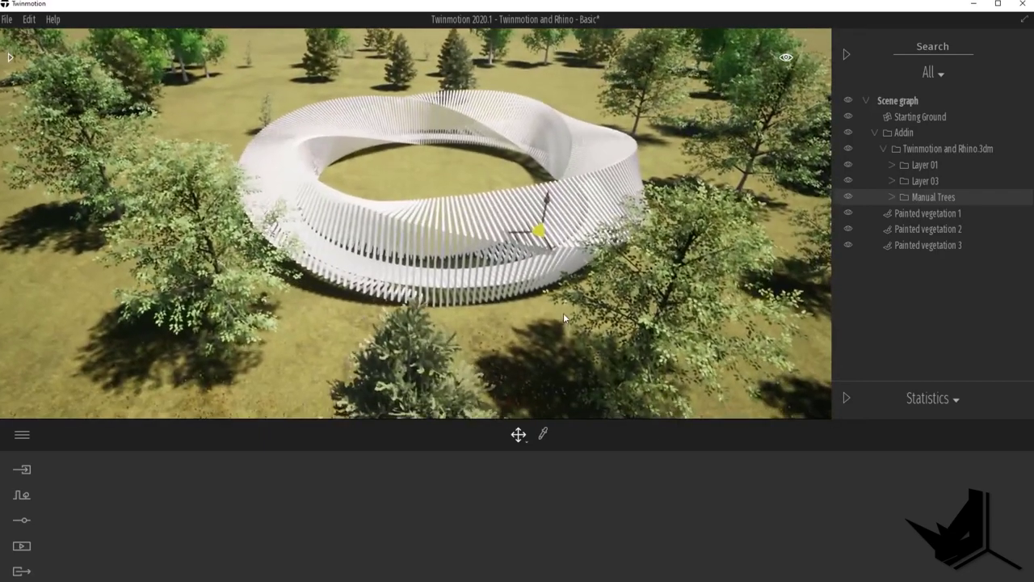
scroll(416, 226, up, 5)
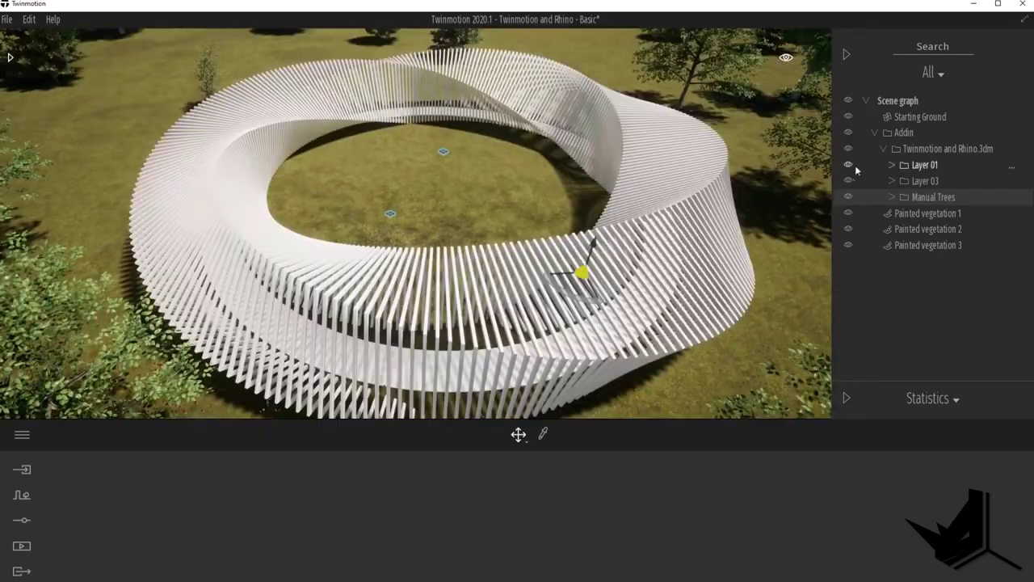
click(847, 165)
click(531, 270)
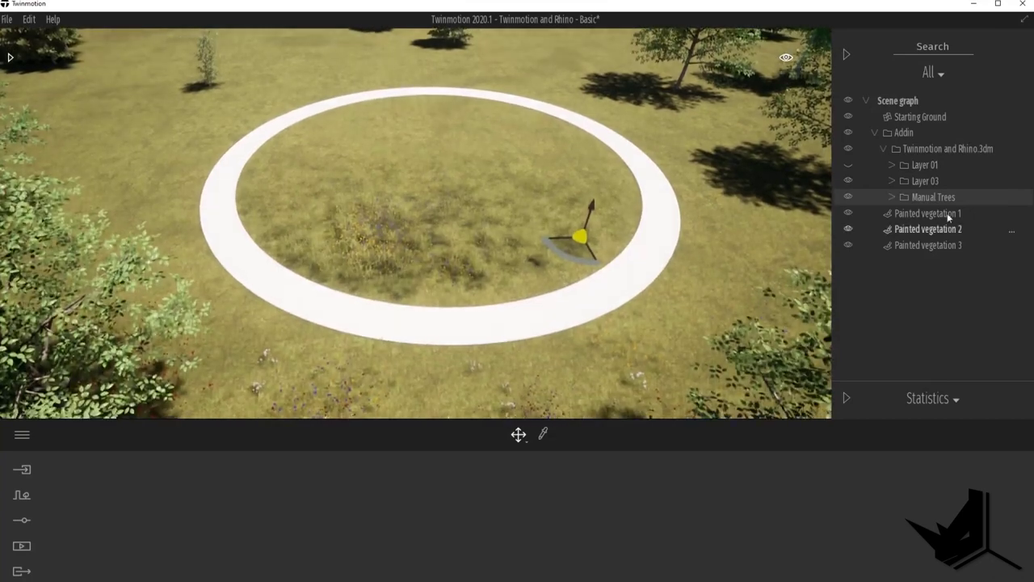
click(848, 180)
click(848, 180)
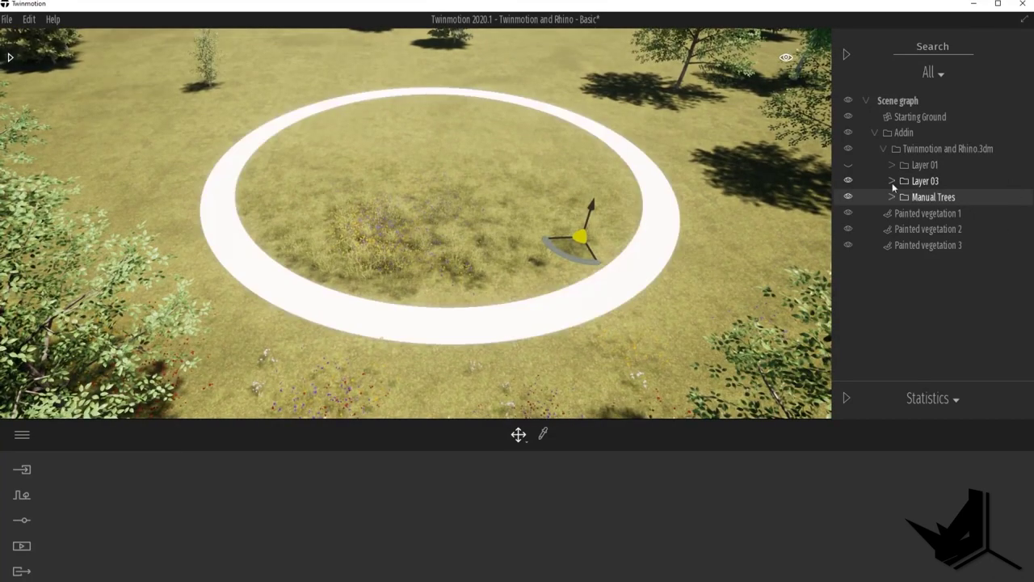
- Select Layer 03 and sample the white ring's material with the material picker
click(926, 181)
middle_drag(513, 242, 483, 229)
scroll(485, 234, up, 1)
key(t)
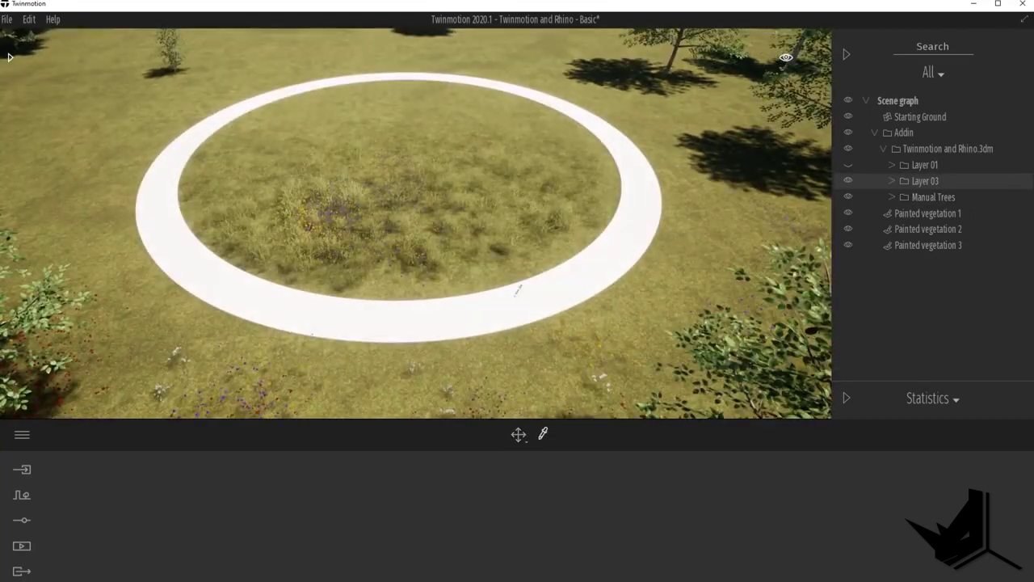
click(515, 296)
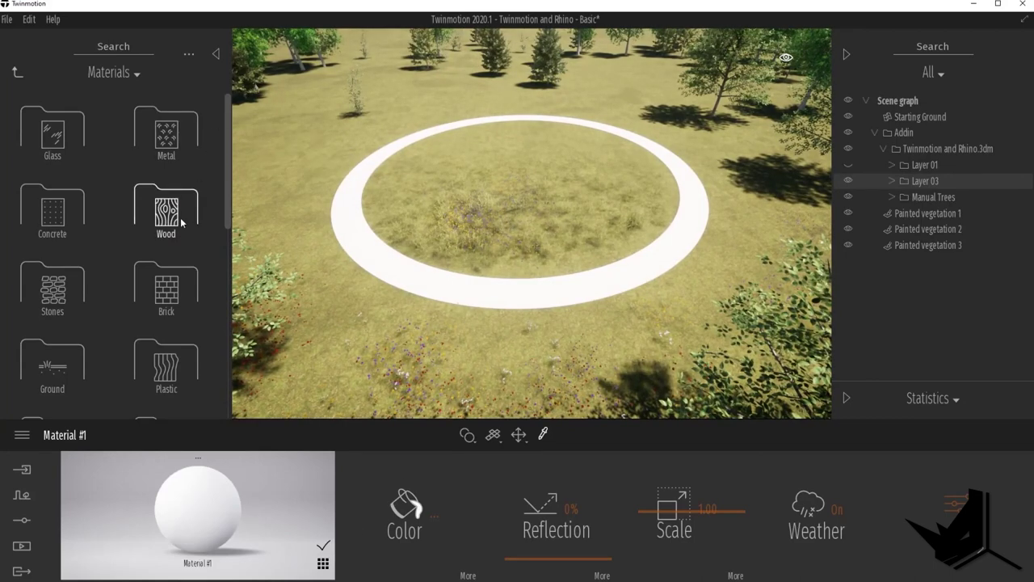
- Apply the Bare concrete 02 material from the Concrete library to the base ring and inspect its surface up close
click(65, 214)
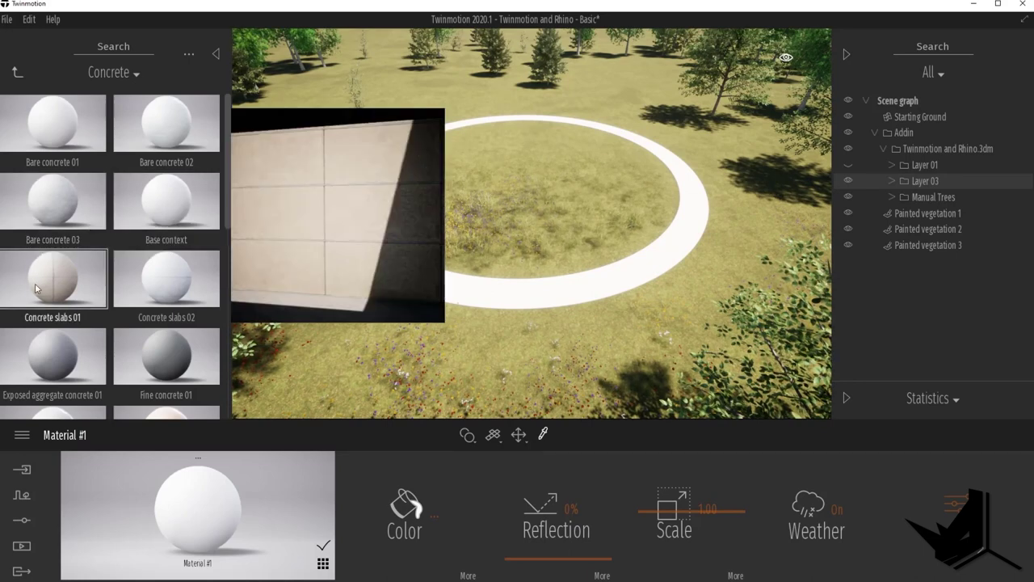
scroll(50, 367, down, 2)
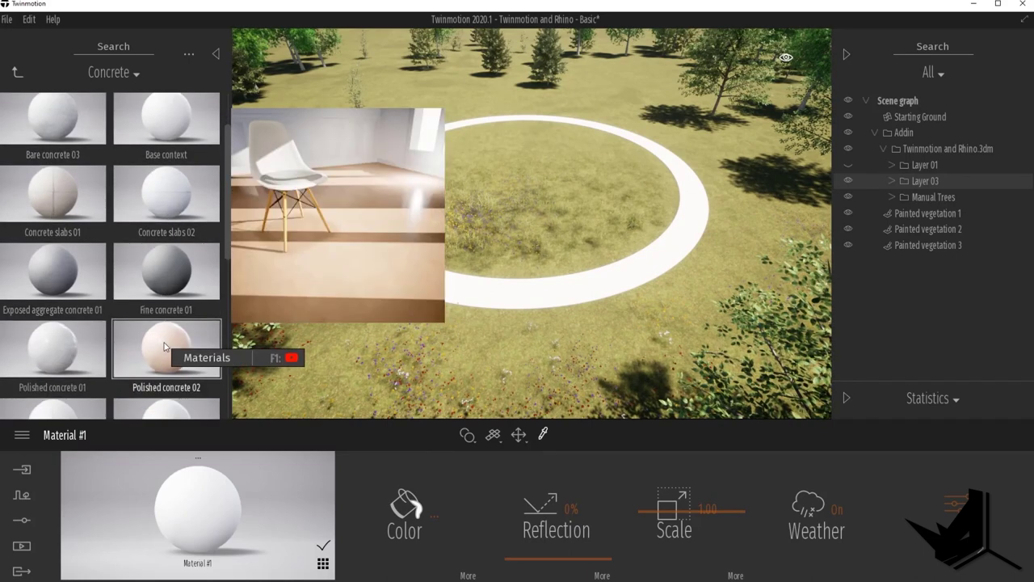
scroll(166, 356, down, 1)
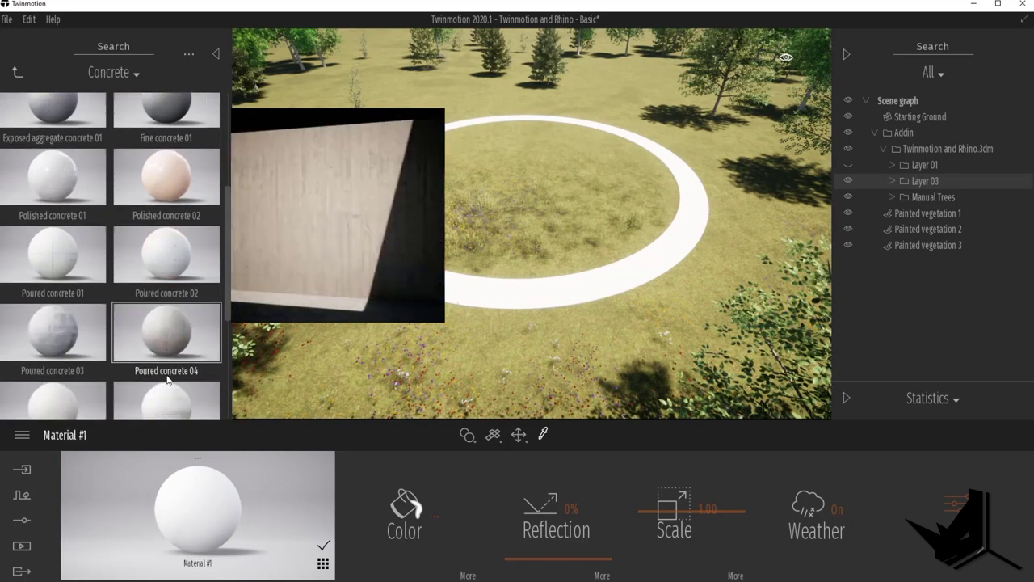
scroll(166, 337, up, 3)
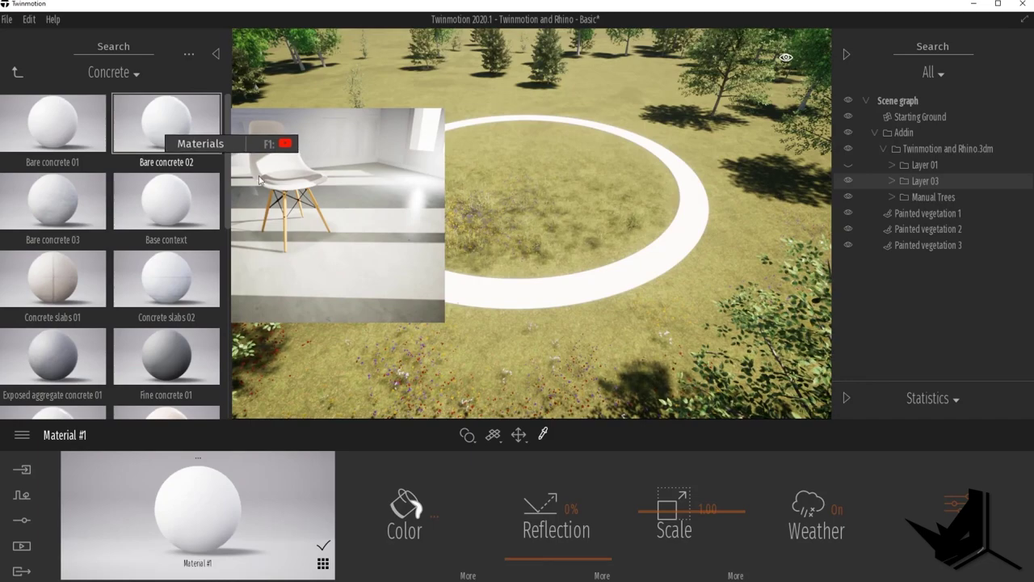
drag(159, 132, 521, 299)
scroll(511, 327, up, 6)
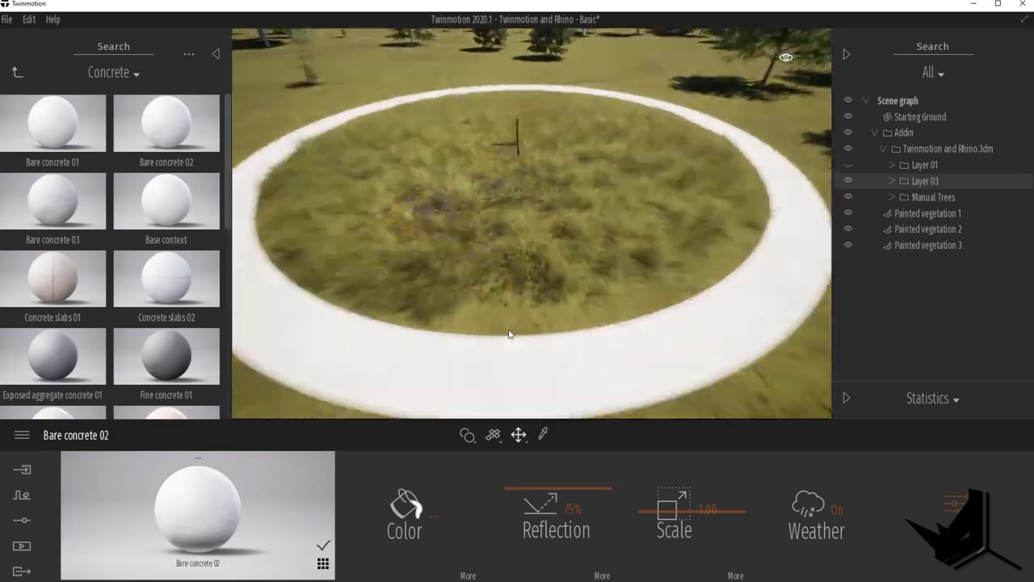
middle_drag(511, 335, 572, 240)
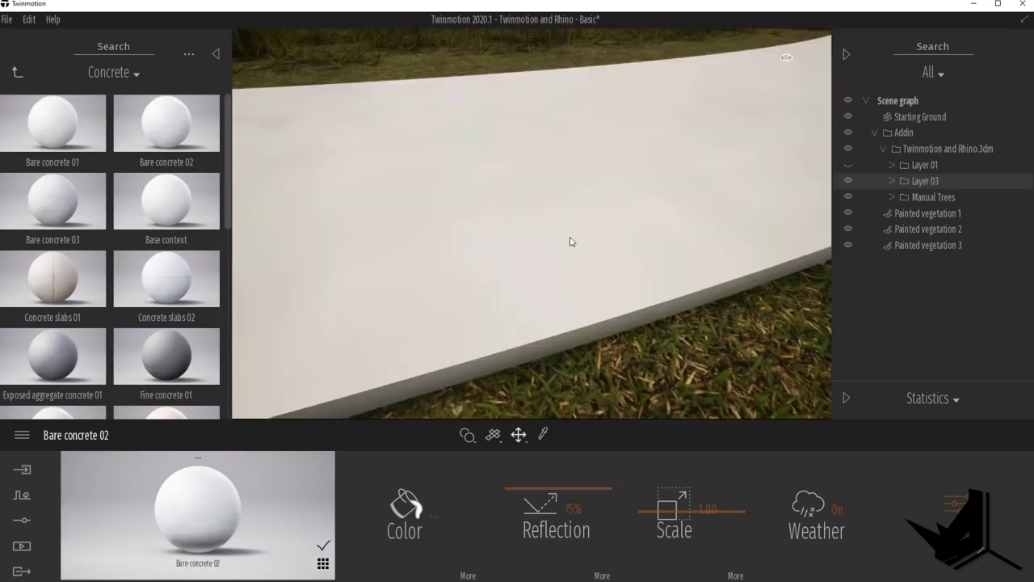
scroll(572, 240, up, 3)
scroll(572, 240, down, 4)
scroll(681, 216, up, 2)
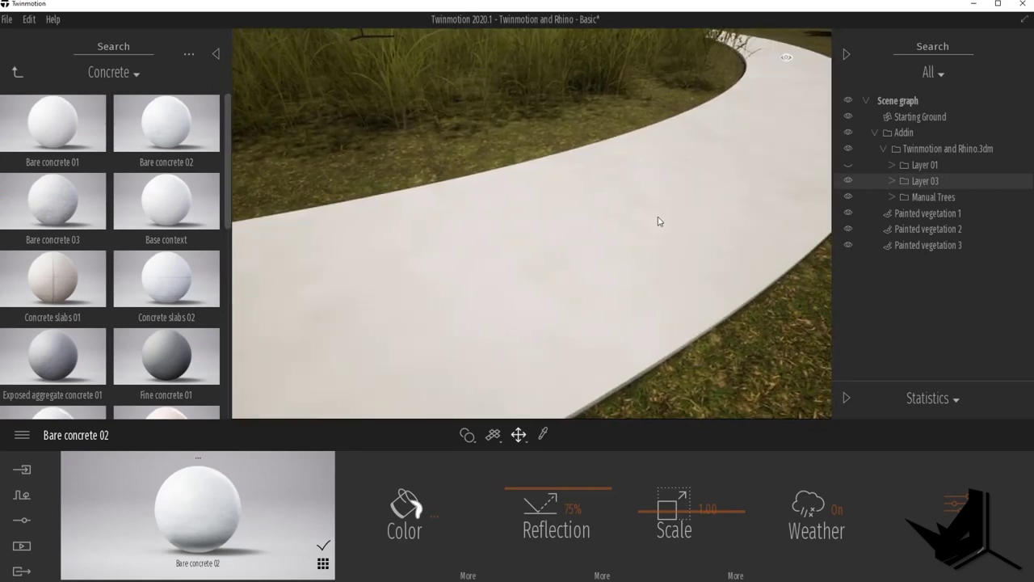
scroll(691, 225, down, 3)
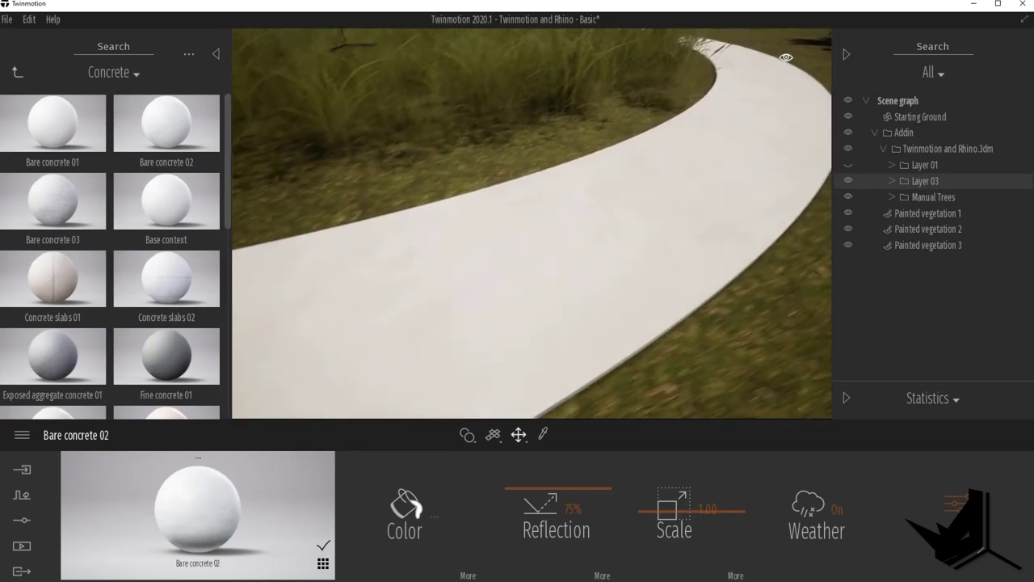
- Try the Bare concrete 02 texture scale at its extremes, set it to 0.10, and open the material's additional settings
scroll(669, 223, up, 2)
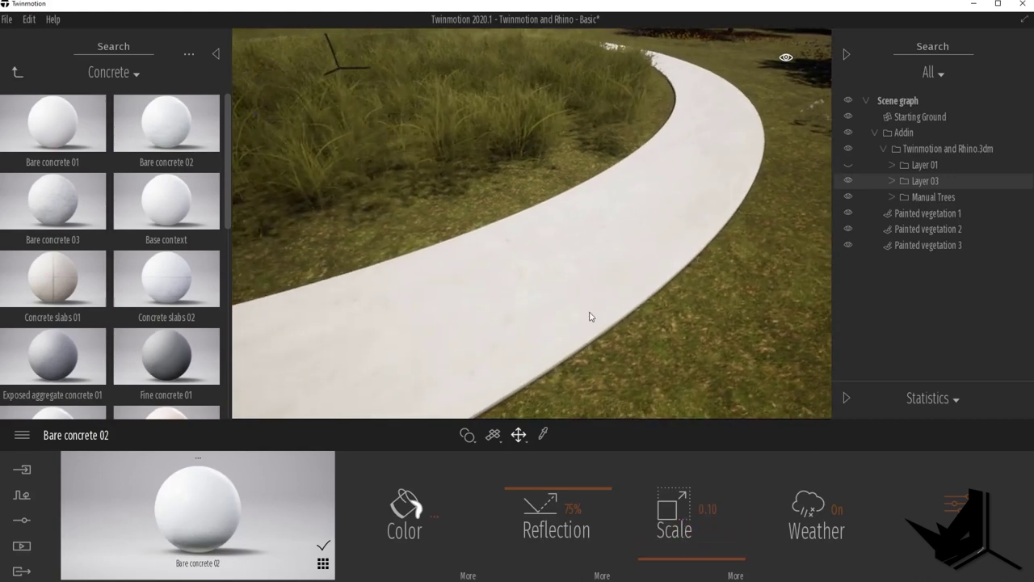
scroll(566, 318, up, 3)
middle_drag(557, 320, 689, 340)
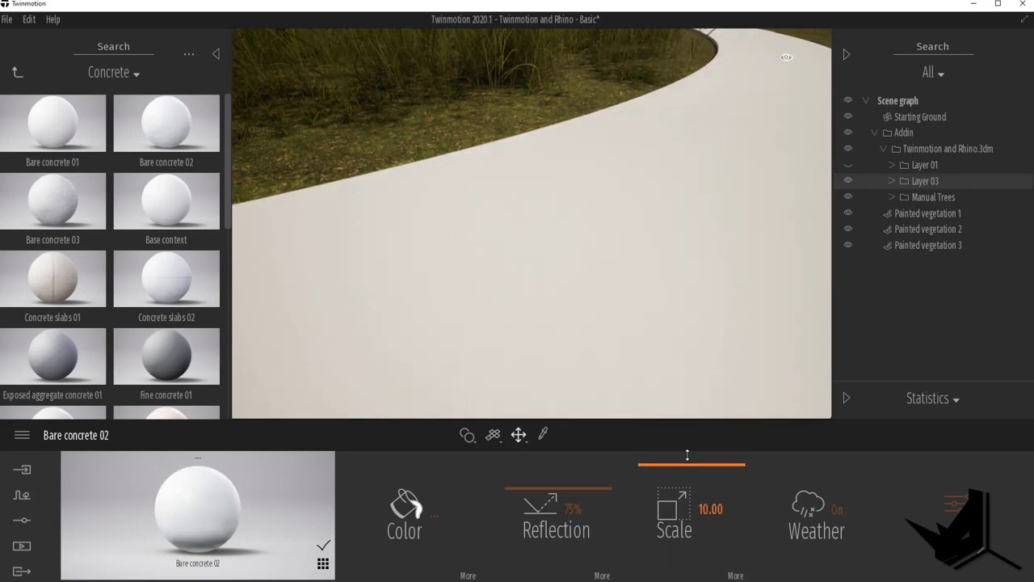
drag(687, 455, 688, 568)
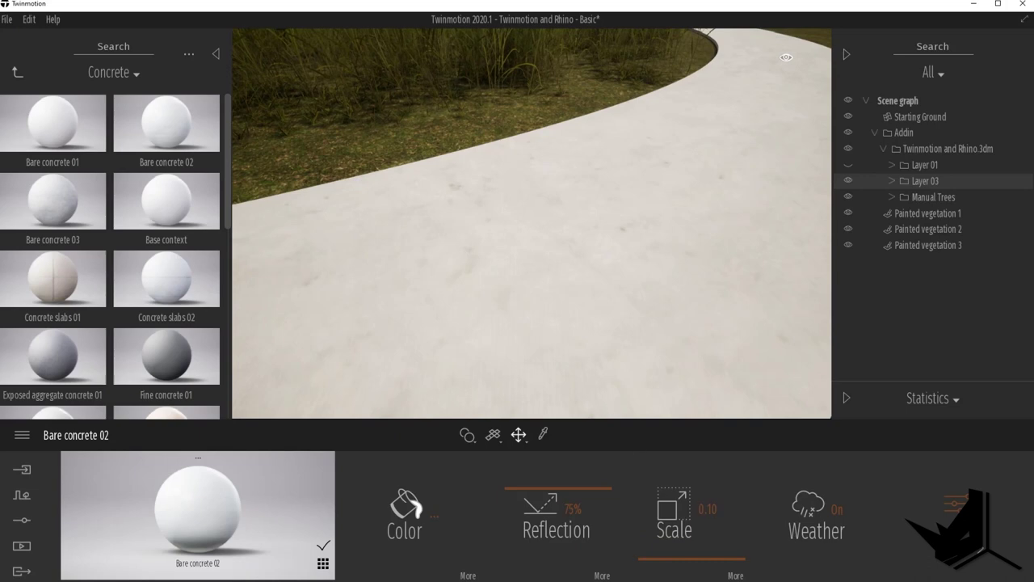
click(958, 517)
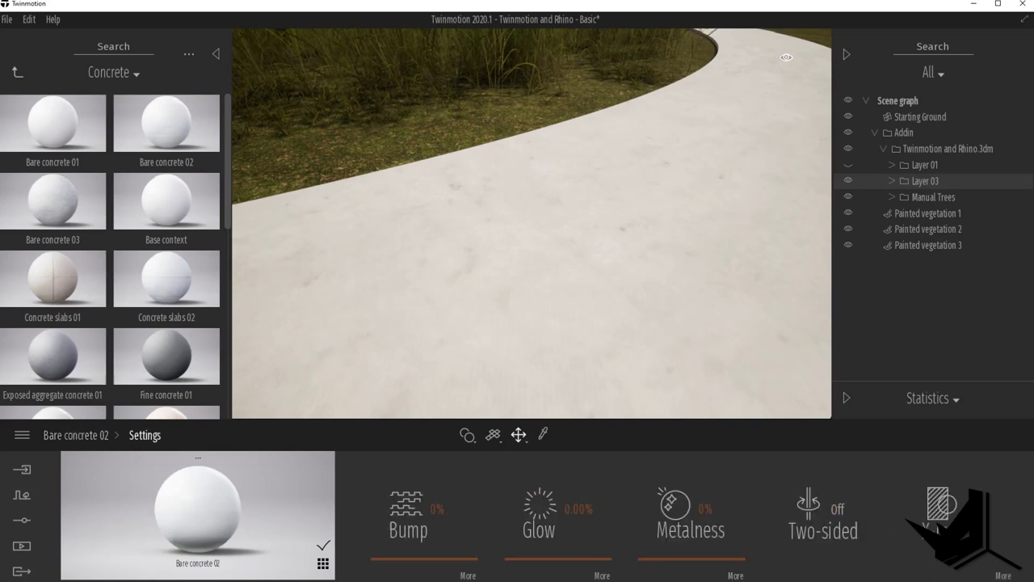
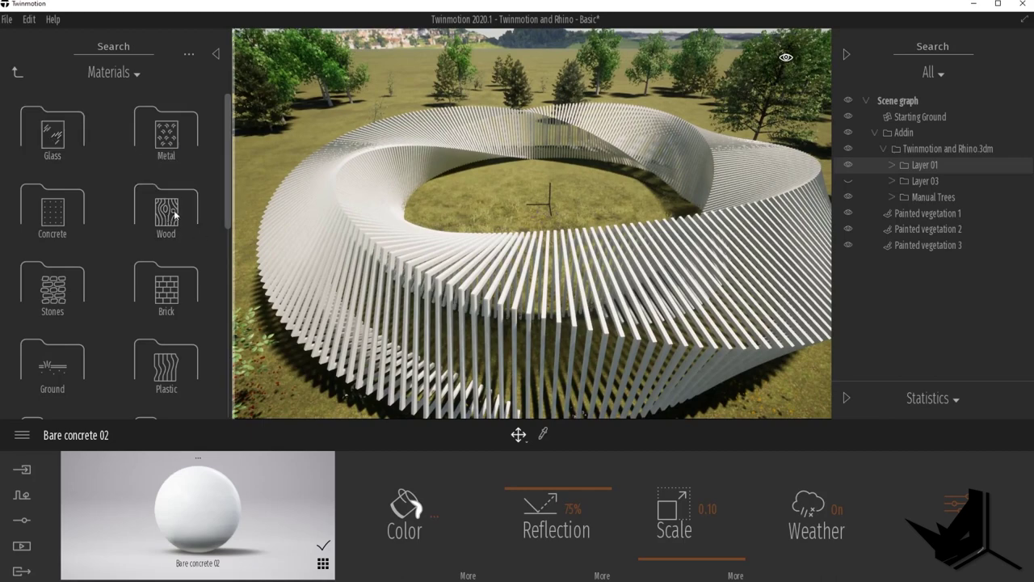
- Apply the Redcedar 08 G material from the Wood library to the pavilion slats and inspect the grain up close
click(166, 210)
drag(228, 144, 232, 353)
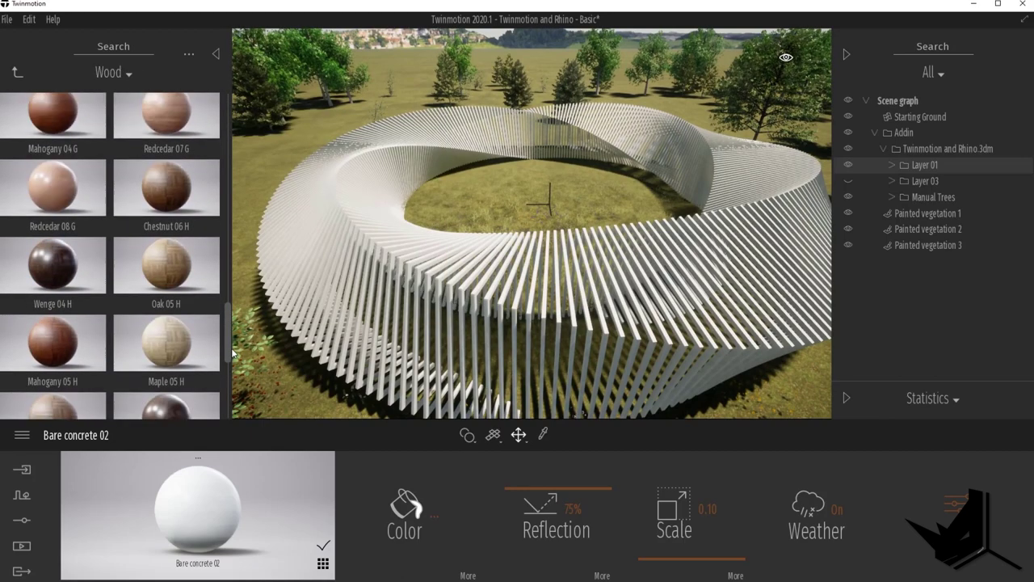
mouse_move(61, 193)
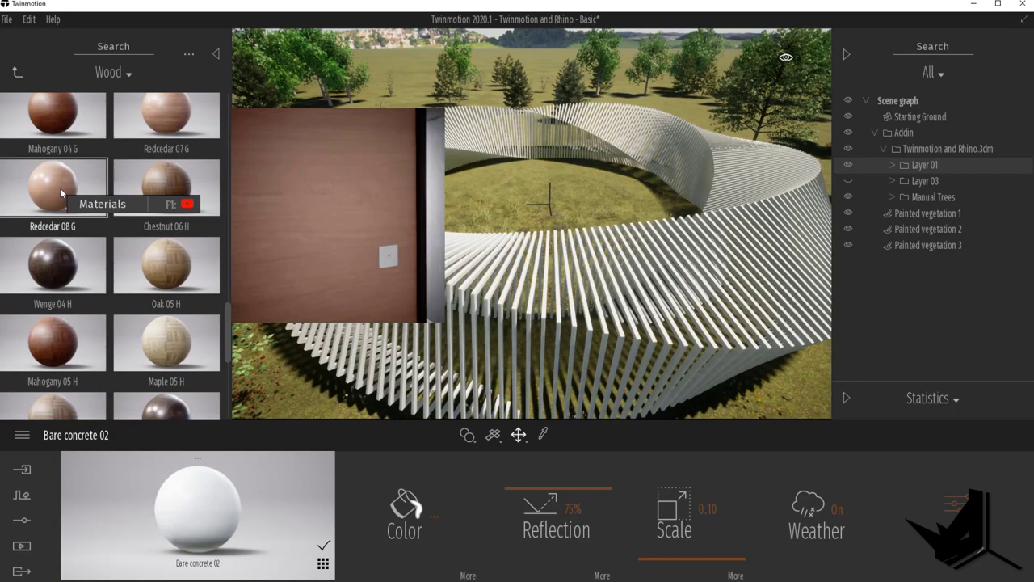
drag(61, 193, 473, 277)
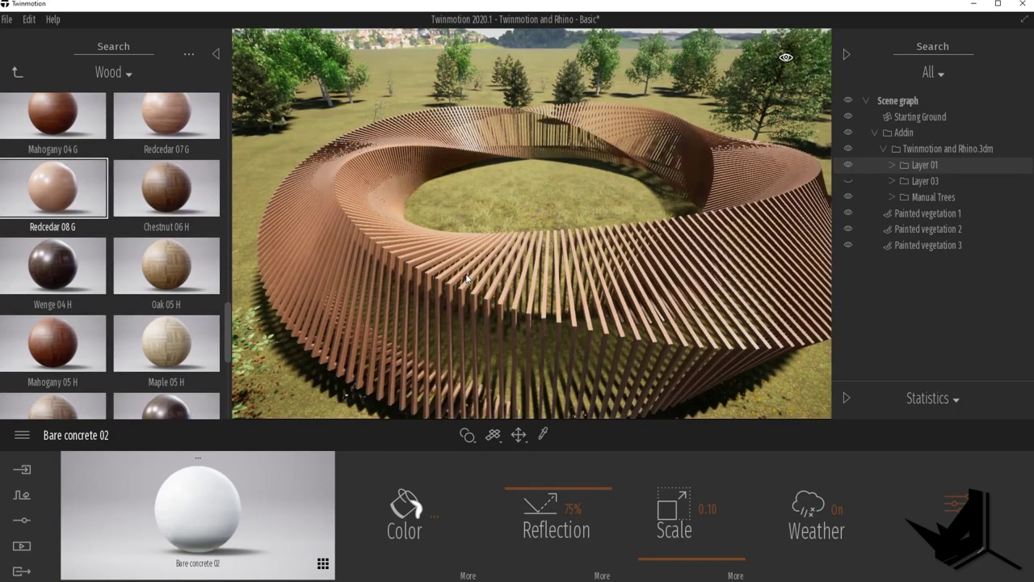
middle_drag(541, 287, 525, 178)
scroll(521, 281, up, 5)
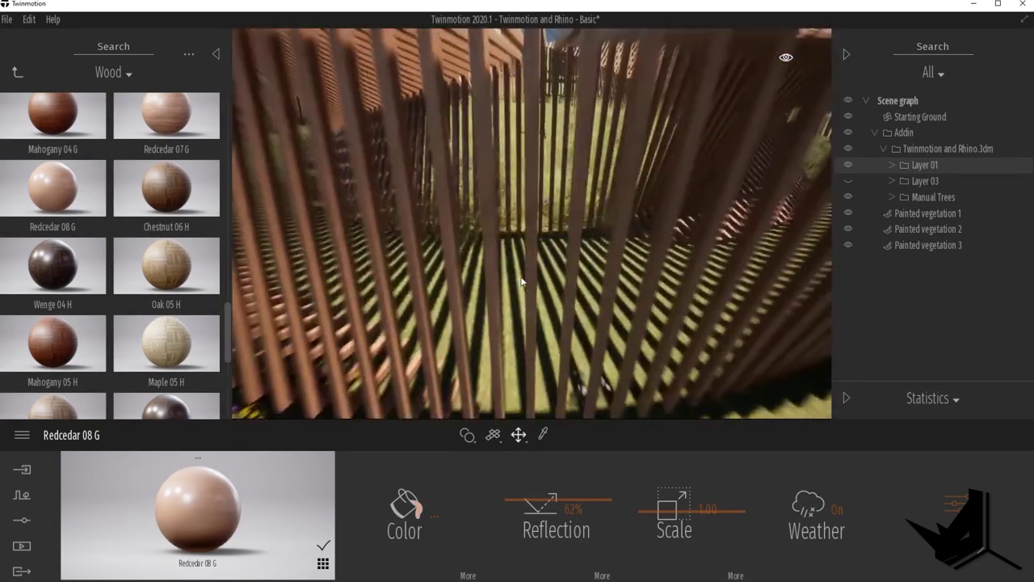
scroll(521, 281, up, 3)
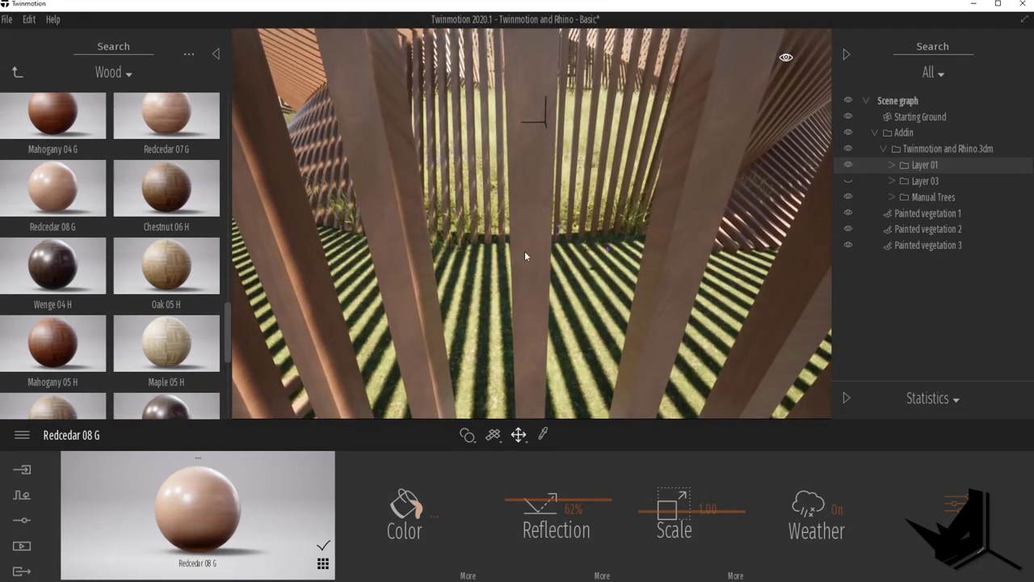
middle_drag(454, 256, 916, 261)
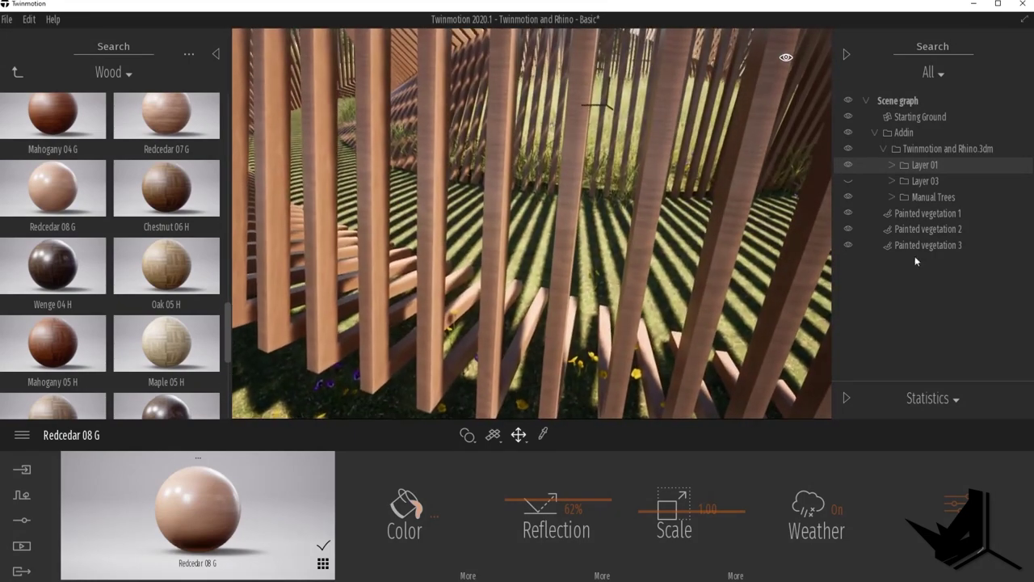
- Show Layer 03 and inspect the material on the base ring inside the pavilion
click(849, 181)
scroll(549, 218, up, 8)
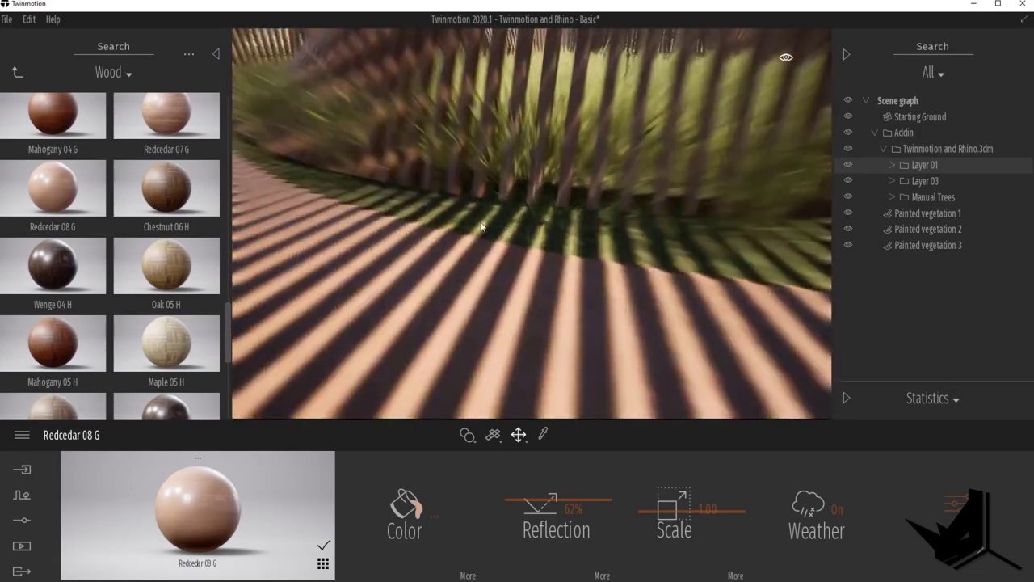
scroll(480, 231, down, 5)
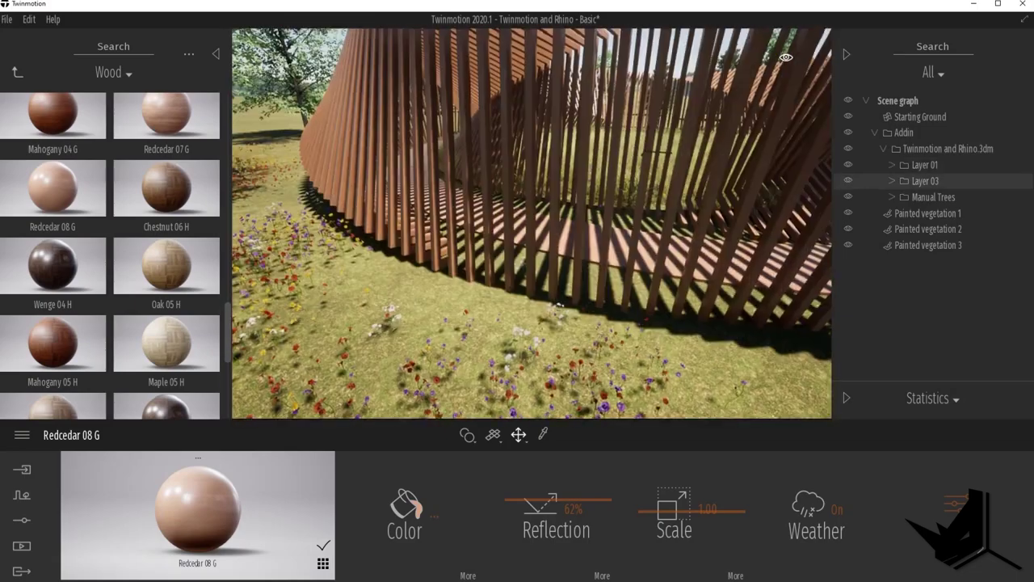
shift+middle_drag(533, 314, 466, 330)
scroll(517, 343, up, 5)
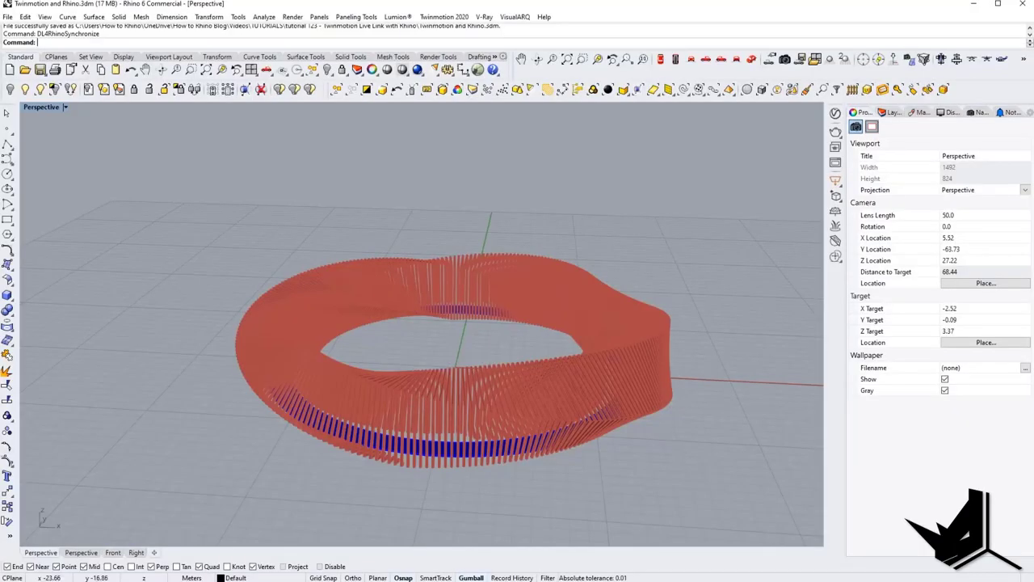
- Switch to Rhino and examine the blue base ring beneath the pavilion slats from above and below
shift+right_drag(693, 310, 616, 310)
right_drag(573, 311, 568, 377)
scroll(517, 450, up, 10)
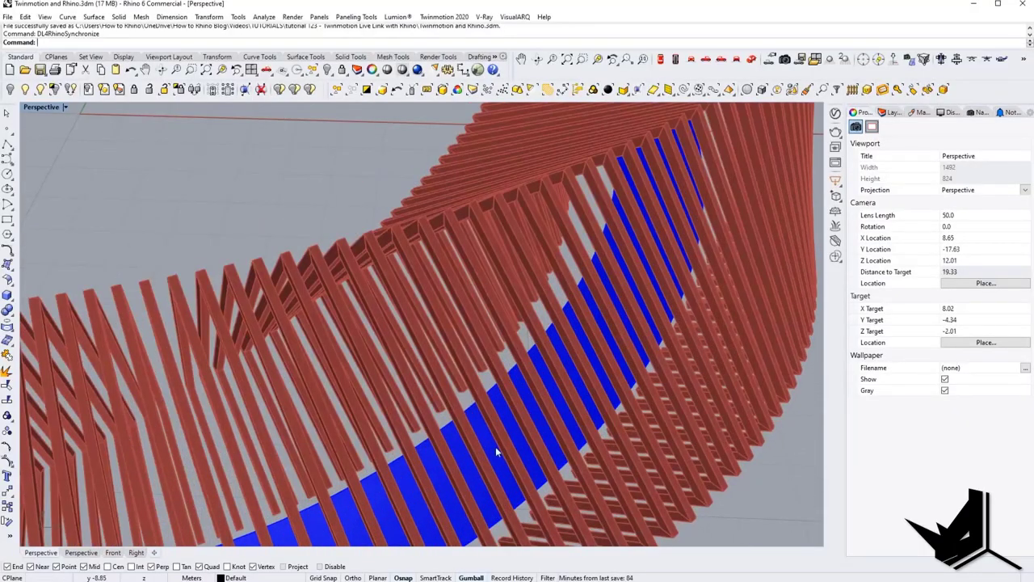
click(510, 434)
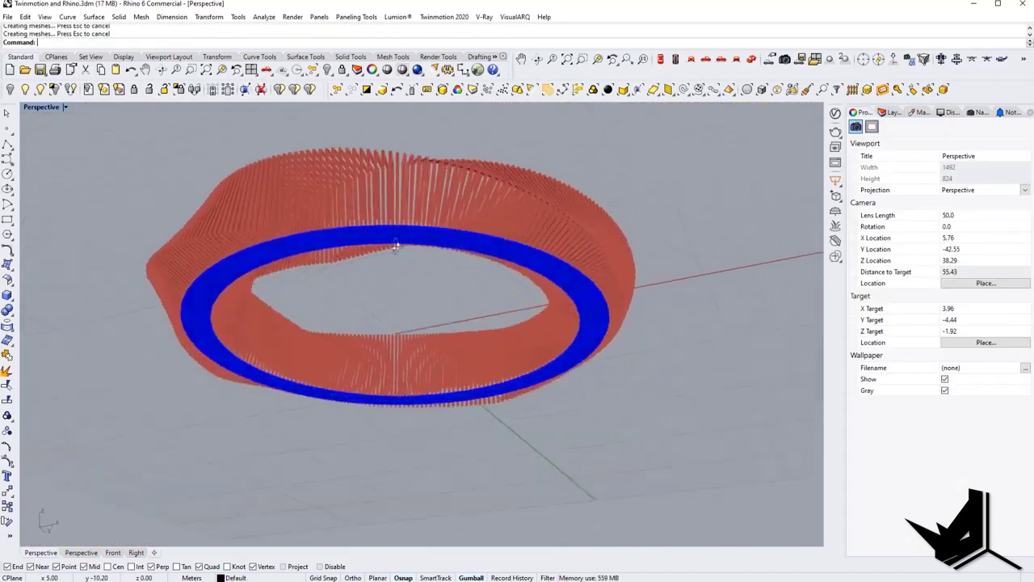
right_drag(393, 247, 363, 351)
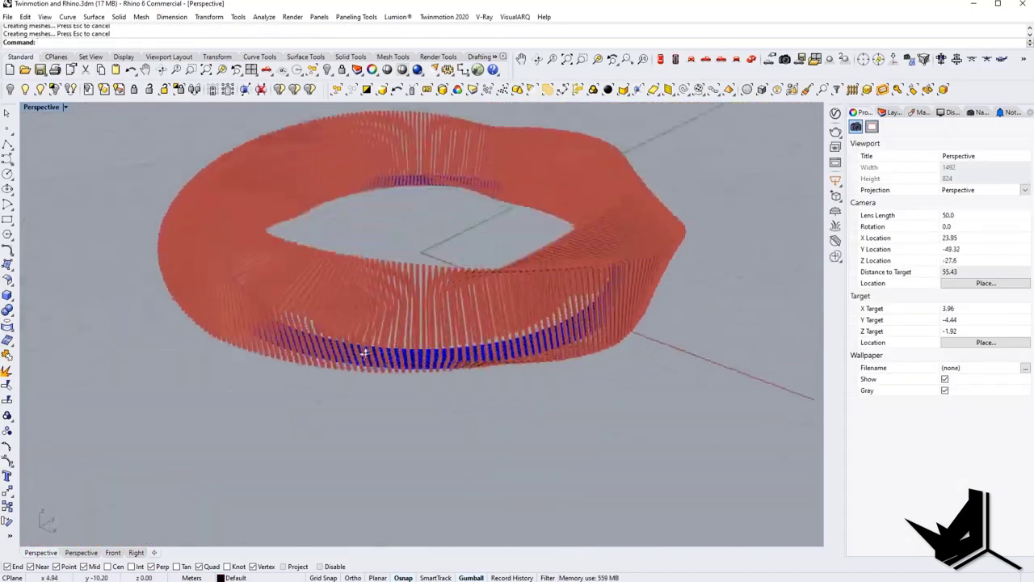
scroll(330, 411, up, 5)
right_drag(329, 411, 304, 278)
- Select the Ground Circle base ring and assign it a new Metal material in place of the layer material
click(275, 162)
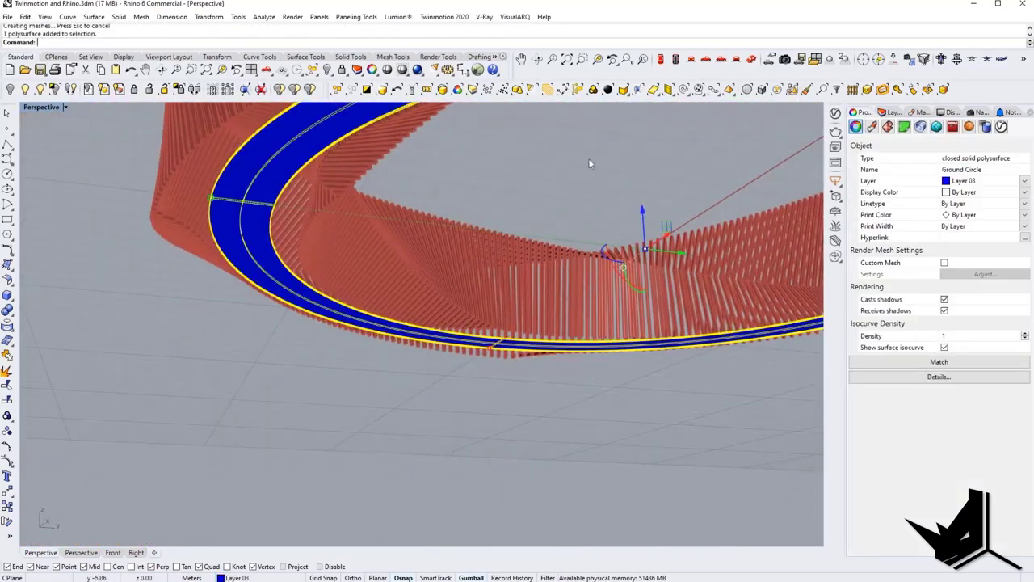
right_drag(591, 164, 694, 243)
scroll(587, 273, down, 6)
right_drag(586, 275, 626, 203)
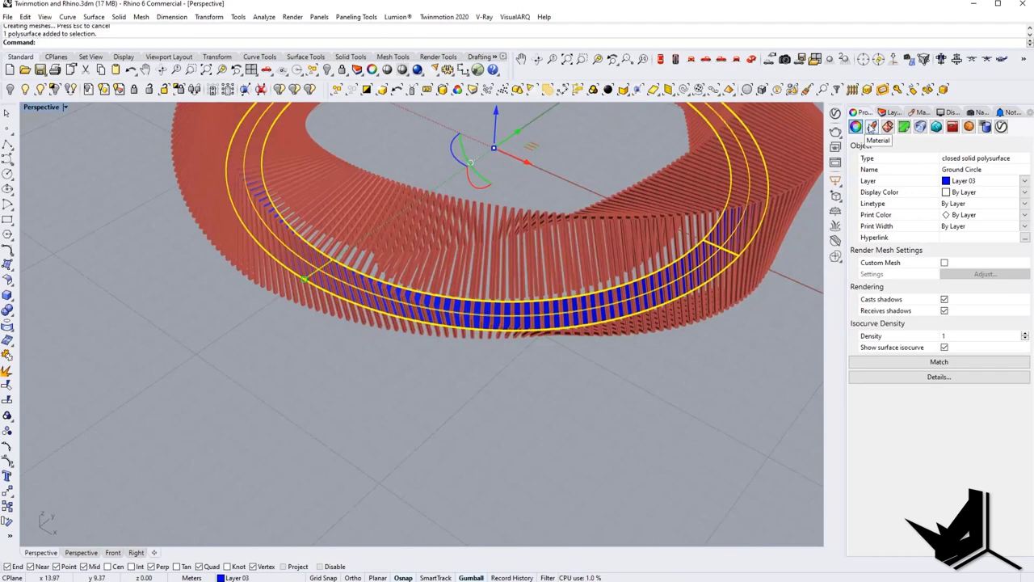
click(872, 127)
click(964, 158)
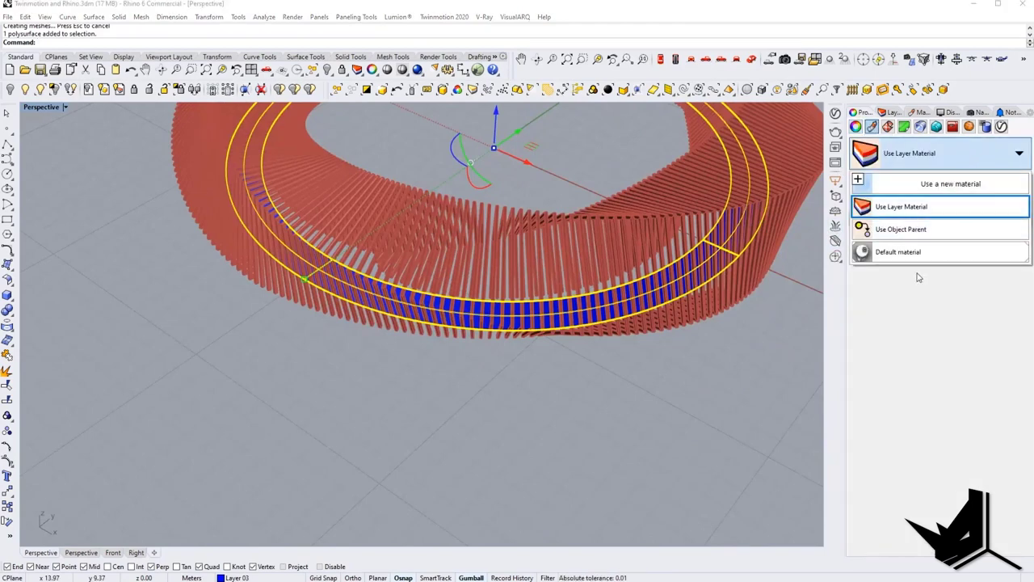
click(920, 272)
click(958, 157)
click(864, 182)
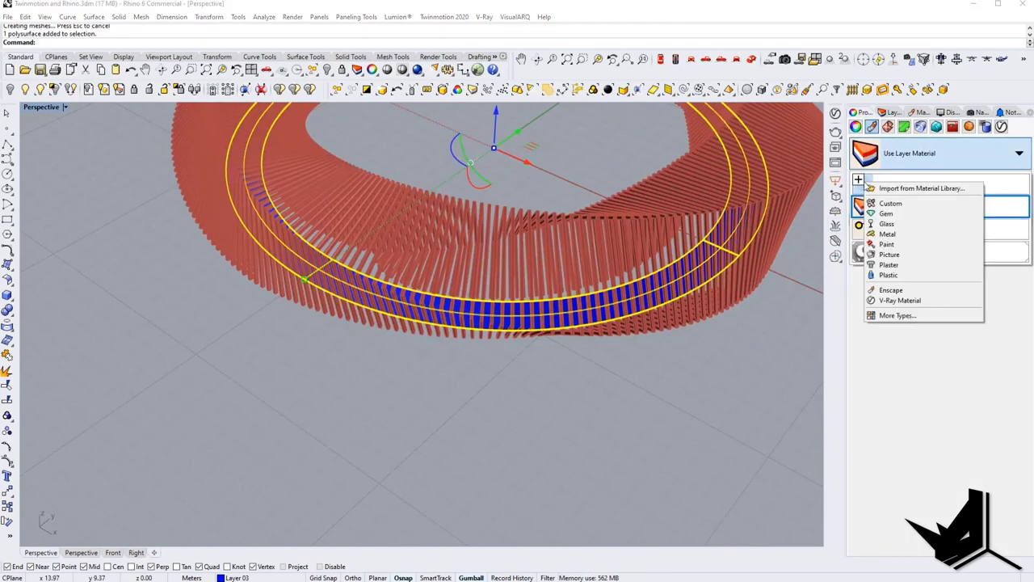
click(888, 233)
click(579, 411)
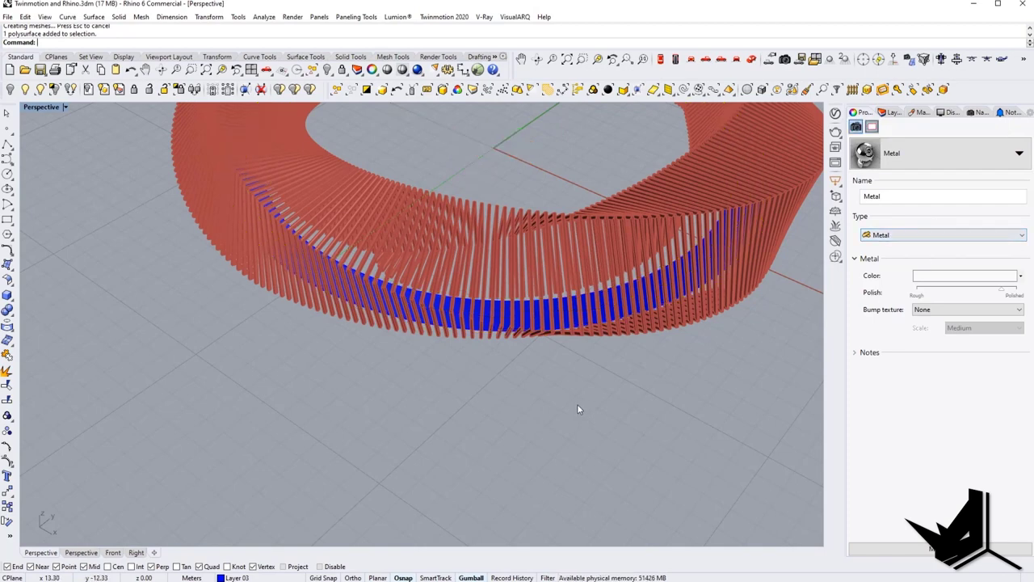
- Select all the pavilion slats and assign them a Plaster material based on the default material
scroll(614, 343, up, 5)
scroll(521, 338, down, 6)
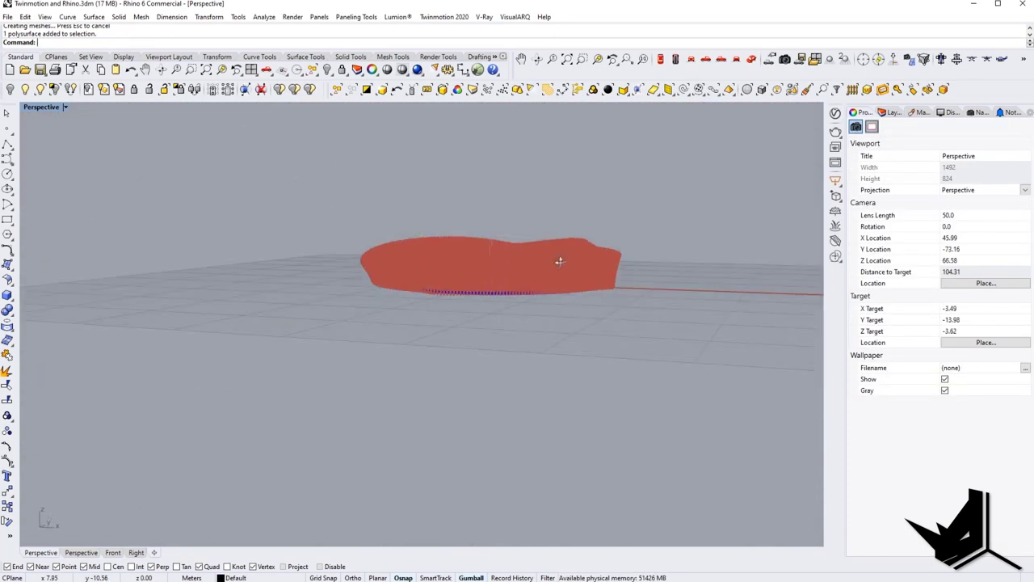
right_drag(663, 264, 655, 263)
drag(663, 300, 351, 218)
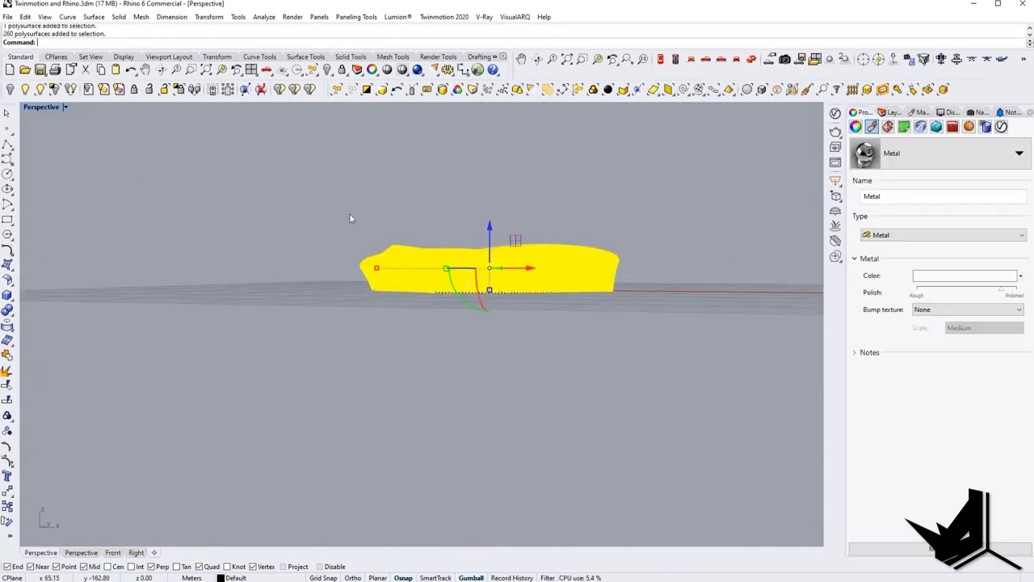
right_drag(350, 219, 388, 275)
click(970, 156)
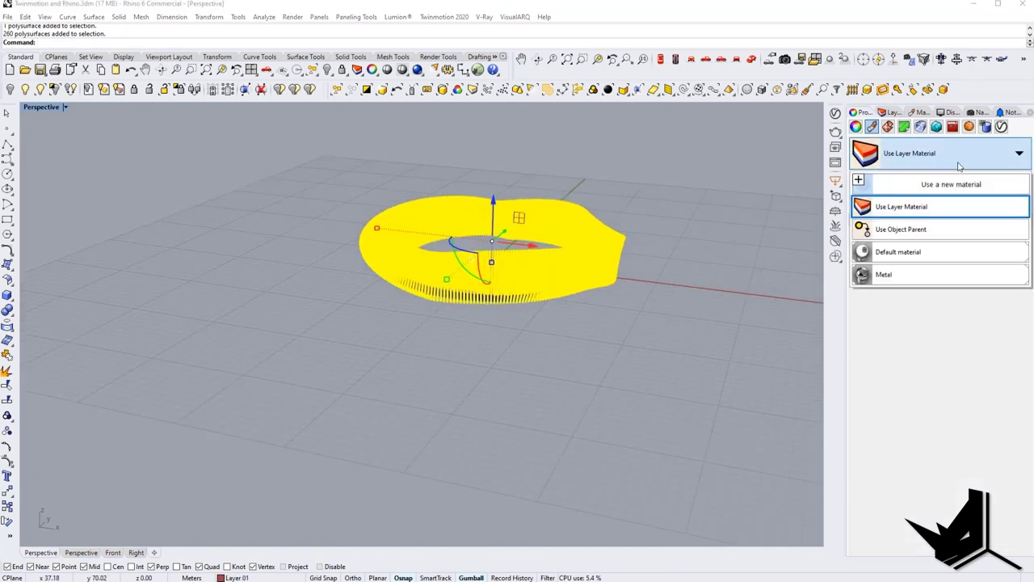
click(919, 250)
click(931, 235)
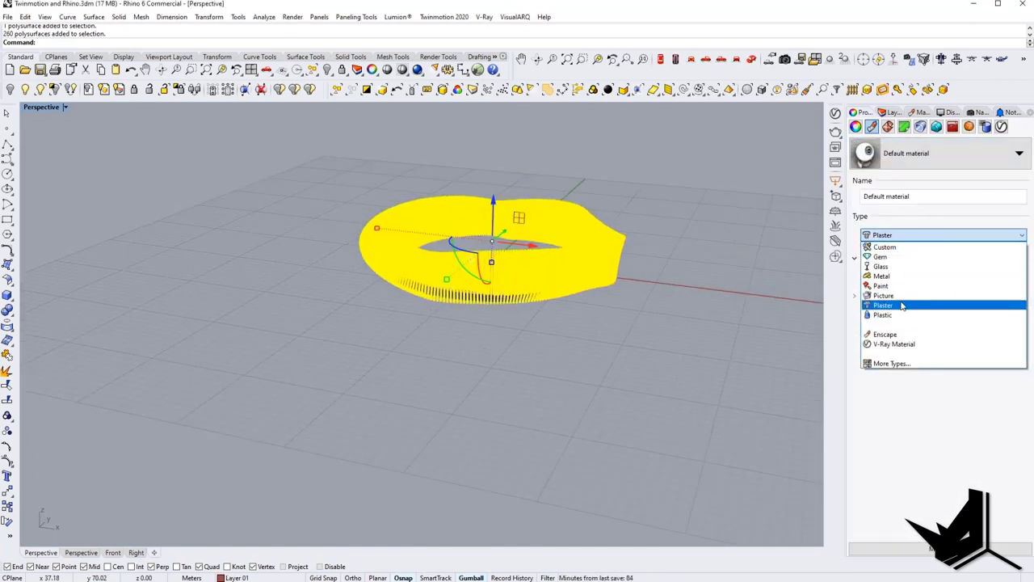
click(898, 301)
- Set the slats' plaster color to red with RGB 187, 73, 73 and deselect the slats
click(943, 278)
click(549, 229)
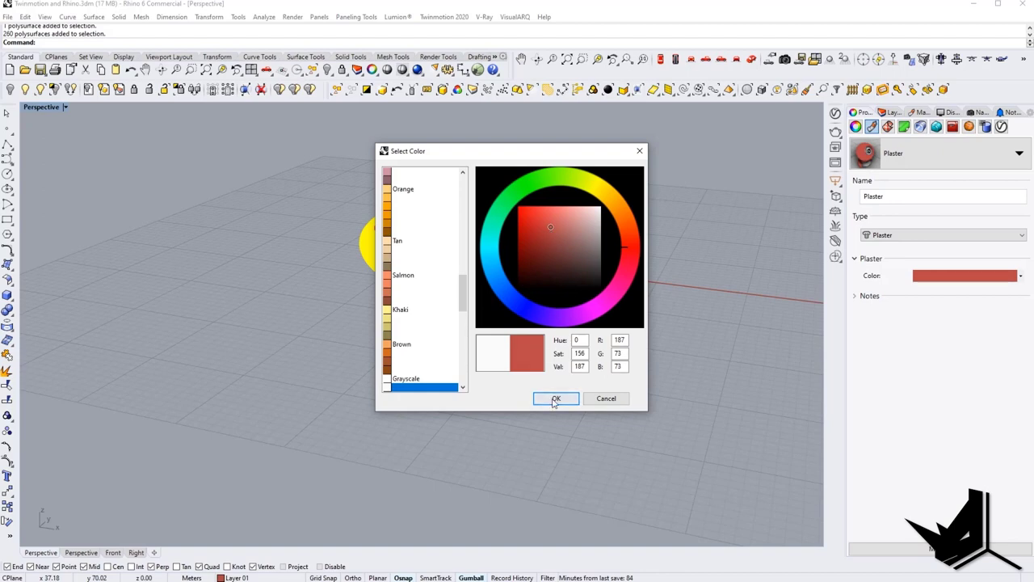
click(556, 399)
click(631, 307)
- Synchronize the Rhino model with Twinmotion and inspect the separate materials on the slats and base ring
scroll(506, 269, up, 5)
click(443, 17)
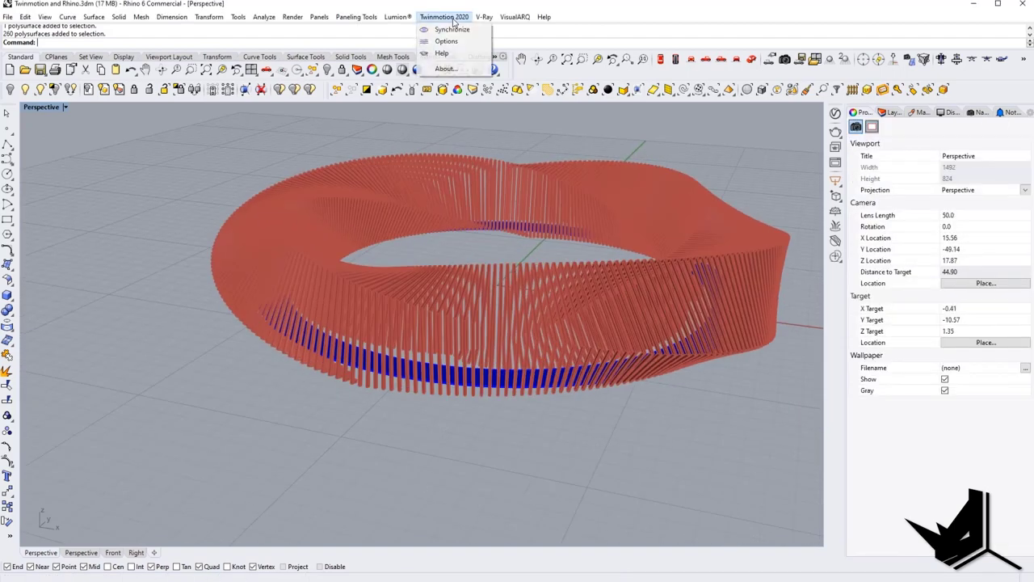
click(451, 29)
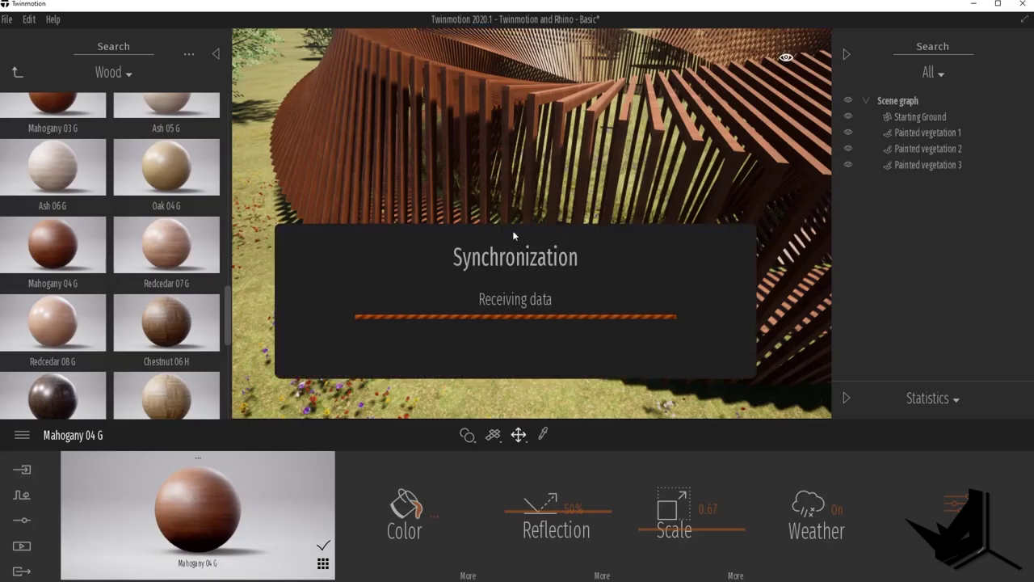
scroll(521, 325, up, 8)
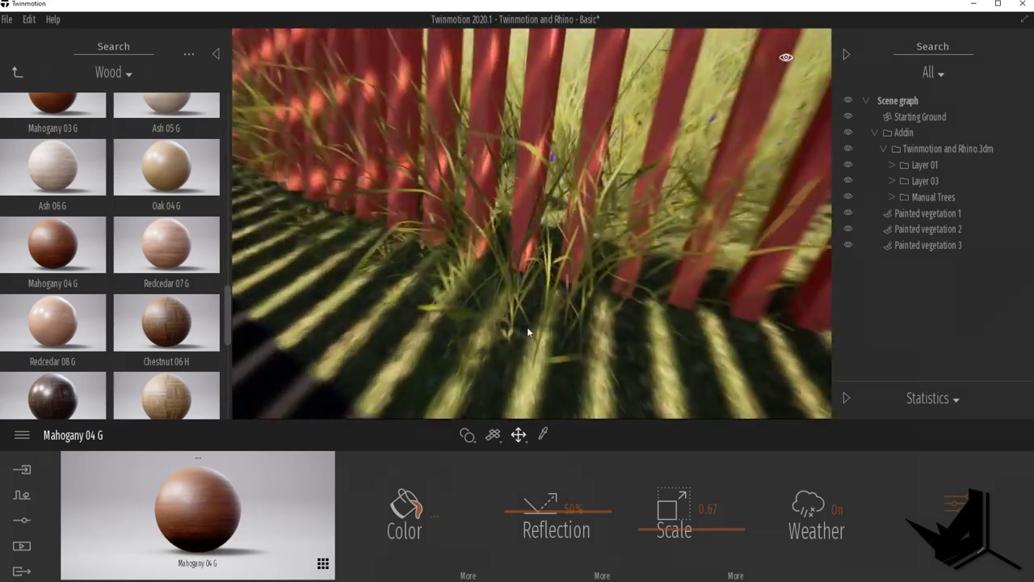
scroll(528, 330, down, 8)
scroll(512, 273, up, 5)
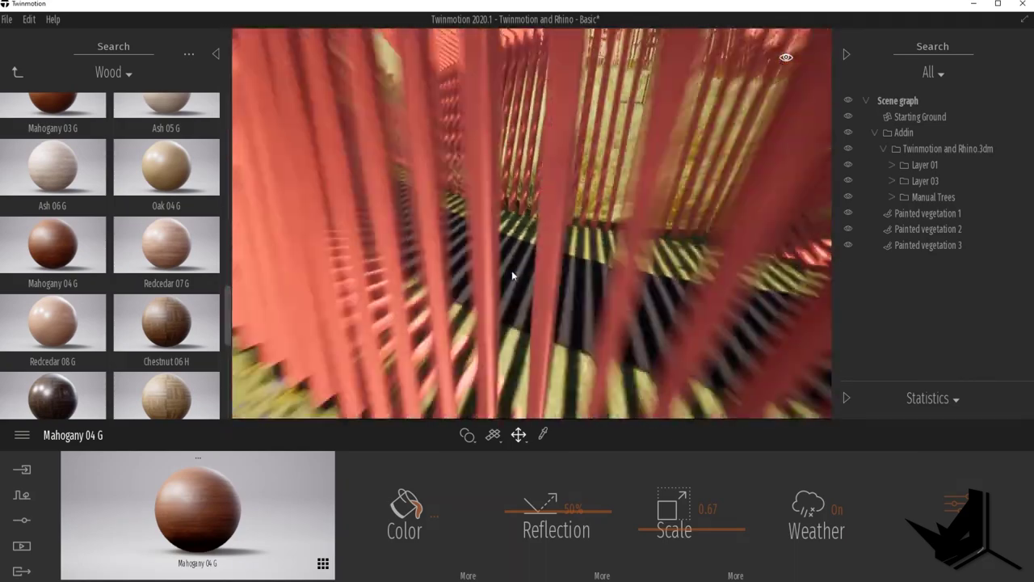
scroll(512, 276, down, 5)
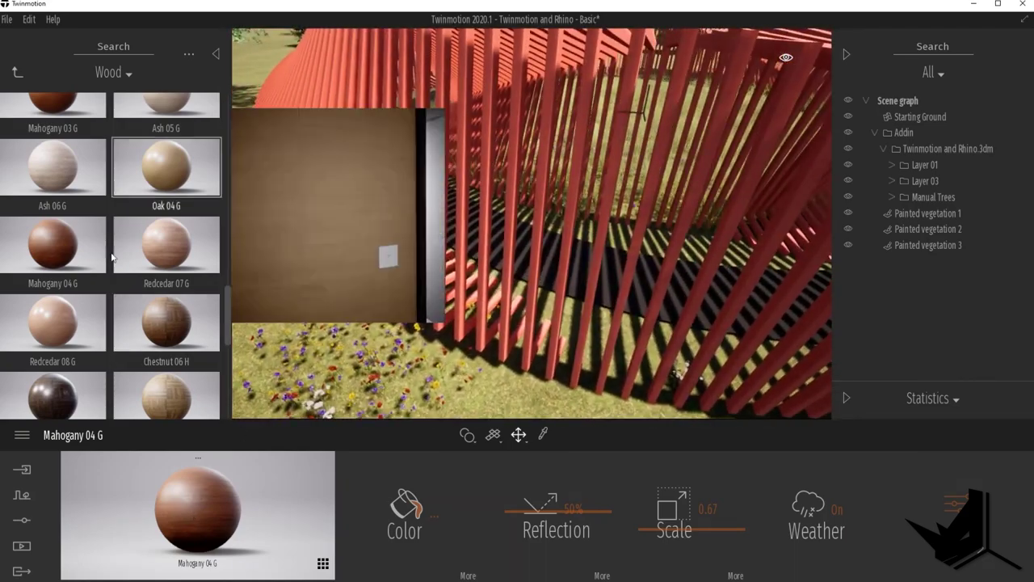
- Apply the Mahogany 03 G wood material to the pavilion slats and inspect them against the base ring
scroll(112, 257, up, 1)
drag(80, 305, 471, 308)
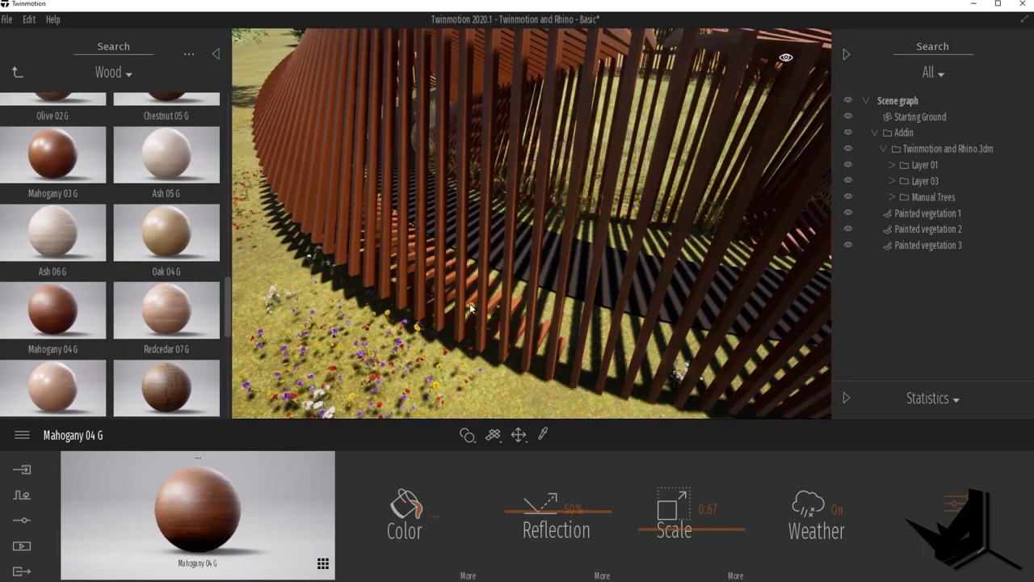
click(462, 305)
scroll(450, 238, up, 5)
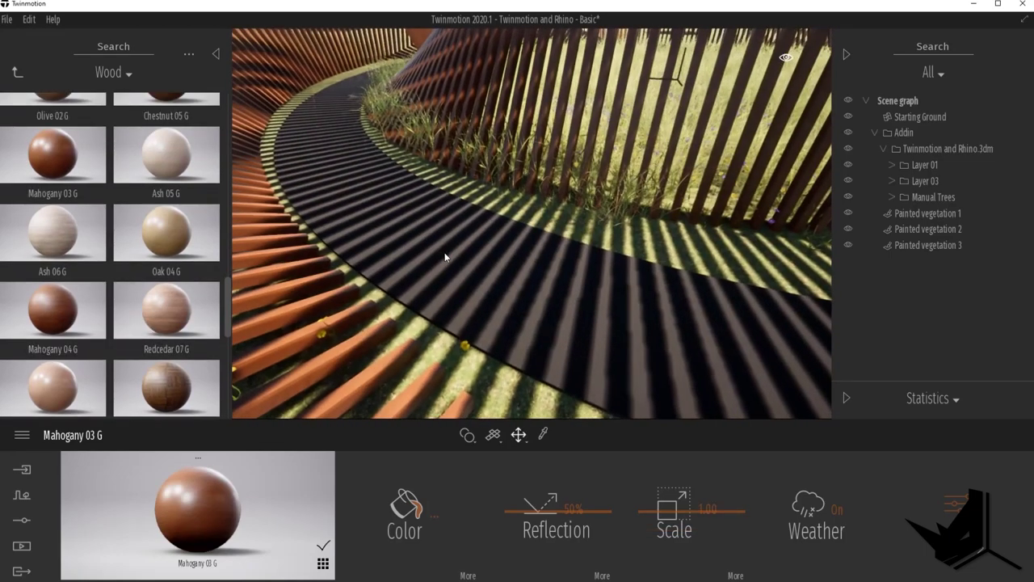
scroll(437, 275, down, 5)
scroll(424, 324, up, 5)
scroll(424, 328, down, 3)
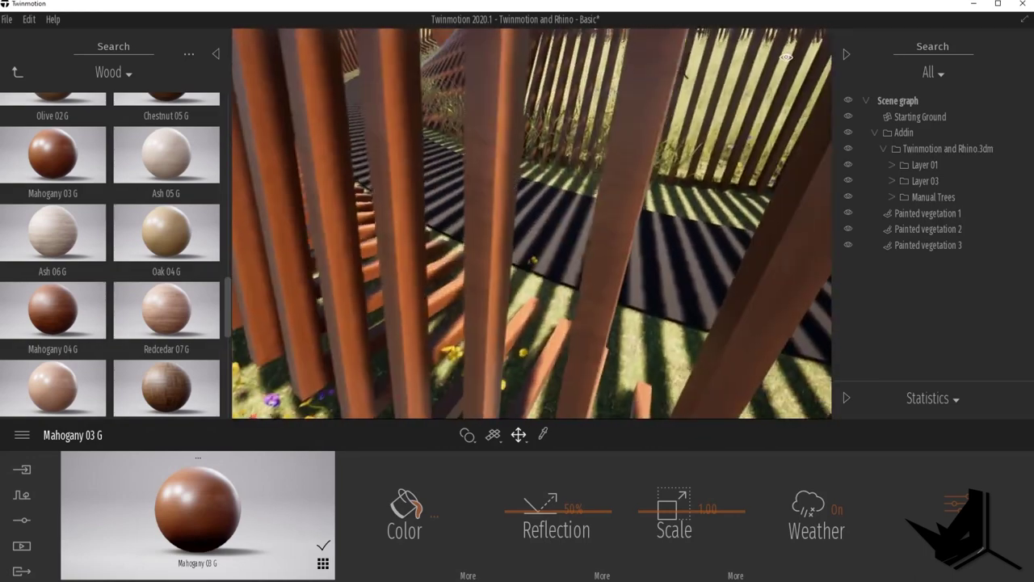
- Switch to the Rhino model and isolate the pavilion's base ring
scroll(532, 234, up, 3)
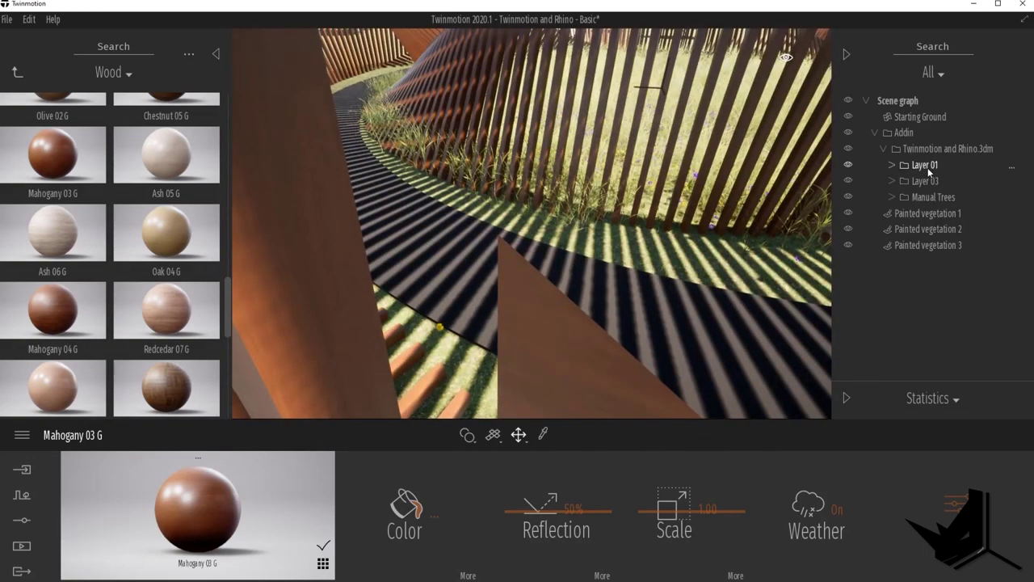
scroll(506, 159, down, 3)
scroll(507, 158, up, 4)
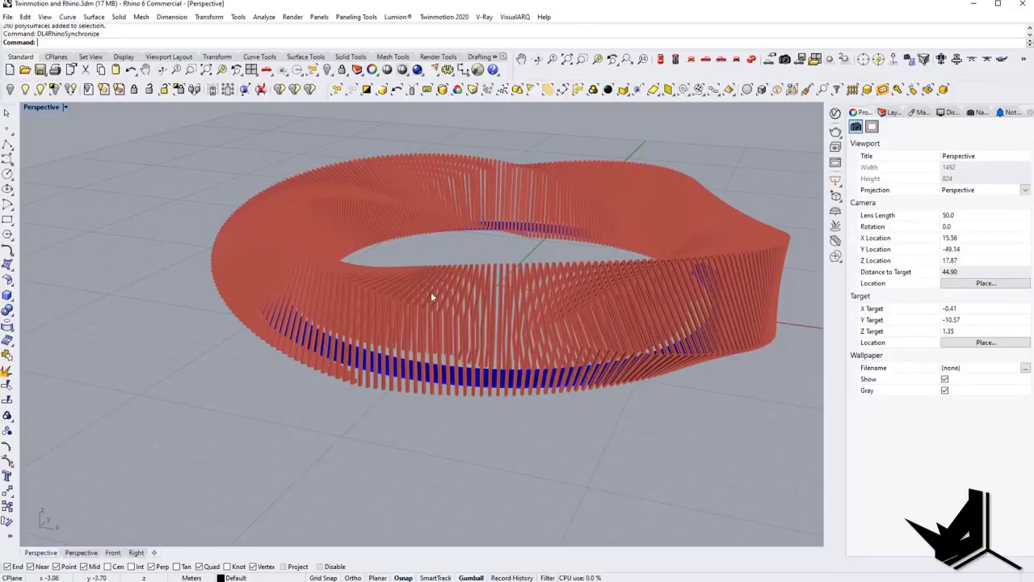
scroll(431, 291, up, 5)
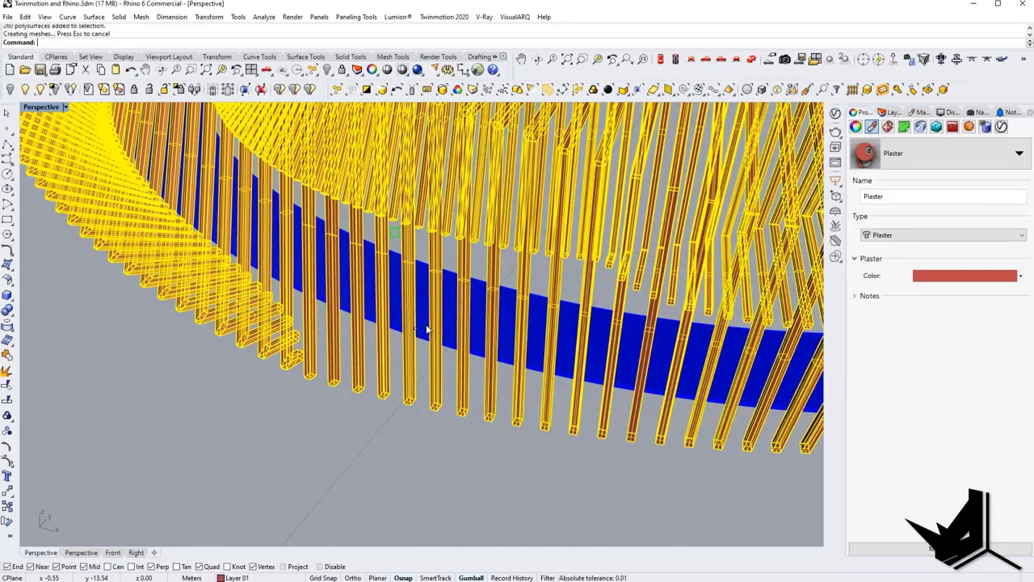
click(440, 347)
click(54, 92)
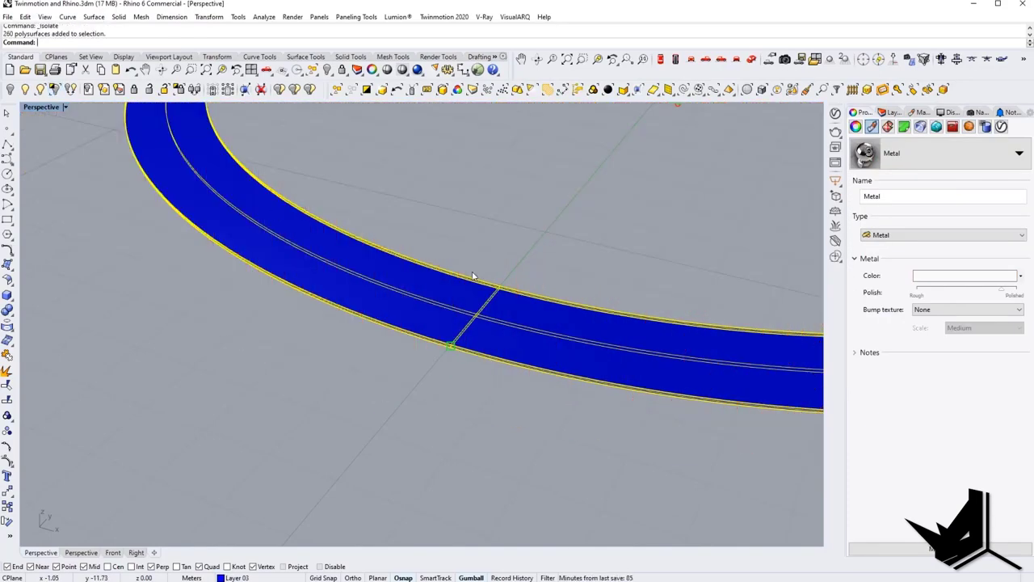
scroll(474, 272, down, 5)
right_drag(402, 298, 420, 364)
shift+right_drag(693, 197, 650, 239)
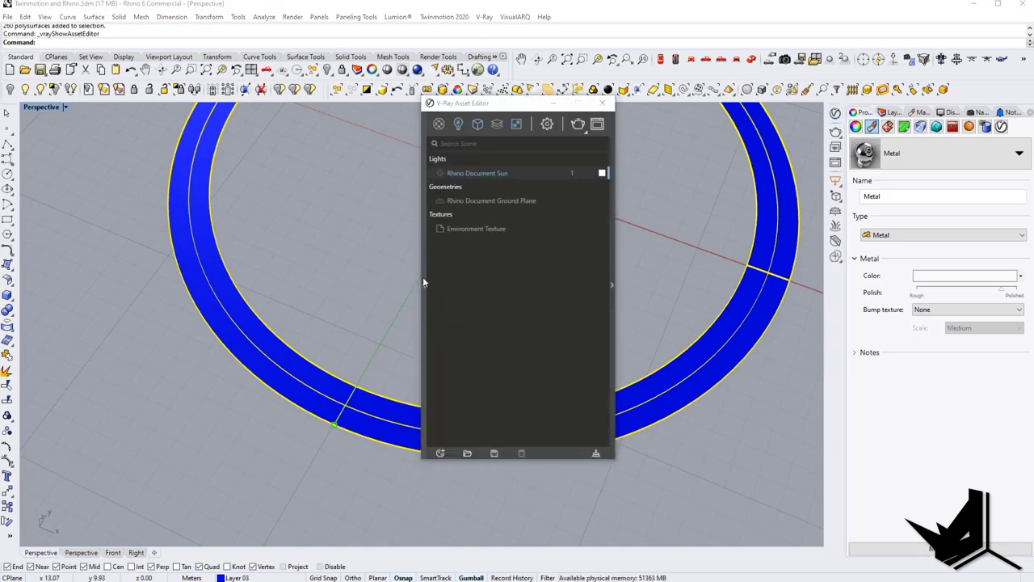
- Add Concrete Ceiling K01 2m from the V-Ray concrete library to the scene and apply it to the base ring
click(423, 281)
click(225, 132)
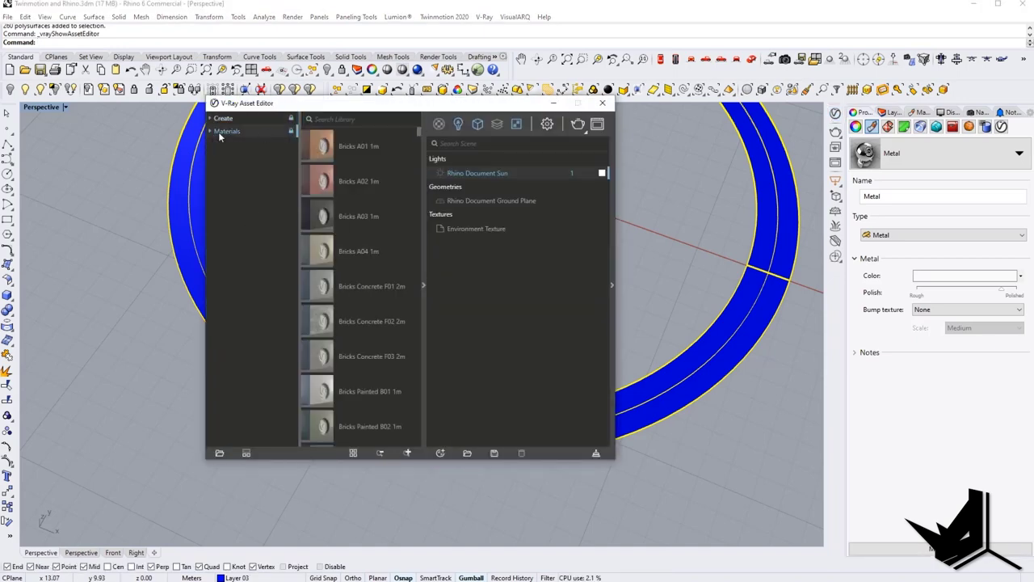
click(219, 134)
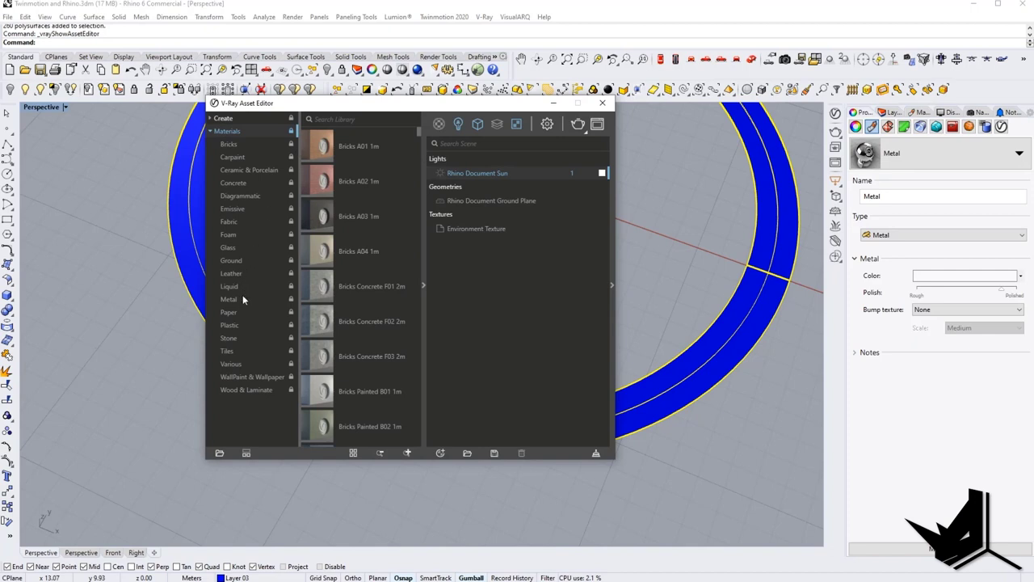
click(233, 183)
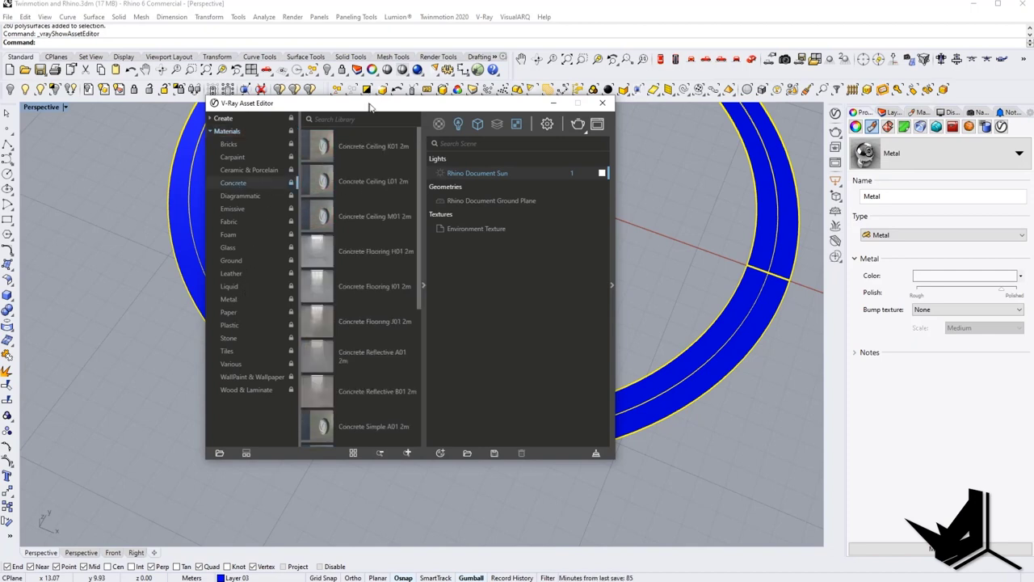
drag(369, 107, 465, 126)
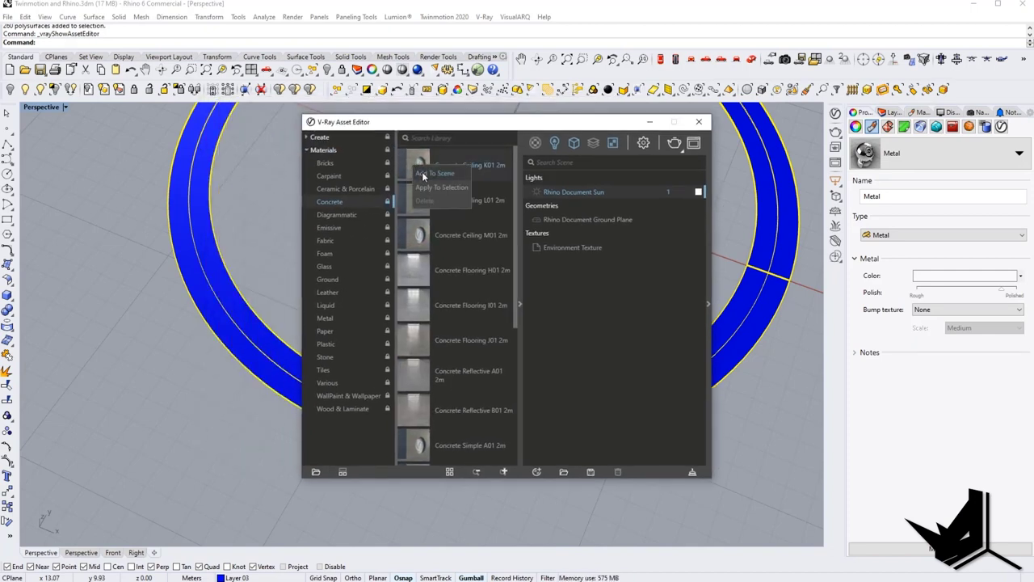
click(430, 175)
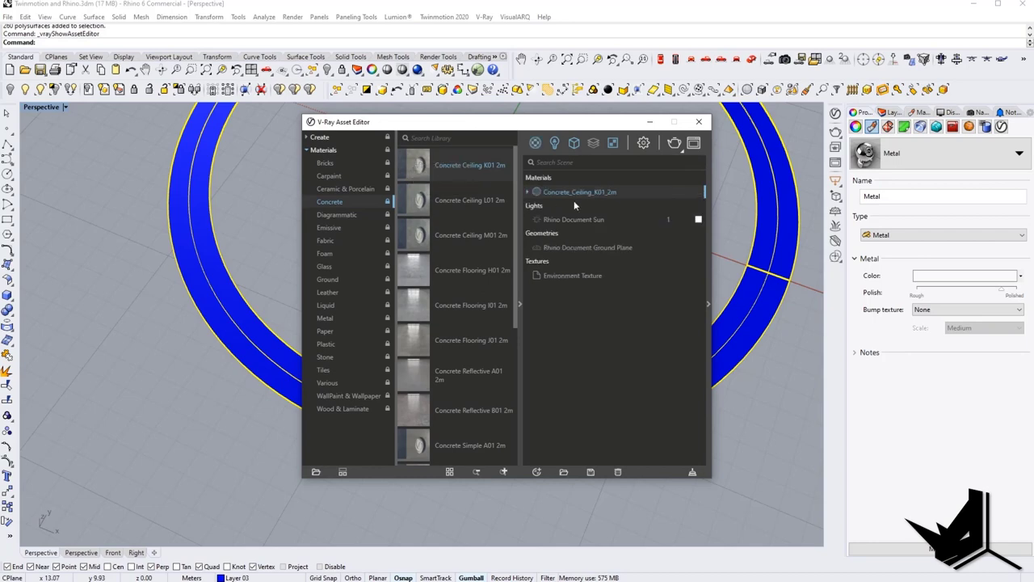
drag(570, 193, 190, 287)
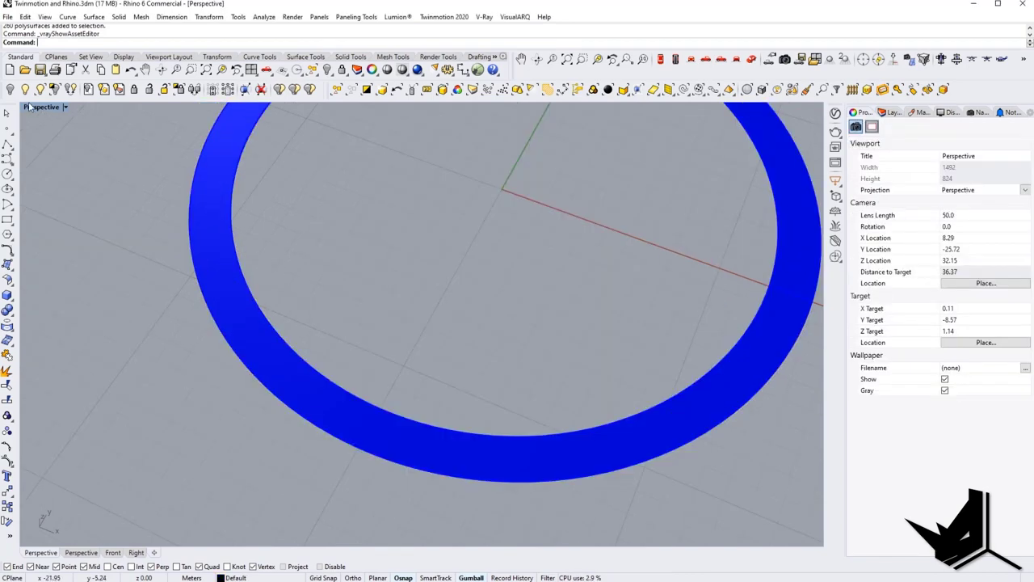
- Set the Perspective viewport to Rendered display and view the concrete on the whole base ring
click(65, 106)
click(67, 161)
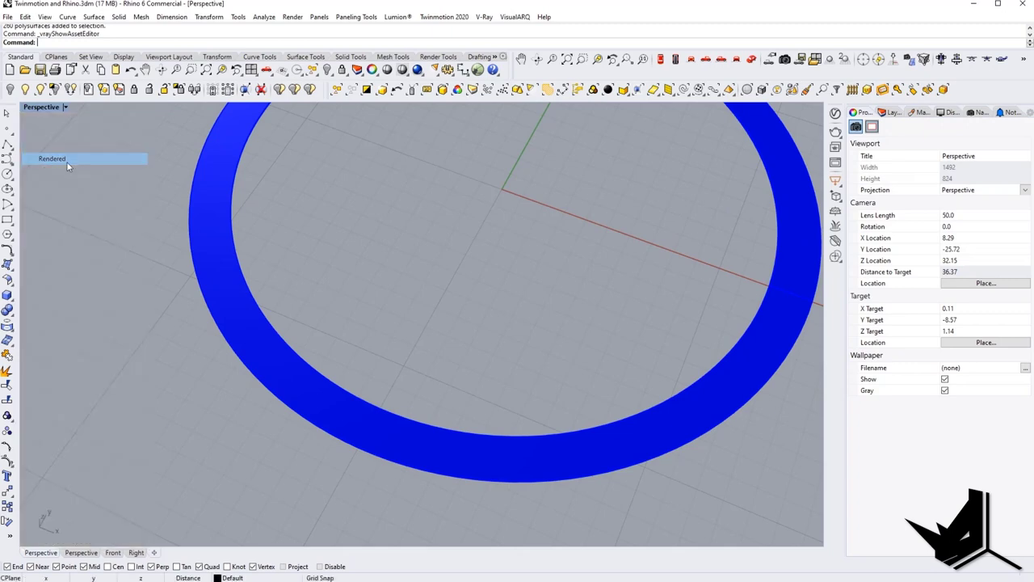
scroll(487, 387, down, 4)
right_drag(482, 378, 540, 370)
scroll(541, 370, down, 3)
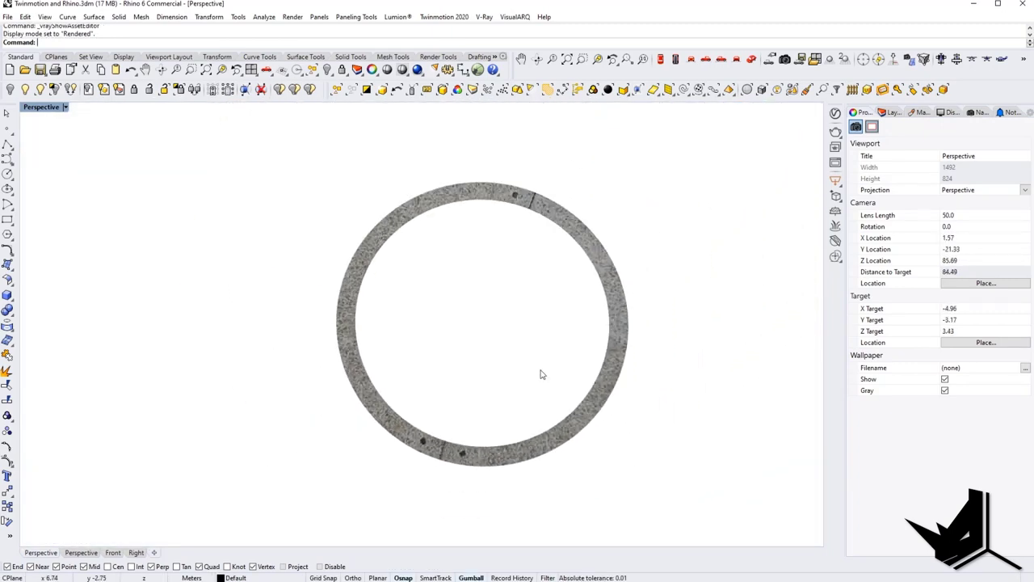
scroll(543, 280, up, 2)
- Apply capped box mapping to the base ring with a box of about 5.46 × 5.46 × 8.72 m placed beside it
click(610, 247)
click(834, 178)
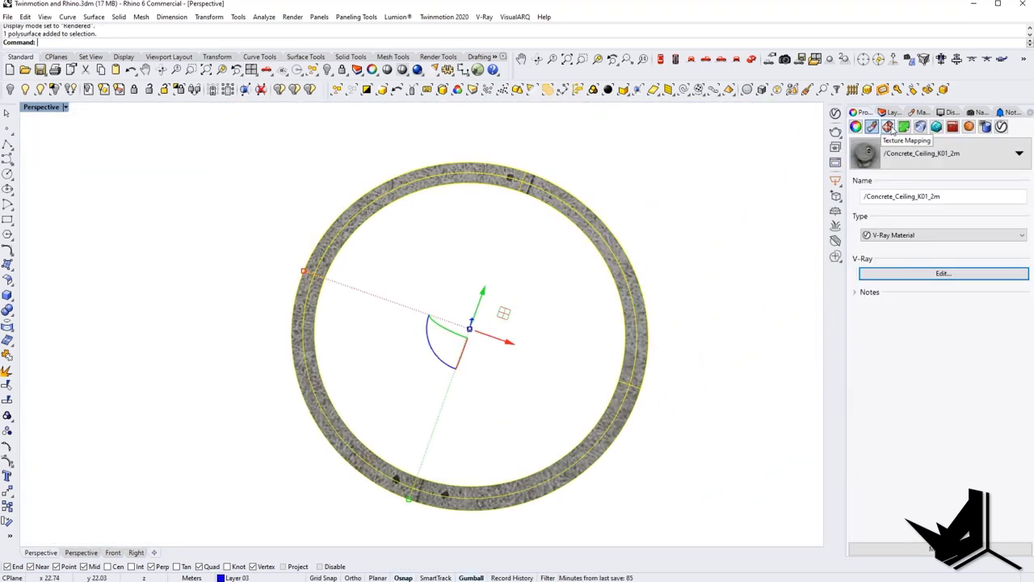
click(915, 146)
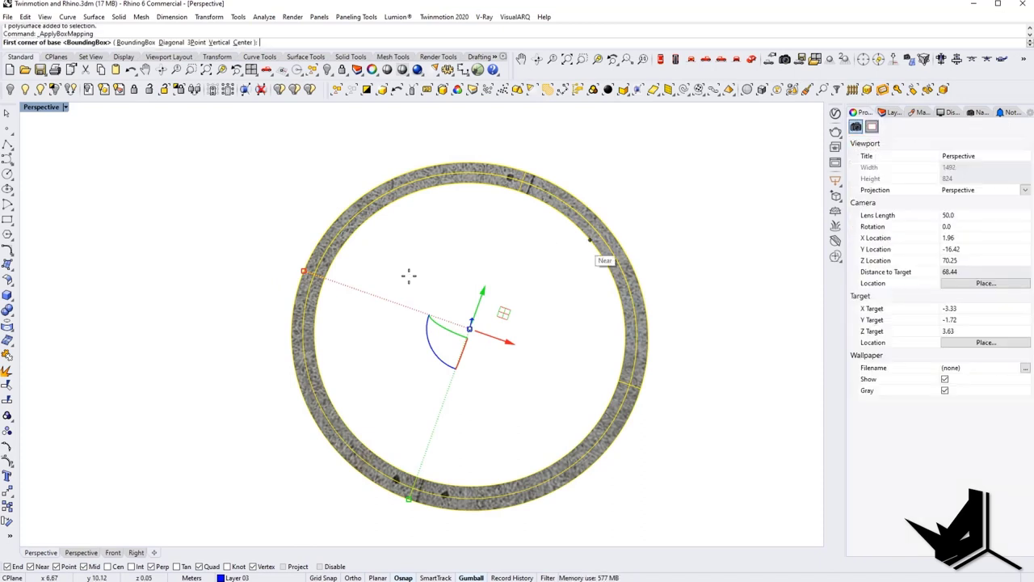
click(215, 238)
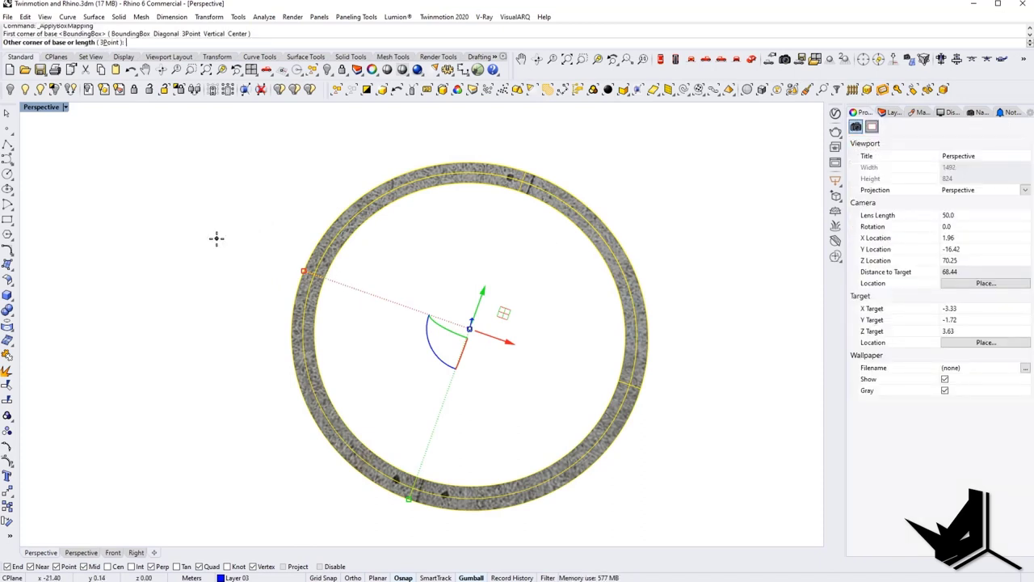
click(256, 327)
key(Return)
key(Return)
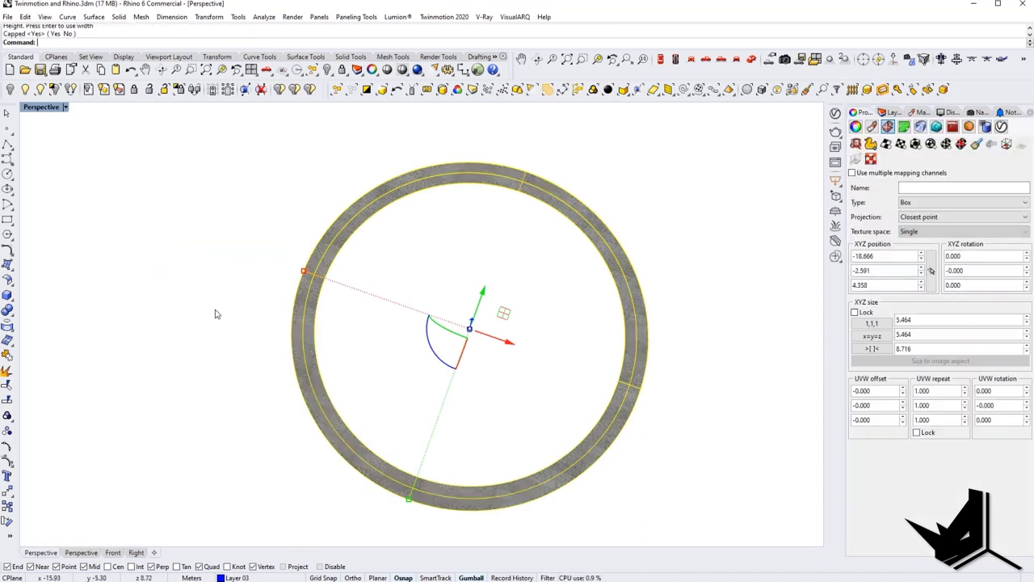
- Examine the scale and joints of the concrete texture around the base ring
scroll(307, 323, up, 14)
scroll(271, 299, down, 12)
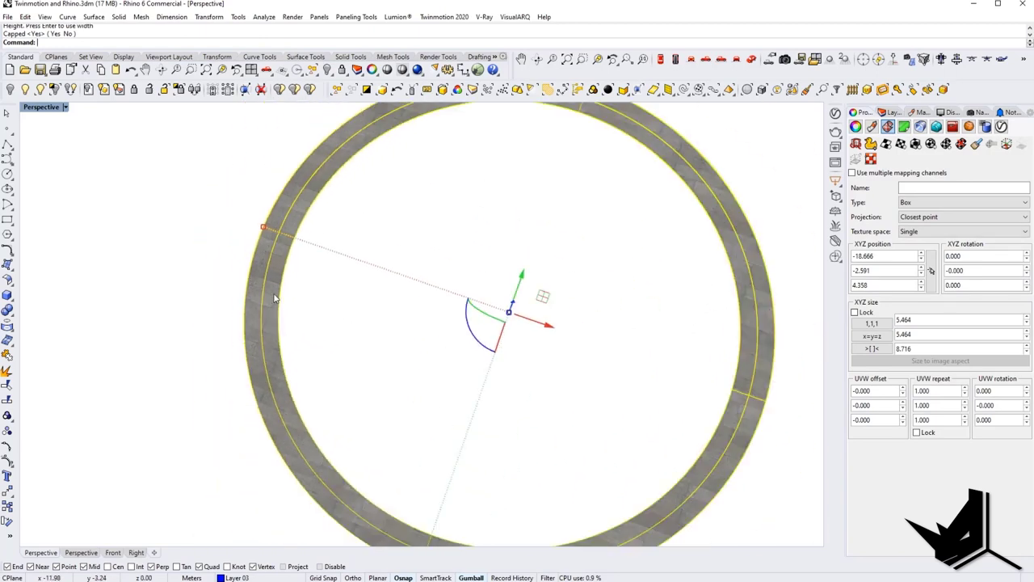
shift+right_drag(374, 324, 374, 294)
scroll(328, 233, down, 4)
right_drag(330, 237, 331, 275)
scroll(323, 380, up, 16)
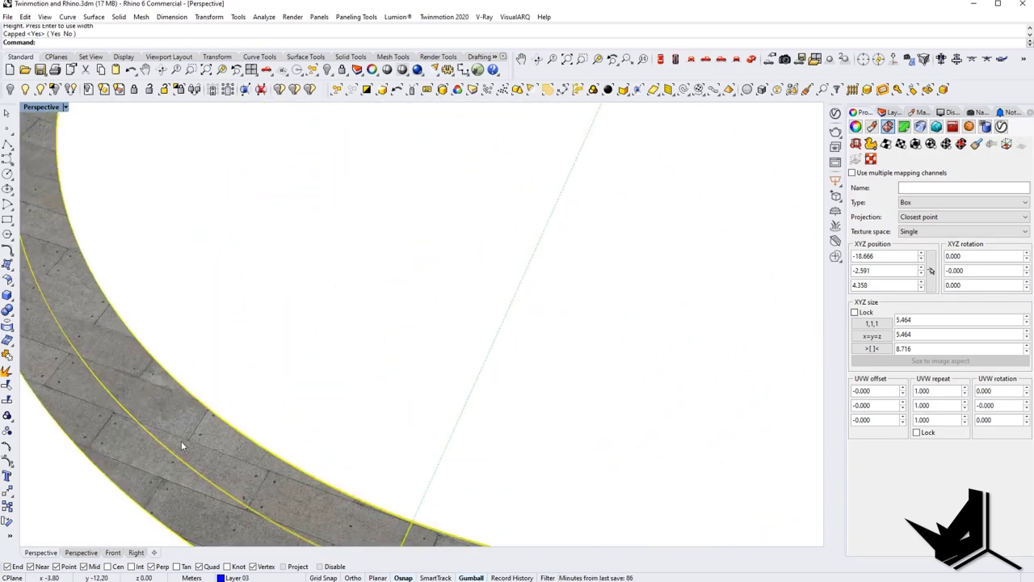
scroll(181, 440, down, 15)
right_drag(202, 388, 285, 259)
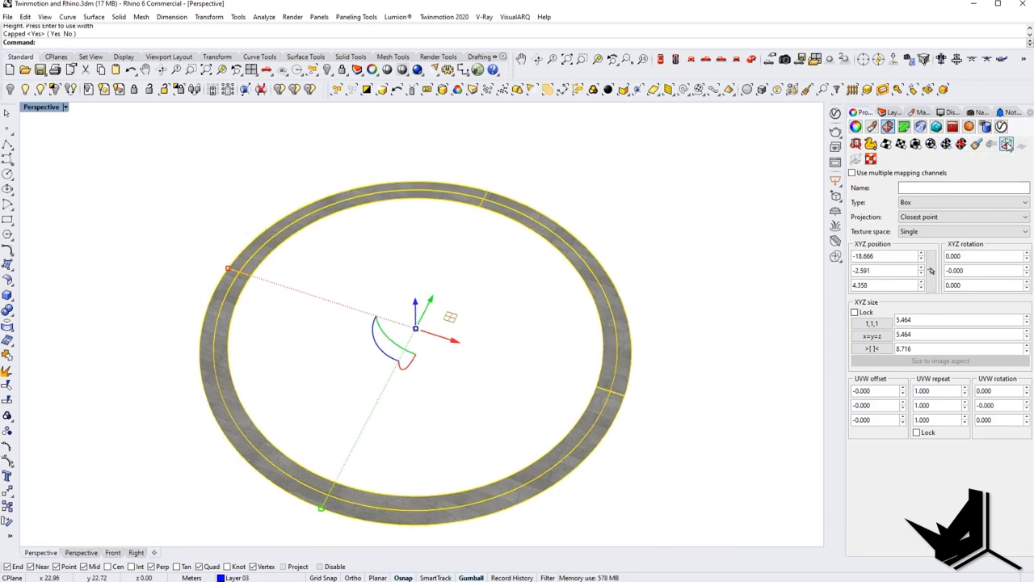
- Show the ring's texture mapping box and scale it uniformly to about 1.65 × 1.65 × 2.63 m
click(1008, 145)
shift+right_drag(377, 270, 416, 282)
scroll(150, 212, up, 3)
shift+drag(148, 211, 181, 231)
scroll(341, 378, up, 10)
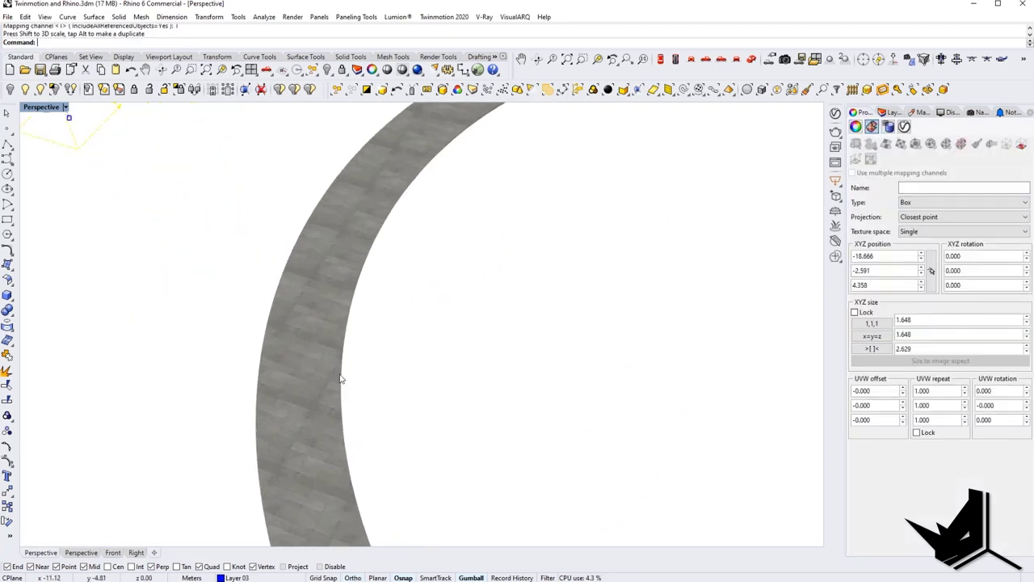
scroll(329, 349, down, 14)
shift+right_drag(329, 349, 299, 348)
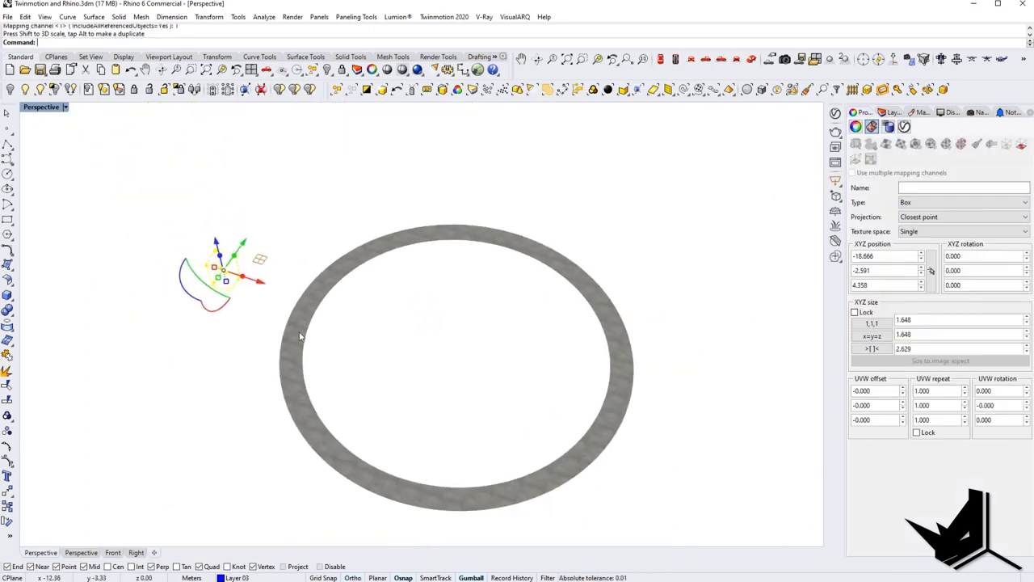
- Deselect the base ring, unhide the pavilion slats and return the Perspective viewport to Shaded display
click(300, 335)
click(291, 240)
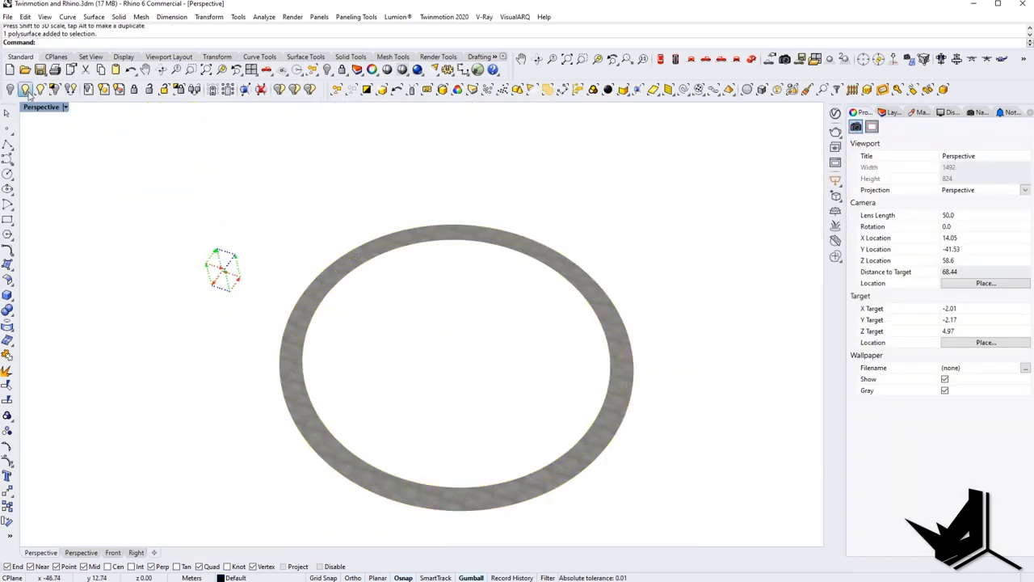
key(ctrl+alt+s)
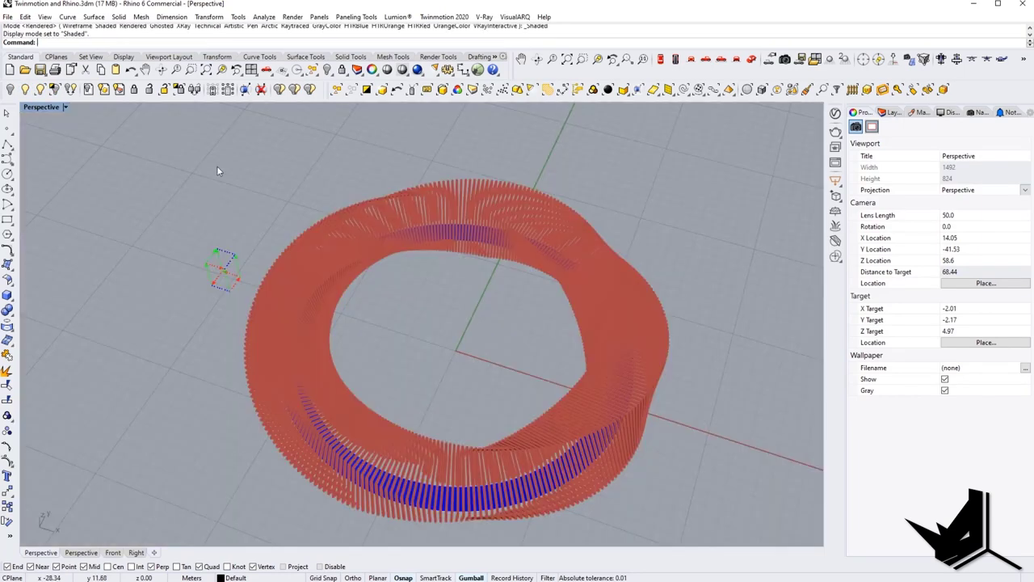
shift+right_drag(257, 179, 265, 205)
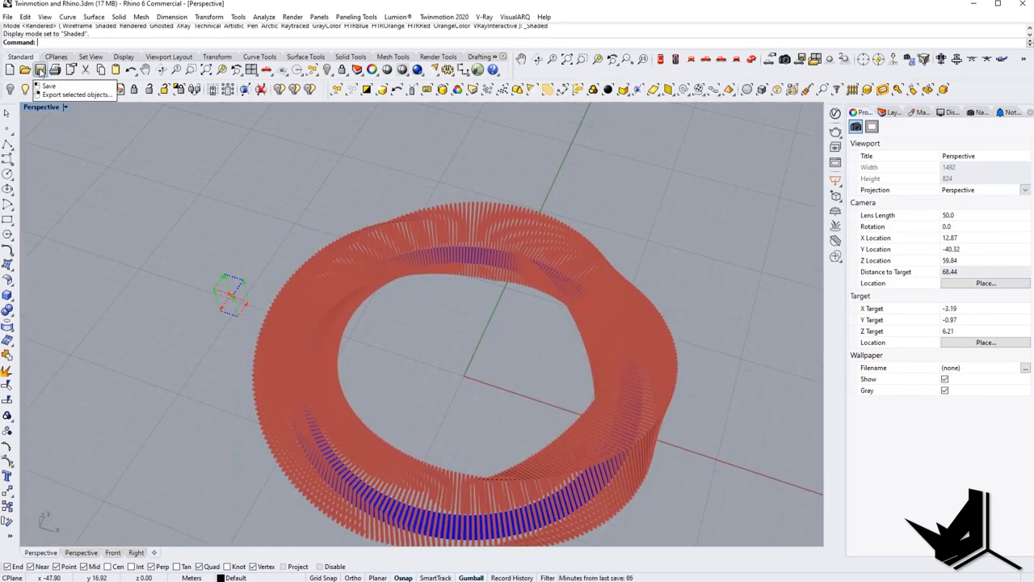
- Save the Rhino model, synchronize it with Twinmotion and inspect the concrete texture on the base ring there
click(39, 71)
click(457, 16)
click(453, 29)
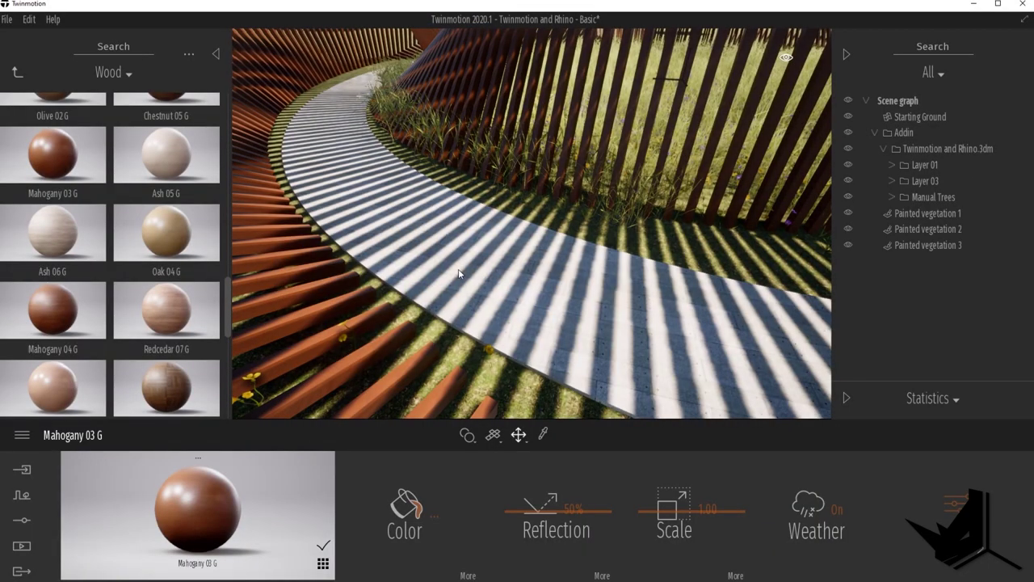
scroll(449, 301, up, 5)
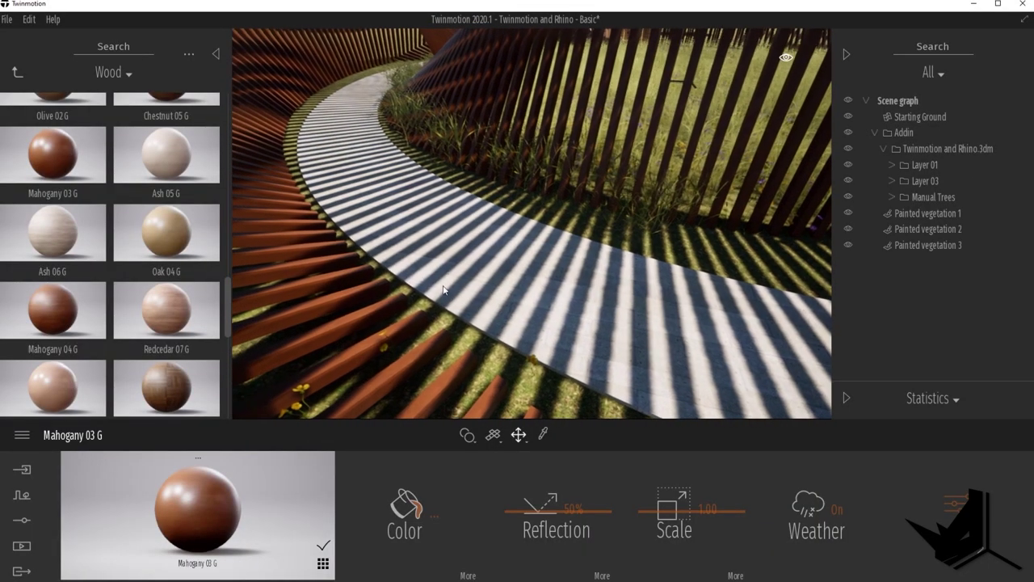
scroll(493, 251, up, 4)
scroll(490, 253, down, 9)
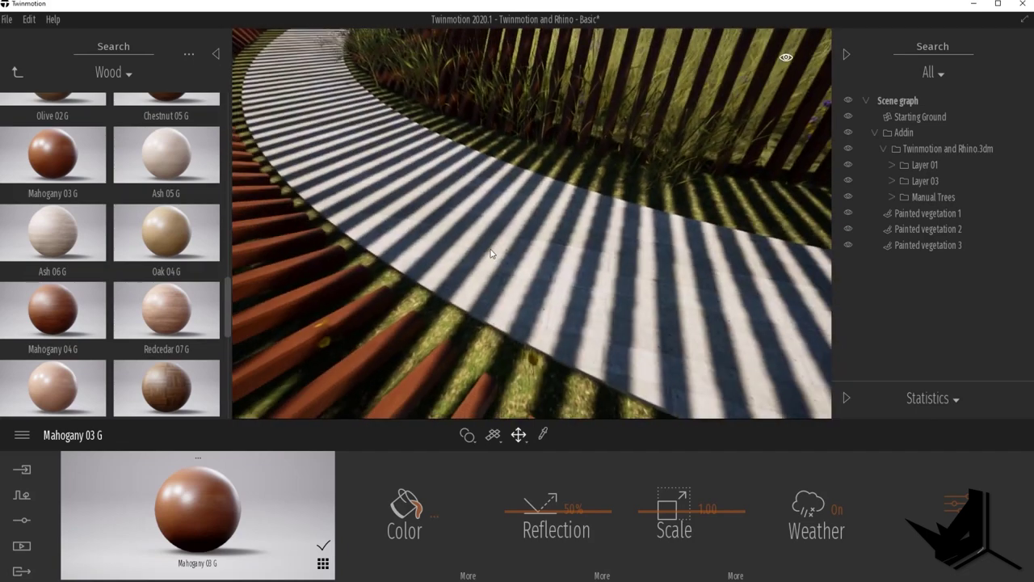
scroll(487, 257, up, 6)
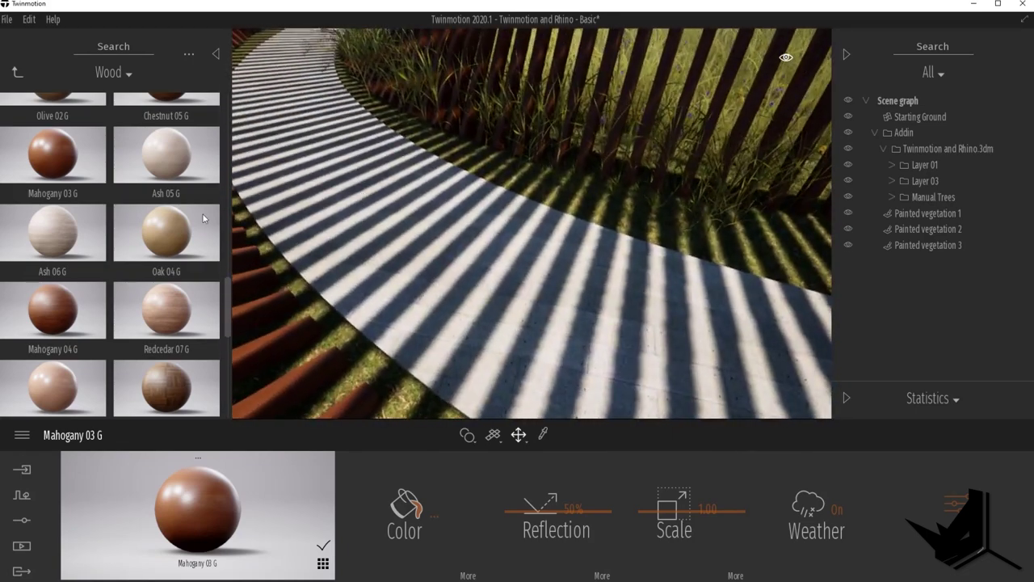
- Apply the Bare concrete 03 material from the Concrete library to the base ring and inspect its surface
click(17, 74)
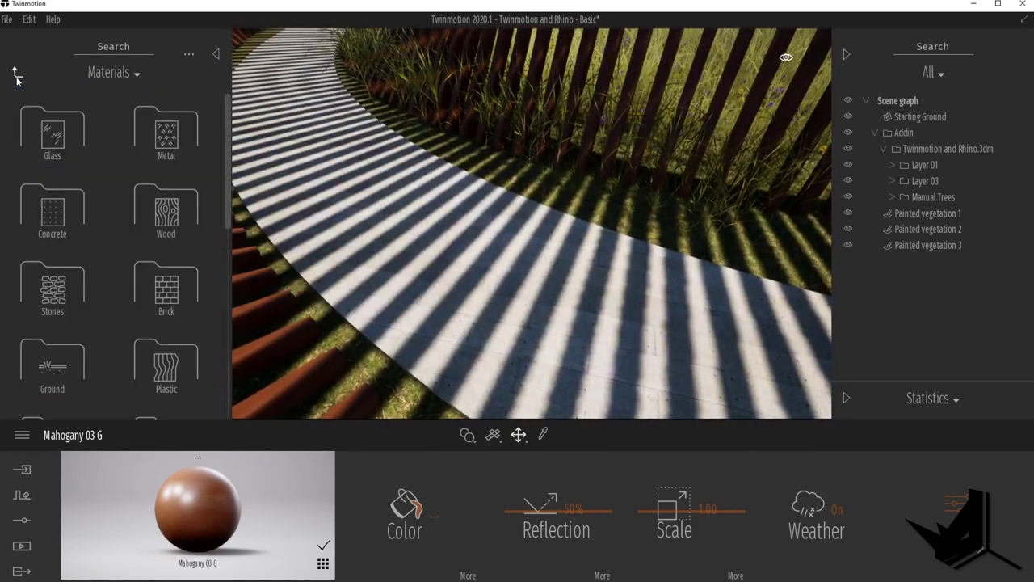
click(71, 217)
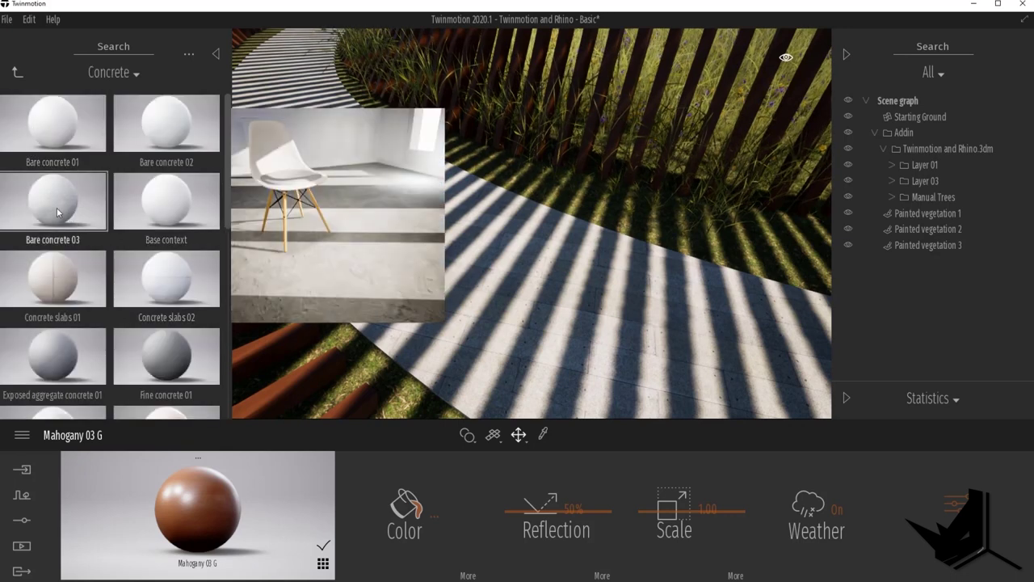
drag(58, 209, 596, 311)
scroll(596, 311, up, 5)
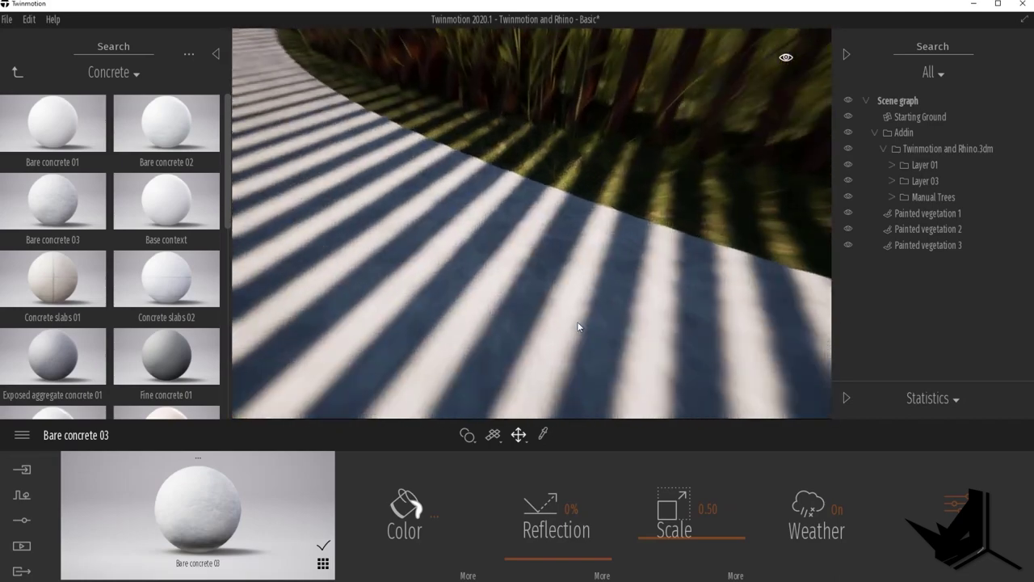
scroll(513, 292, down, 6)
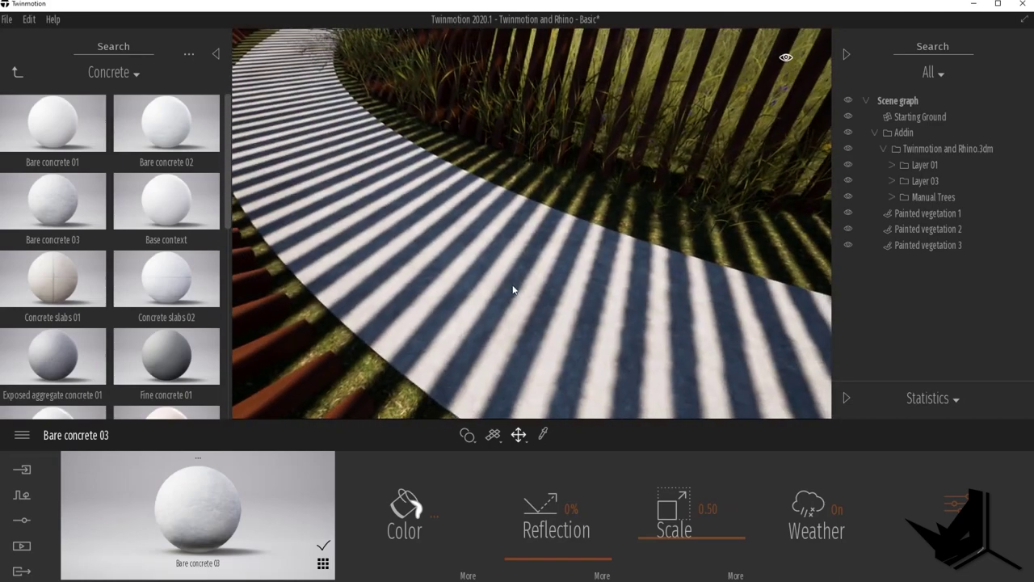
scroll(485, 309, up, 4)
scroll(455, 345, up, 5)
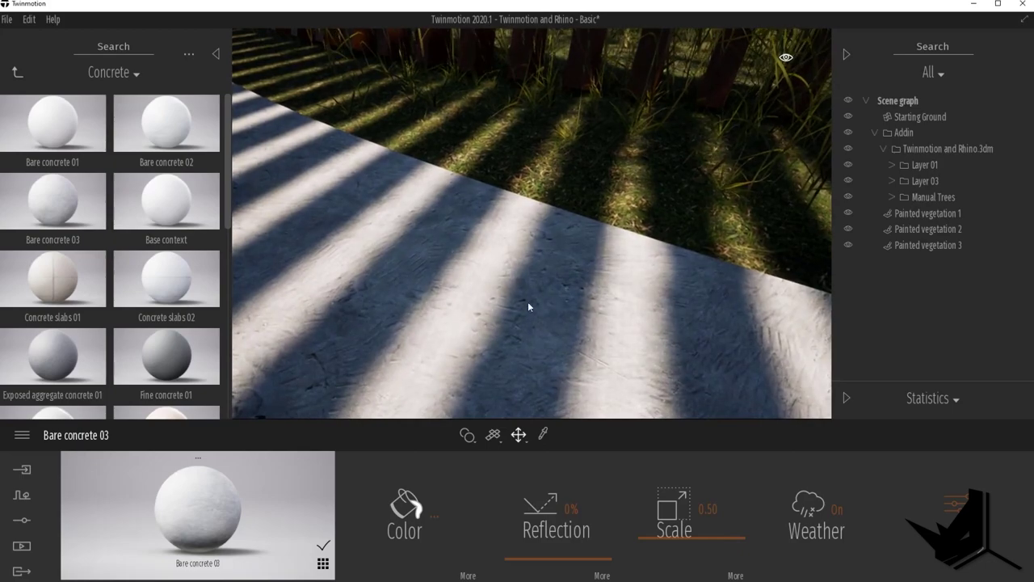
scroll(529, 307, down, 10)
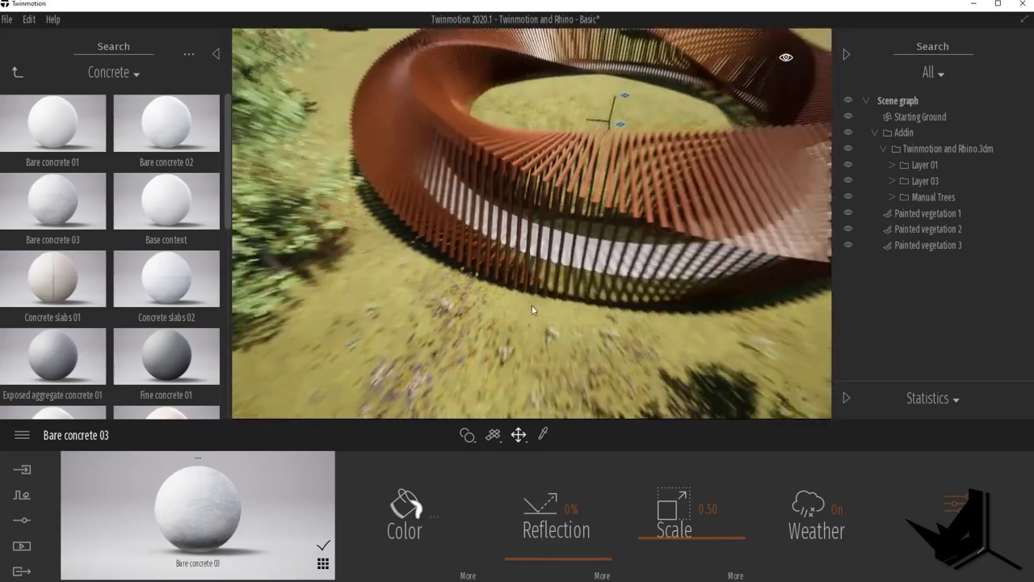
- Draw a closed custom path looping around the outside of the pavilion, seen from above
scroll(532, 311, down, 4)
shift+middle_drag(533, 310, 514, 287)
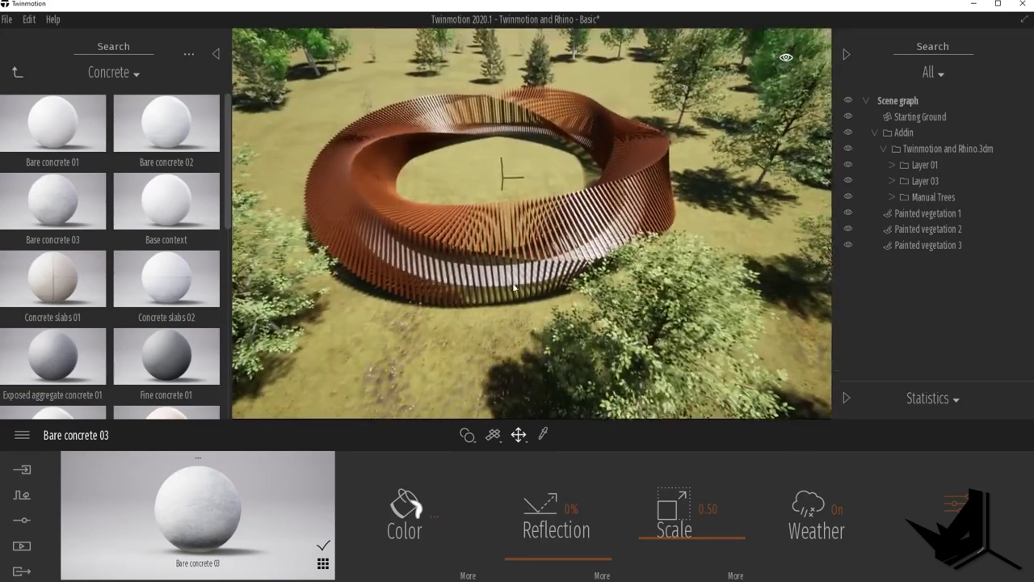
click(16, 72)
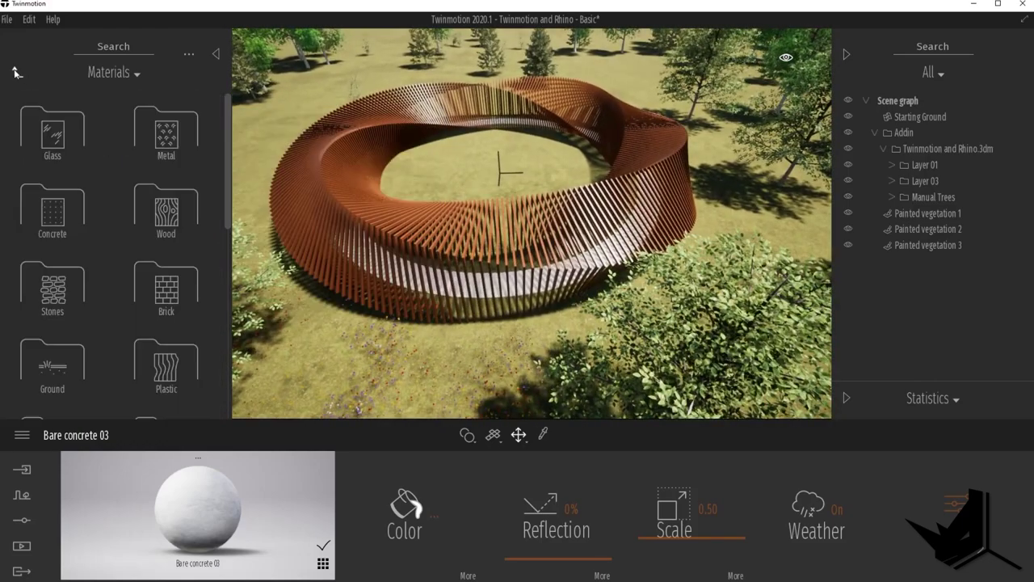
shift+middle_drag(465, 238, 712, 241)
scroll(503, 234, down, 3)
shift+middle_drag(594, 344, 605, 354)
shift+middle_drag(559, 270, 555, 222)
click(25, 498)
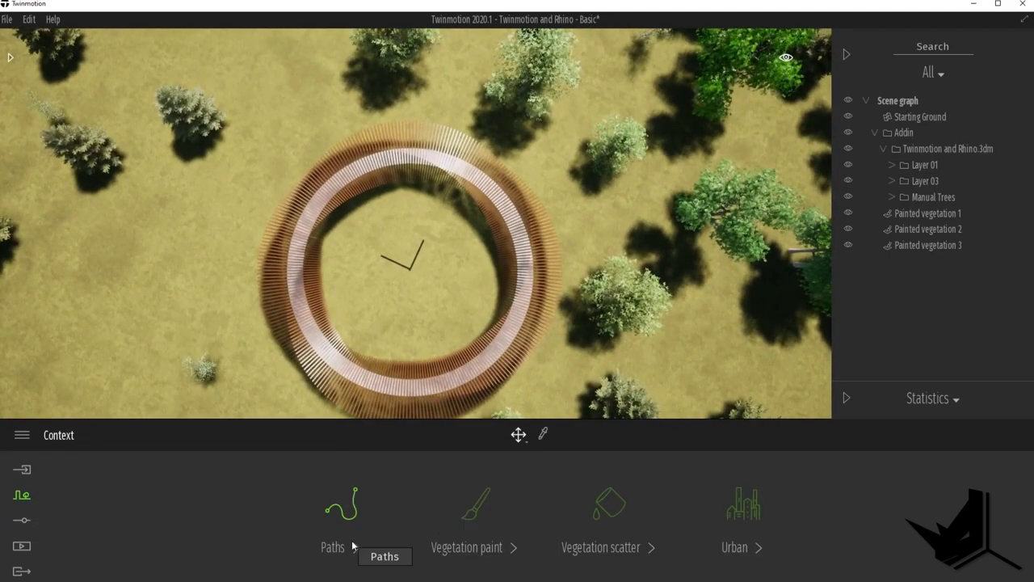
click(351, 515)
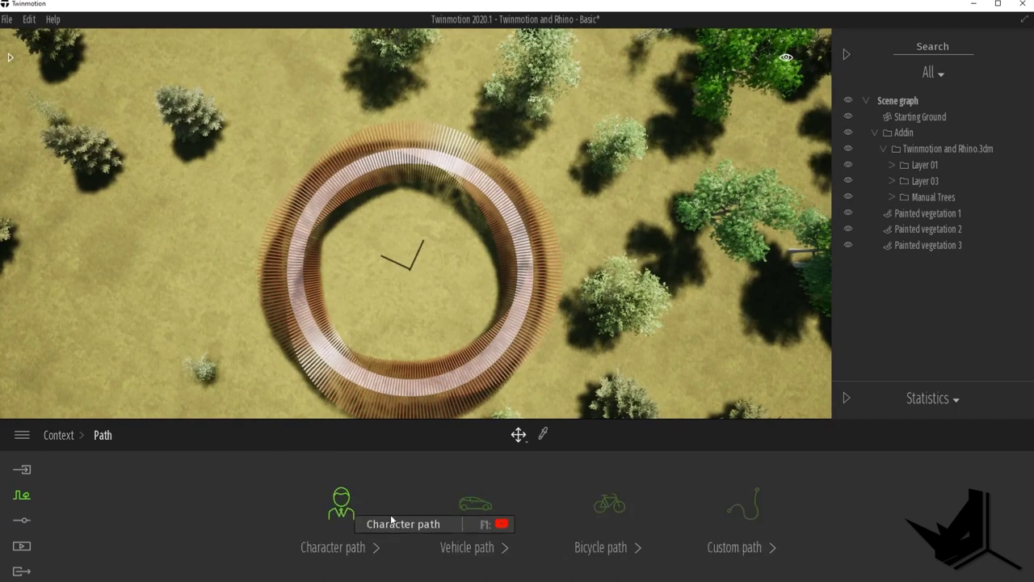
click(745, 507)
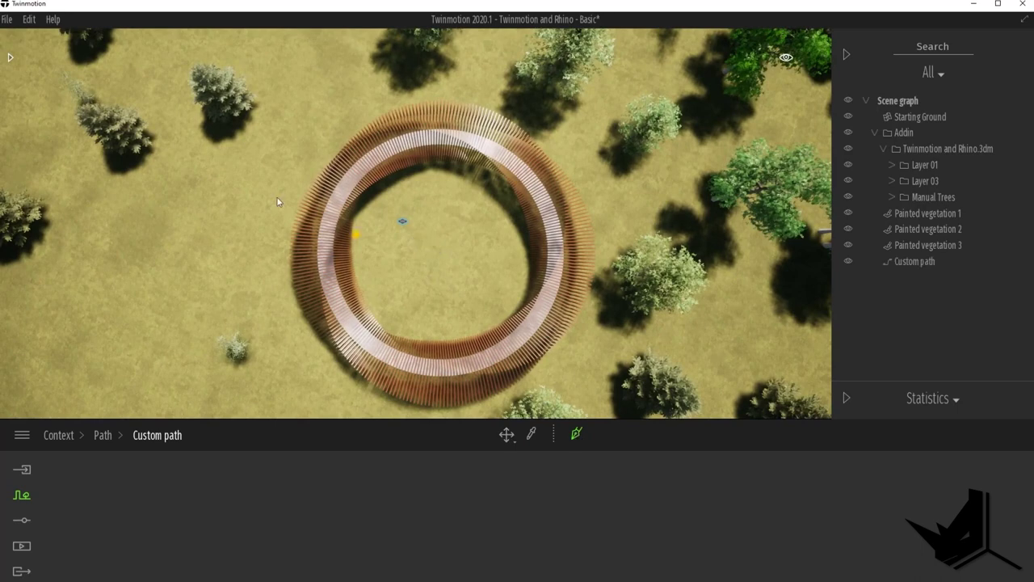
click(274, 218)
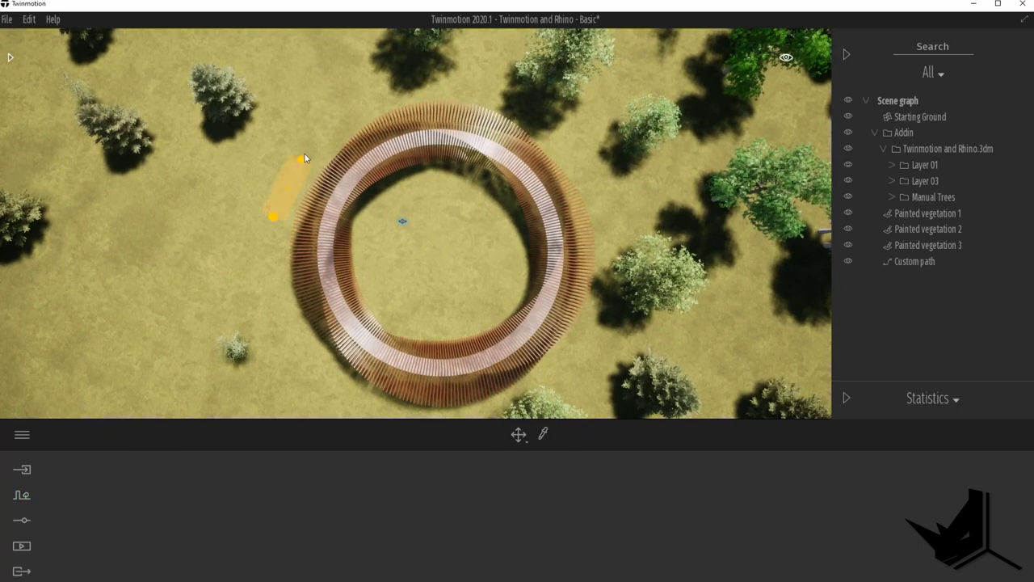
click(364, 106)
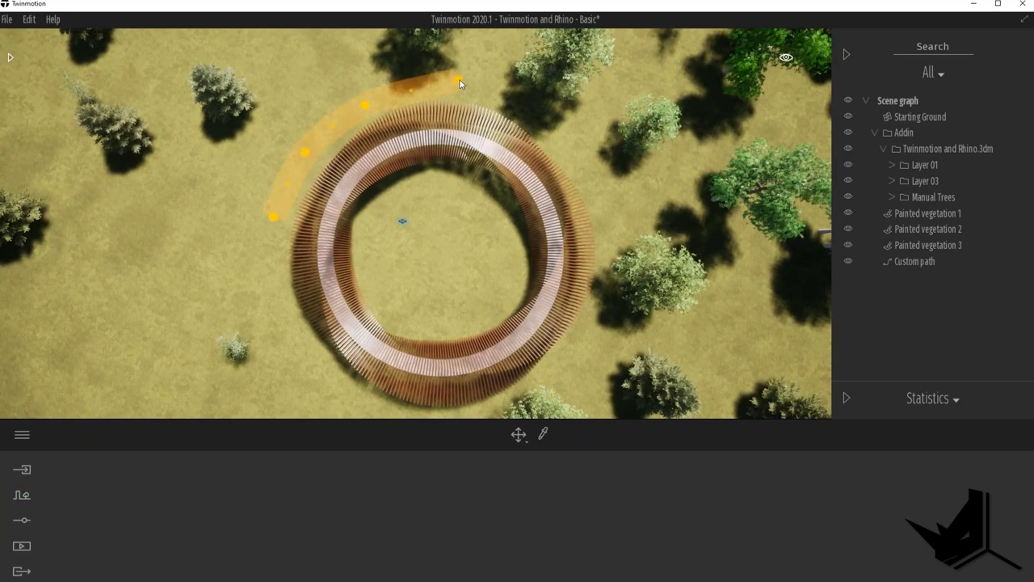
middle_drag(597, 322, 599, 310)
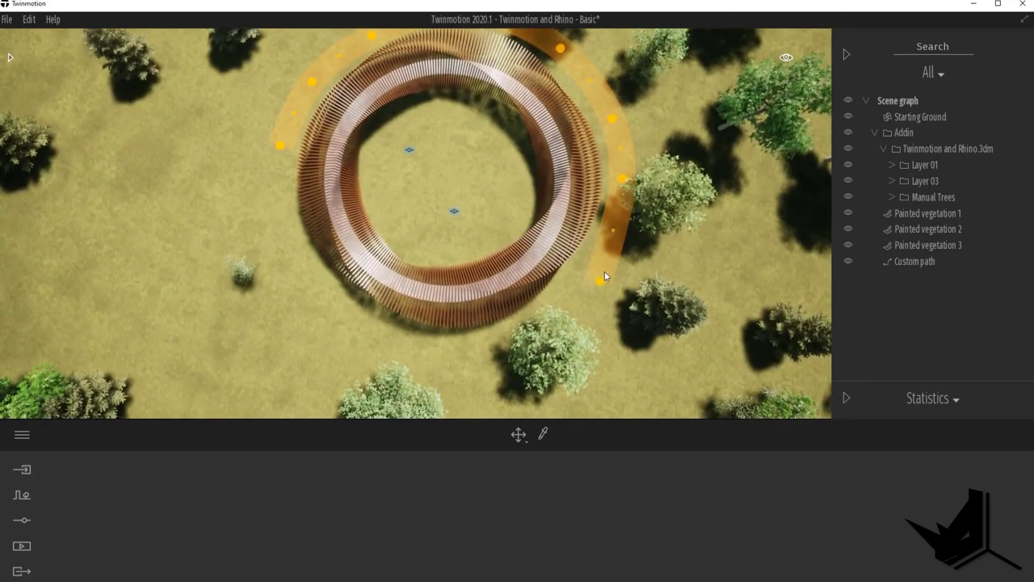
click(453, 358)
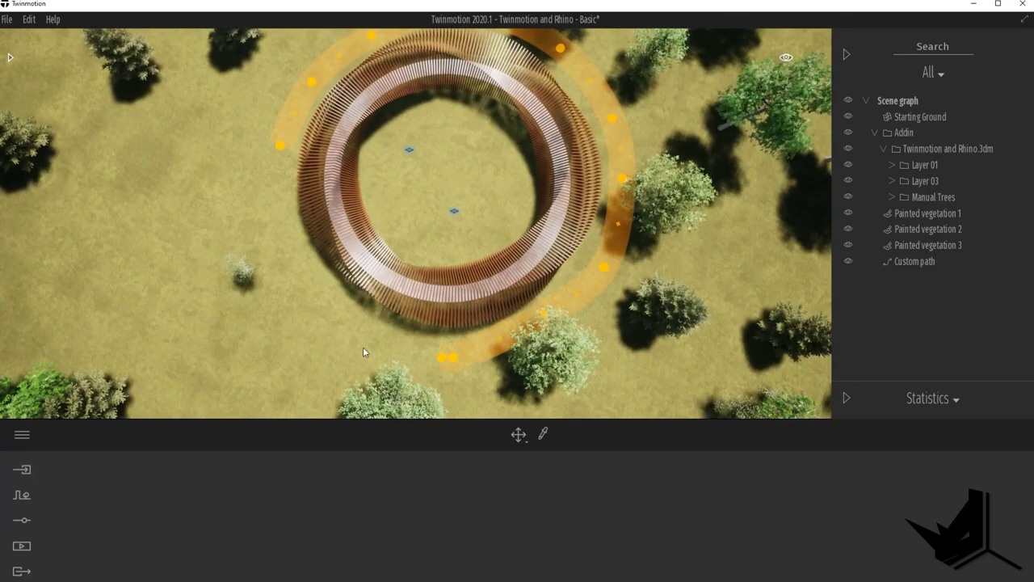
click(279, 149)
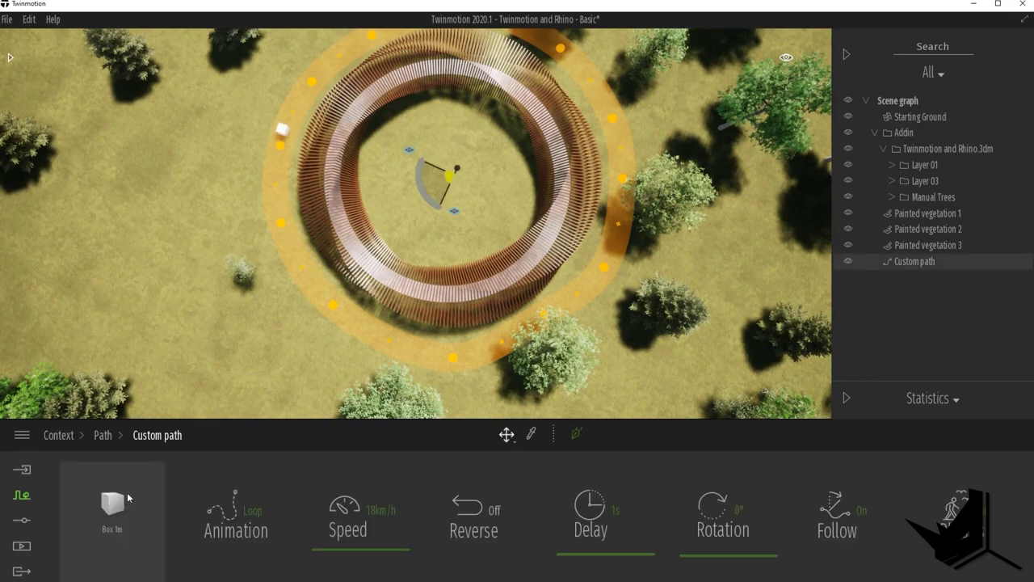
- Replace the custom path's Box 1m with the Marguerite cow from the Animals library
middle_drag(318, 186, 287, 259)
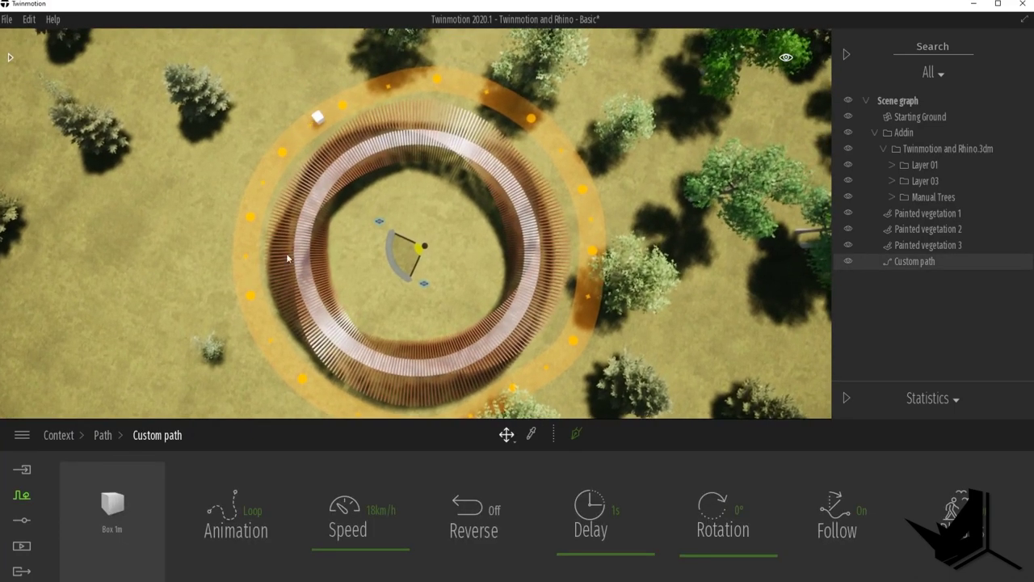
click(114, 454)
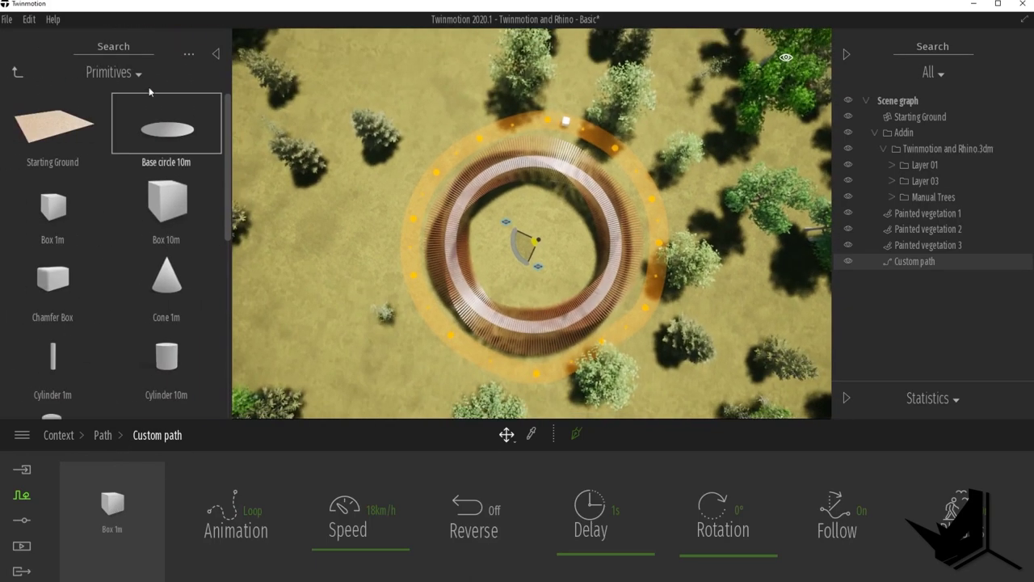
click(18, 75)
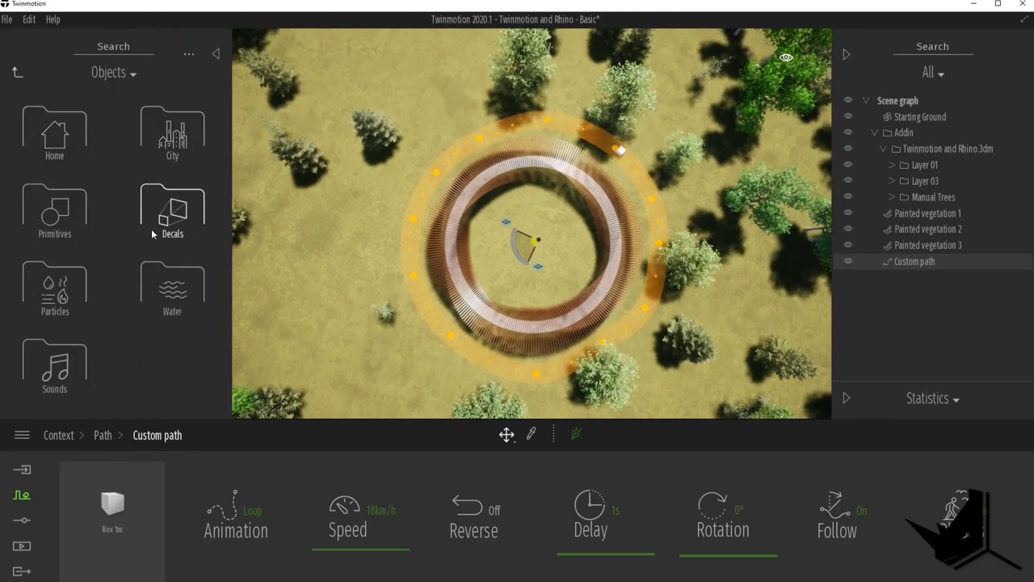
click(16, 75)
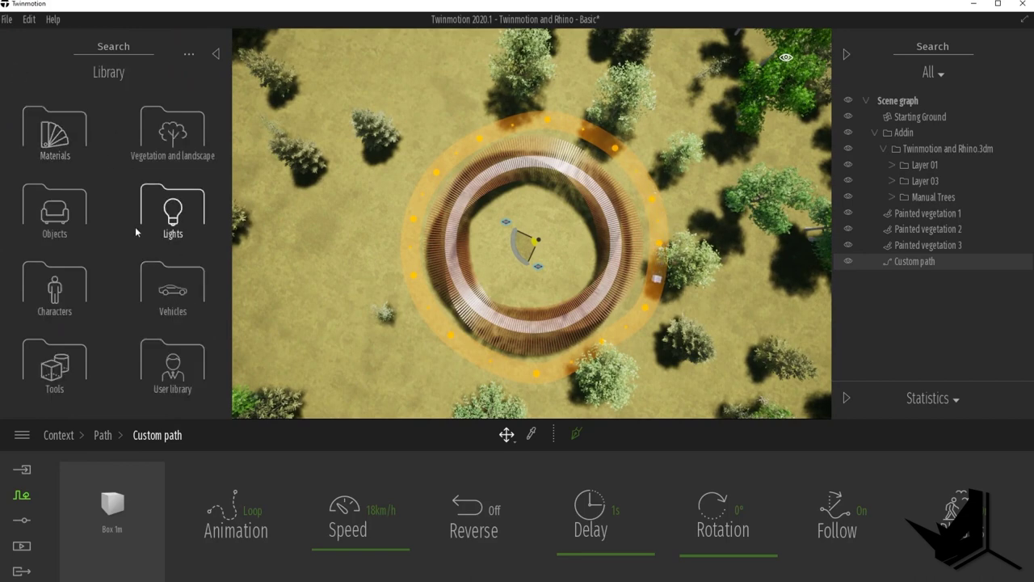
click(54, 295)
click(70, 298)
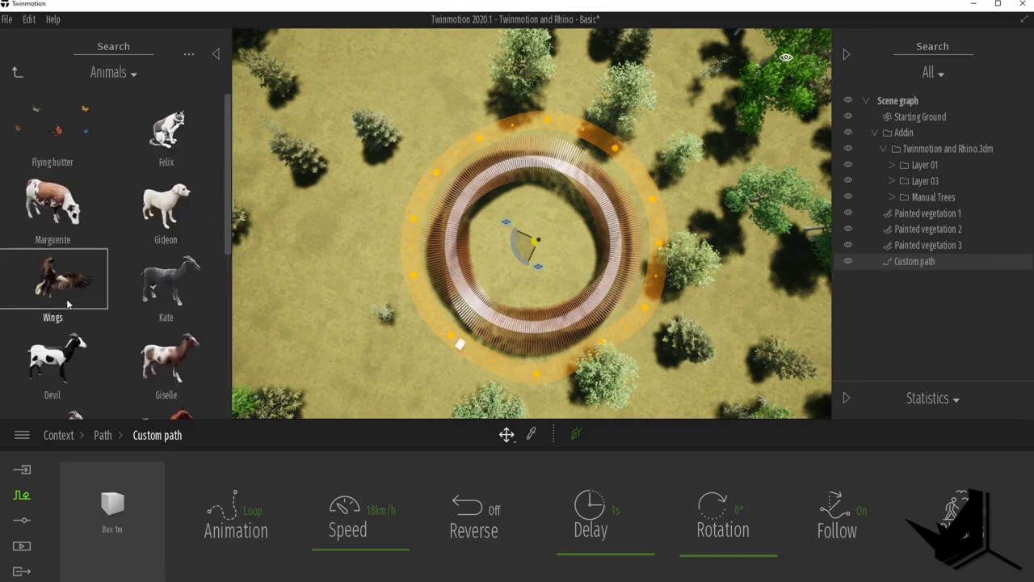
click(73, 217)
drag(72, 215, 109, 513)
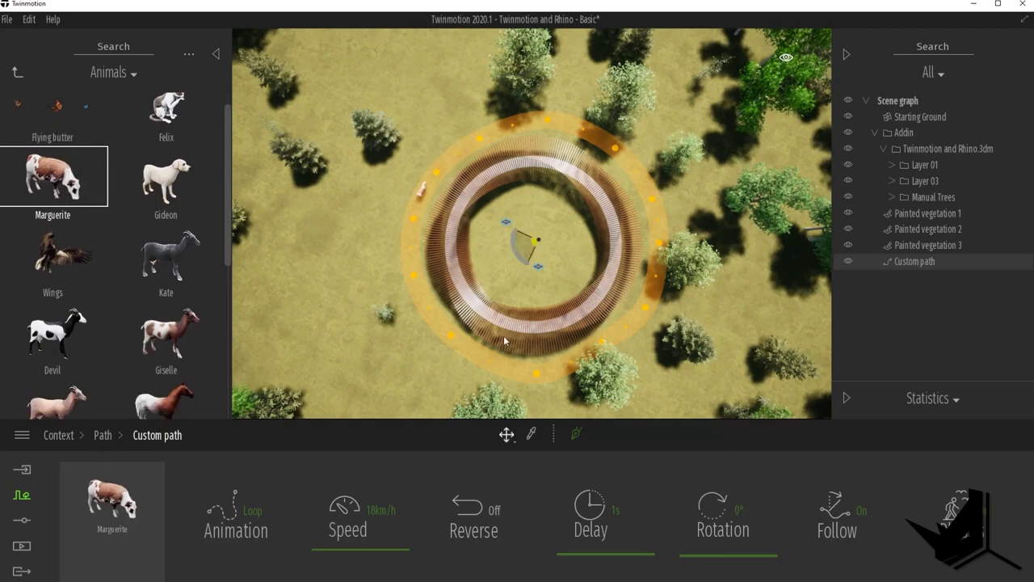
- Raise the custom path's animation speed to 82 km/h with the circling cow in view
drag(504, 341, 632, 346)
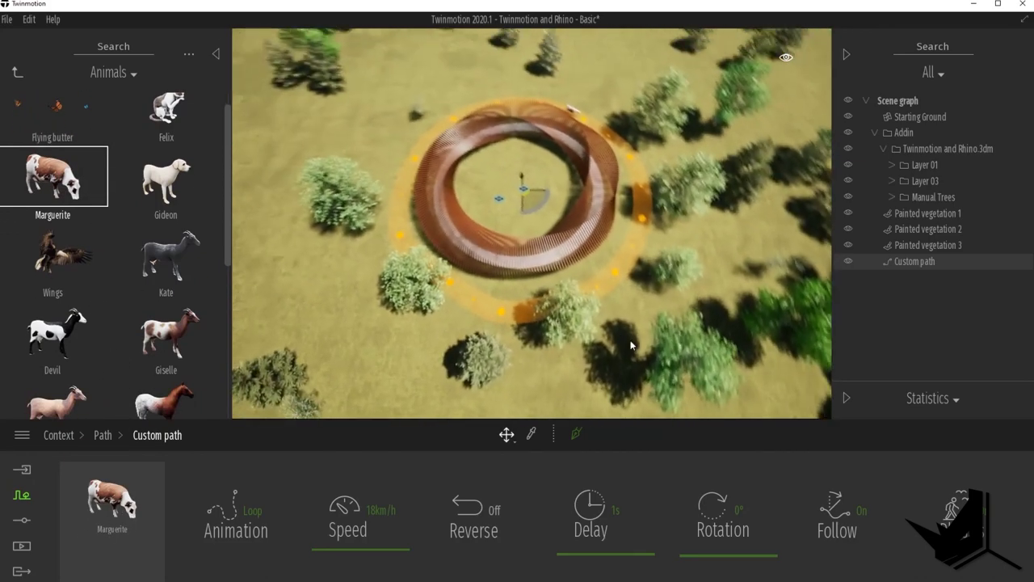
scroll(633, 338, up, 5)
scroll(367, 227, down, 3)
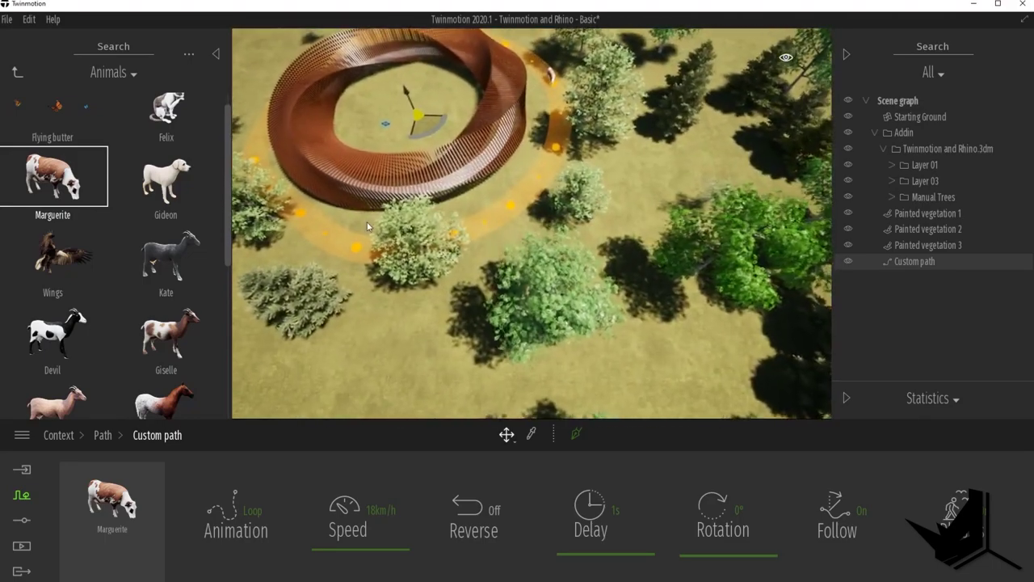
middle_drag(367, 228, 617, 272)
middle_drag(812, 299, 605, 247)
scroll(604, 237, up, 2)
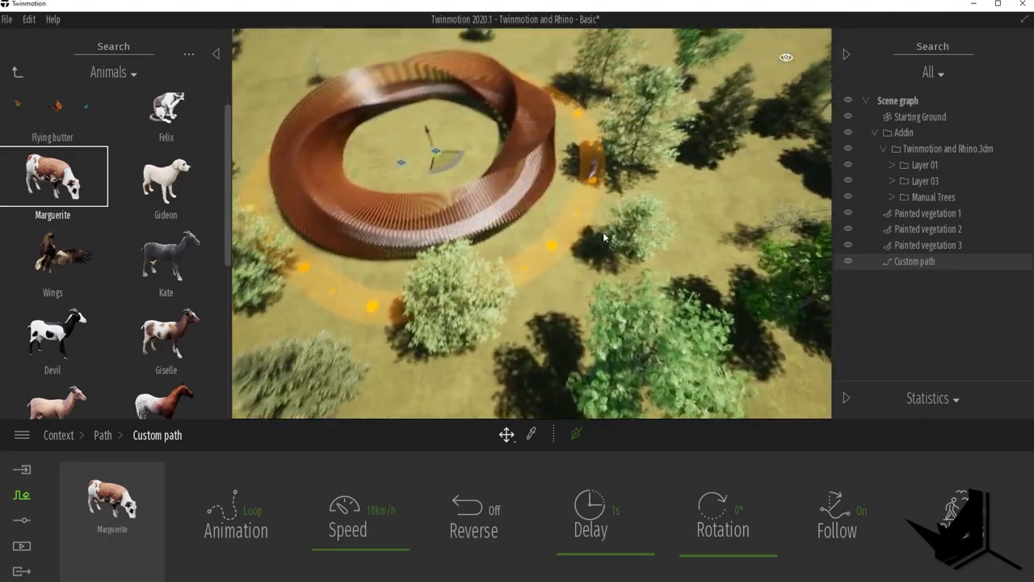
middle_drag(418, 278, 569, 223)
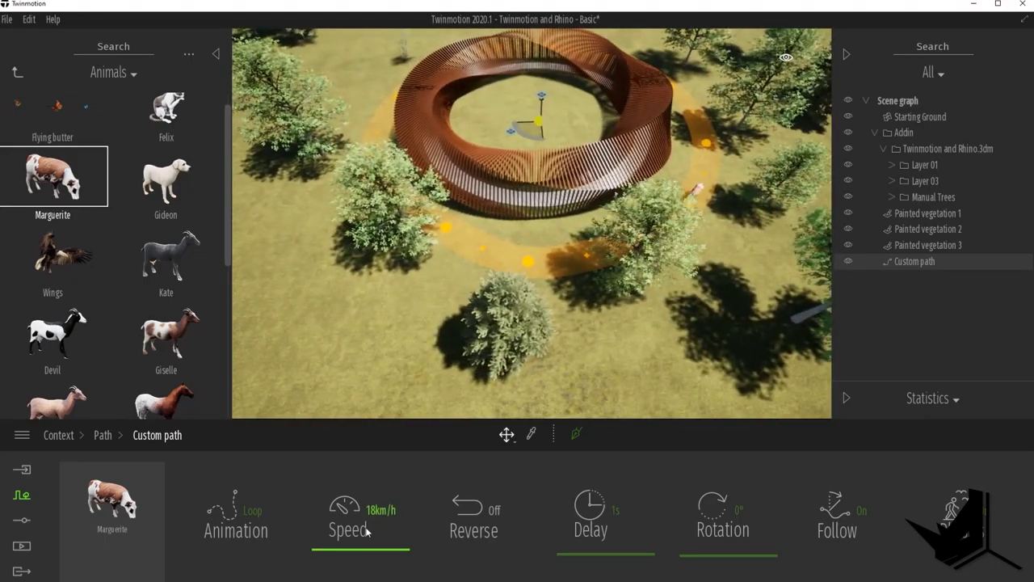
shift+middle_drag(525, 276, 513, 212)
scroll(538, 272, up, 3)
scroll(543, 278, up, 1)
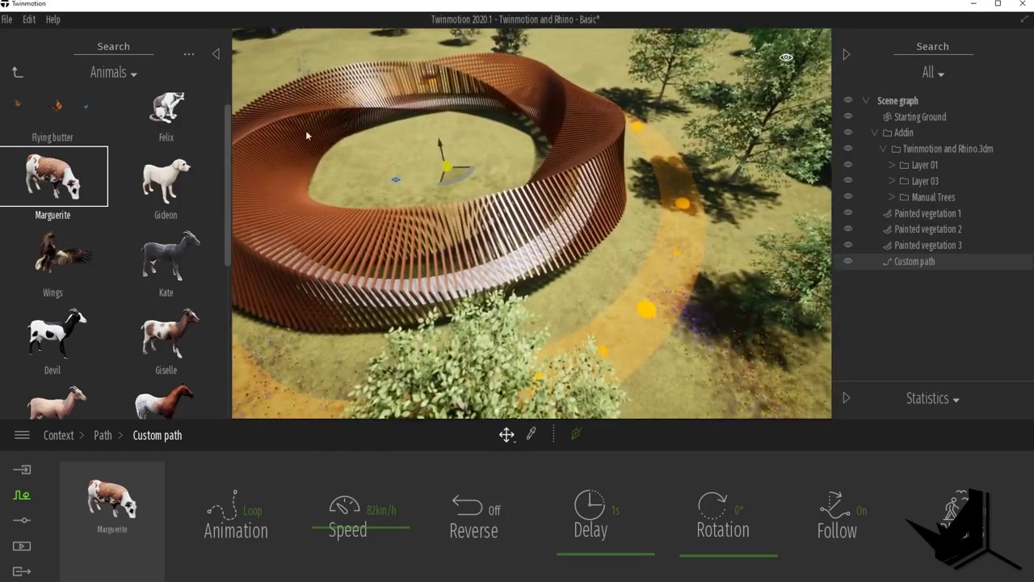
- Hide the library and watch the cow travel along the path around the pavilion from aerial and ground-level viewpoints
click(216, 55)
middle_drag(404, 210, 372, 249)
scroll(642, 305, down, 3)
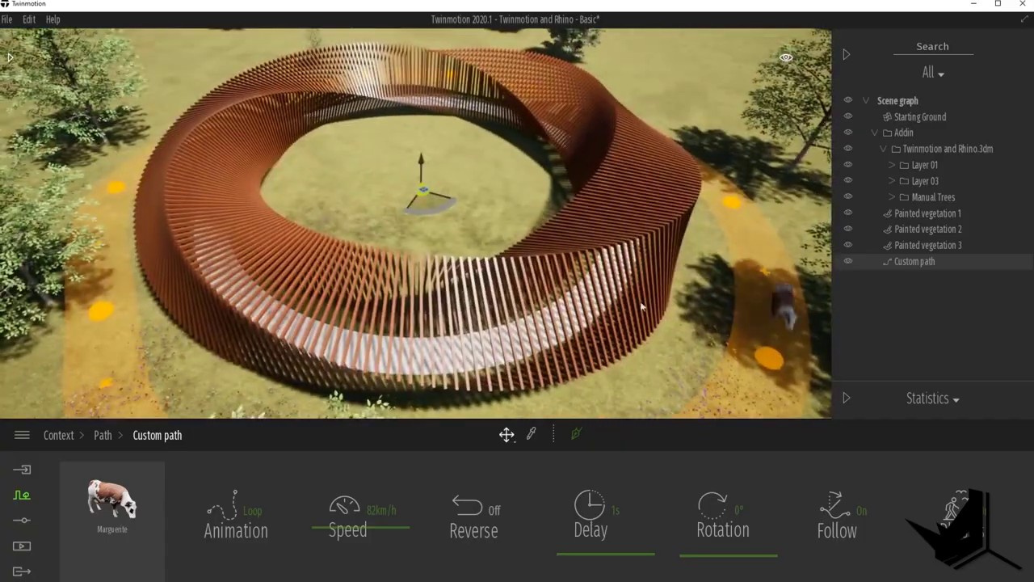
shift+middle_drag(642, 304, 739, 390)
scroll(737, 388, down, 3)
scroll(629, 339, up, 8)
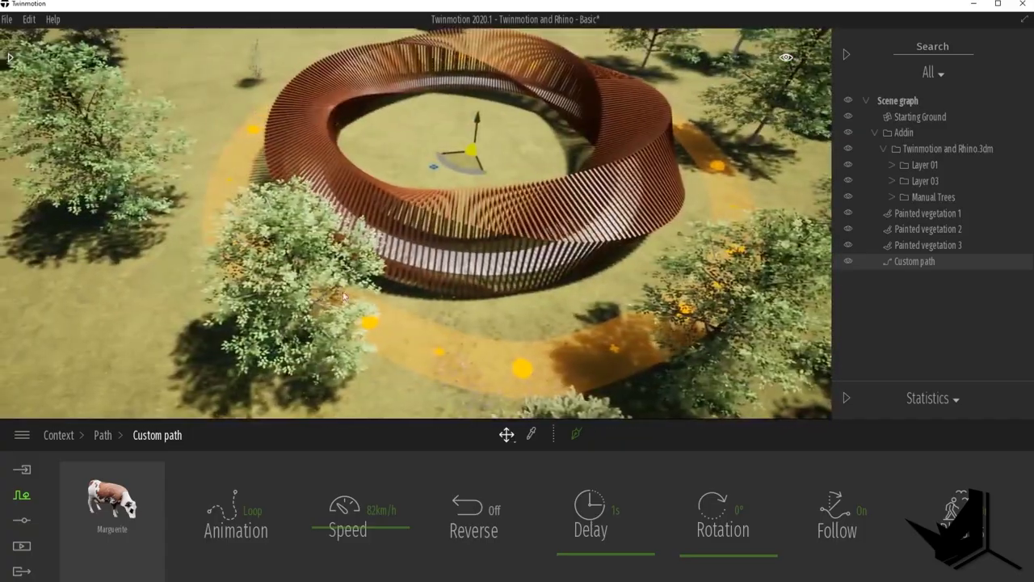
shift+middle_drag(344, 296, 410, 264)
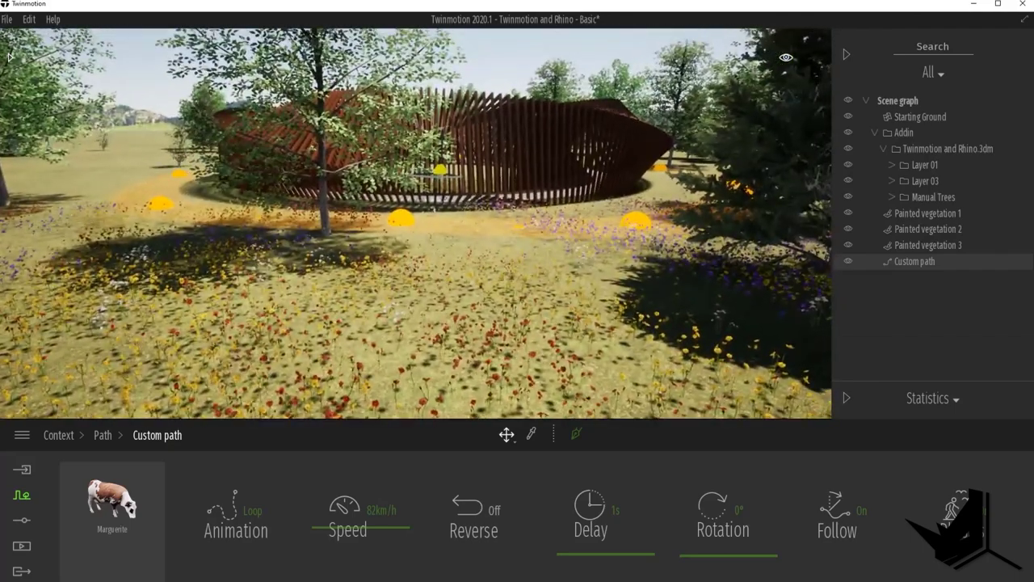
right_drag(410, 264, 428, 249)
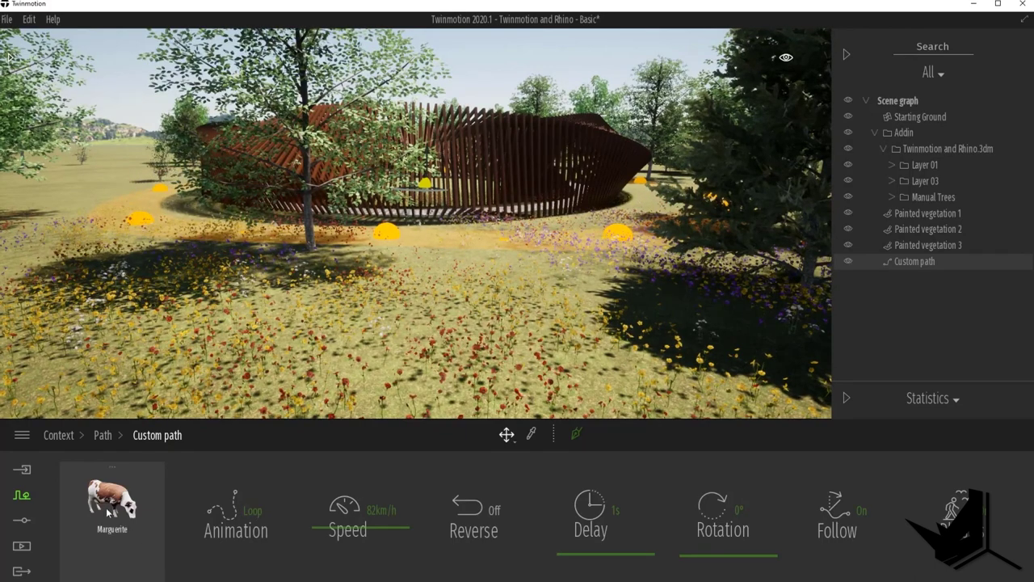
key(s)
key(e)
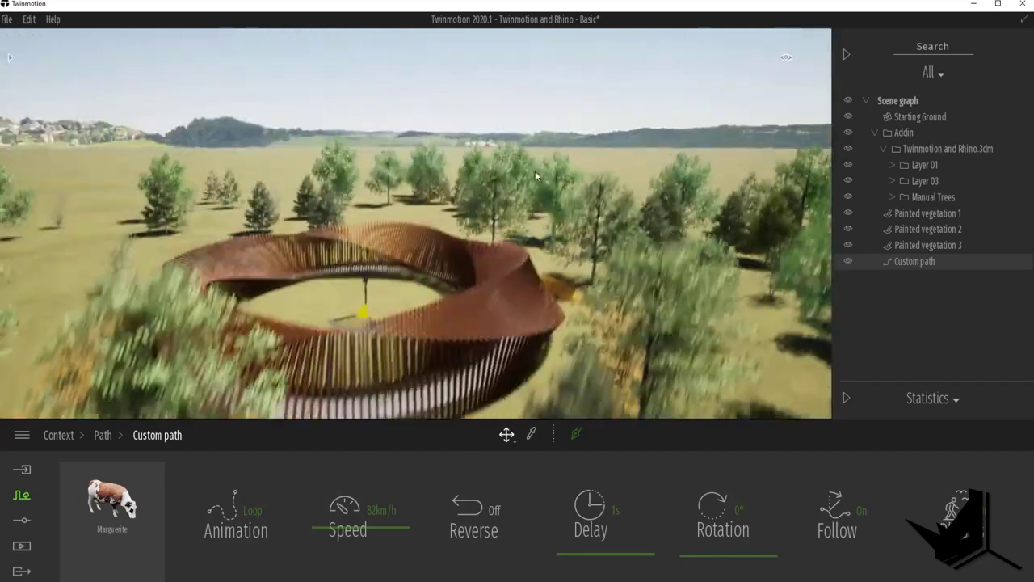
right_drag(535, 170, 514, 249)
key(a)
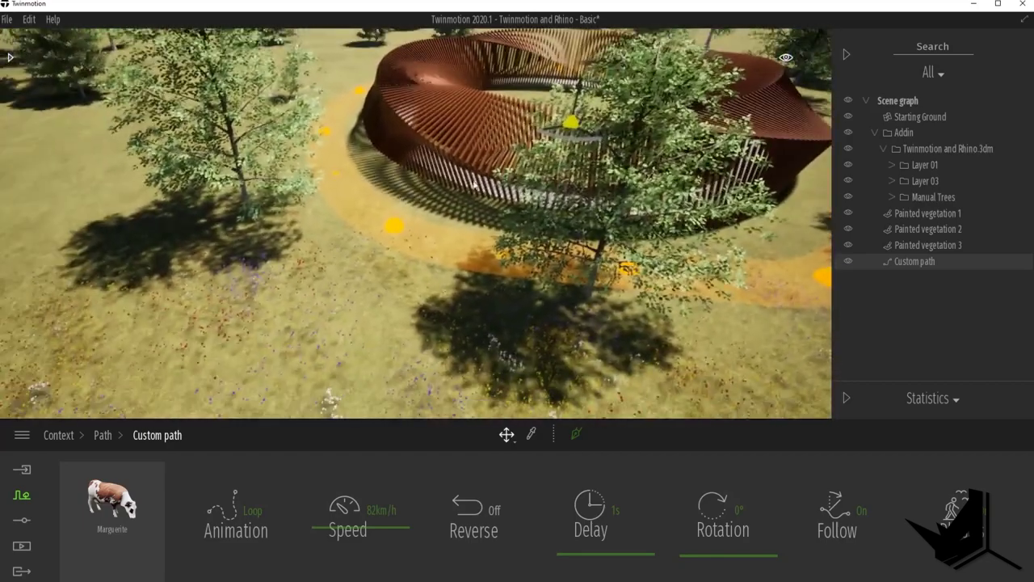
- Delete the custom path around the pavilion from the scene graph
key(e)
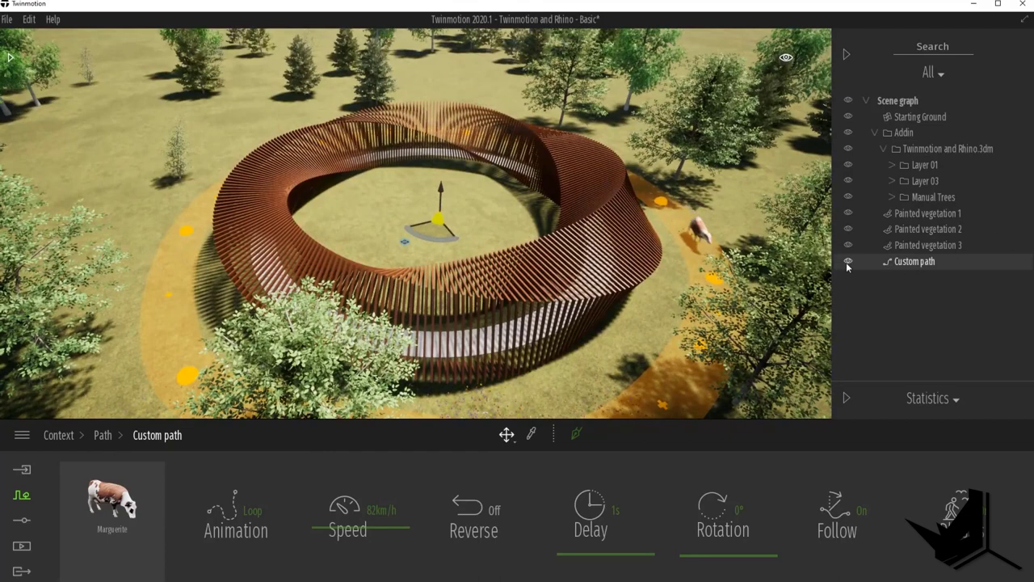
click(1011, 264)
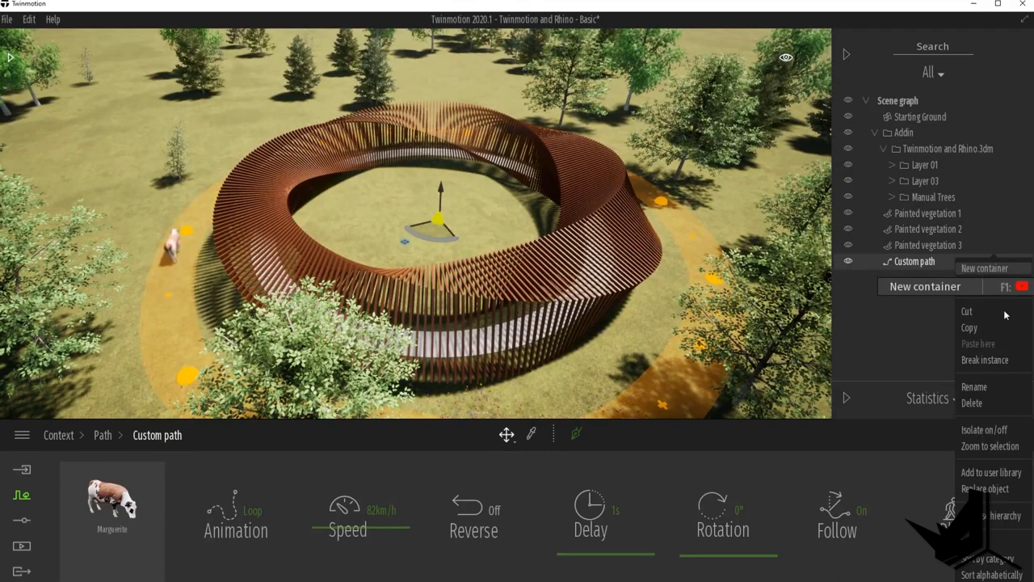
click(989, 403)
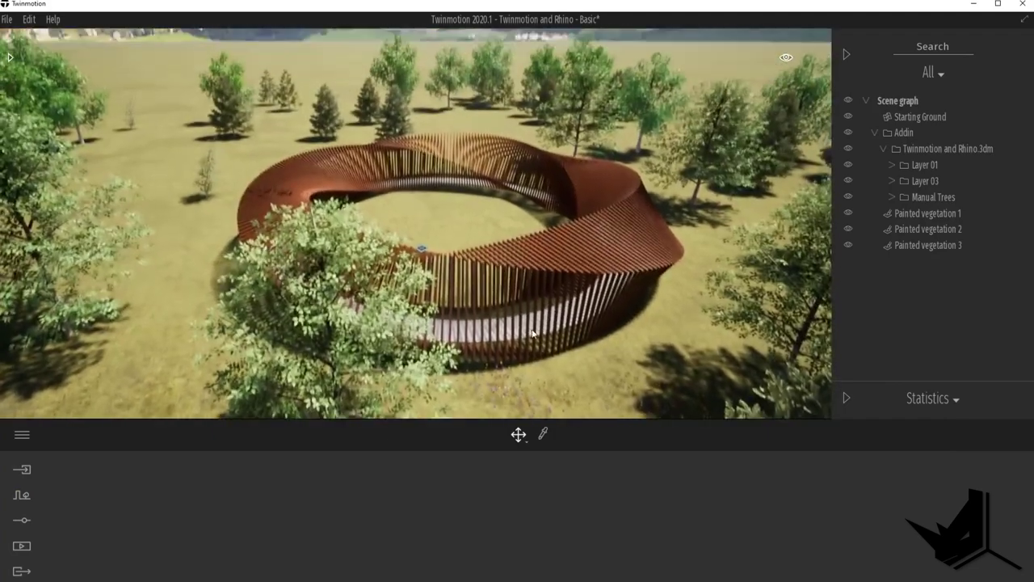
- Frame the pavilion at ground level across the flower meadow, with a tree on each side, and create an image from that view
middle_drag(534, 333, 489, 267)
right_drag(477, 315, 459, 284)
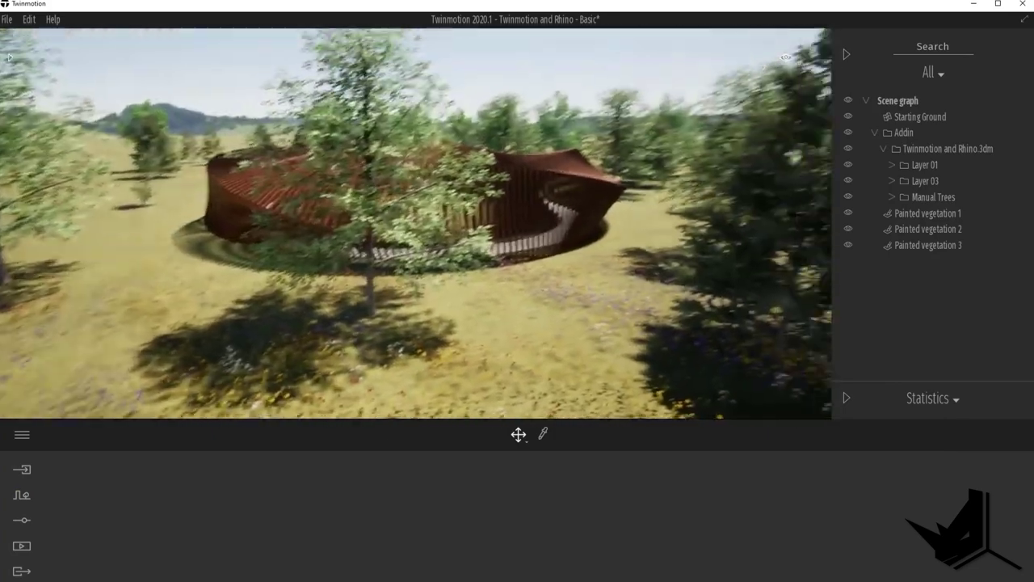
key(d)
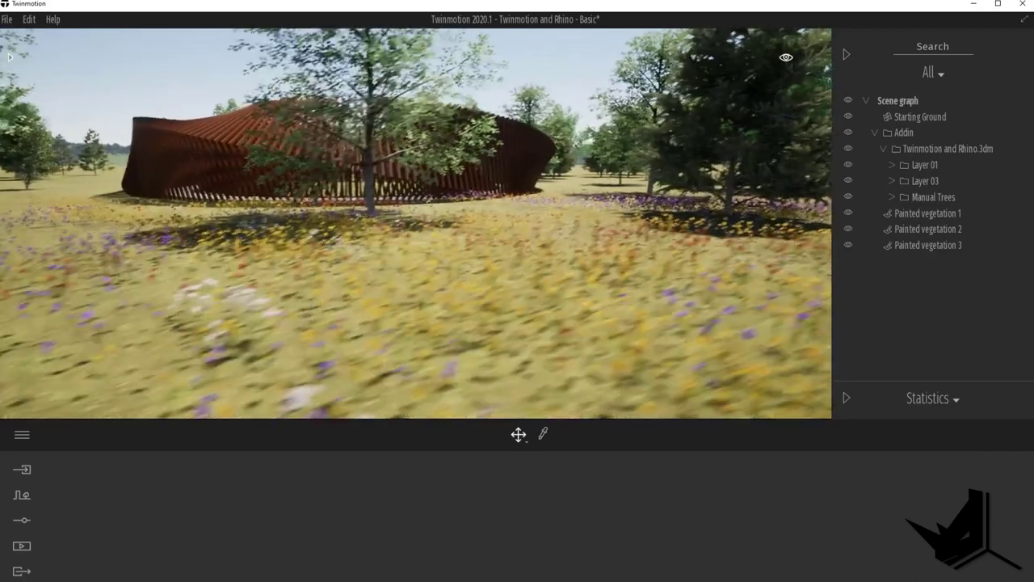
key(a)
key(w)
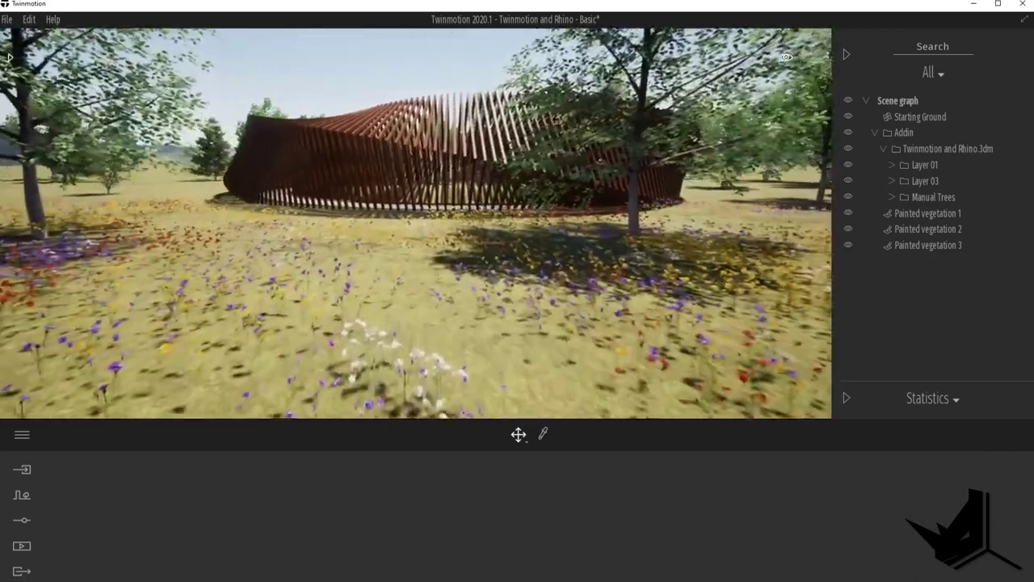
key(a)
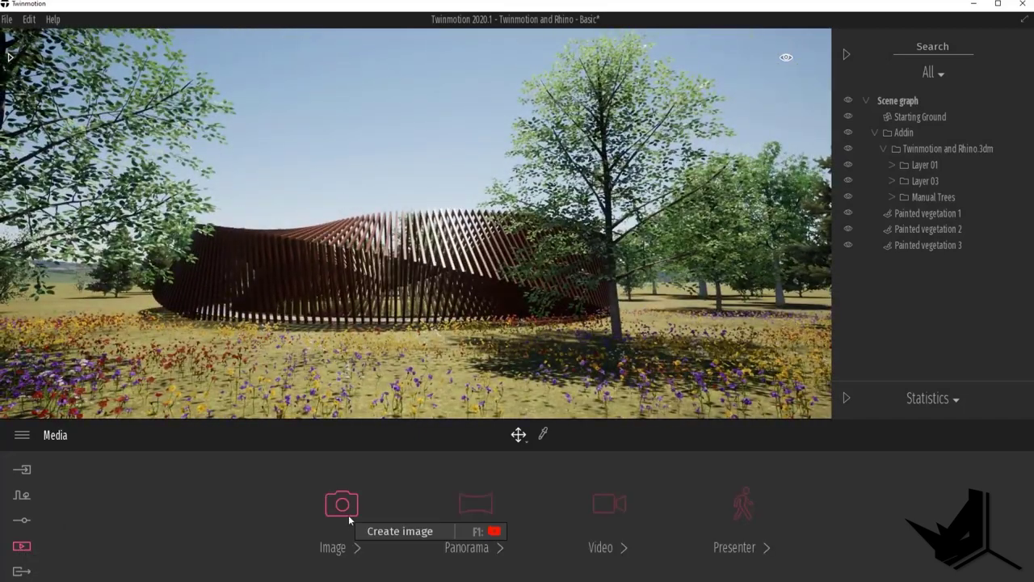
click(343, 509)
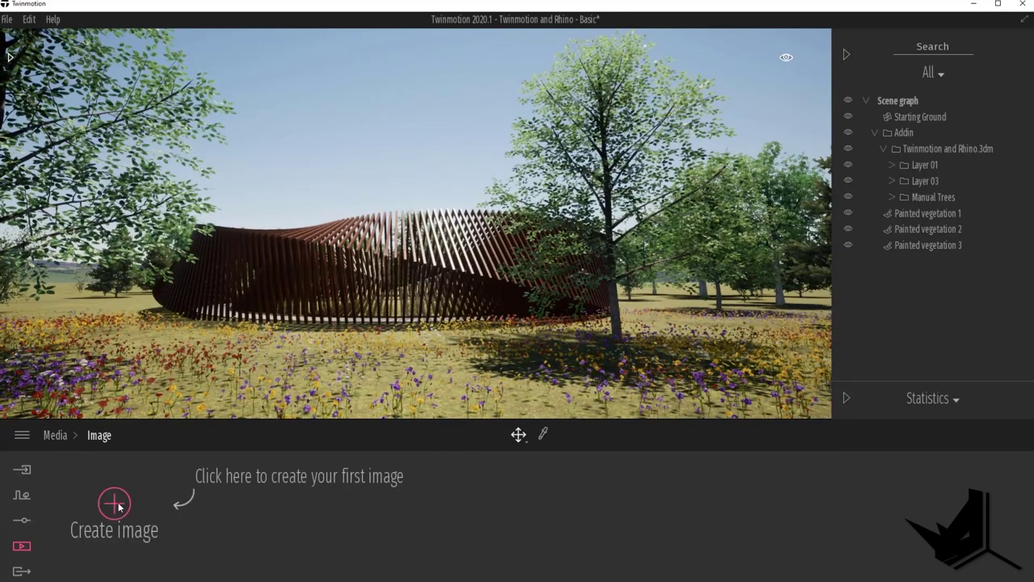
click(116, 504)
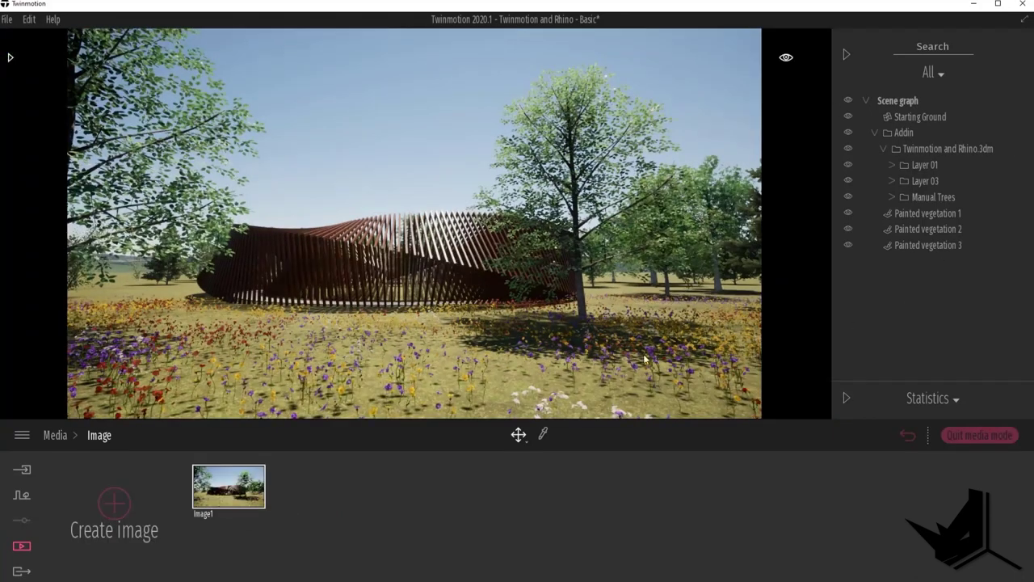
- In Image1's weather settings, shift the season slightly from summer towards winter and the weather from clear towards light clouds
click(256, 515)
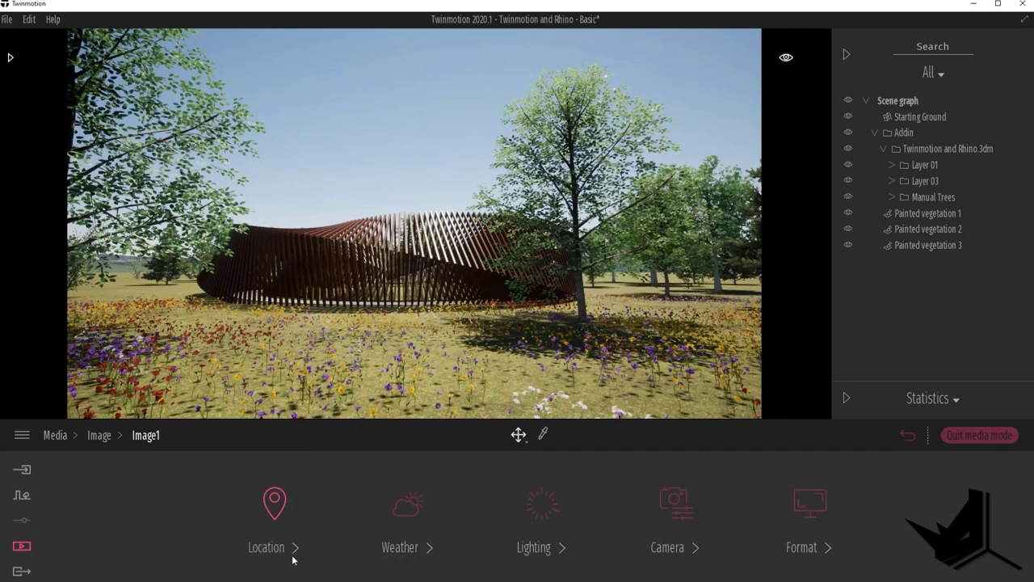
click(429, 548)
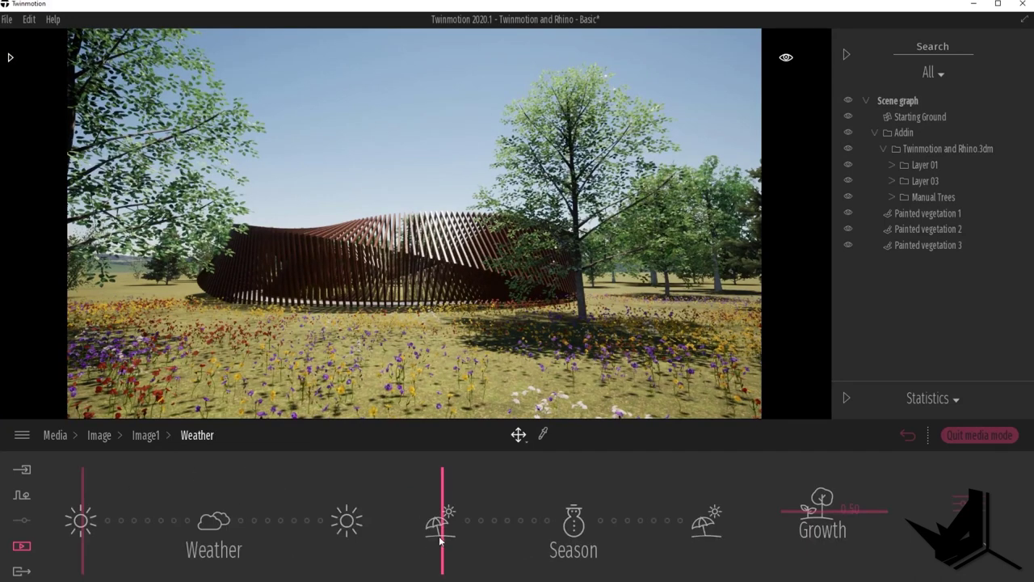
mouse_move(482, 509)
mouse_down()
mouse_move(701, 524)
mouse_move(462, 515)
mouse_up()
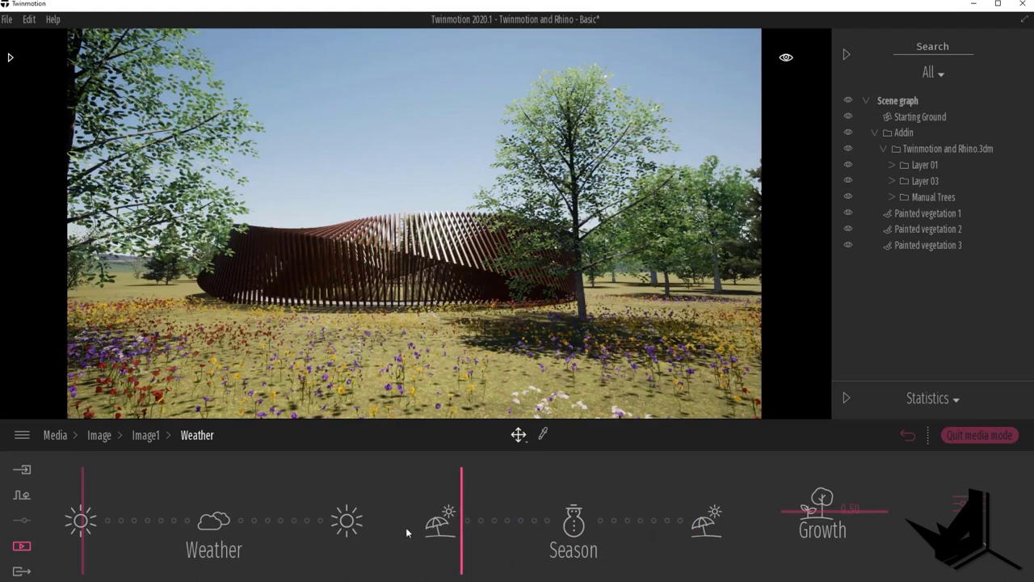
mouse_move(86, 511)
mouse_down()
mouse_move(167, 497)
mouse_move(293, 504)
mouse_move(121, 519)
mouse_up()
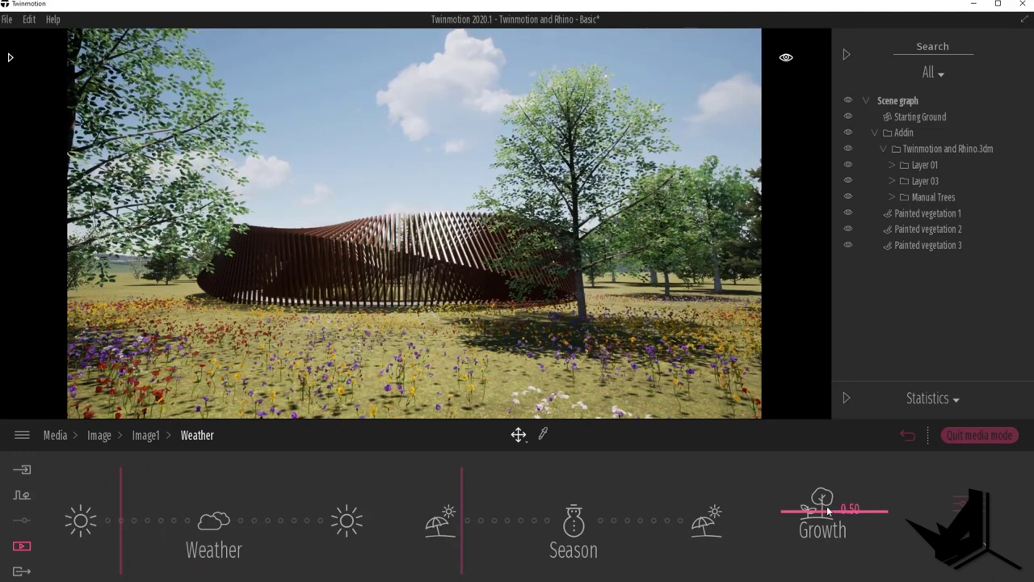
- Try Image1's vegetation growth at the maximum value of 1 and return it to the middle setting
click(857, 508)
text(1)
key(Return)
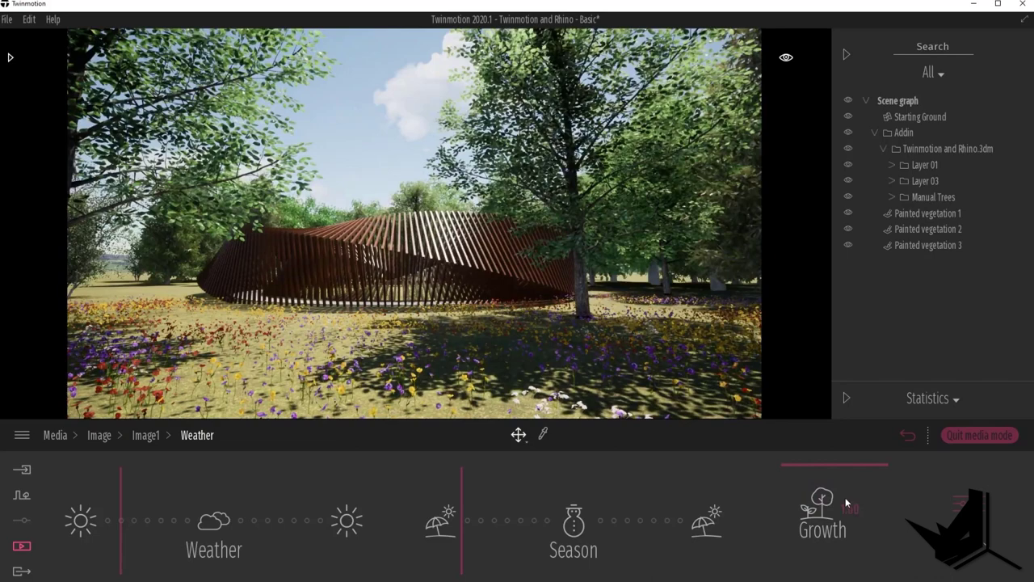
drag(847, 503, 841, 515)
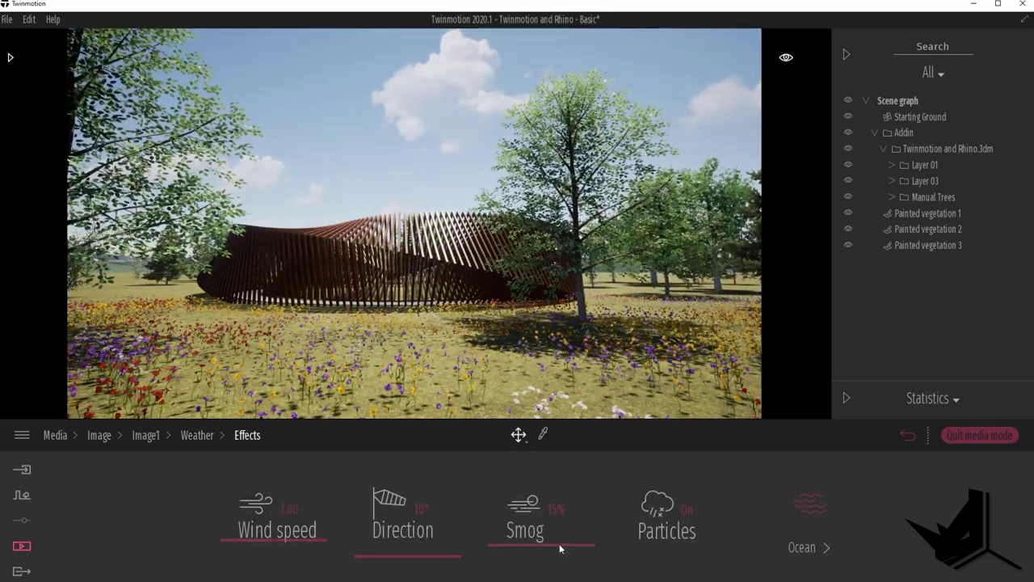
- Set Image1's smog to 17% and review its lighting settings
mouse_move(541, 545)
mouse_down()
mouse_move(527, 506)
mouse_move(555, 513)
mouse_move(554, 547)
mouse_up()
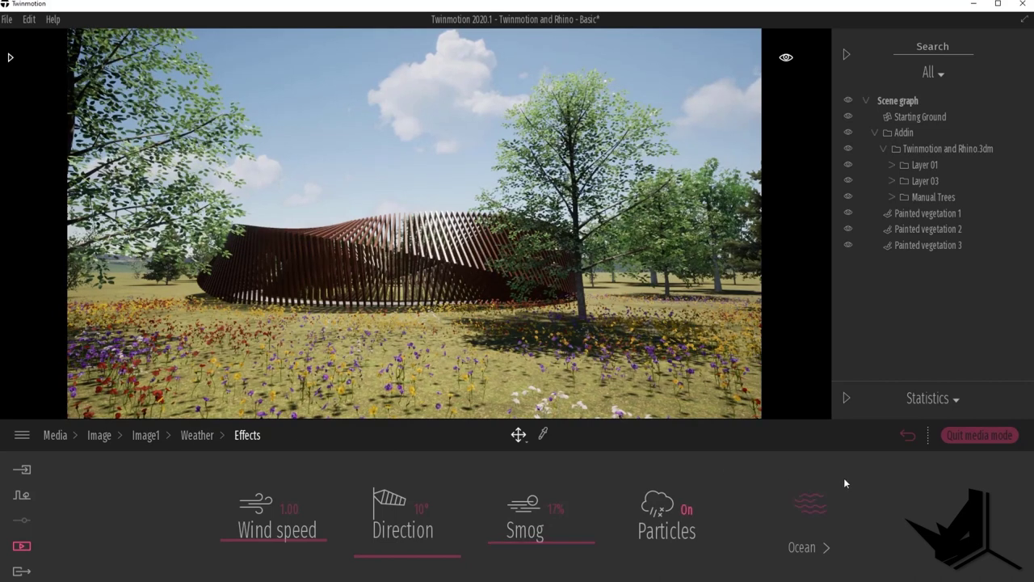
click(148, 436)
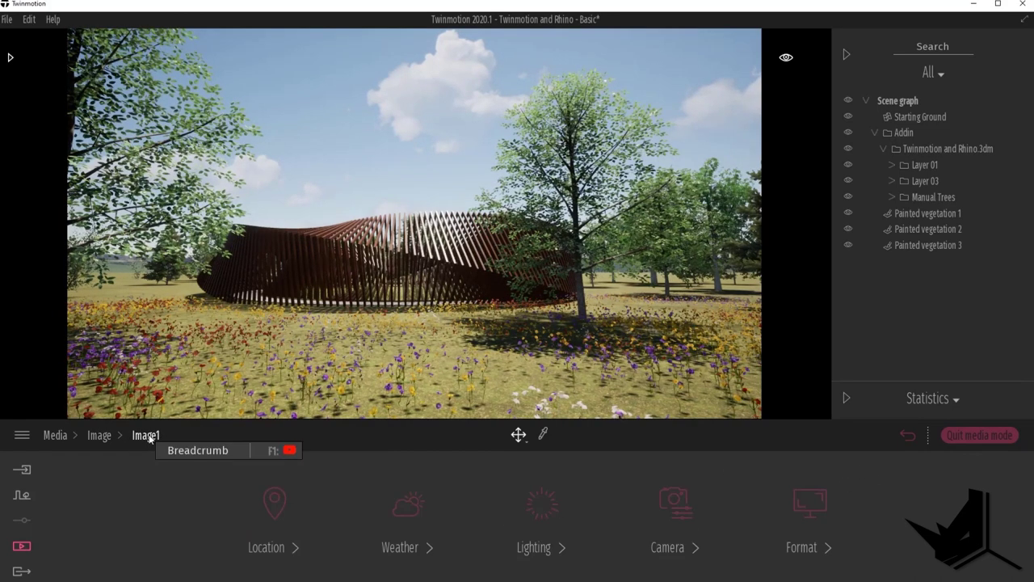
click(540, 549)
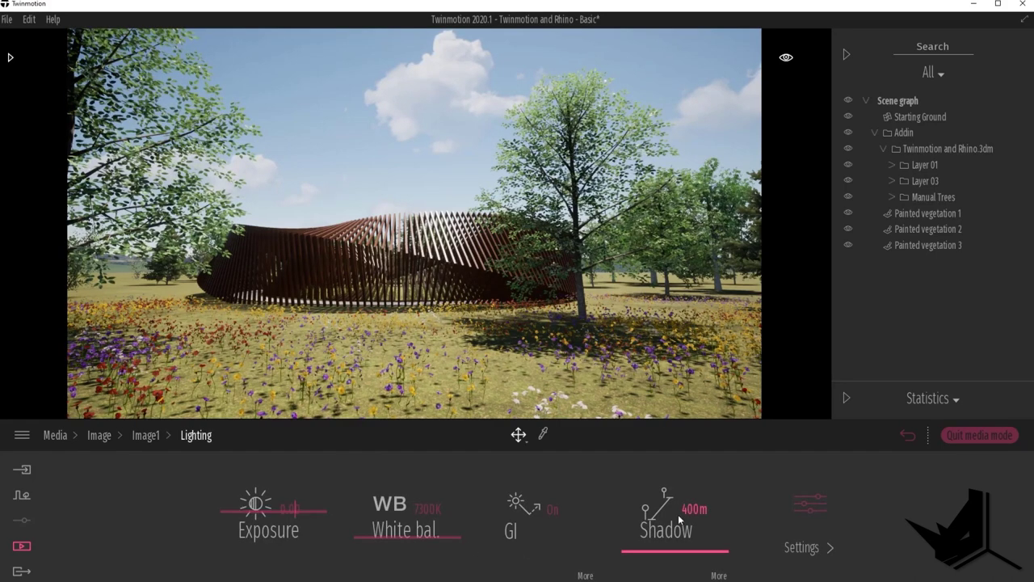
click(146, 435)
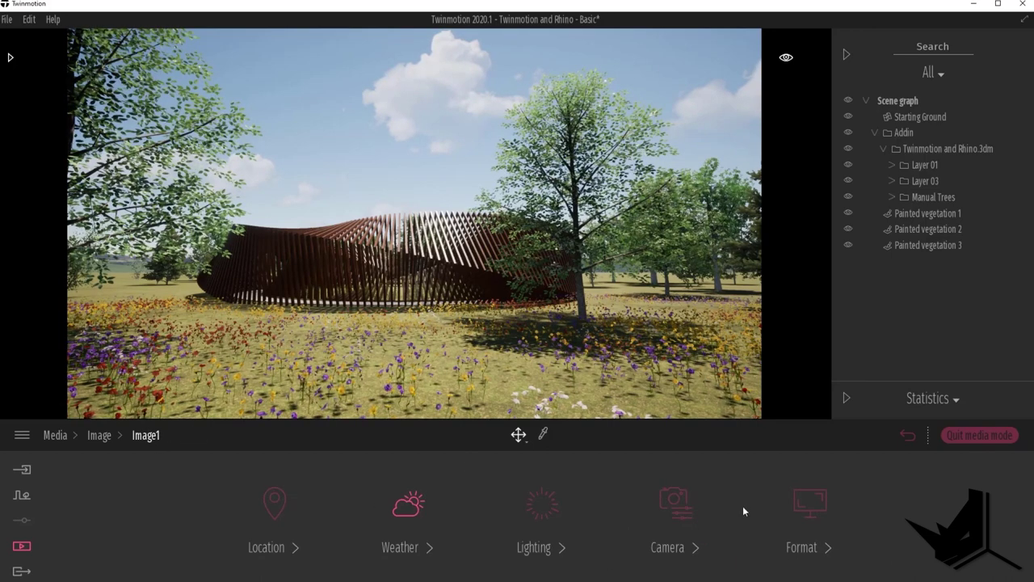
- Try depth of field and a narrower field of view on Image1, restoring the field of view to 90 and switching depth of field off
click(676, 508)
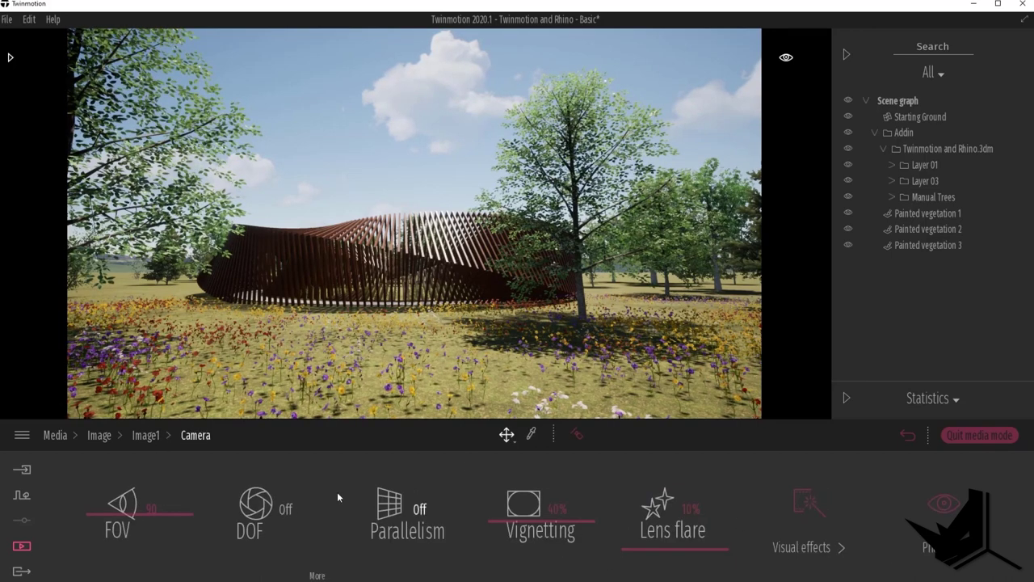
click(256, 504)
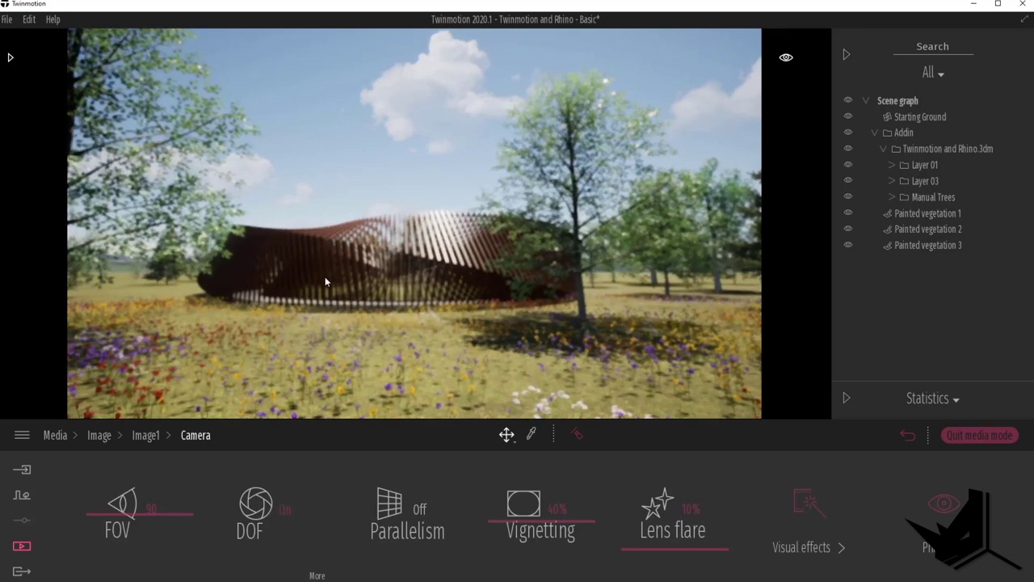
click(151, 509)
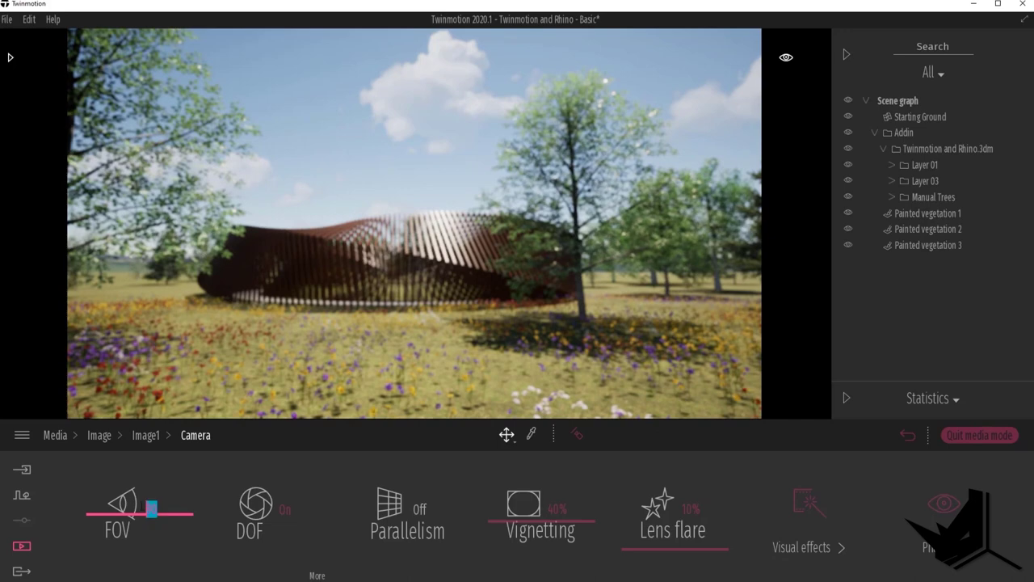
text(50)
key(Return)
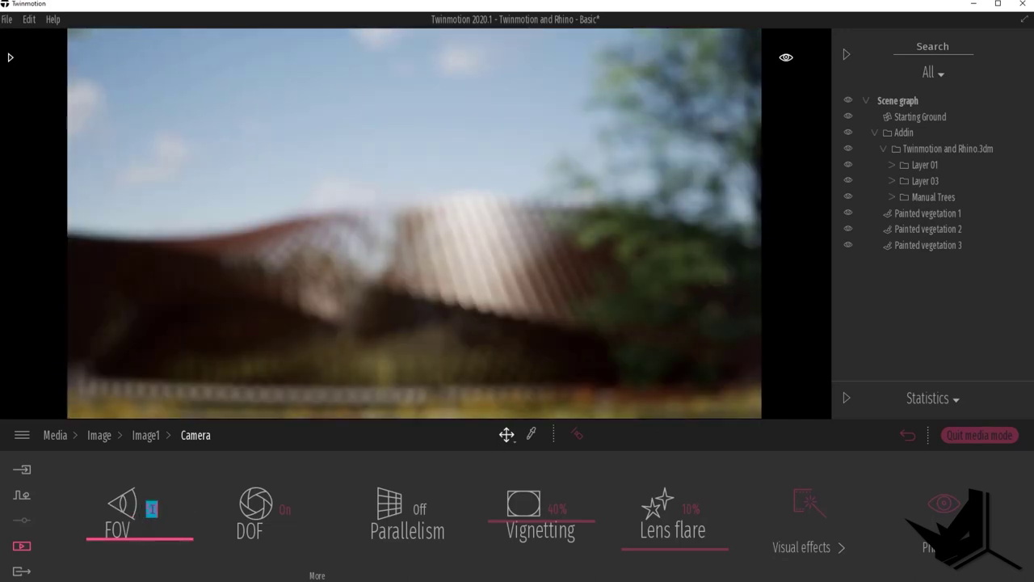
text(90)
key(Return)
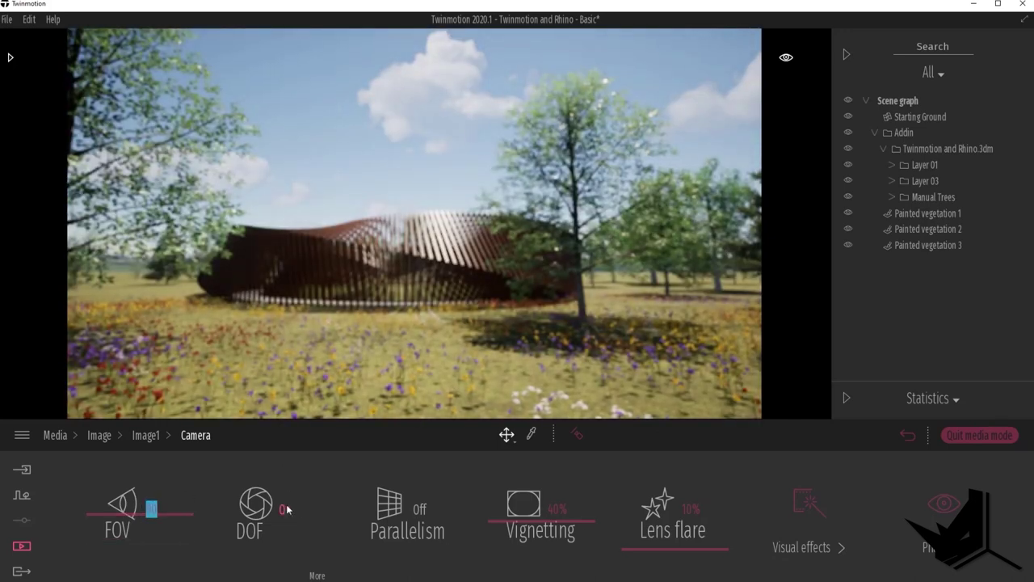
click(284, 509)
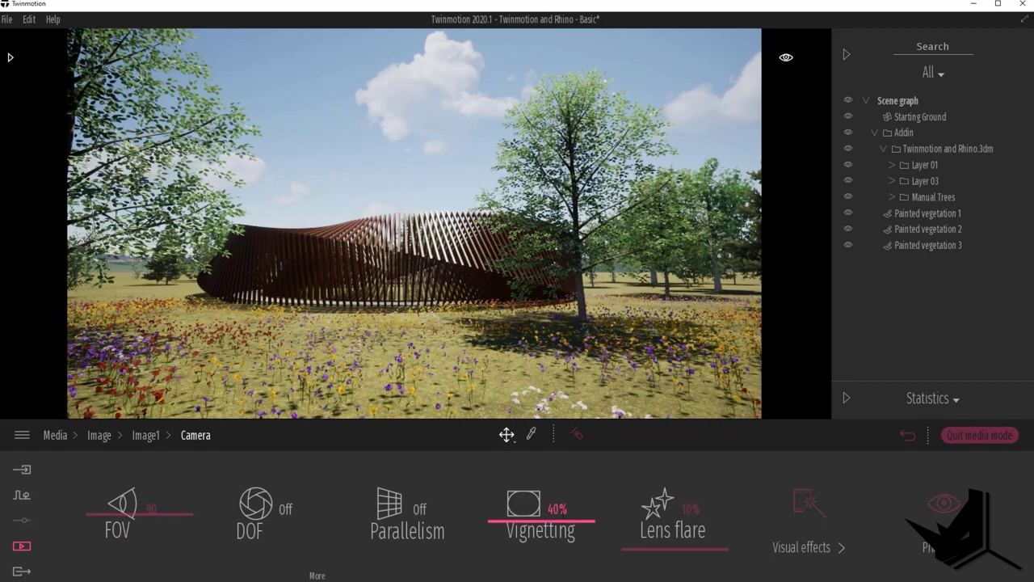
- Try the clay render visual effect on Image1 with 55% translucency and look at its colour picker
click(846, 510)
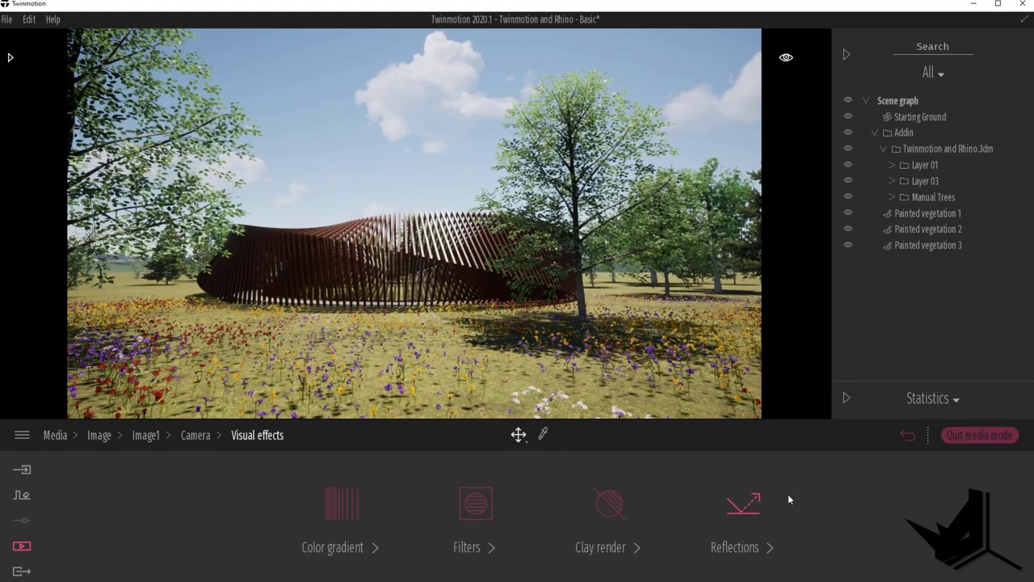
click(610, 504)
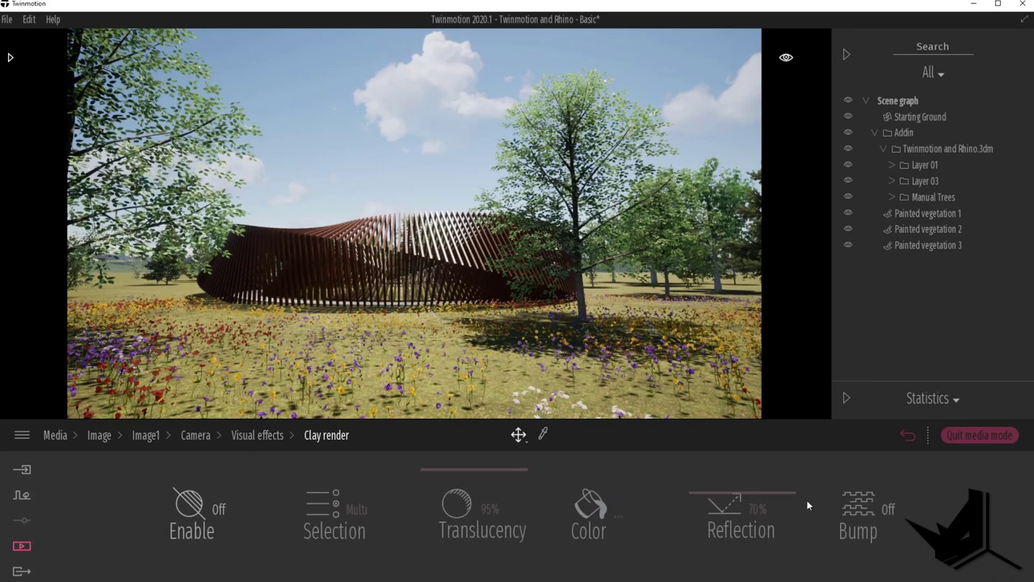
click(260, 435)
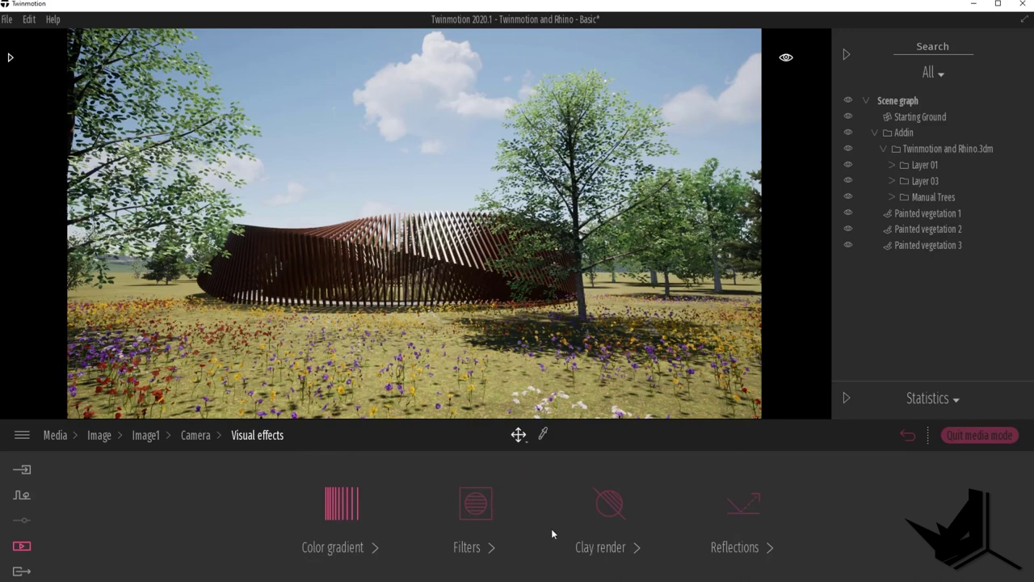
click(619, 550)
click(219, 508)
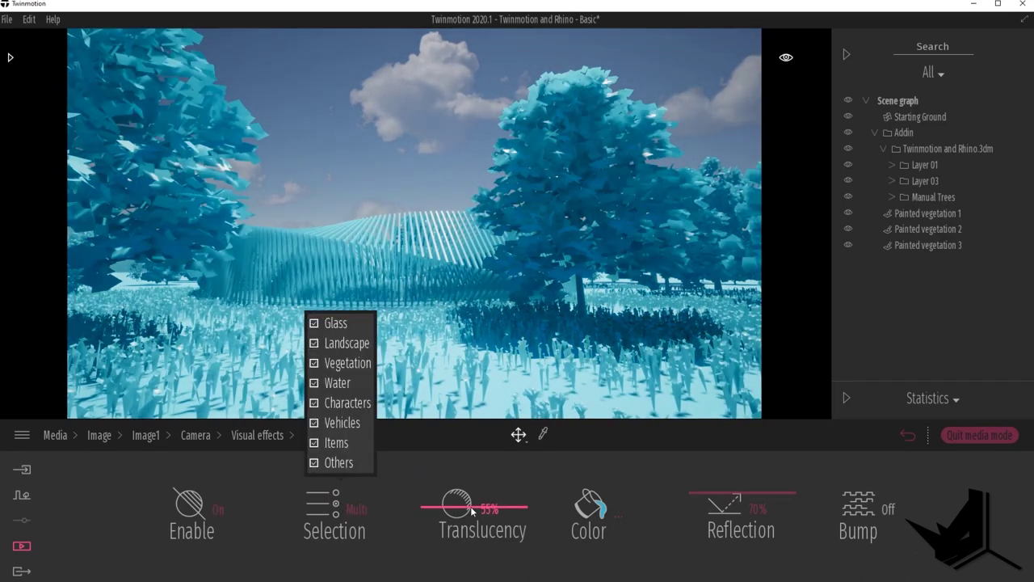
click(609, 506)
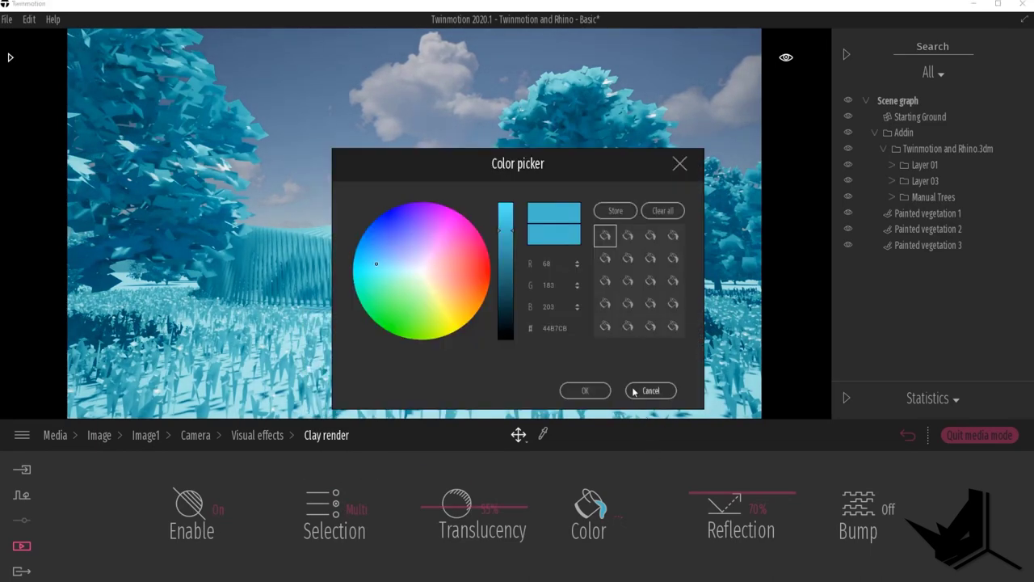
click(643, 391)
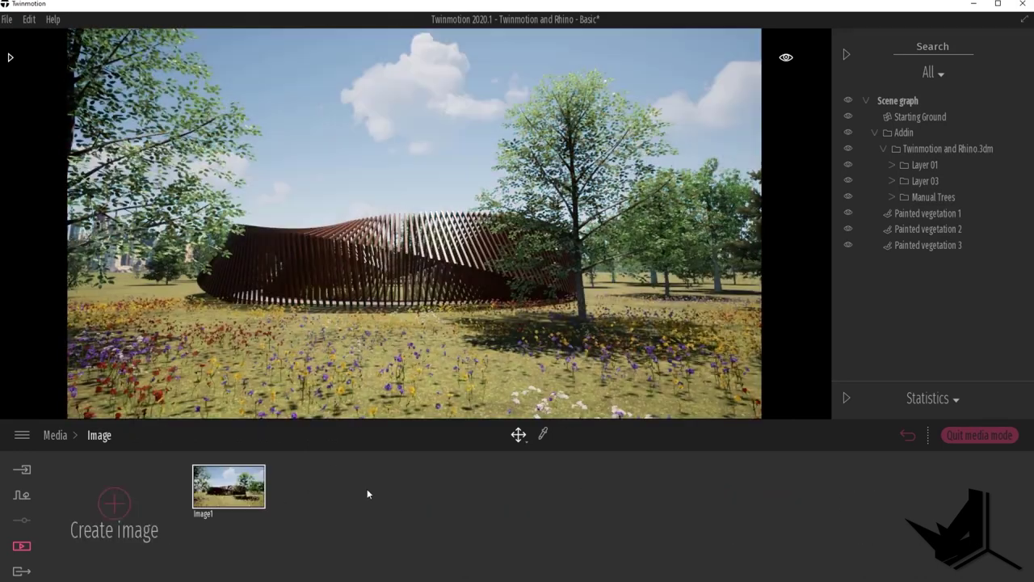
- Choose Image1 as the image to export and start the export
mouse_move(245, 513)
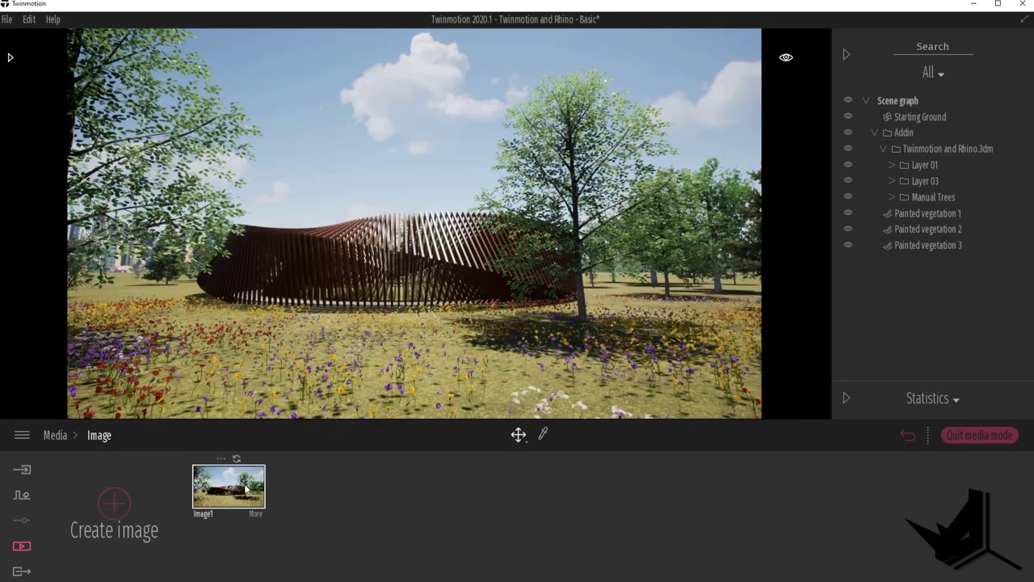
click(22, 571)
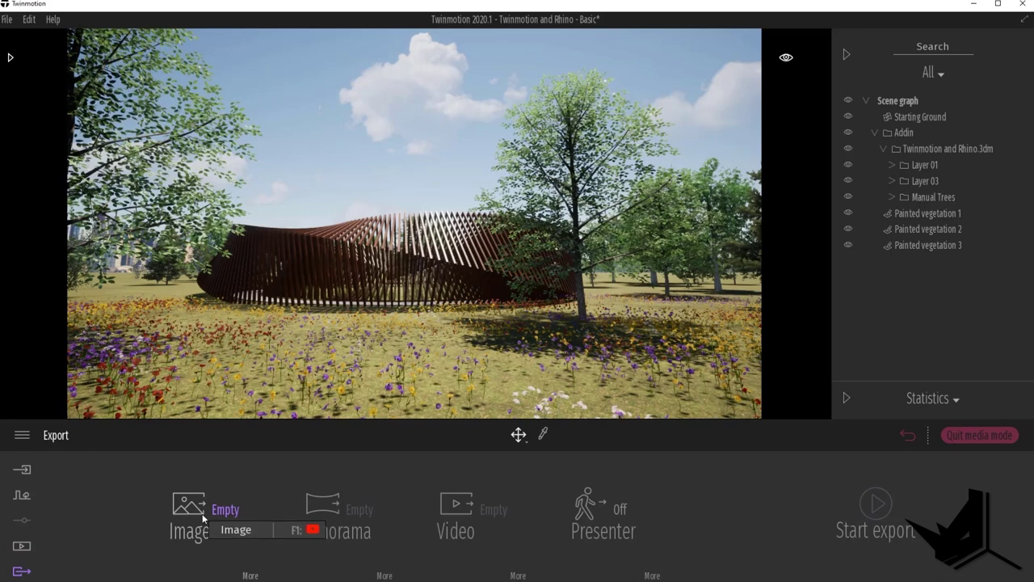
click(202, 516)
click(215, 296)
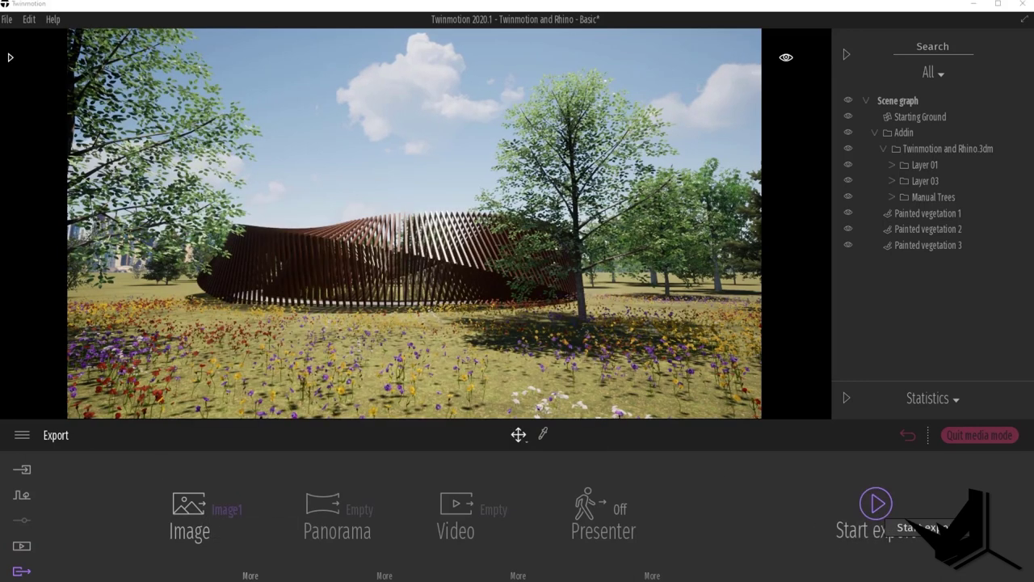
click(877, 505)
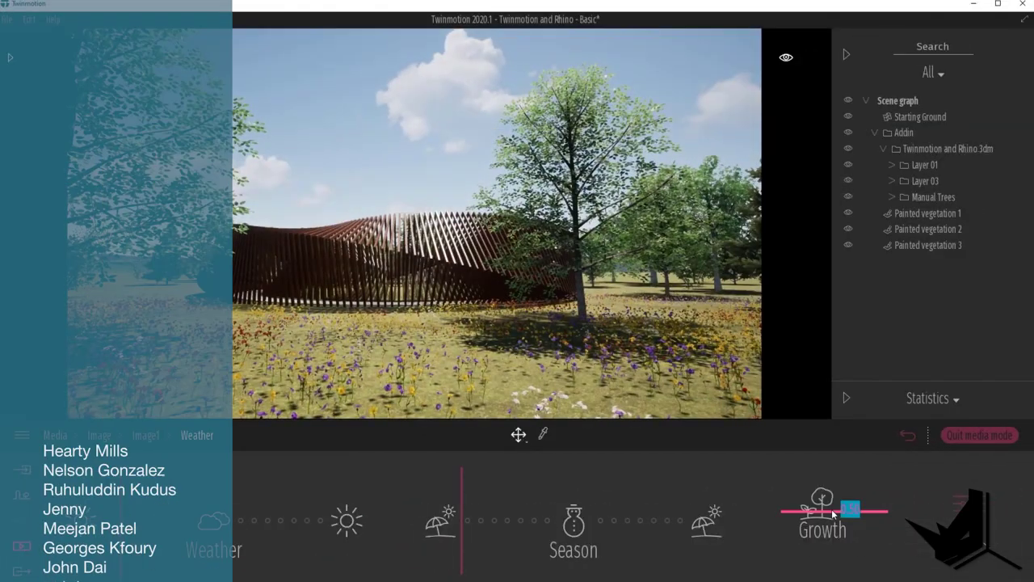
click(146, 434)
click(609, 505)
click(146, 435)
click(745, 505)
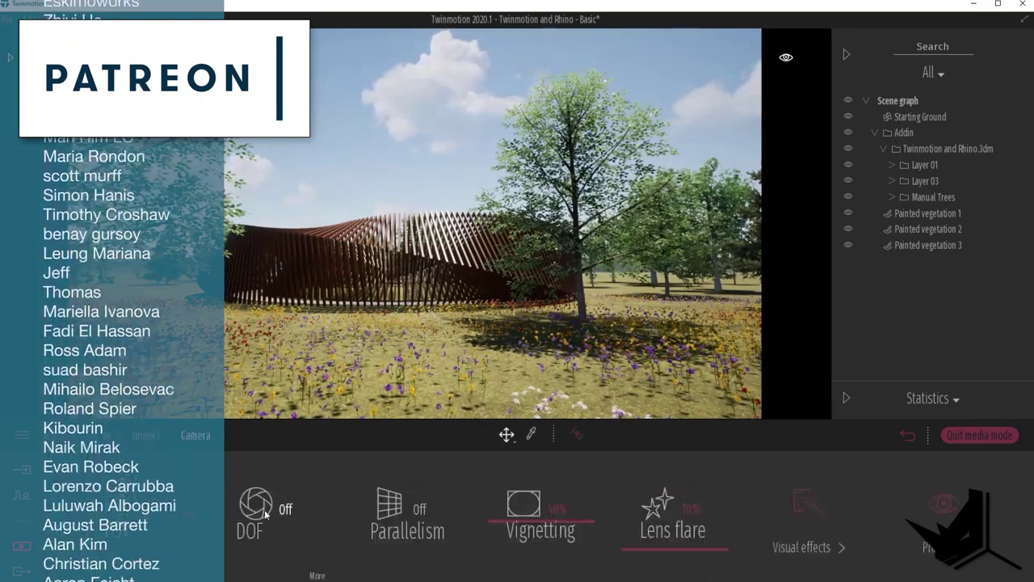